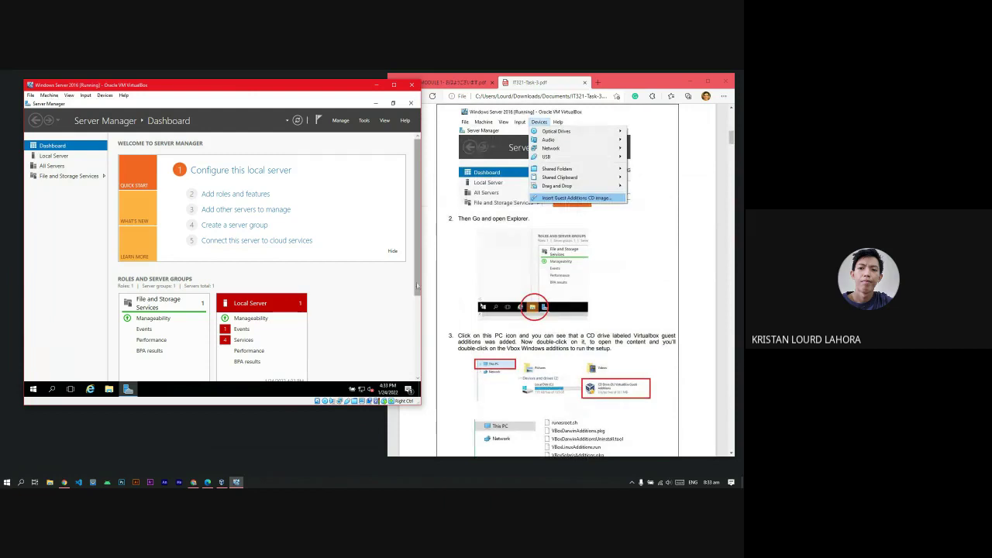
- Insert the Guest Additions CD image into the Windows Server 2016 virtual machine
left_click(106, 96)
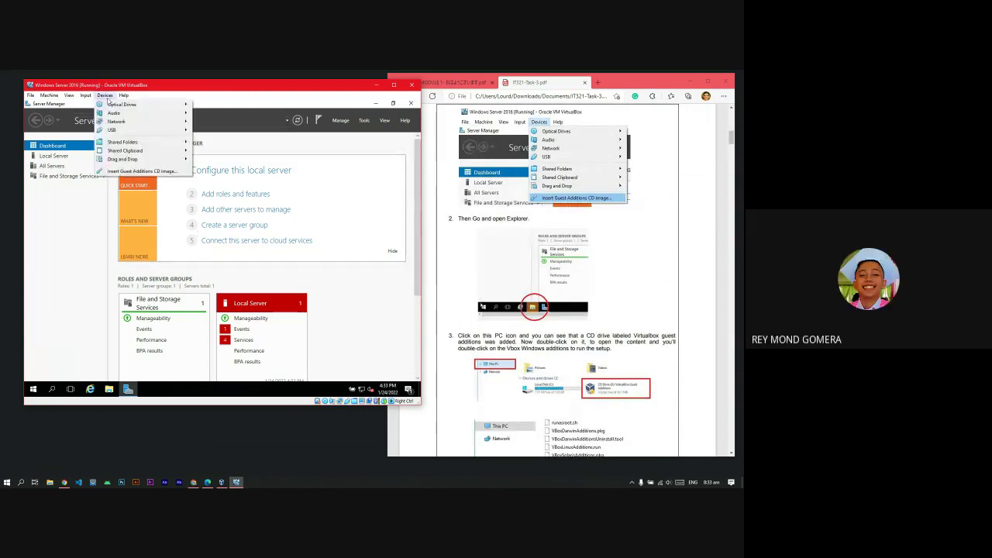
left_click(129, 173)
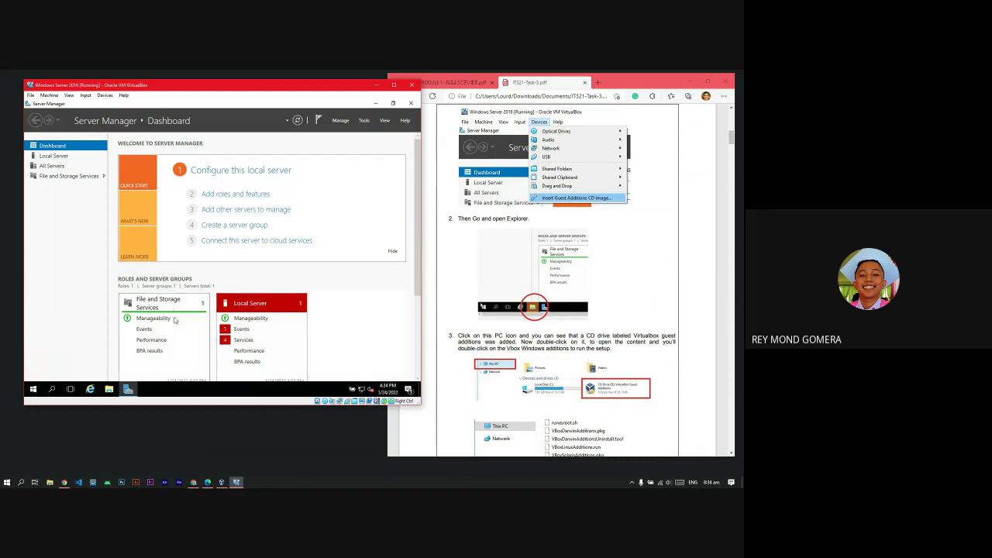
scroll(176, 323, "down", 1)
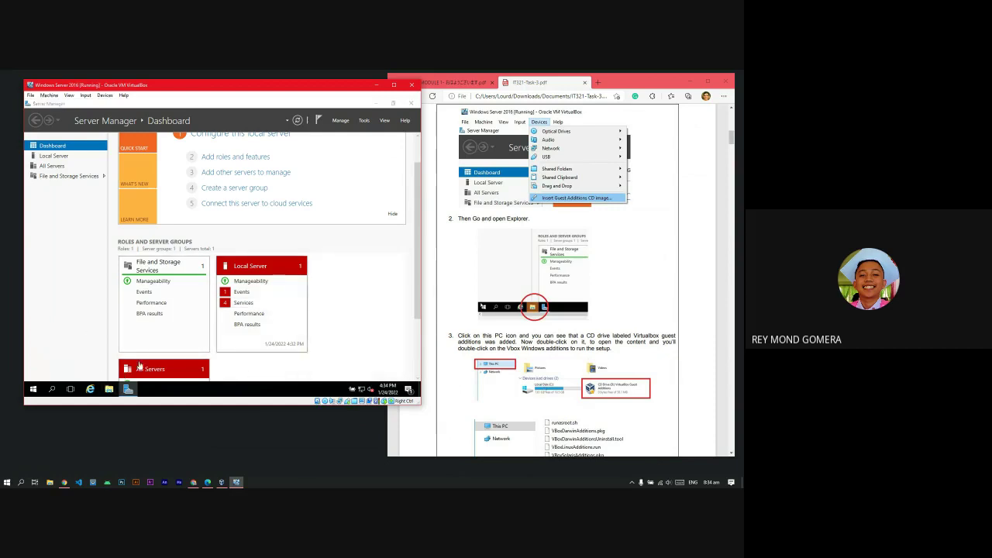
- Open File Explorer in the virtual machine and select the VirtualBox Guest Additions CD drive under This PC
left_click(110, 390)
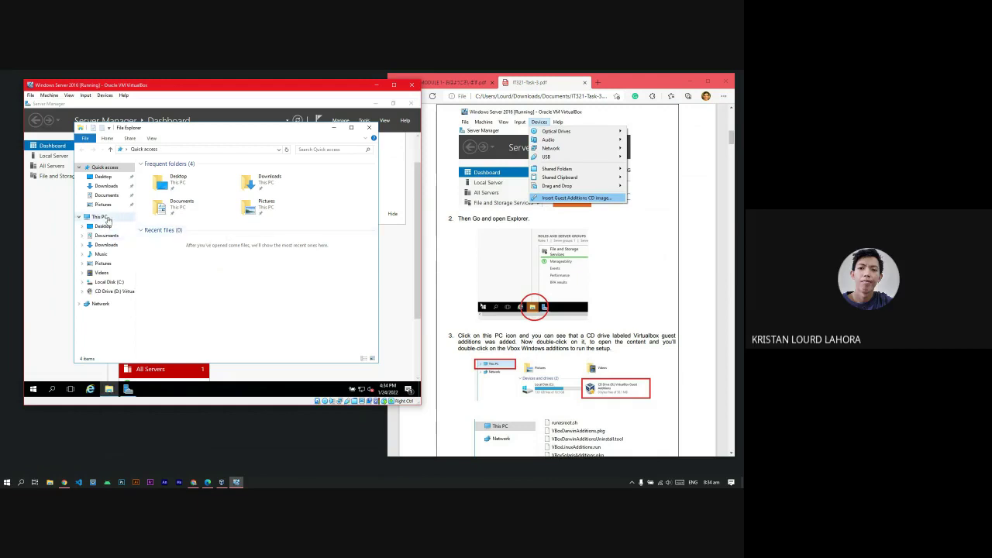
left_click(107, 220)
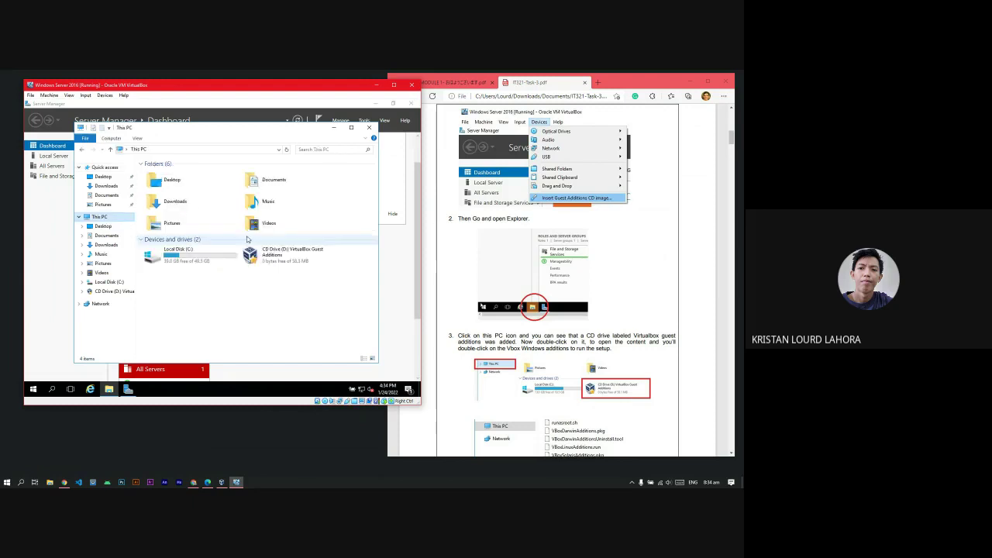
left_click(286, 262)
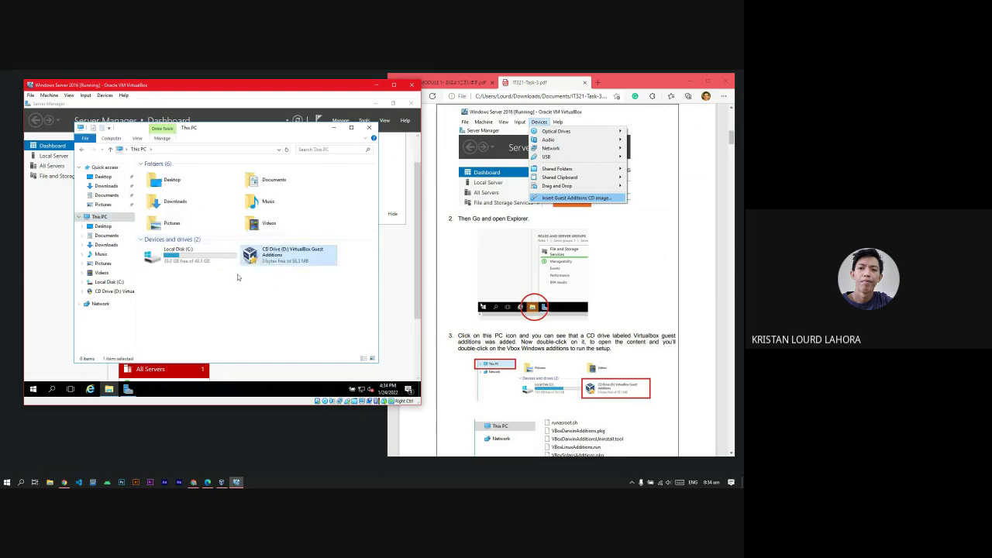
left_click(200, 263)
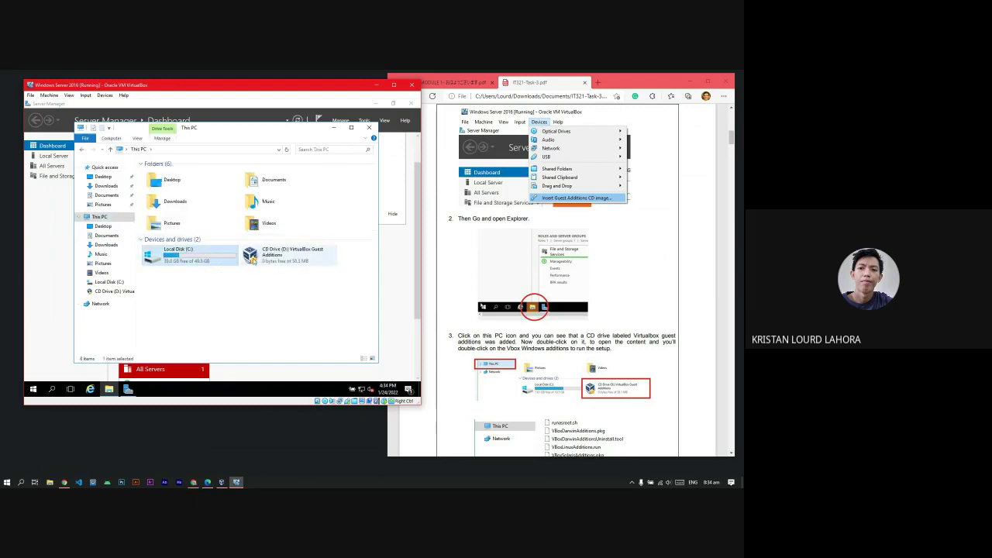
left_click(311, 262)
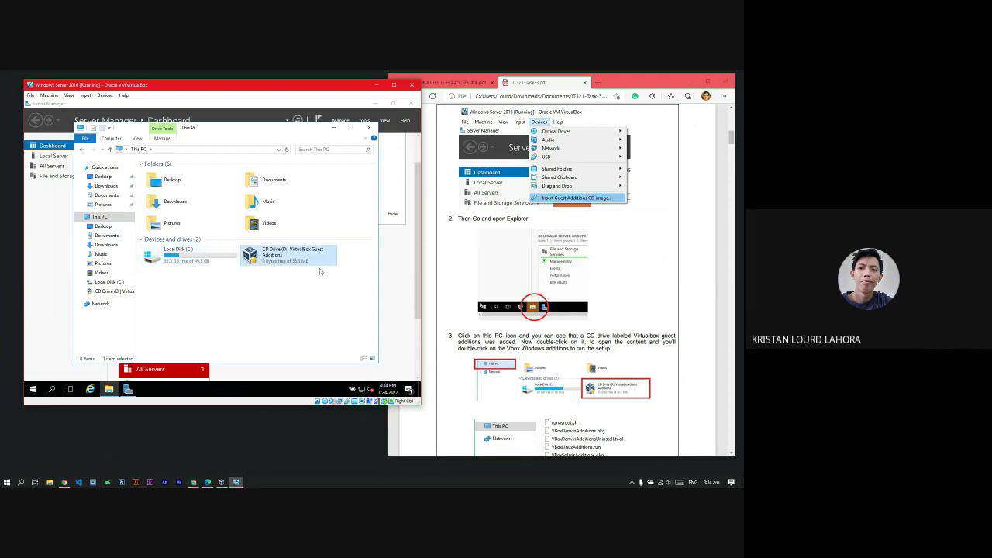
- Review the task PDF's instructions for opening the Guest Additions CD drive and running its Windows setup
scroll(555, 349, "down", 4)
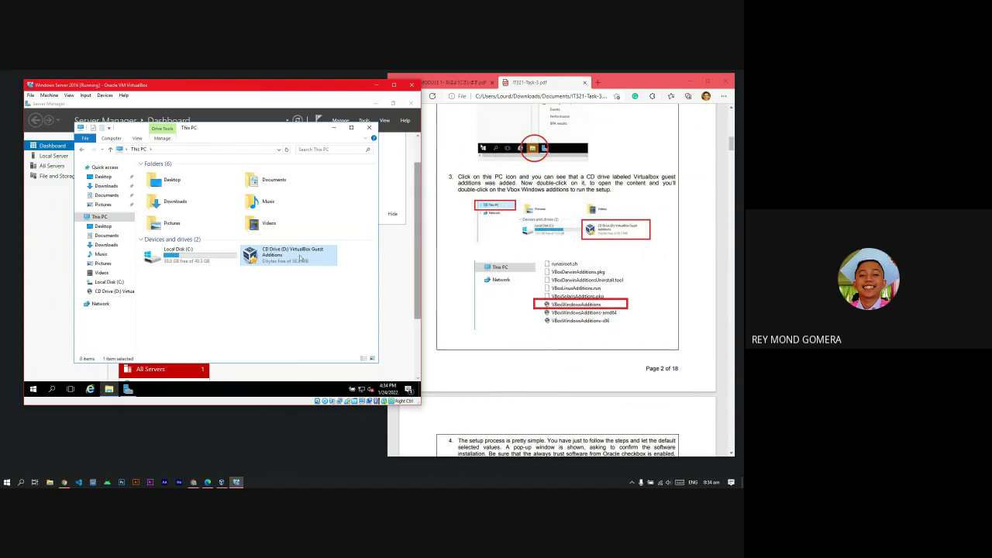
scroll(556, 291, "up", 5)
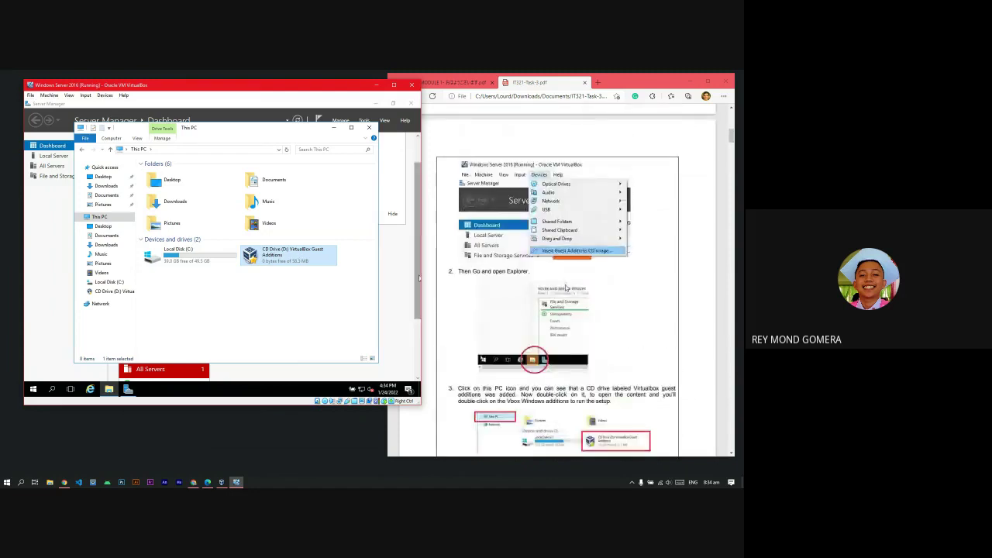
scroll(566, 288, "up", 1)
scroll(573, 287, "down", 4)
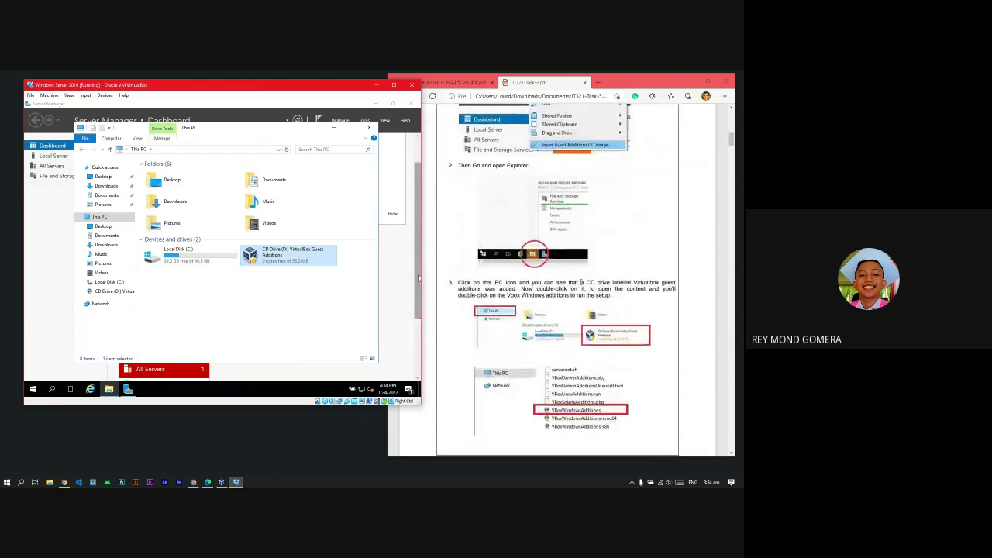
scroll(580, 284, "down", 4)
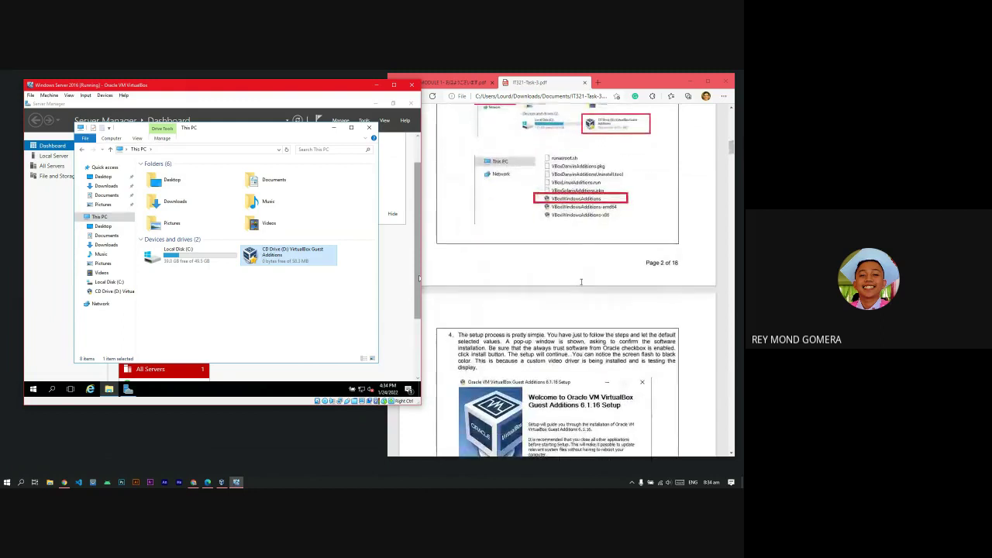
scroll(580, 284, "up", 3)
scroll(474, 329, "up", 3)
scroll(474, 330, "down", 1)
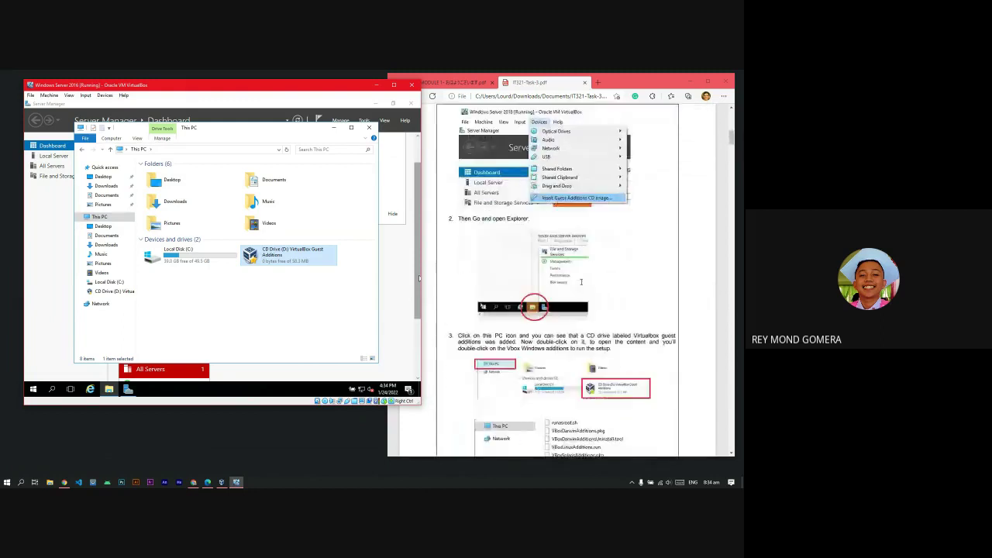
scroll(436, 321, "down", 3)
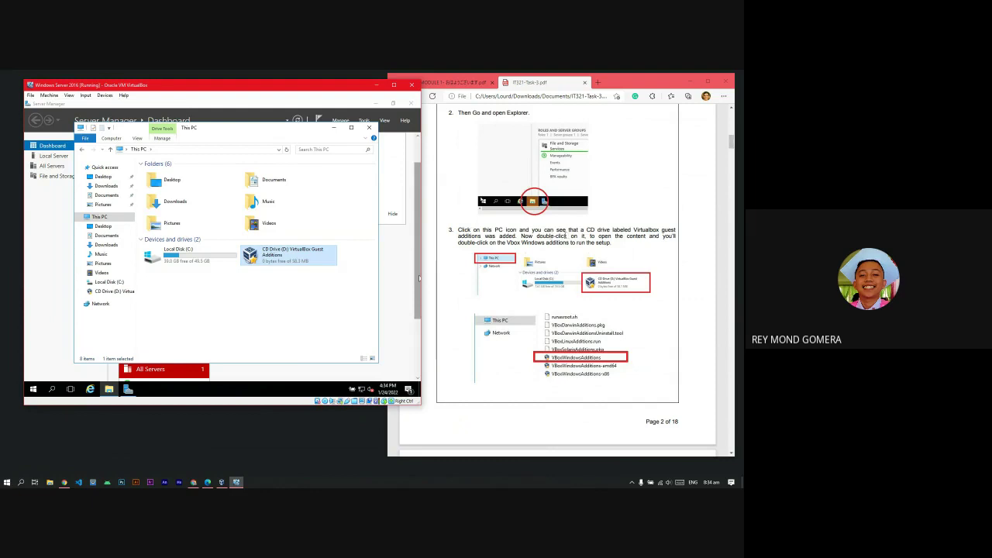
scroll(550, 244, "down", 1)
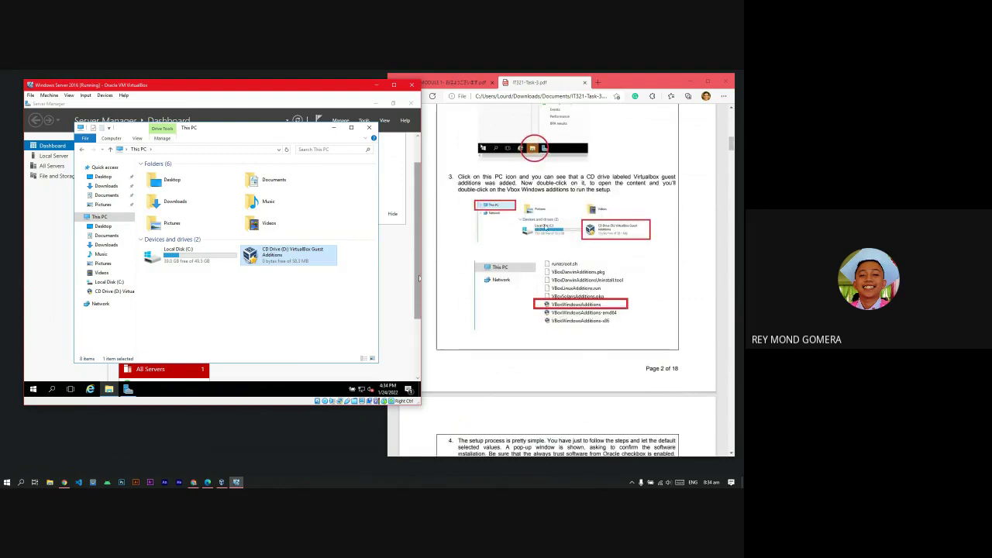
- Open the VirtualBox Guest Additions CD drive and run VBoxWindowsAdditions
double_click(296, 261)
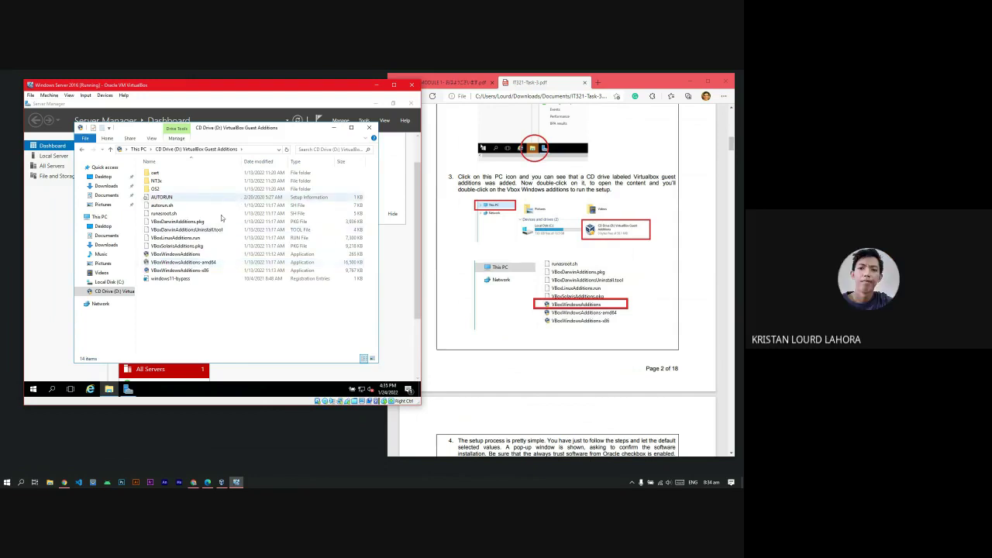
left_click(182, 254)
scroll(420, 269, "down", 4)
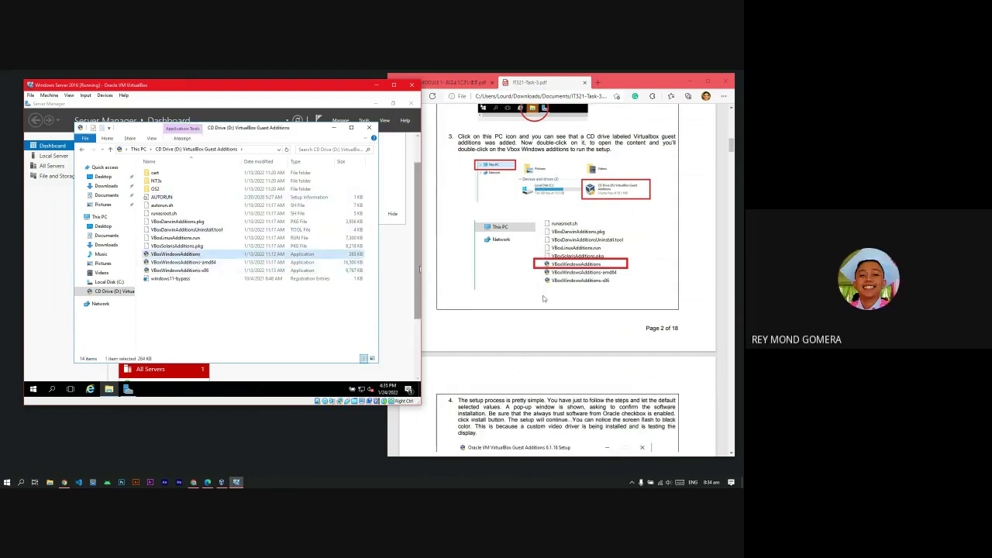
scroll(419, 269, "down", 2)
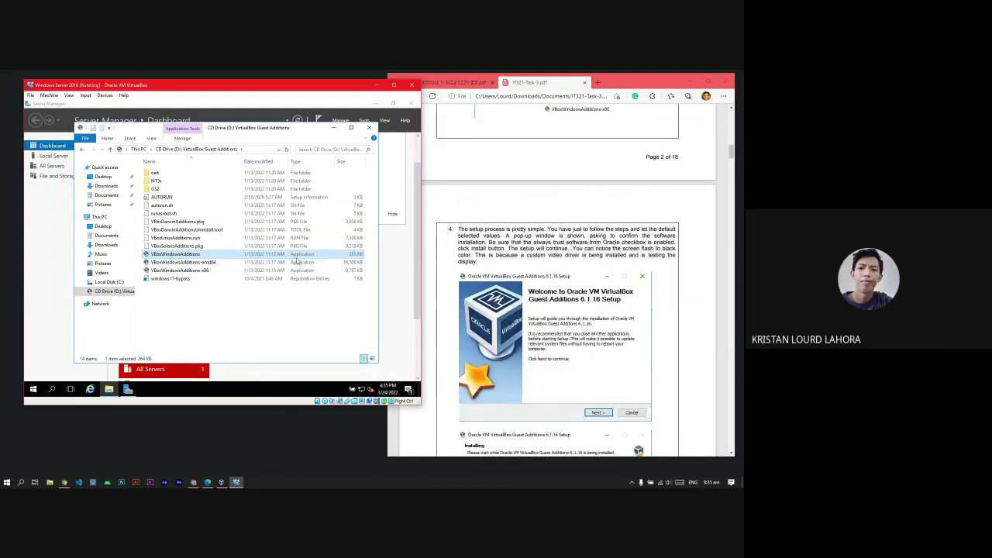
scroll(419, 269, "down", 2)
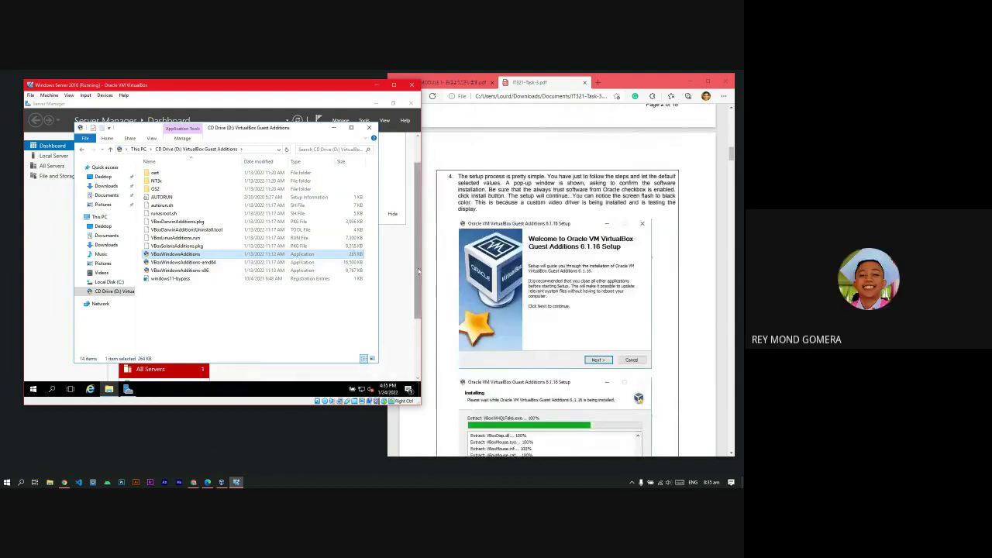
double_click(329, 257)
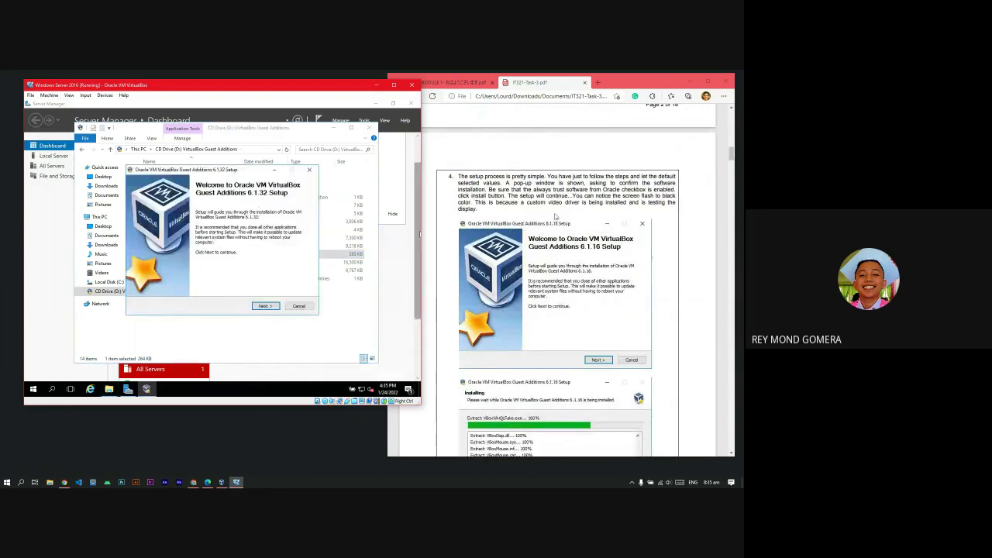
- Examine the PDF's illustrations of the Guest Additions installation and the device software prompt, and shift the setup window slightly
scroll(556, 255, "down", 3)
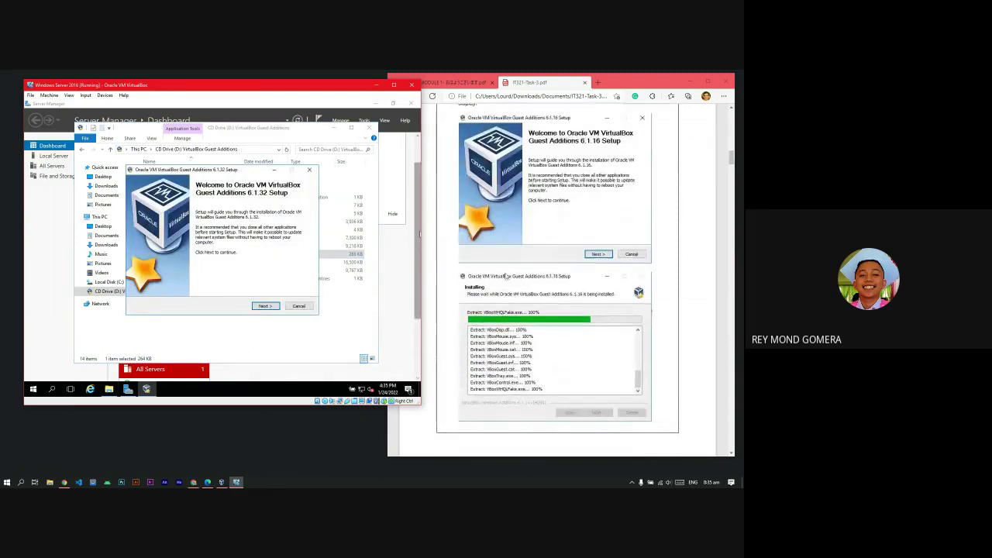
scroll(560, 291, "down", 9)
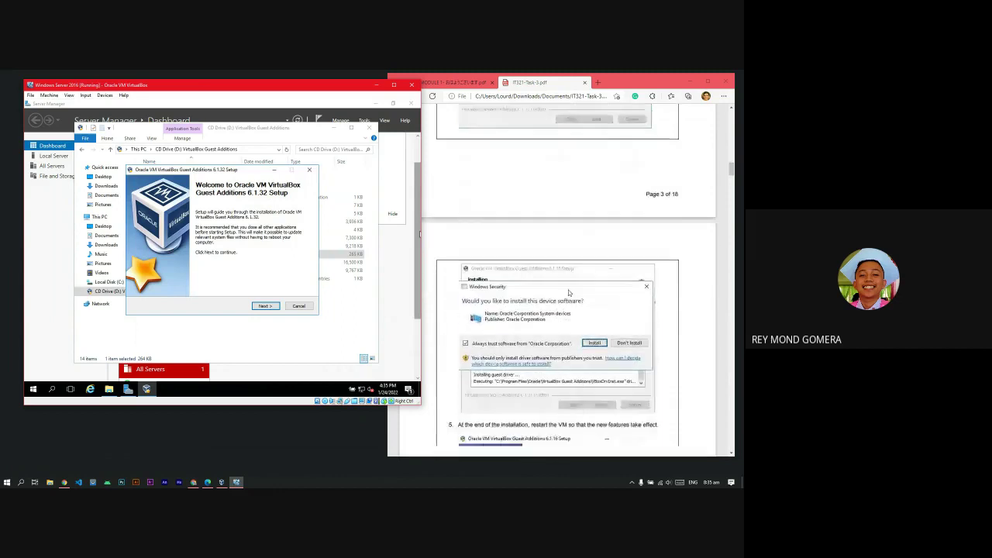
scroll(569, 293, "up", 5)
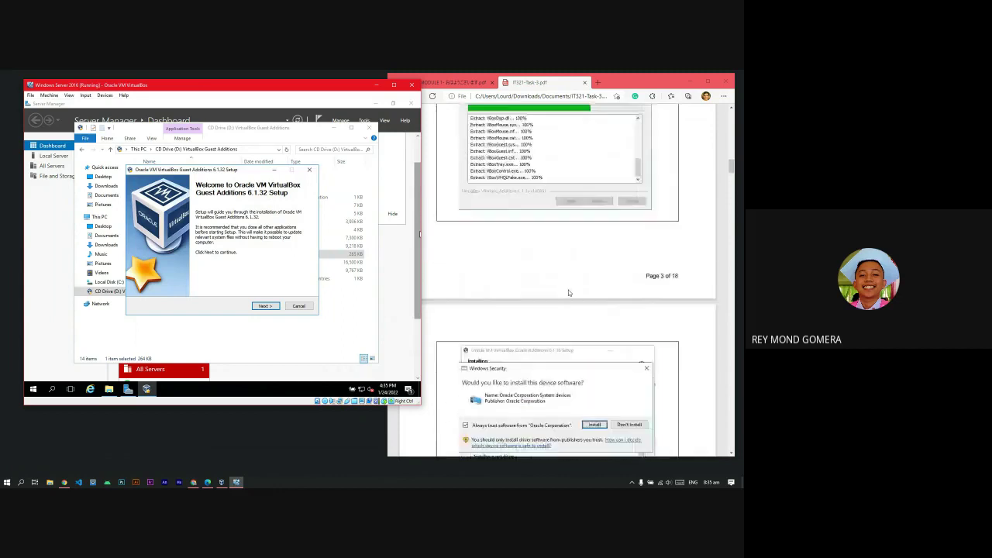
scroll(569, 293, "up", 6)
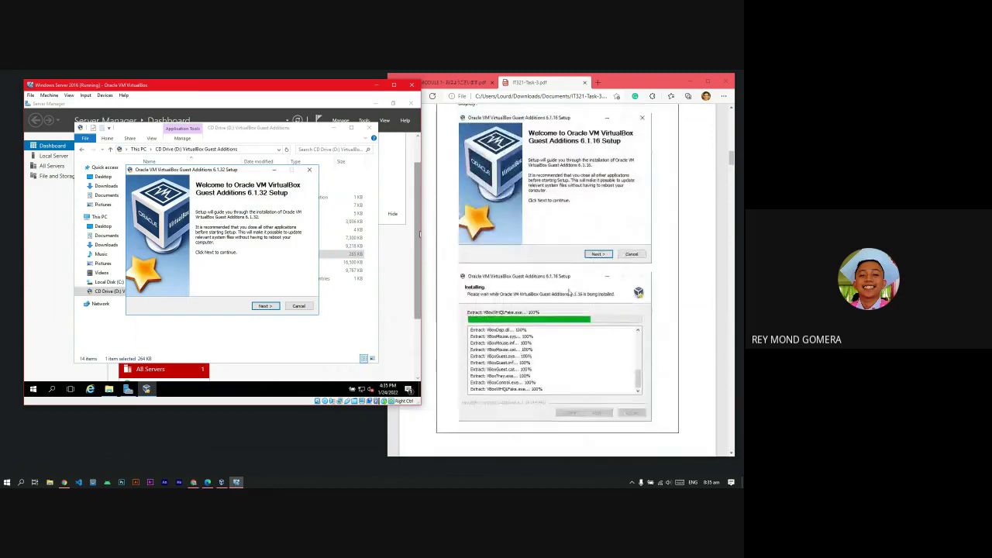
scroll(569, 294, "down", 3)
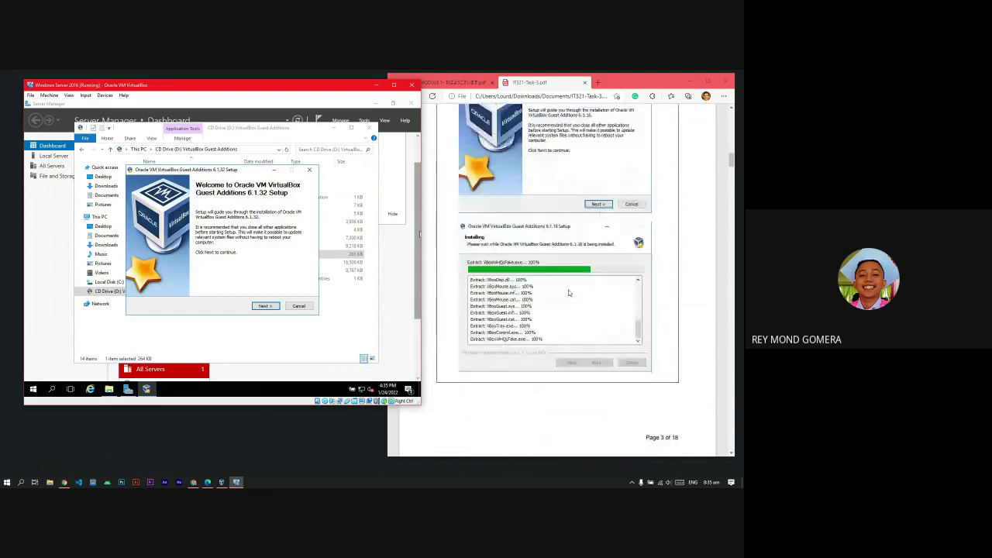
scroll(568, 293, "up", 2)
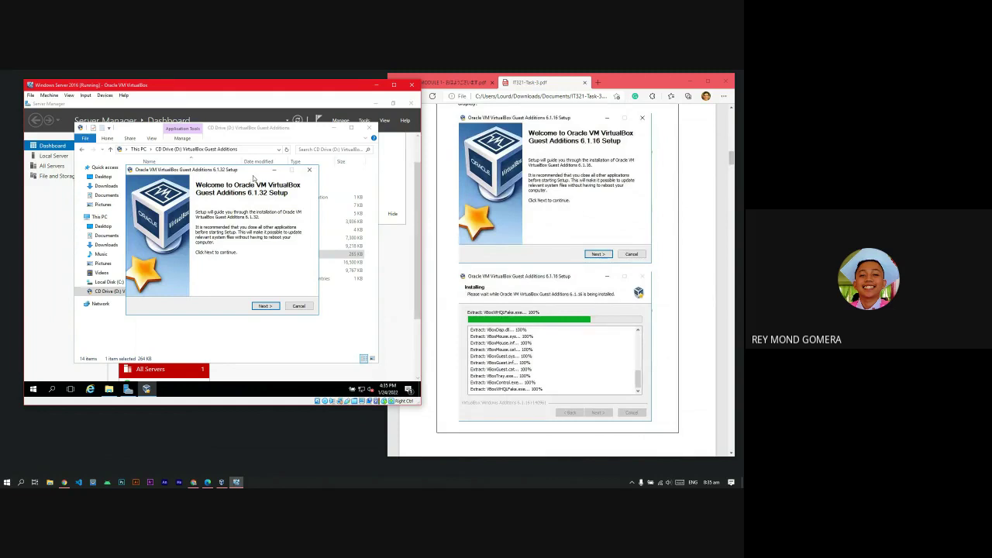
left_click_drag(255, 174, 258, 169)
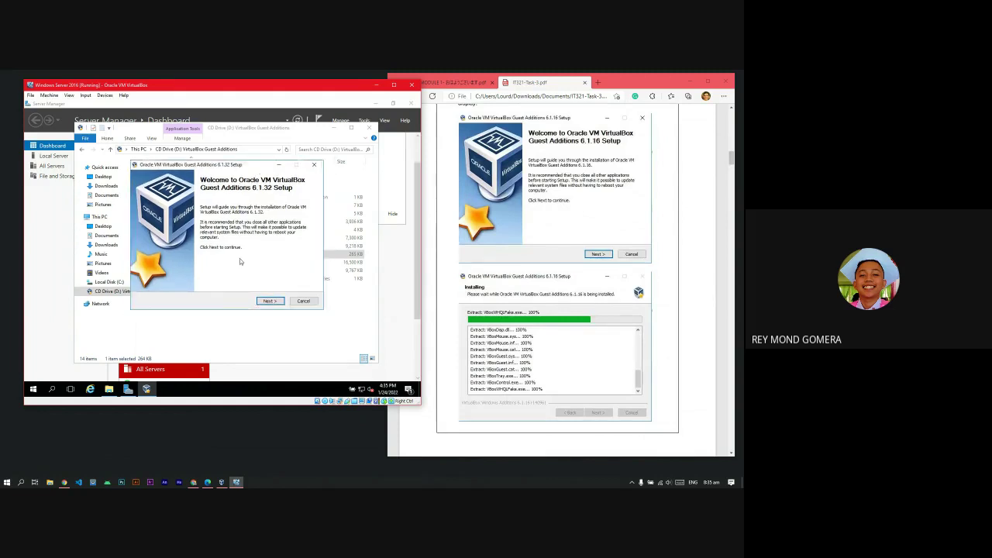
- Inspect the Data (D:) drive under This PC in the host computer's File Explorer, and minimize that window
left_click(50, 482)
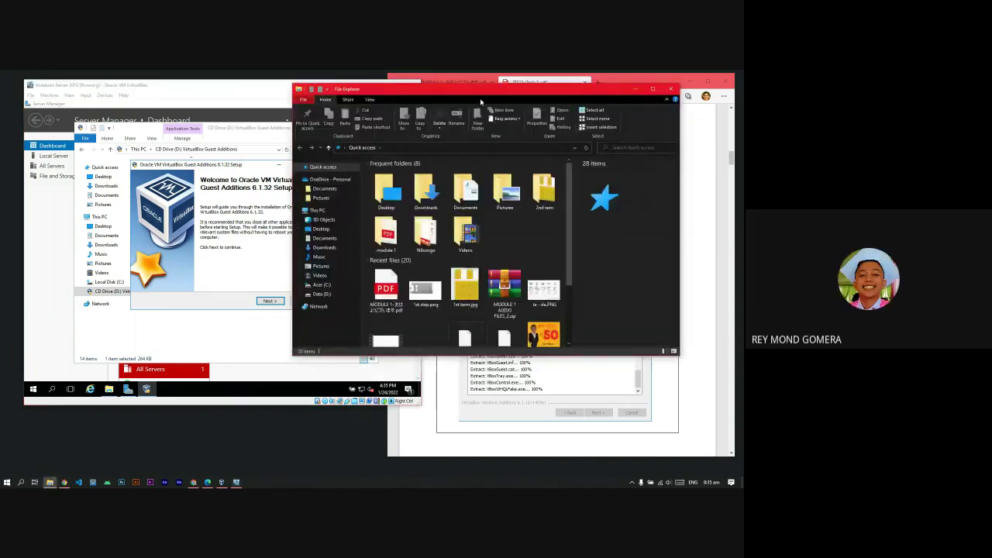
left_click_drag(481, 101, 465, 118)
left_click(321, 231)
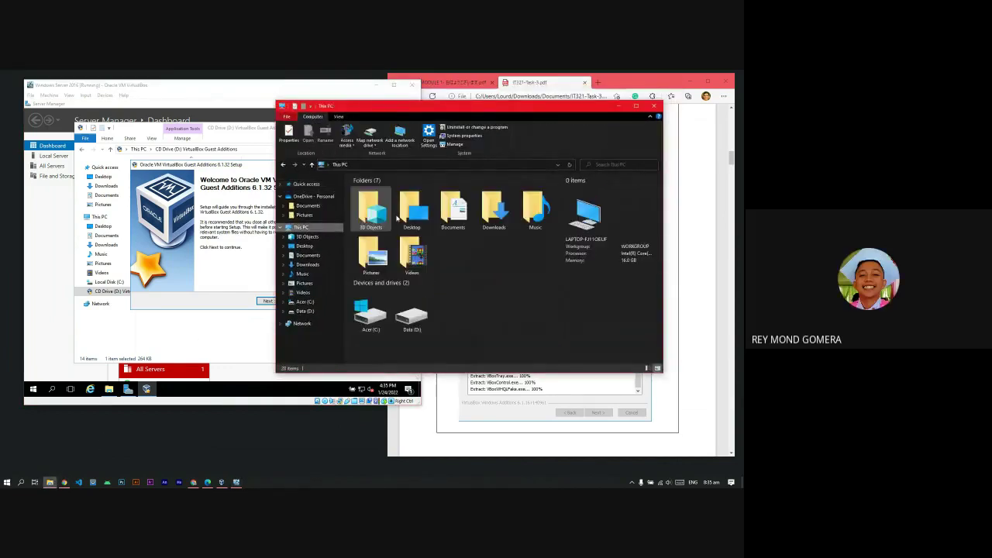
left_click_drag(491, 110, 483, 115)
left_click(404, 318)
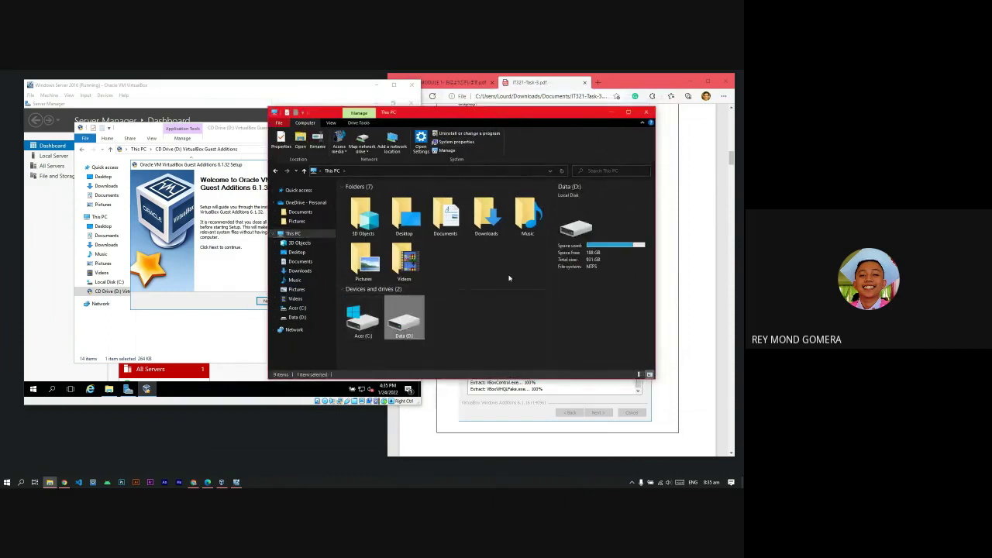
left_click(610, 113)
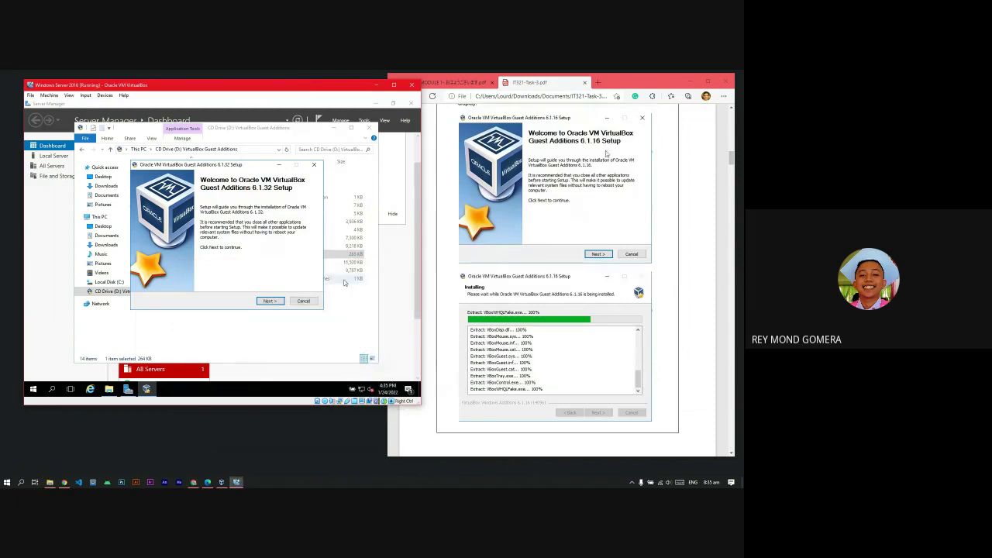
- Review step 4 of the PDF on the default setup process and continue past the Guest Additions welcome page
scroll(611, 256, "up", 2)
scroll(614, 264, "down", 1)
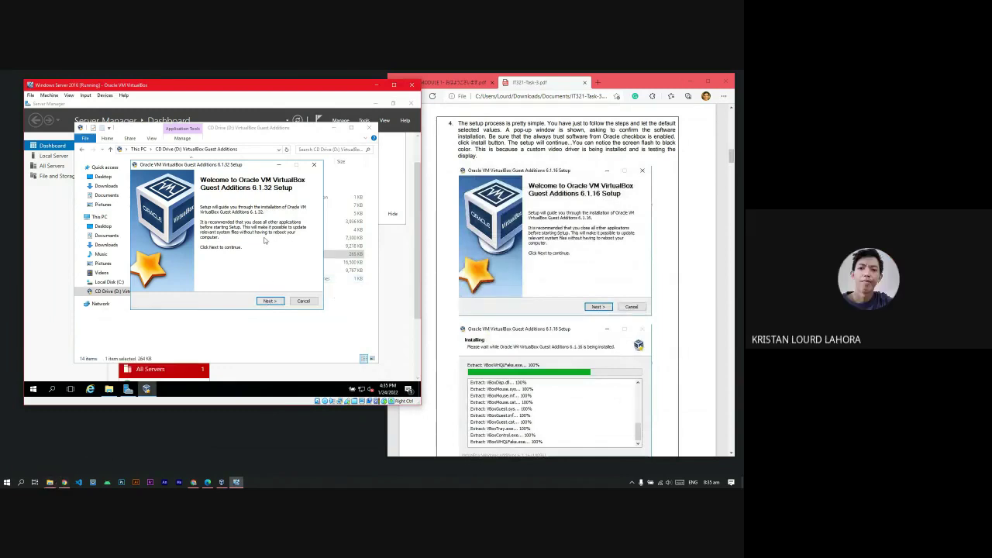
left_click(275, 302)
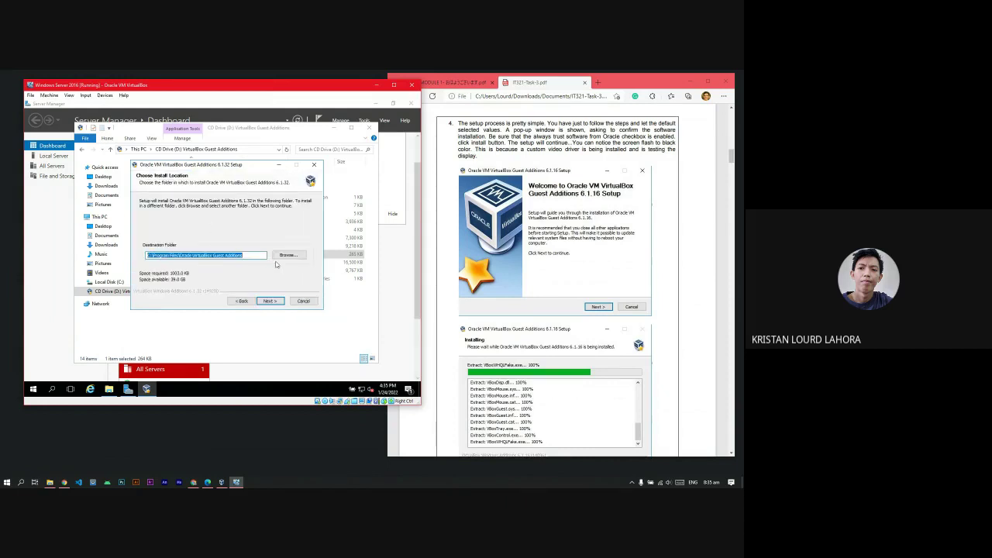
- Browse This PC and Local Disk (C:) for an install folder, and check the host computer's drives in File Explorer
left_click(285, 255)
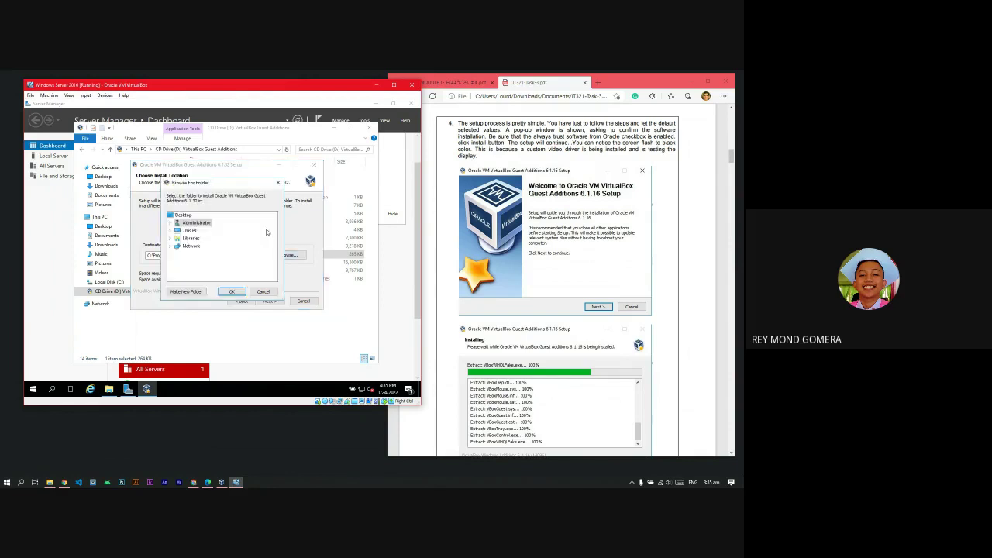
scroll(558, 279, "down", 3)
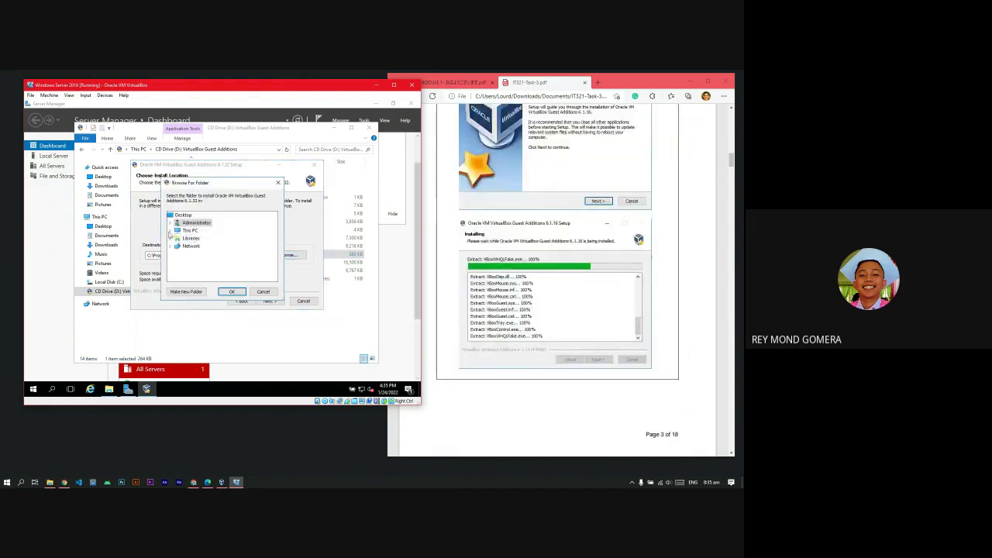
double_click(190, 231)
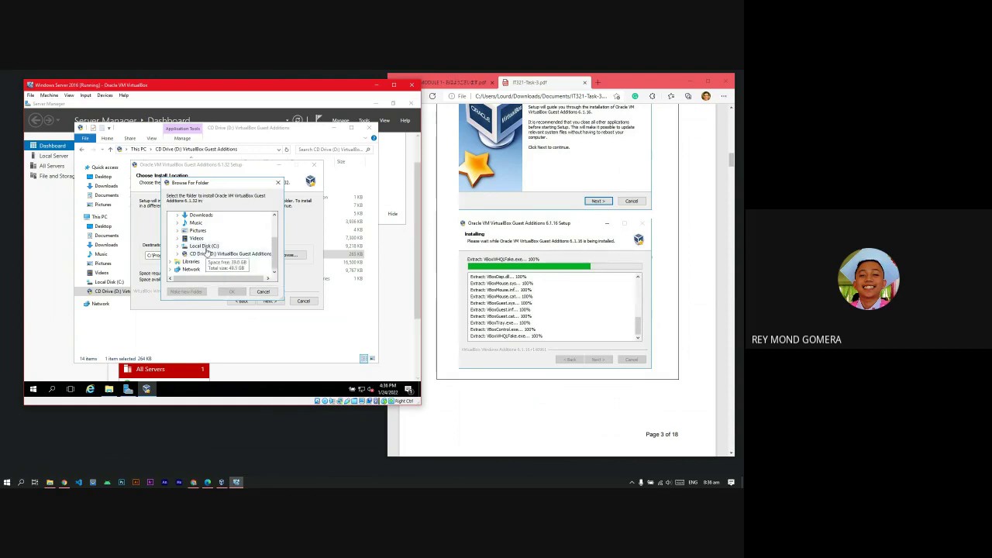
scroll(227, 252, "up", 2)
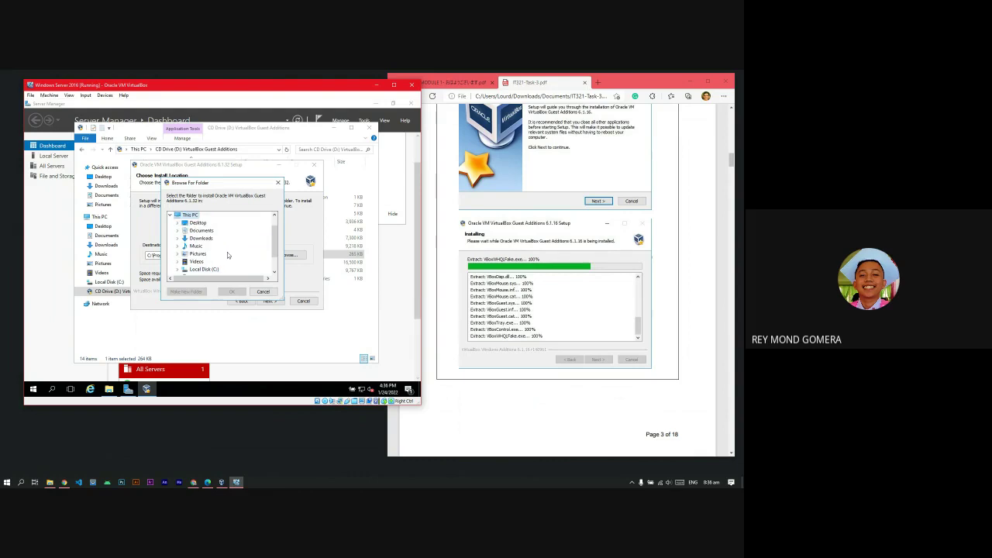
scroll(227, 254, "down", 2)
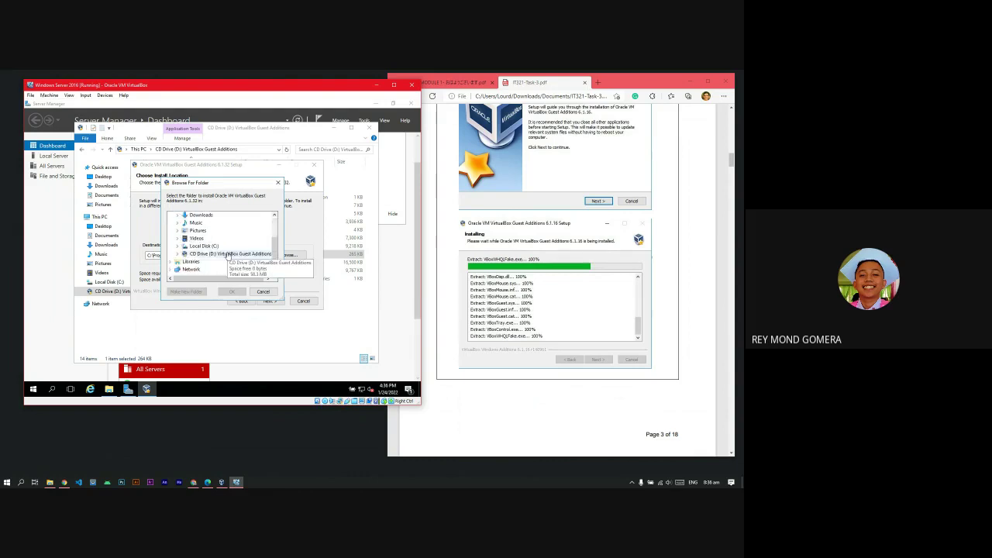
left_click(211, 247)
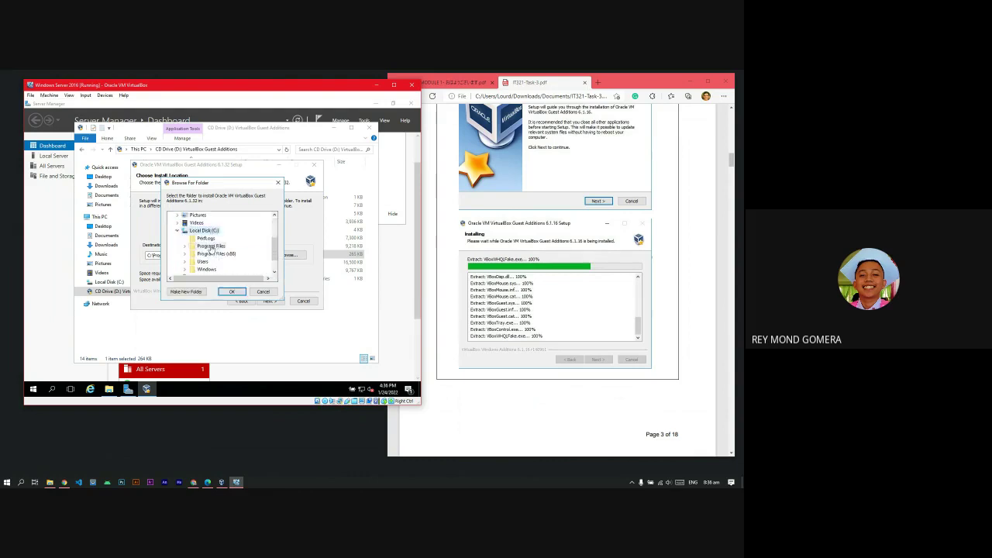
left_click(213, 245)
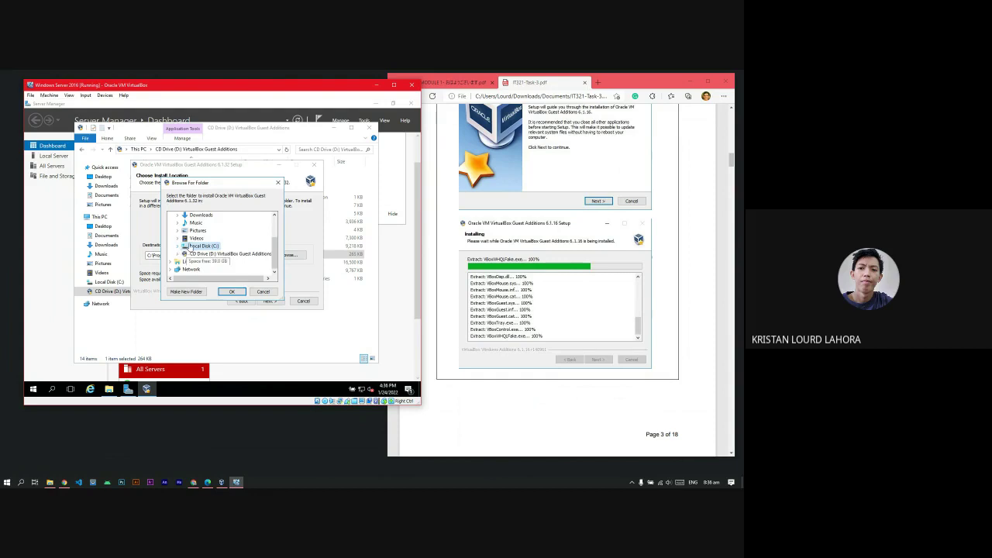
key("super+e")
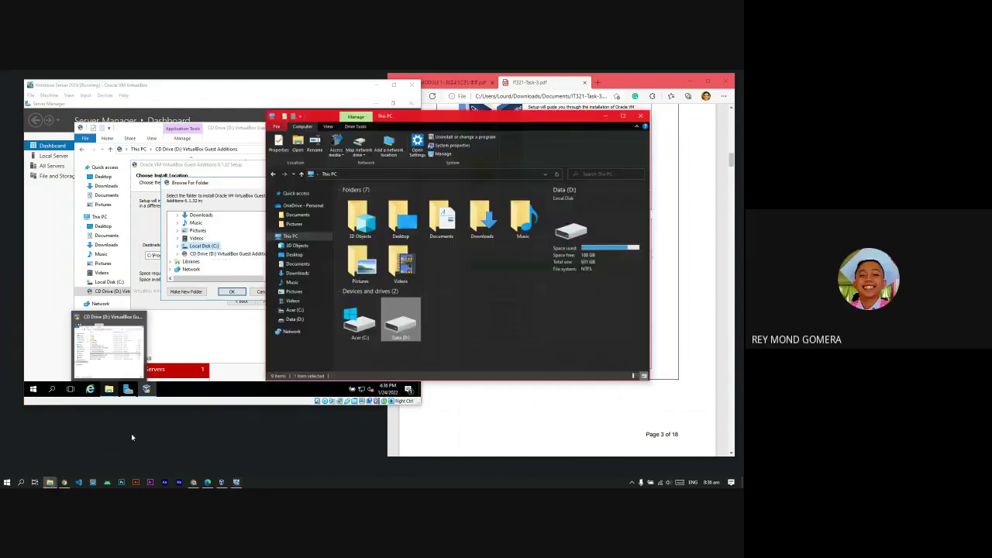
left_click(649, 113)
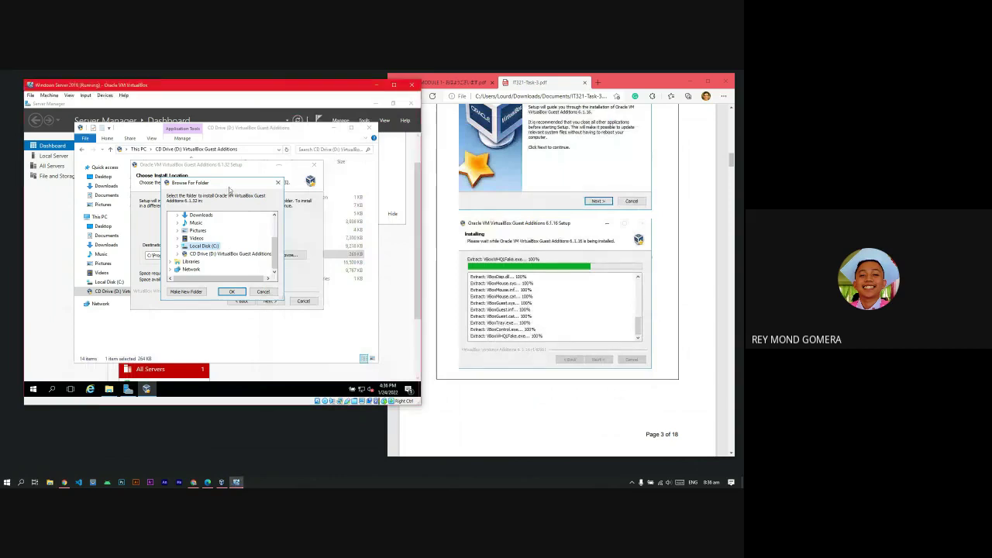
- Inspect the folders on Local Disk (C:) and the Guest Additions CD drive as install locations, and cancel the folder selection
mouse_move(229, 190)
left_mouse_down()
mouse_move(248, 189)
mouse_move(243, 180)
left_mouse_up()
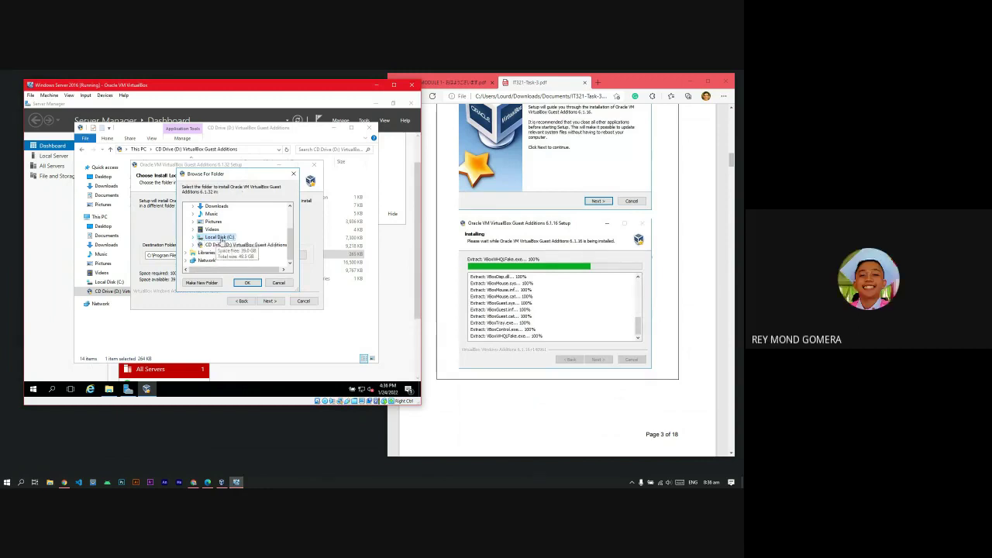
scroll(218, 243, "up", 1)
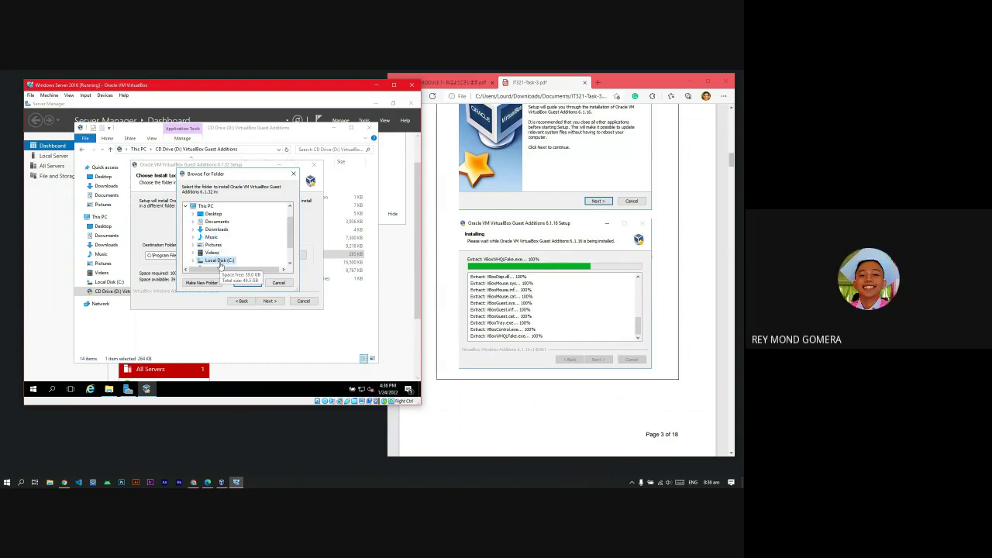
scroll(221, 264, "down", 1)
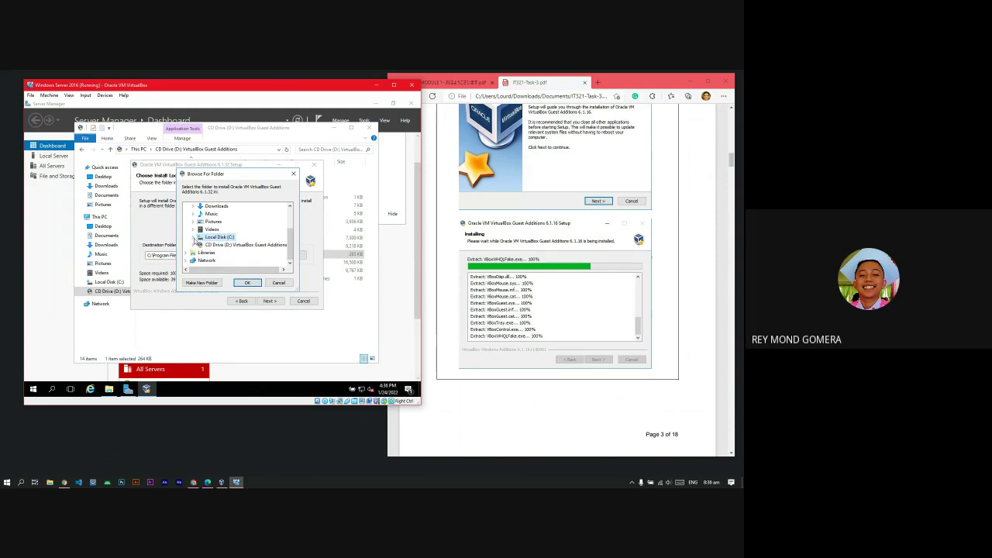
left_click(194, 239)
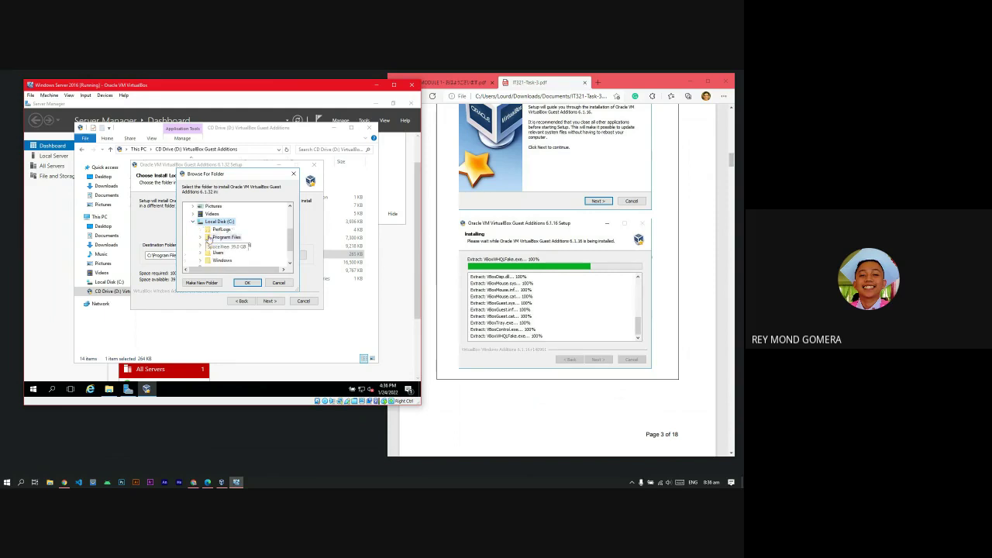
scroll(203, 233, "up", 1)
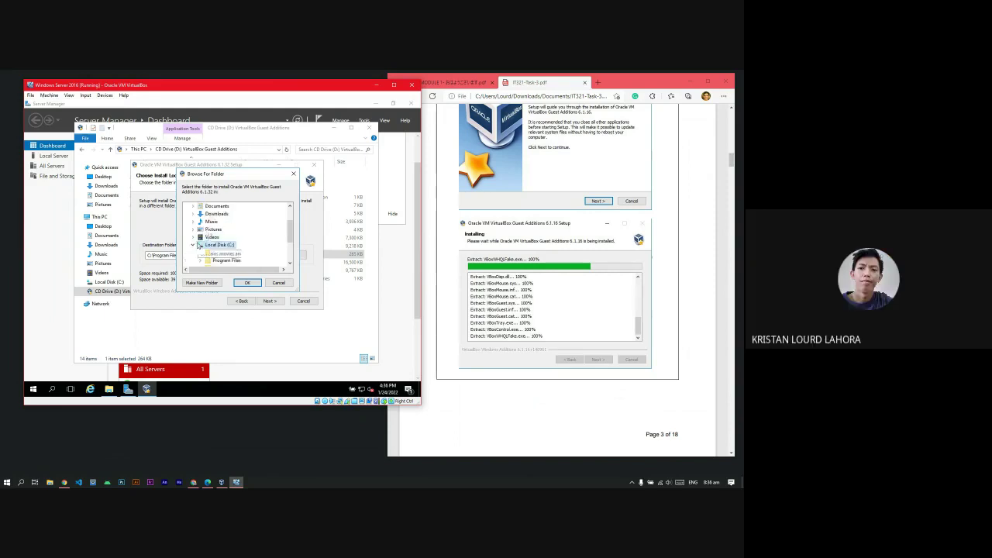
left_click(193, 245)
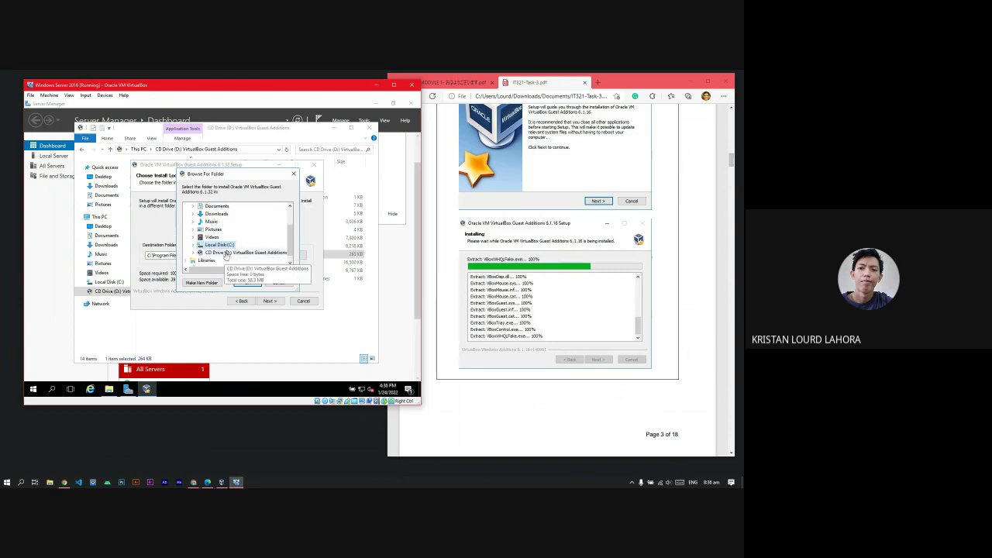
left_click(228, 254)
left_click(193, 252)
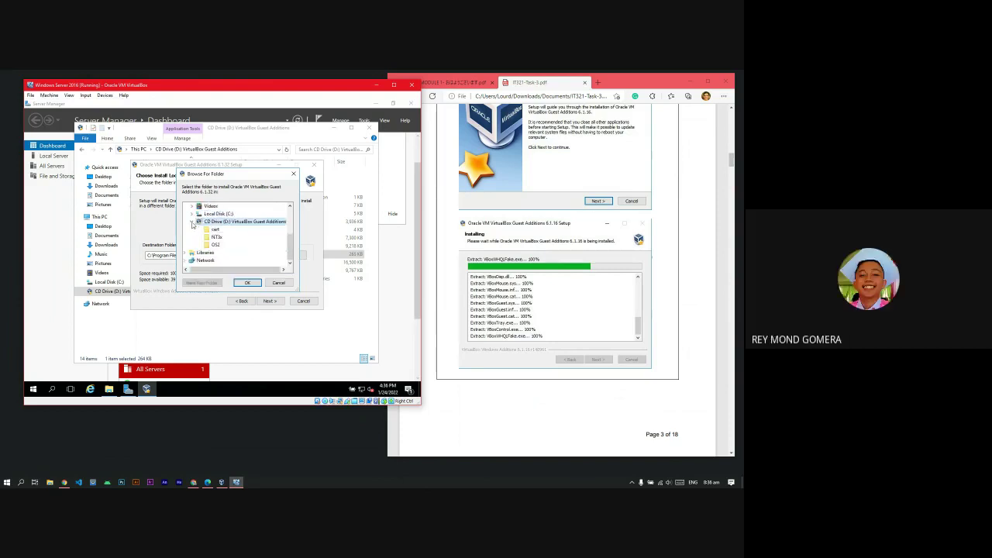
left_click(194, 221)
double_click(222, 239)
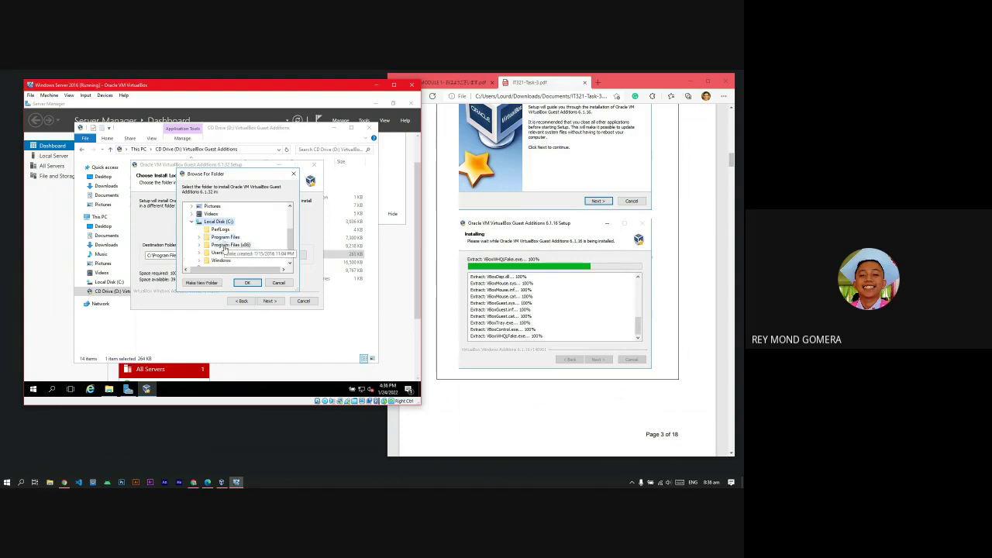
double_click(230, 238)
scroll(228, 237, "up", 2)
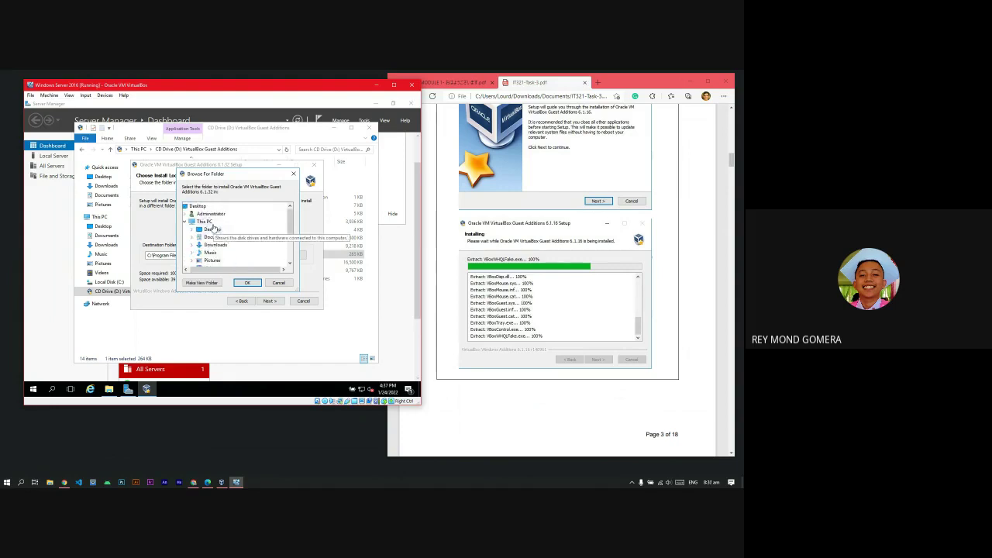
left_click(277, 283)
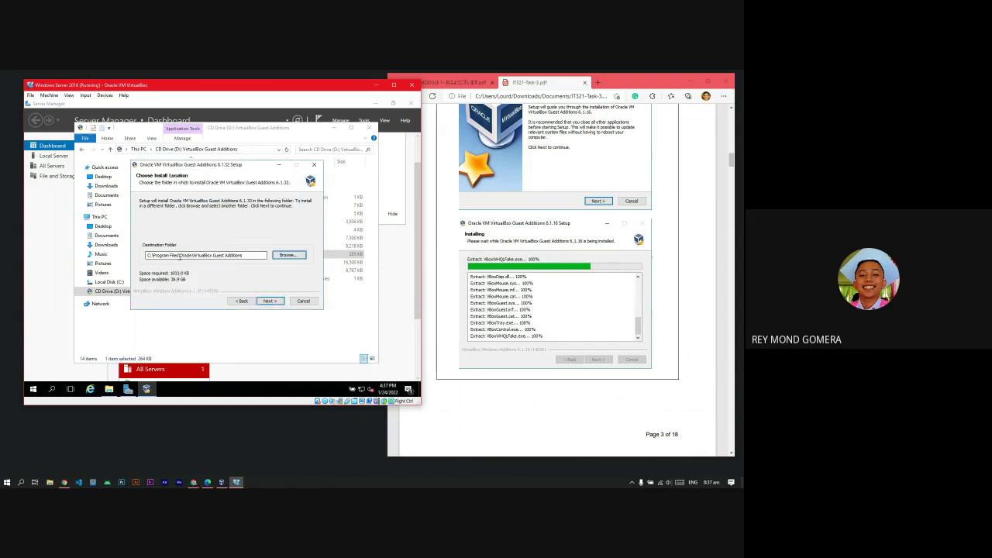
- Keep the destination folder C:\Program Files\Oracle\VirtualBox Guest Additions and continue to the component selection
double_click(151, 256)
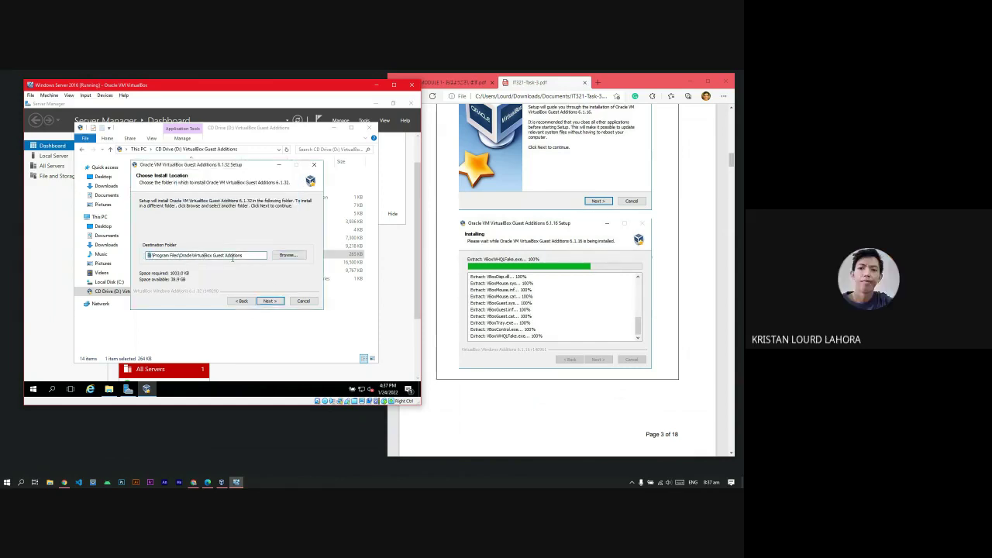
left_click_drag(232, 258, 140, 257)
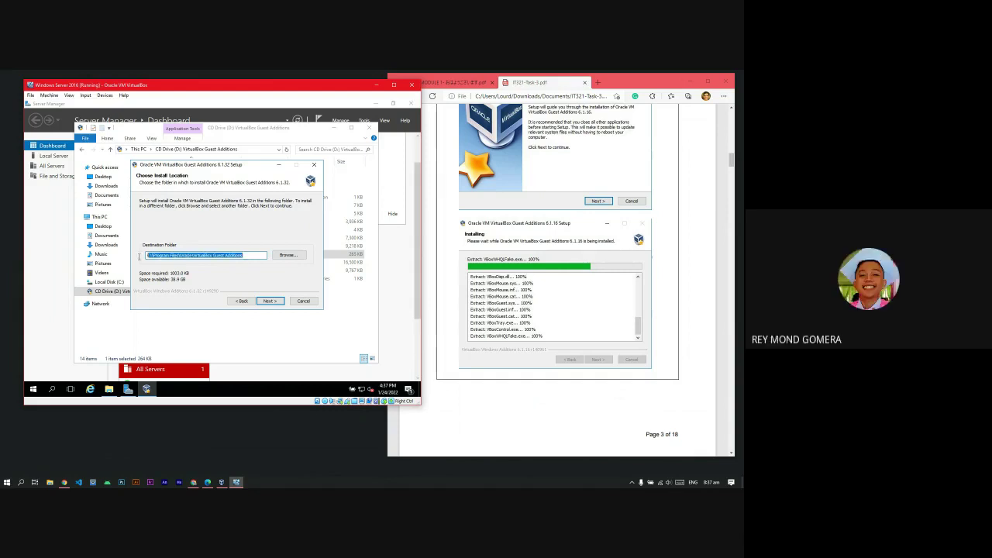
left_click(245, 256)
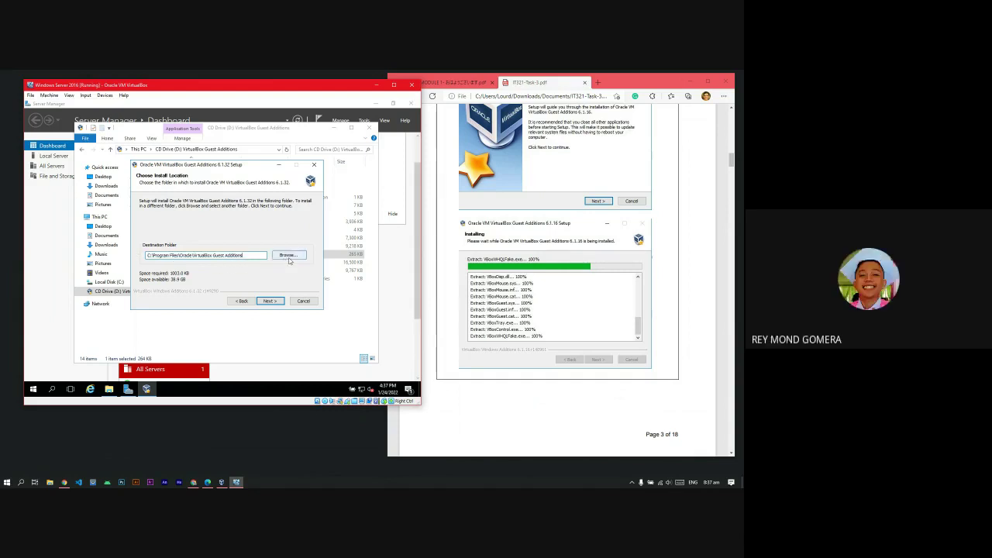
left_click(273, 301)
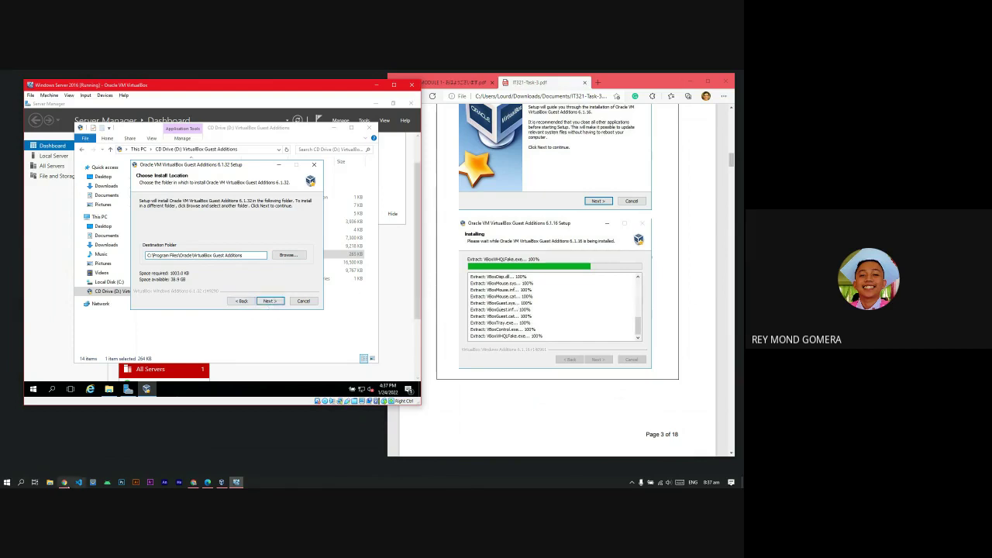
left_click(272, 301)
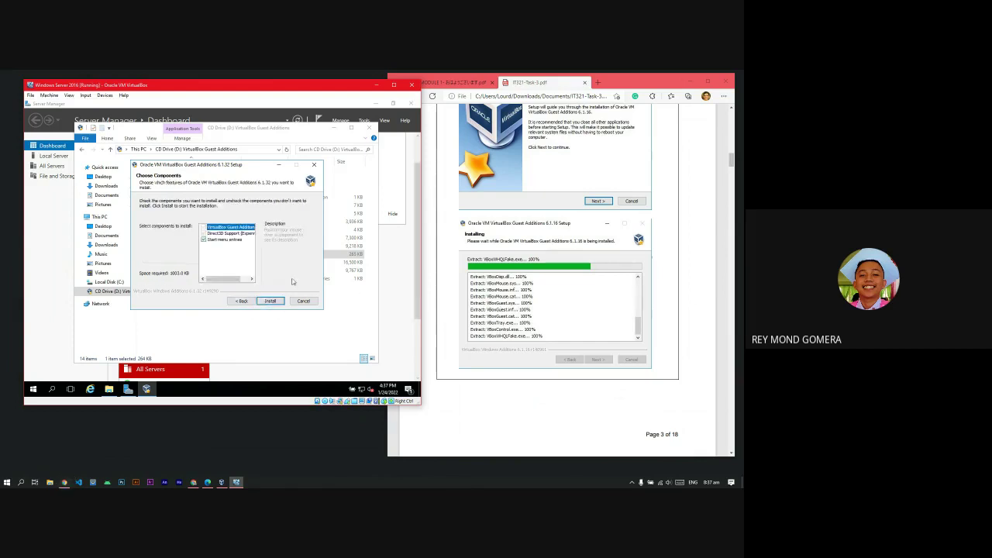
- Review the PDF's illustrations of the installation progress, the device software prompt and the final restart page
scroll(582, 310, "up", 1)
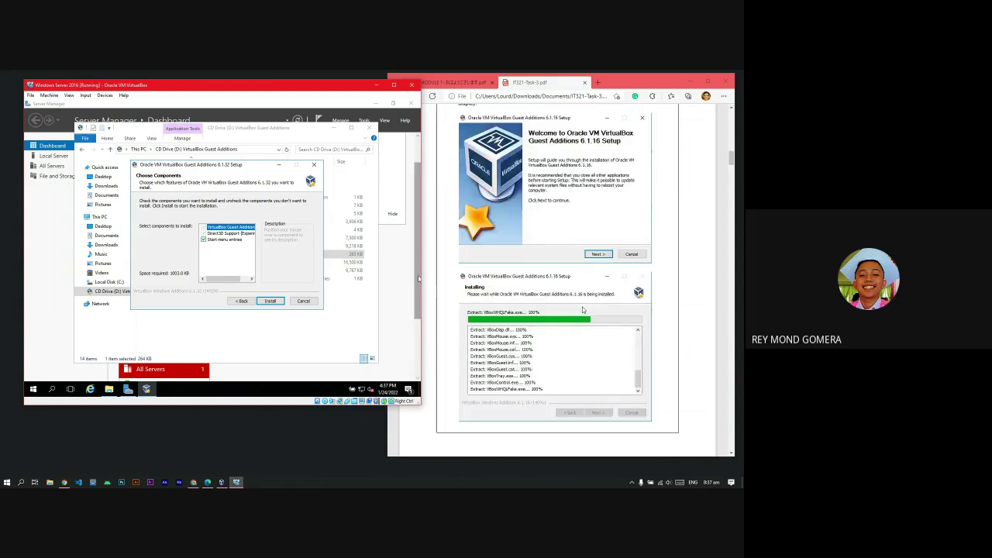
scroll(583, 308, "down", 3)
scroll(444, 296, "down", 3)
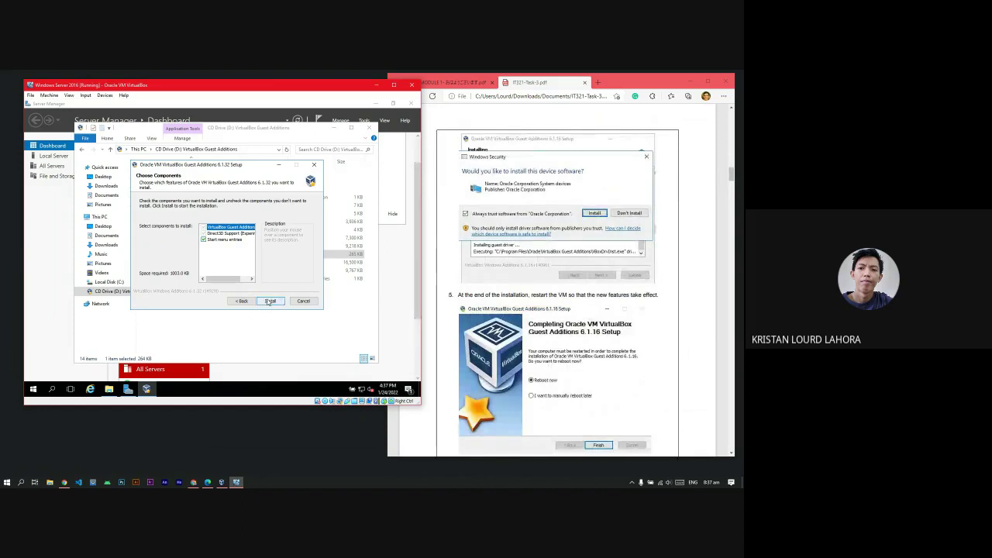
- Inspect the Data (D:) drive and This PC in the host computer's File Explorer, and close that window
left_click(50, 482)
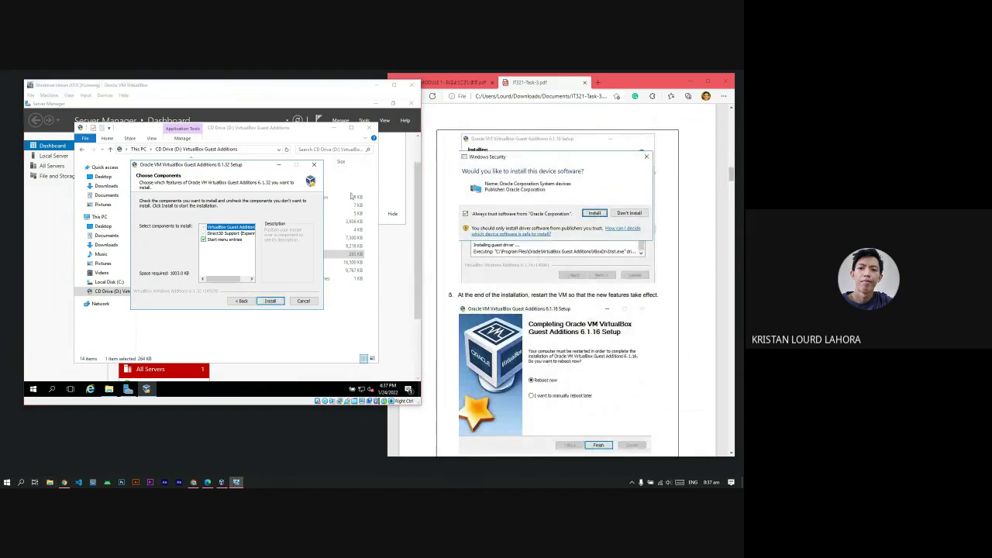
left_click(297, 317)
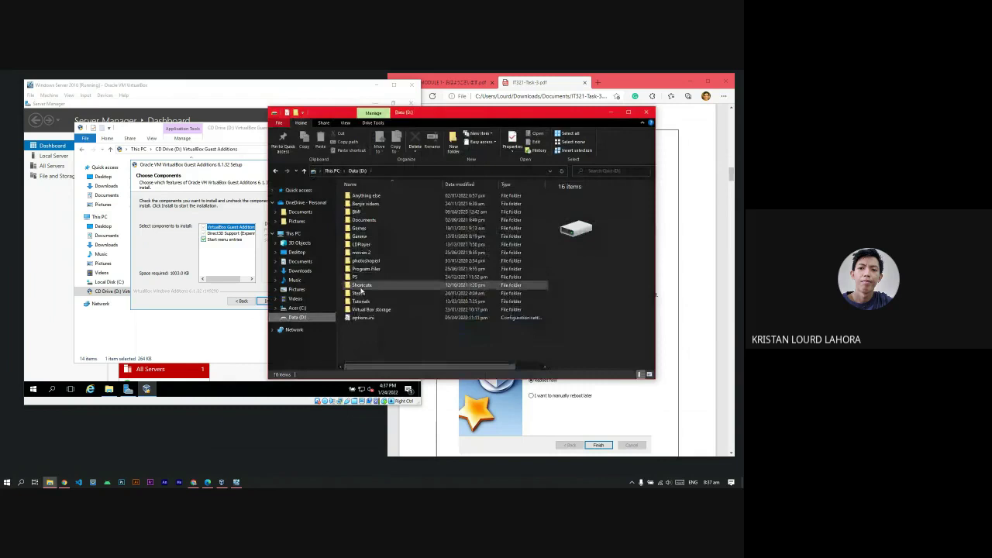
left_click(302, 235)
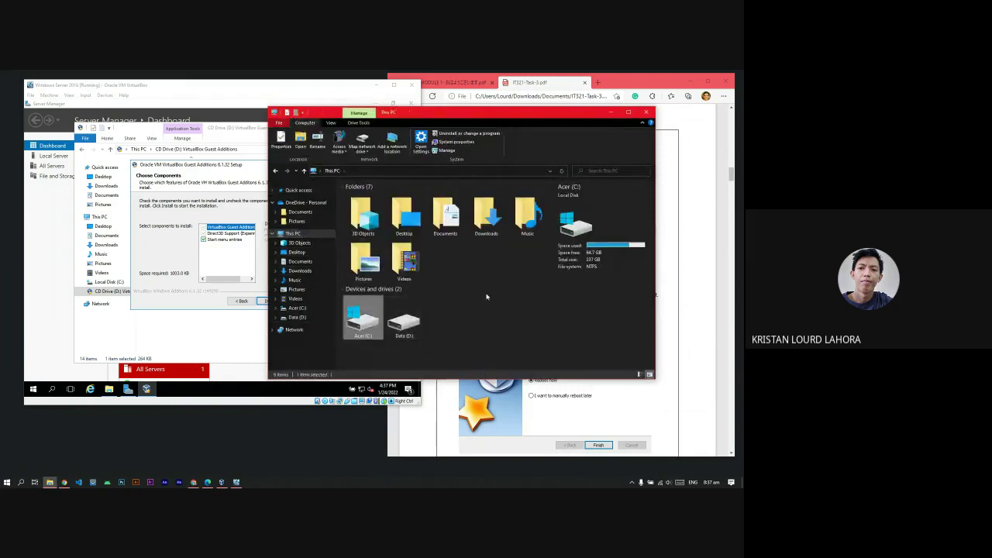
left_click(646, 114)
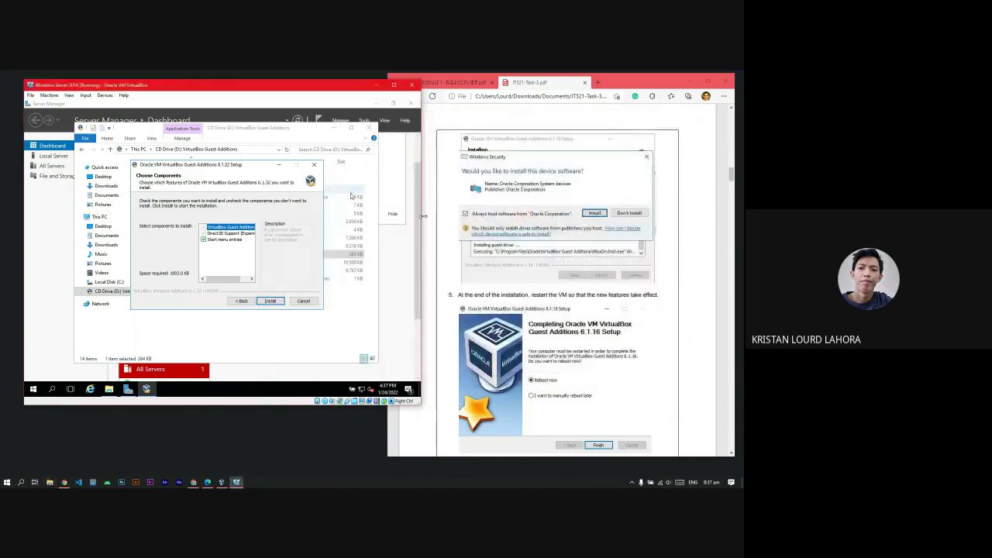
- Start installing Guest Additions with the default component selection
left_click(272, 301)
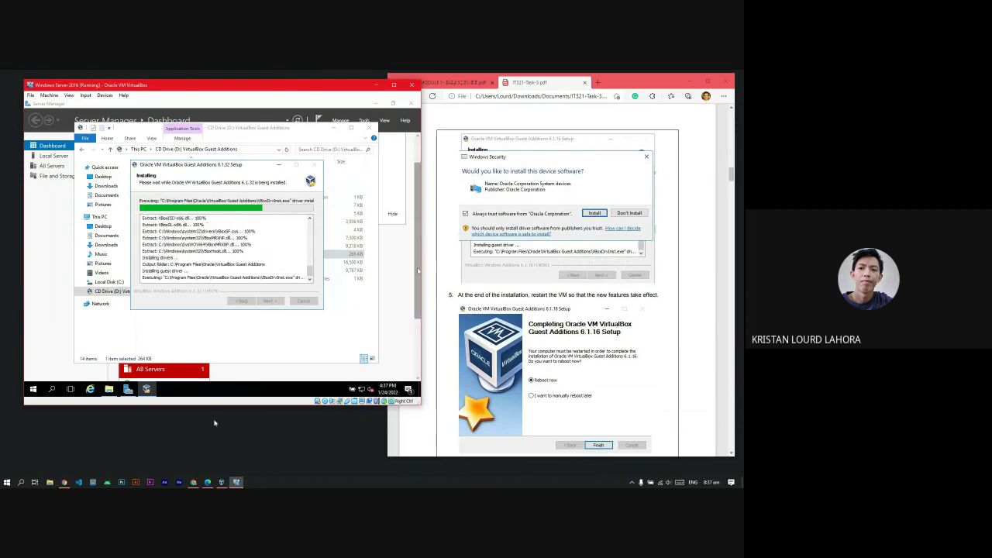
- Check the storage details of the Acer (C:) drive under This PC in the host computer's File Explorer
left_click(49, 482)
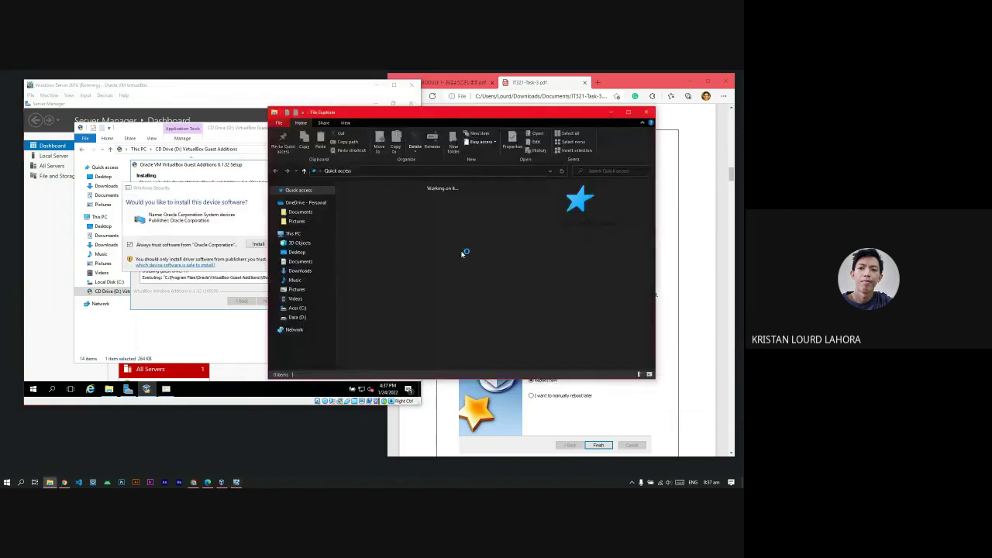
left_click(294, 234)
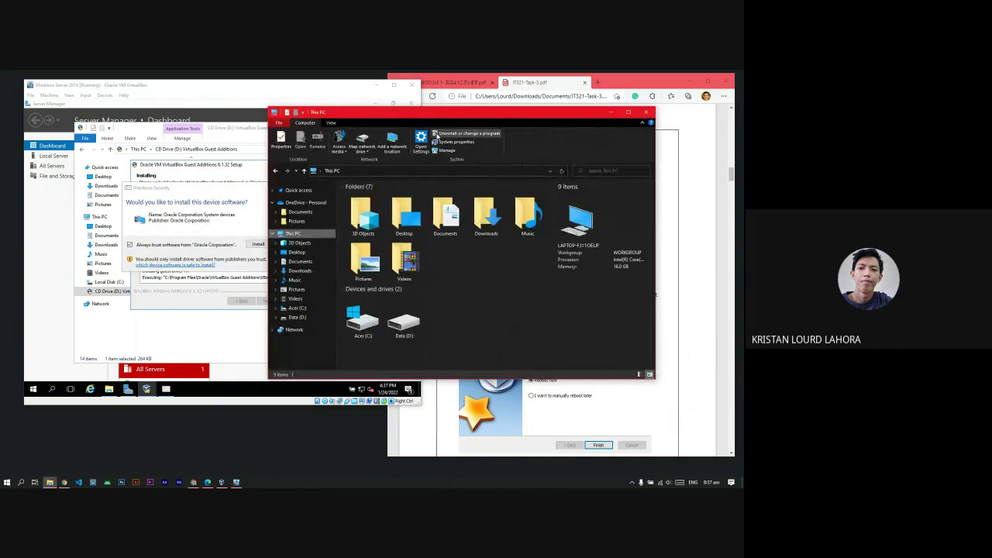
left_click(375, 313)
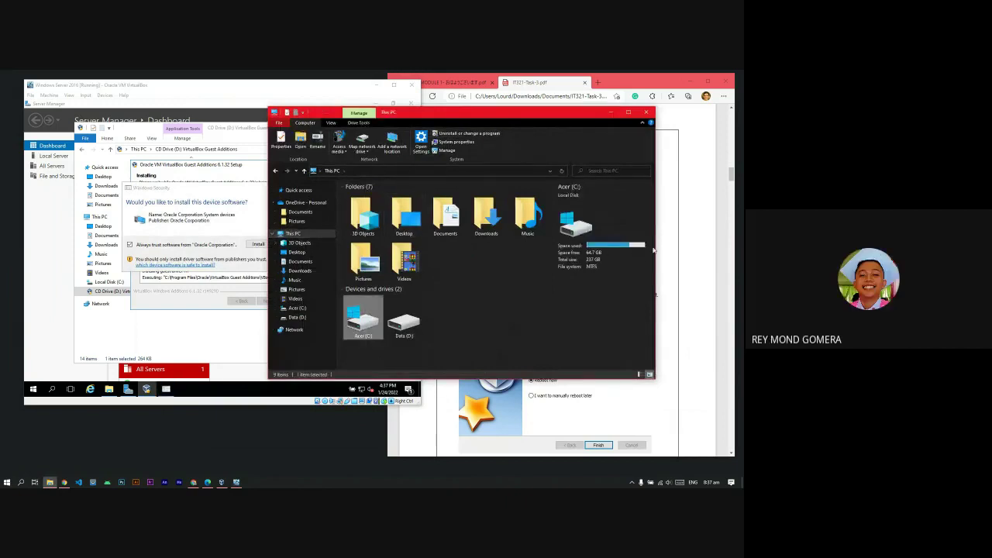
left_click(628, 112)
- Install the Oracle Corporation device software with its publisher always trusted, and finish the Guest Additions setup with an immediate reboot
left_click(253, 209)
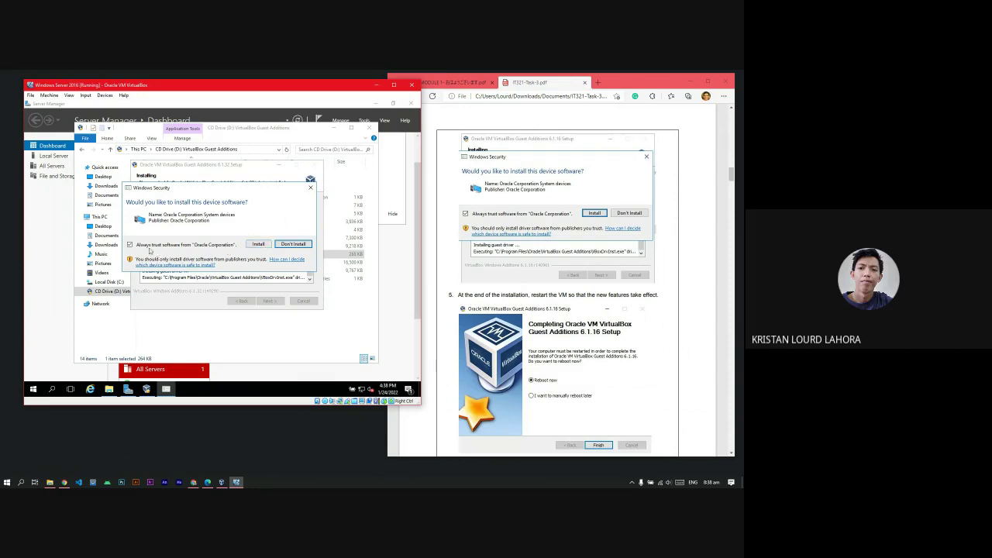
left_click(259, 245)
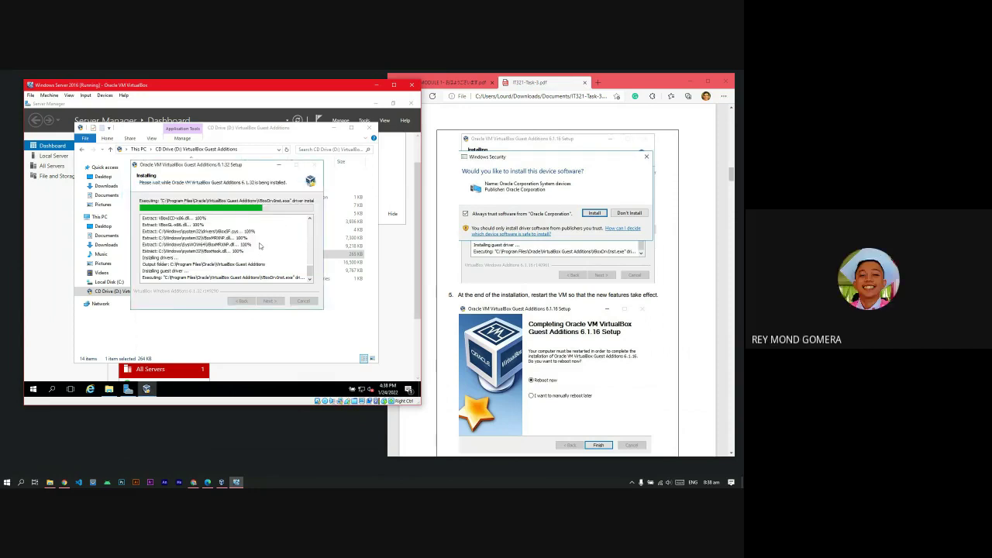
scroll(527, 314, "up", 1)
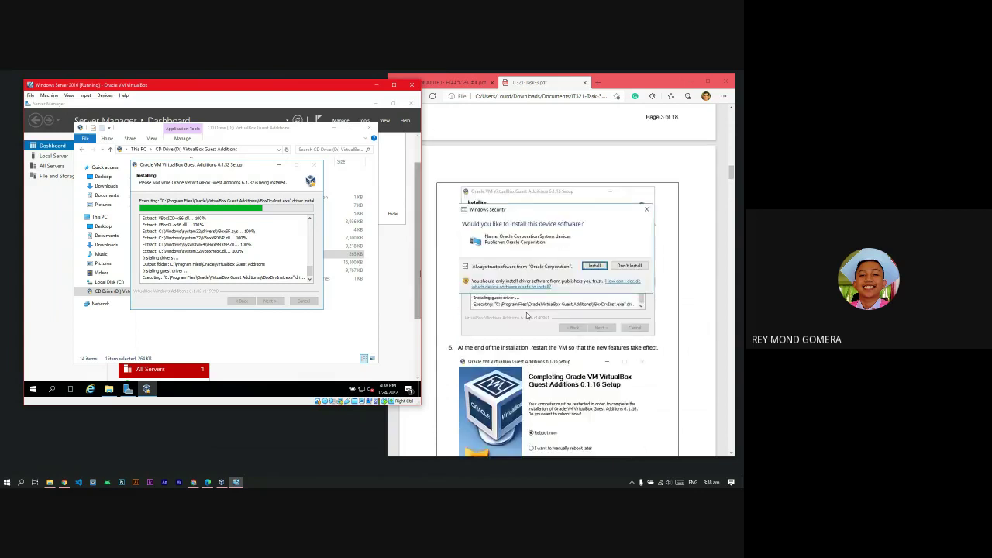
scroll(524, 321, "down", 3)
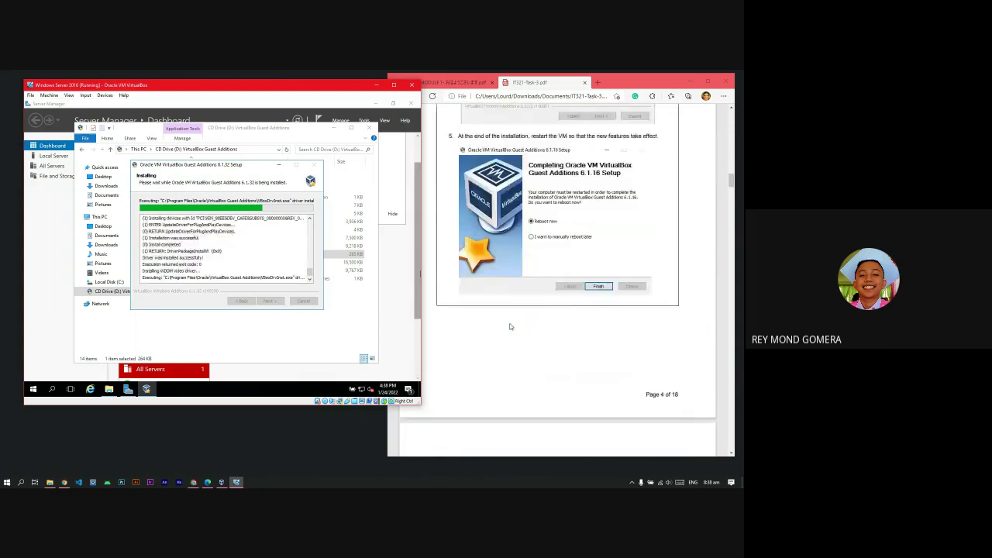
scroll(556, 243, "up", 1)
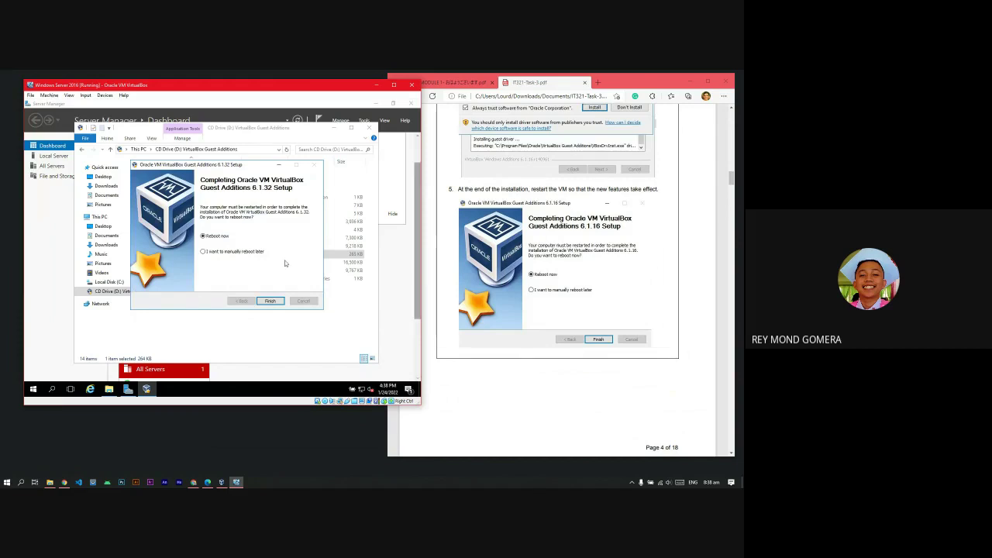
left_click(270, 302)
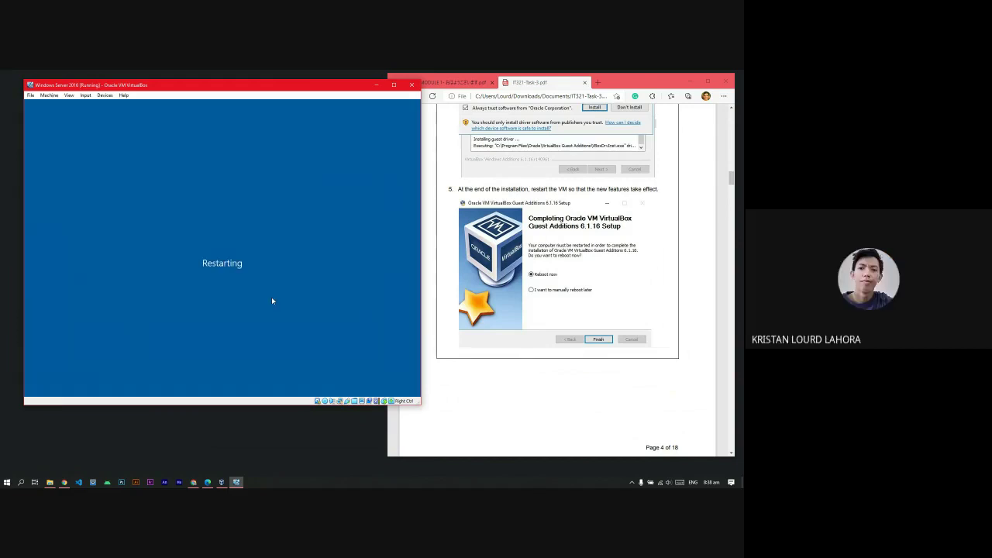
- Read the PDF's page on the restart, the resized guest display and full-screen mode, and recheck the device software and restart illustrations
scroll(553, 320, "down", 6)
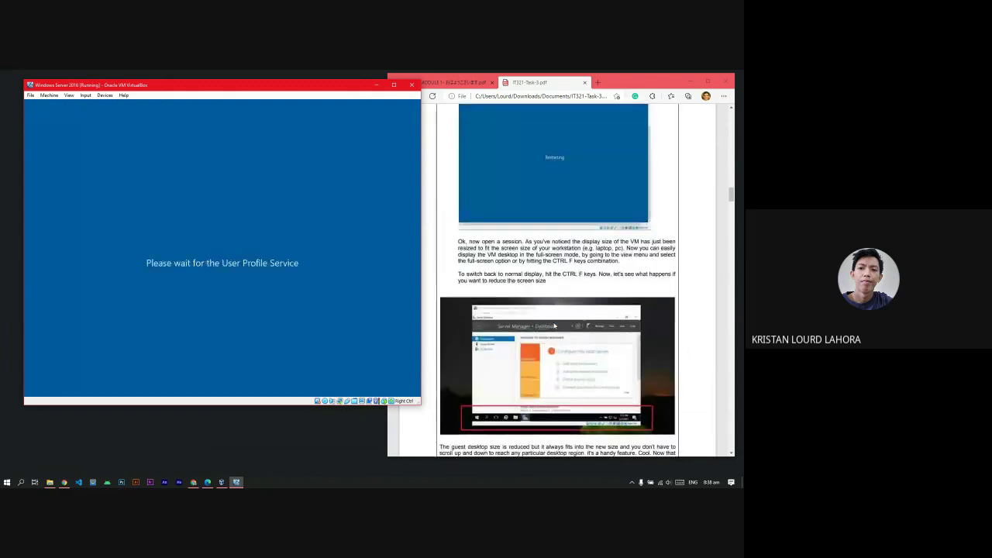
scroll(553, 326, "down", 1)
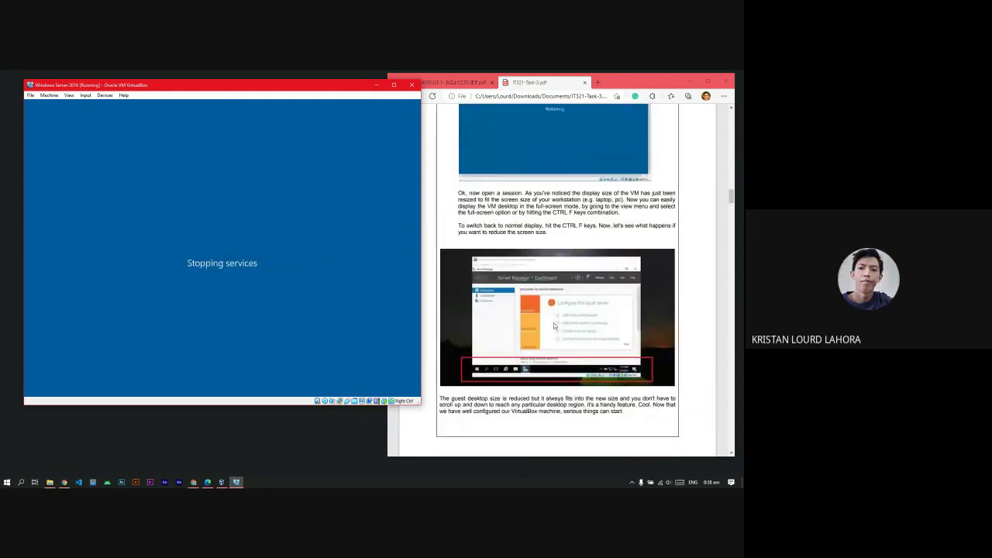
scroll(554, 326, "up", 3)
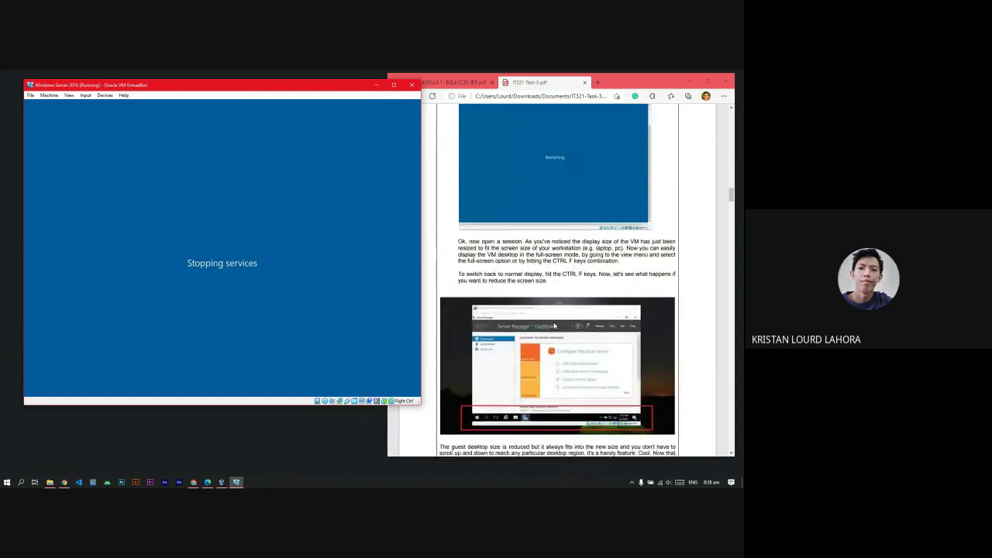
scroll(553, 325, "down", 3)
scroll(554, 325, "up", 2)
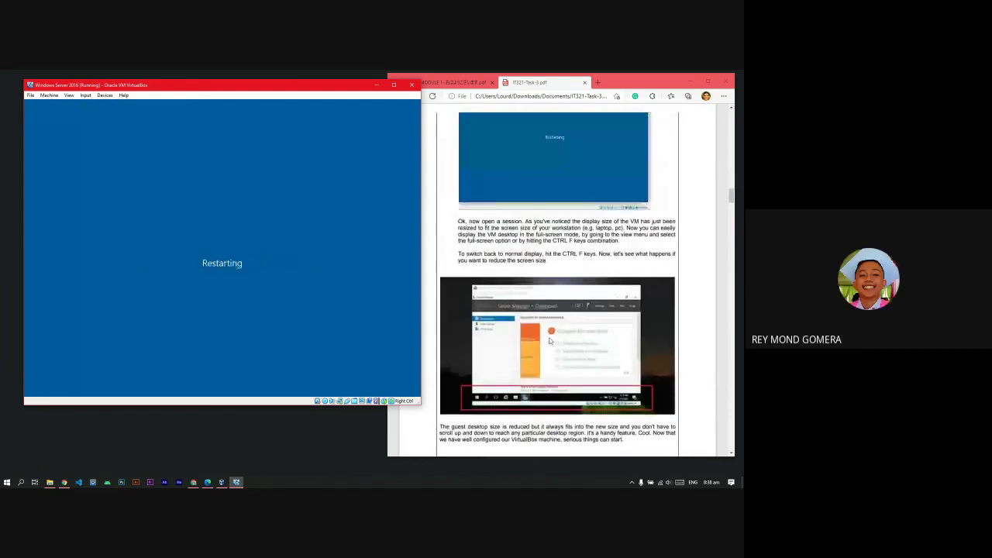
scroll(529, 361, "down", 1)
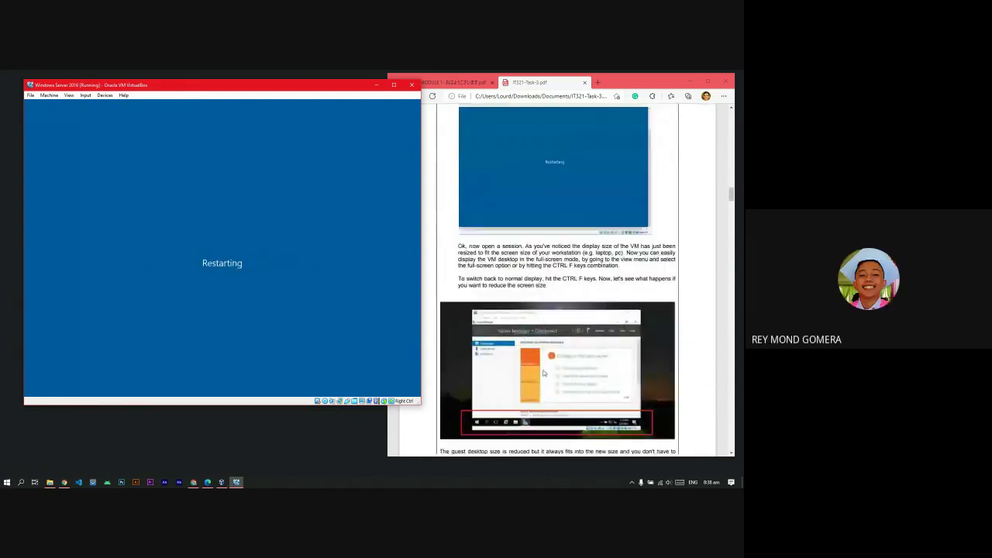
scroll(535, 366, "up", 6)
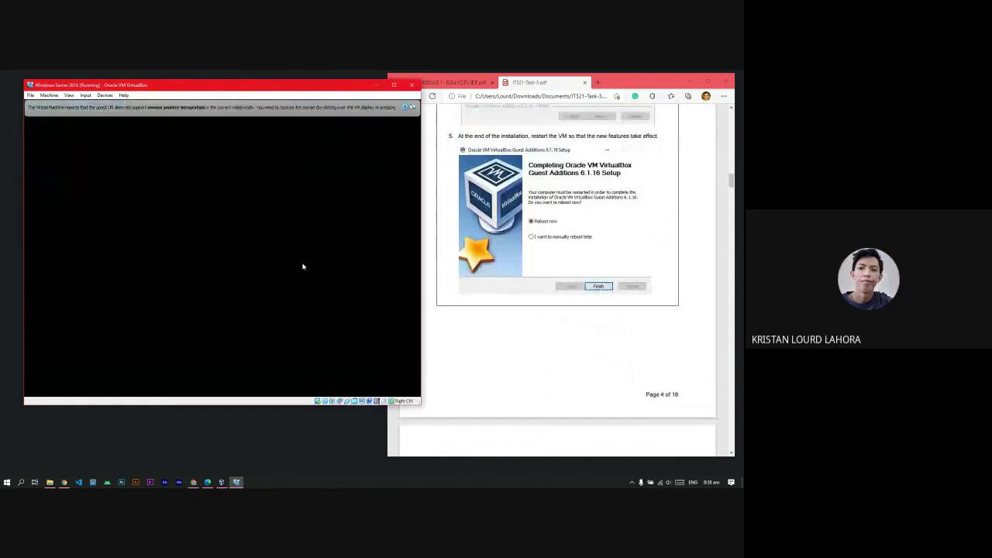
scroll(529, 381, "up", 2)
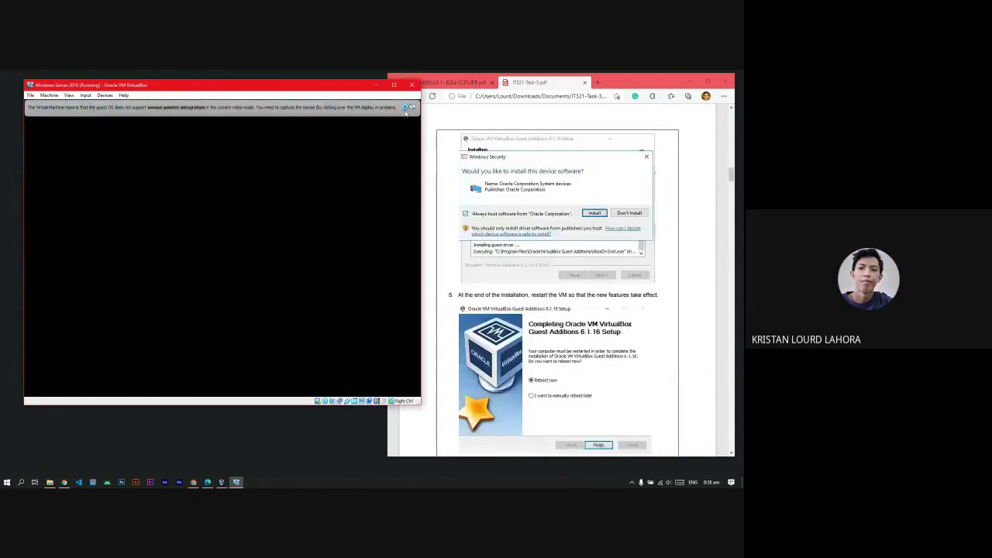
scroll(553, 380, "down", 10)
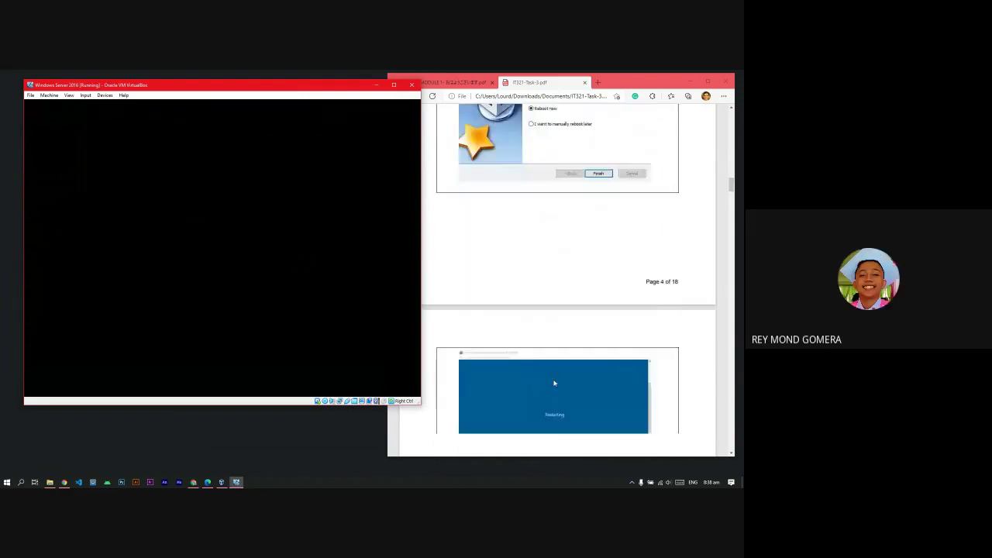
- Maximize the virtual machine window and restore it to its previous size
left_click(393, 85)
left_click(719, 73)
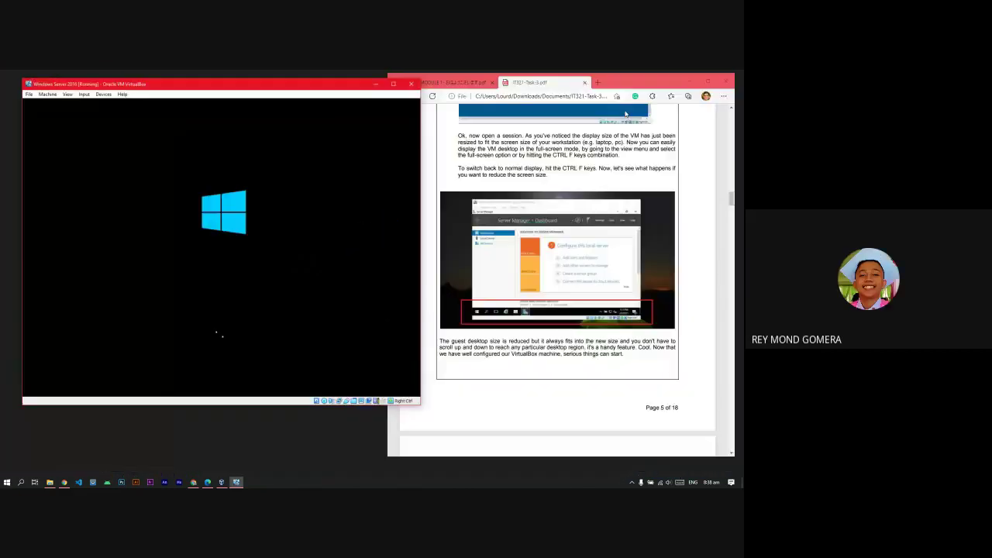
- Mark the PDF sentence about opening a session and read on to the Task 3.2 - Change Server Name heading
scroll(632, 317, "up", 3)
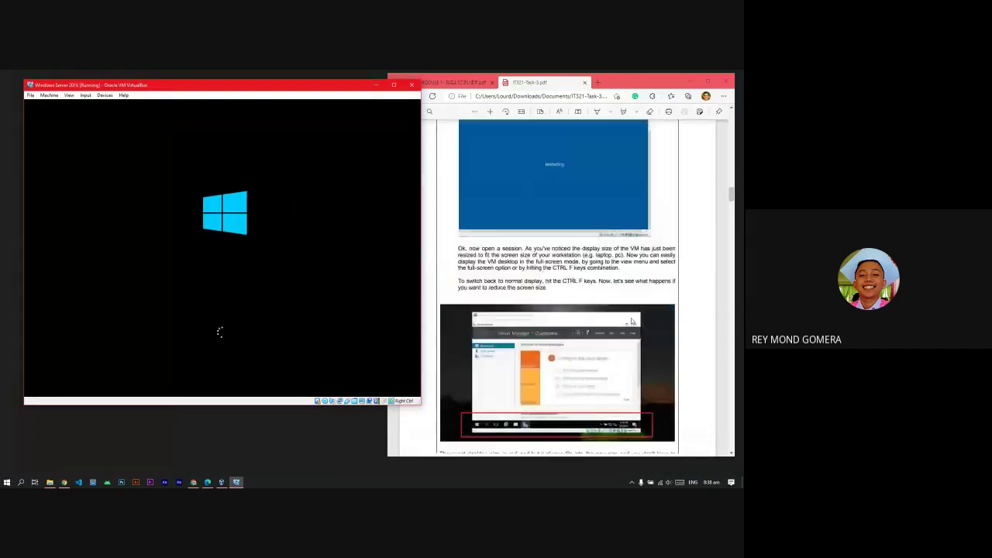
left_click_drag(458, 241, 527, 242)
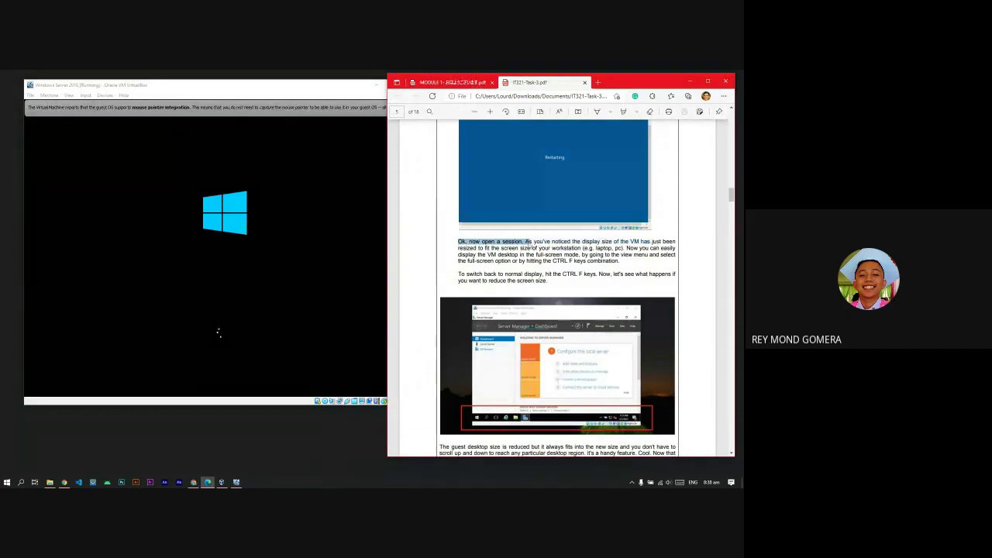
right_click(529, 242)
scroll(528, 242, "up", 1)
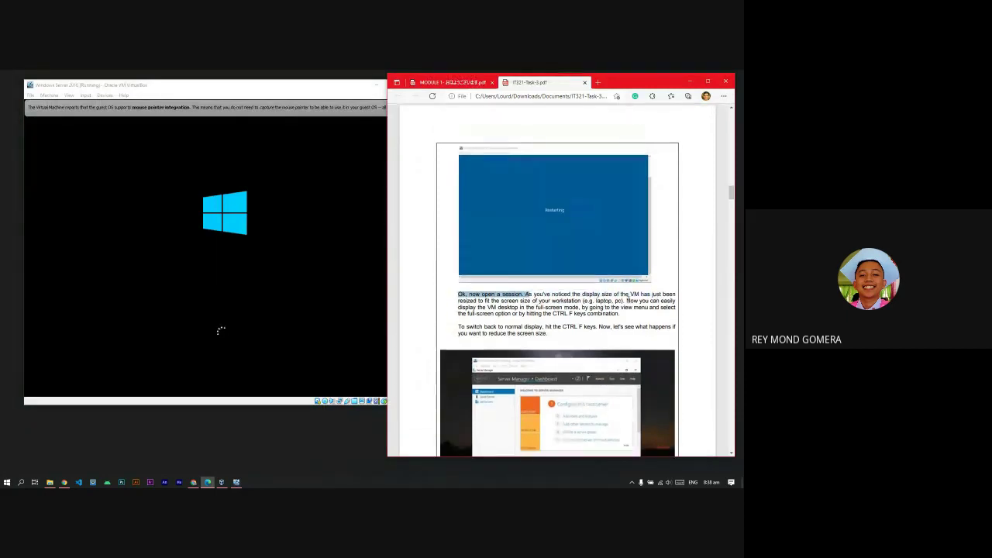
scroll(629, 297, "up", 5)
scroll(629, 300, "down", 2)
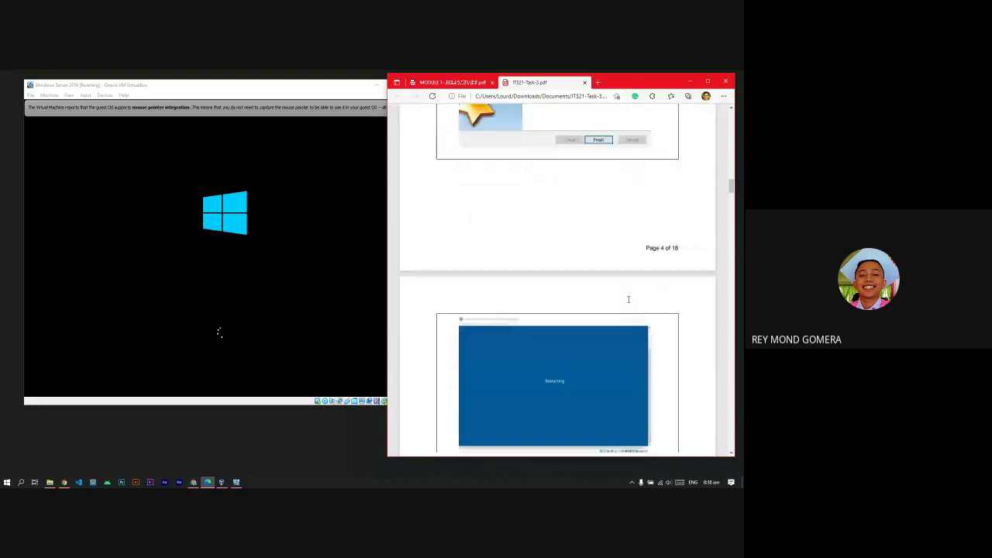
scroll(628, 300, "down", 7)
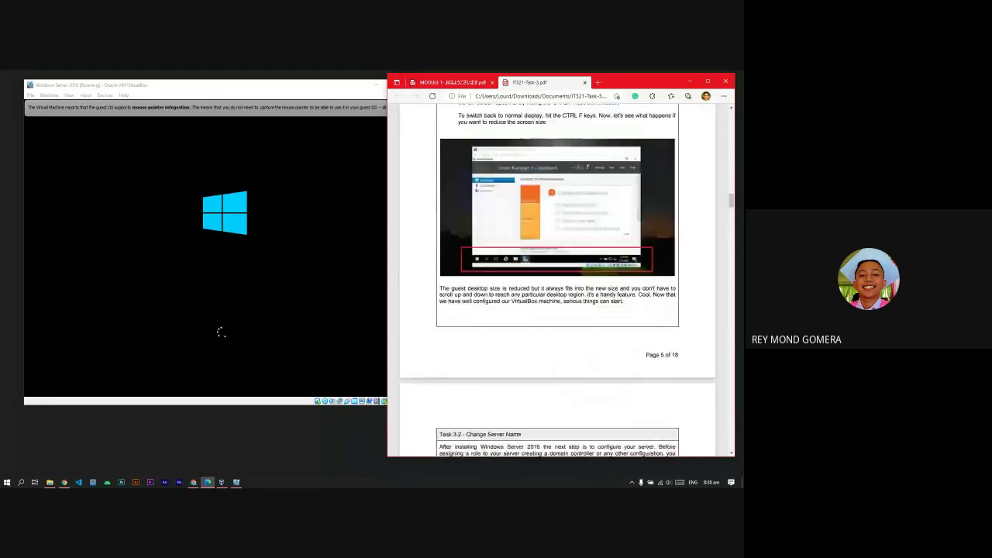
- Compare the storage details of the host's Acer (C:) and Data (D:) drives in File Explorer
left_click(49, 482)
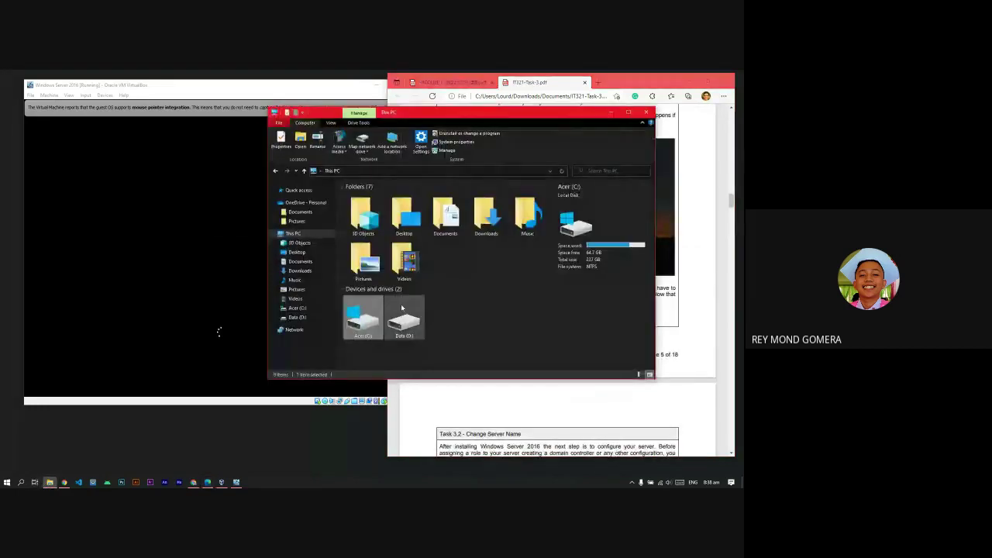
left_click(402, 325)
left_click(363, 322)
left_click(403, 322)
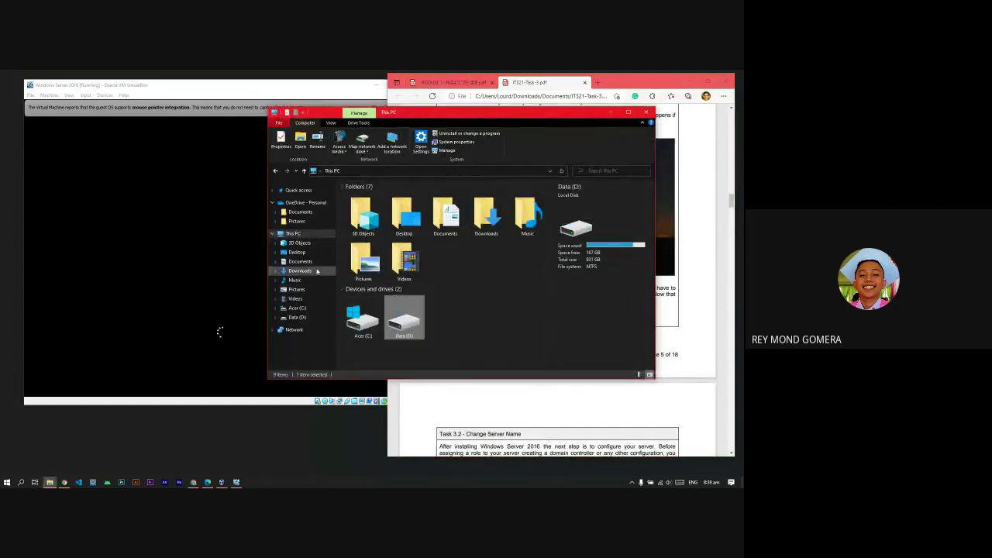
- Inspect the Windows Server 2016.vhd file in the Virtual Box storage folder on the Data (D:) drive
left_click(294, 317)
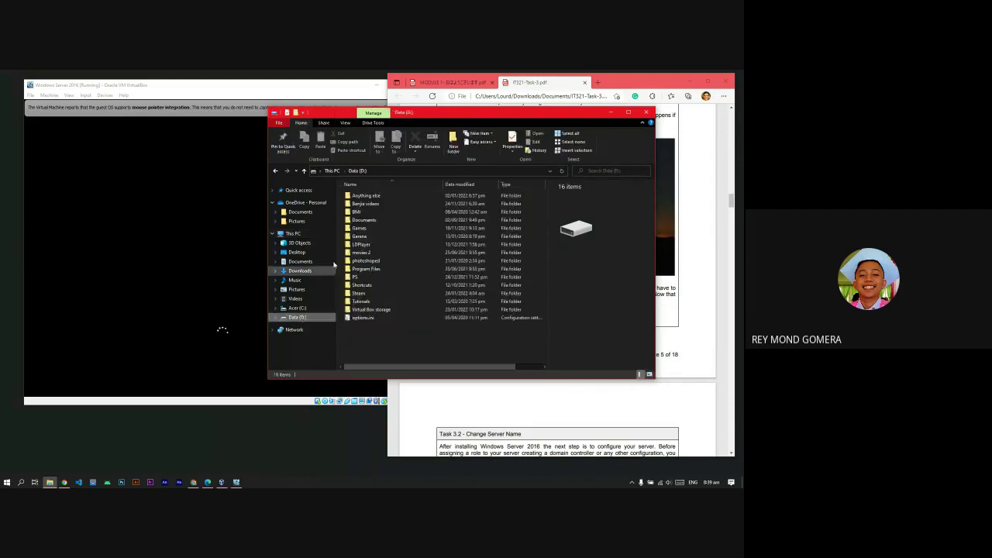
left_click(373, 310)
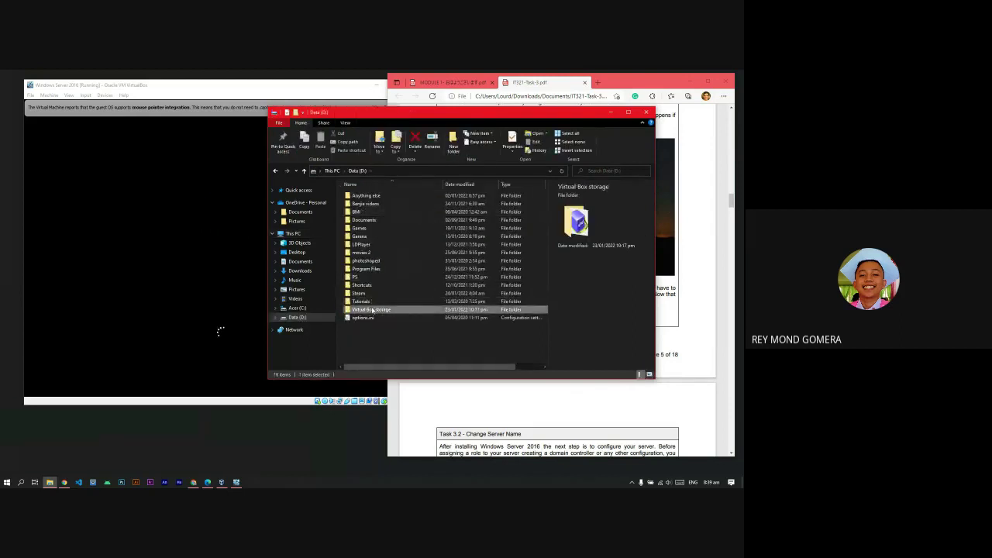
double_click(404, 313)
left_click(385, 198)
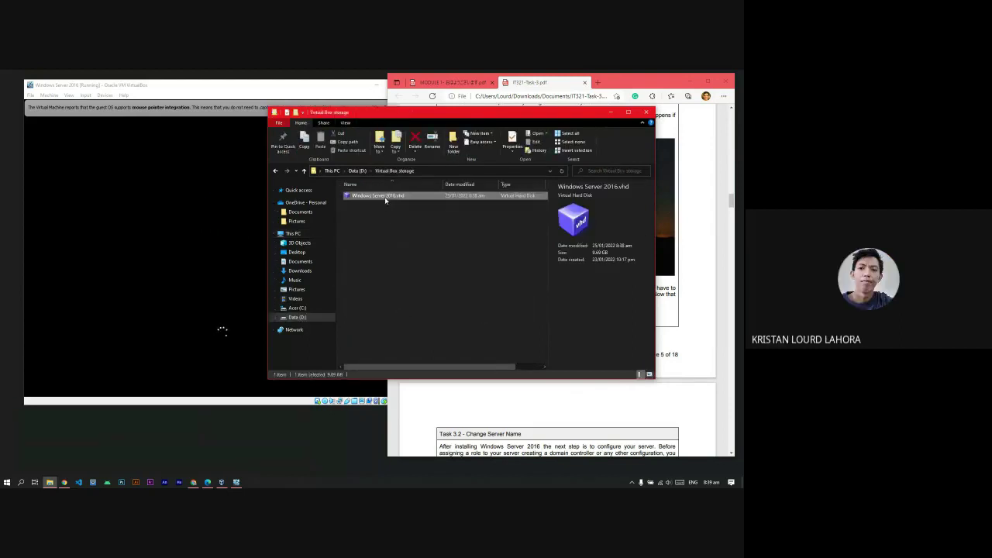
right_click(386, 198)
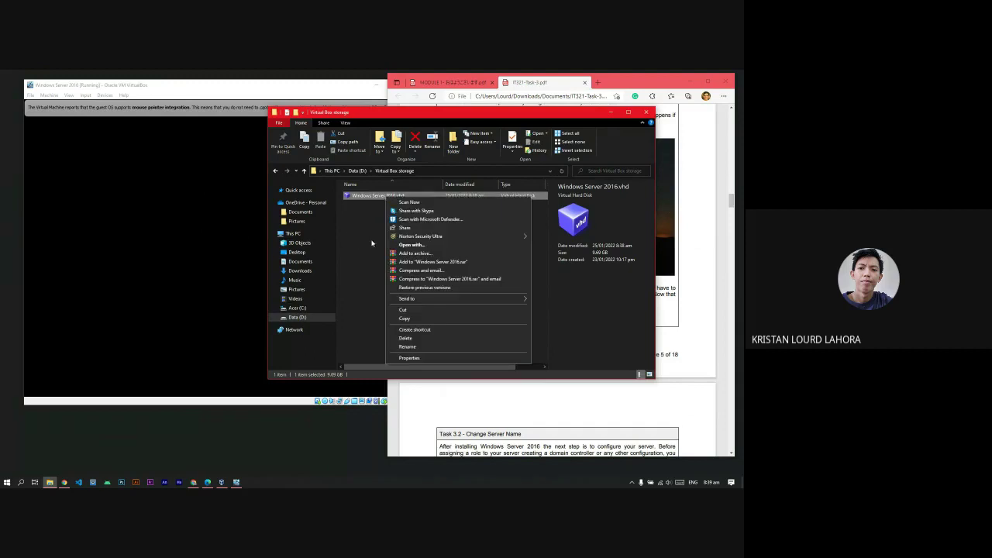
left_click(599, 258)
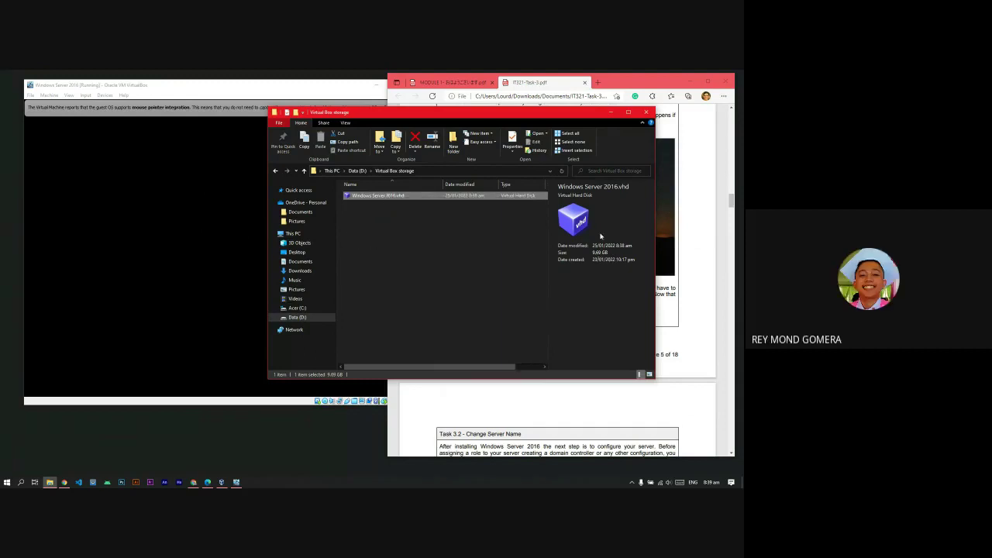
left_click(544, 240)
- Go back up to the Data (D:) drive and view the details of the Virtual Box storage folder
left_click(303, 171)
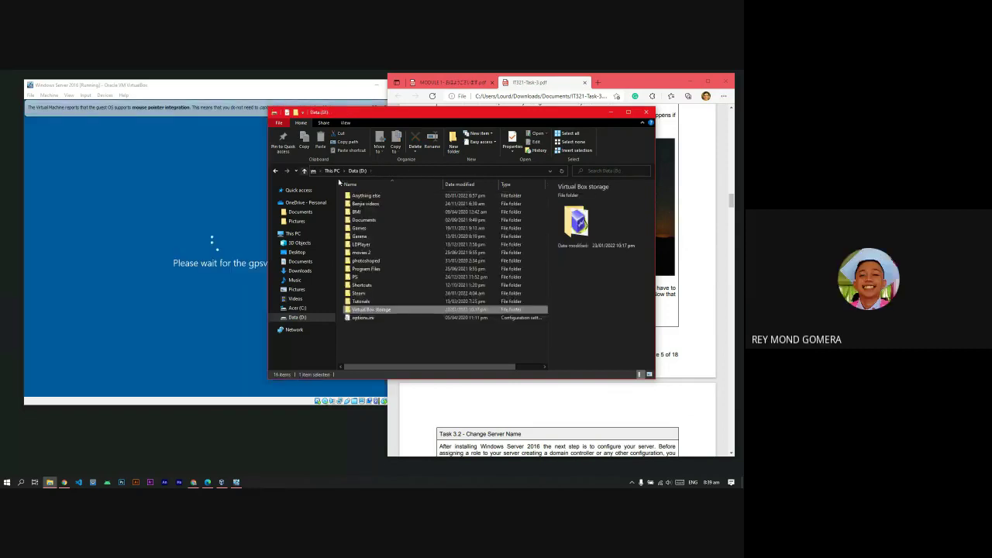
left_click(389, 303)
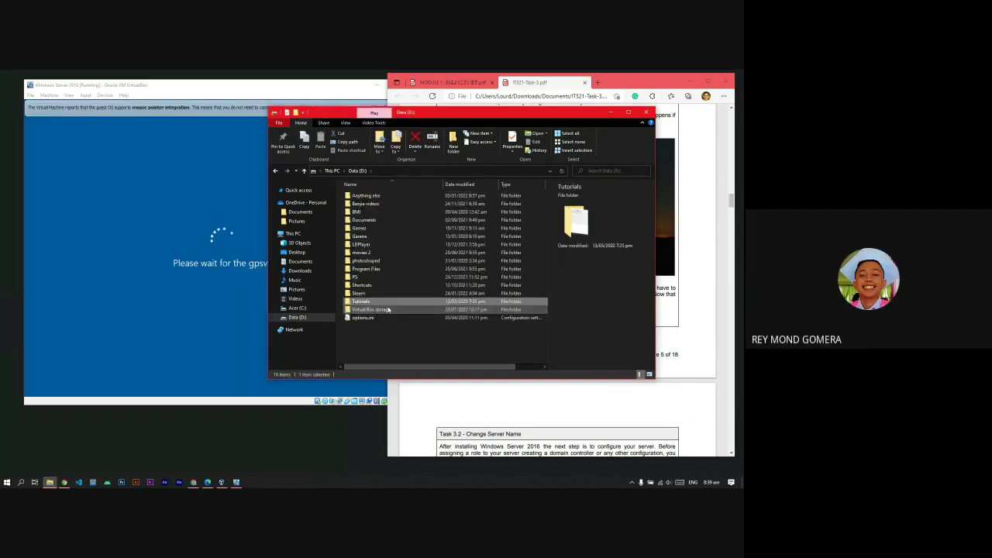
left_click(389, 310)
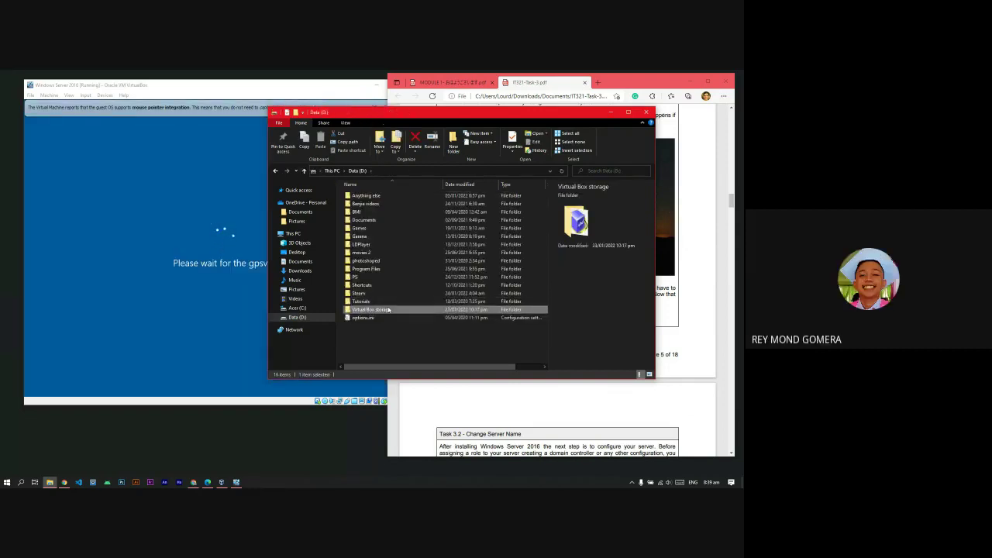
- Browse the Acer (C:) drive to the VirtualBox installation folder under Program Files\Oracle
left_click(321, 309)
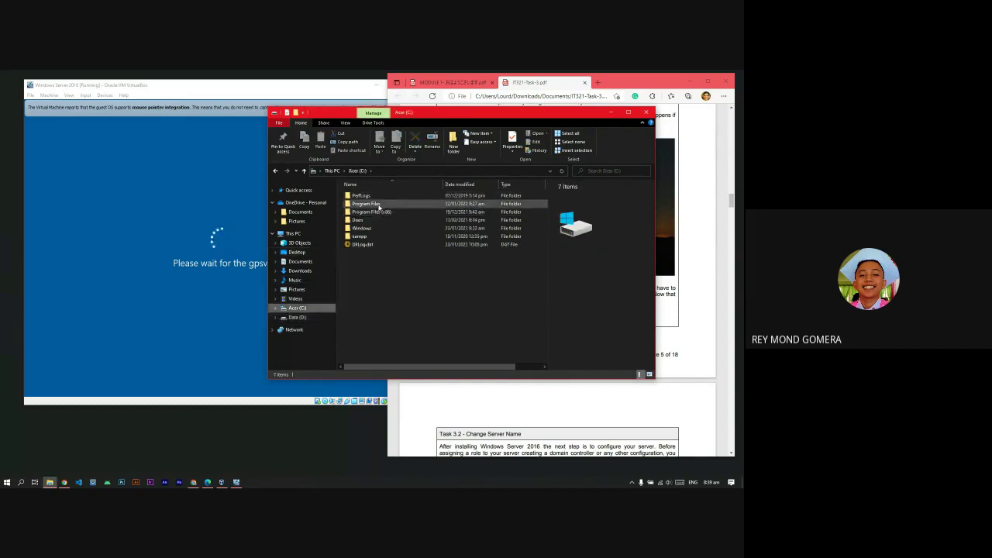
double_click(379, 205)
left_click(392, 236)
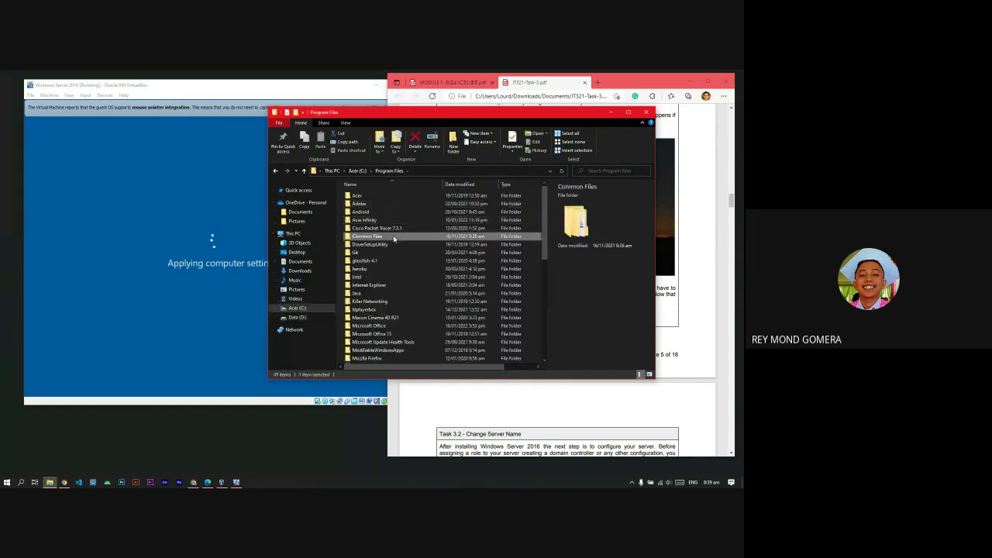
scroll(411, 295, "down", 6)
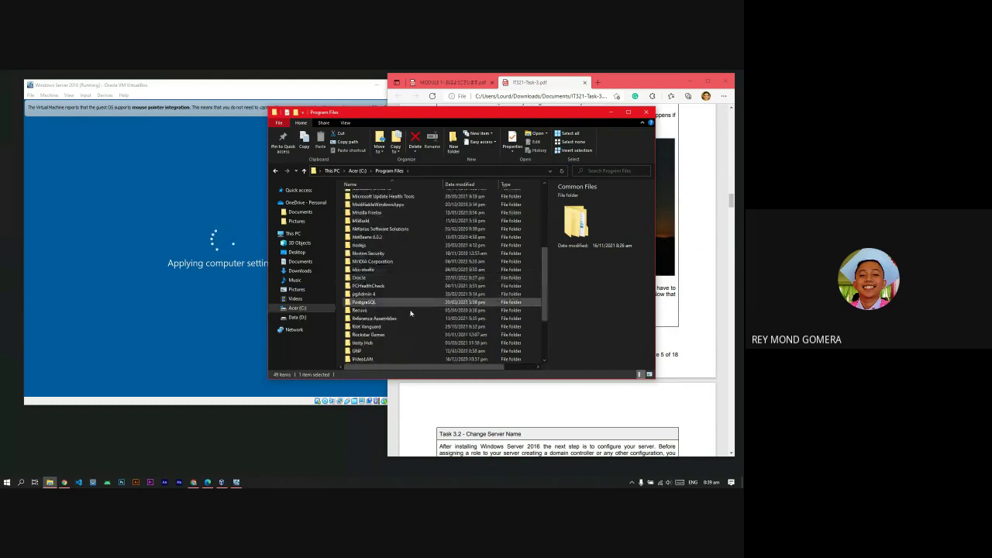
scroll(411, 313, "down", 3)
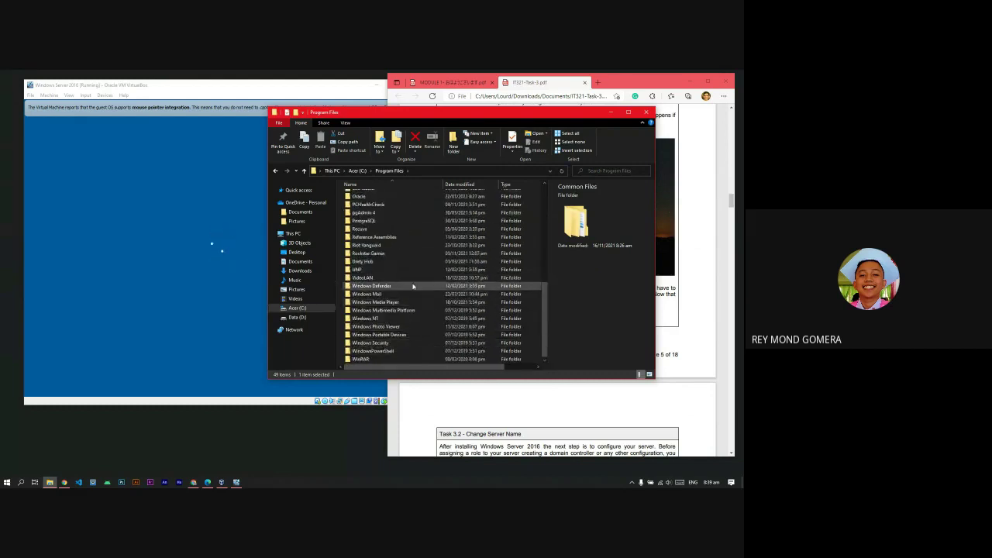
scroll(418, 292, "up", 1)
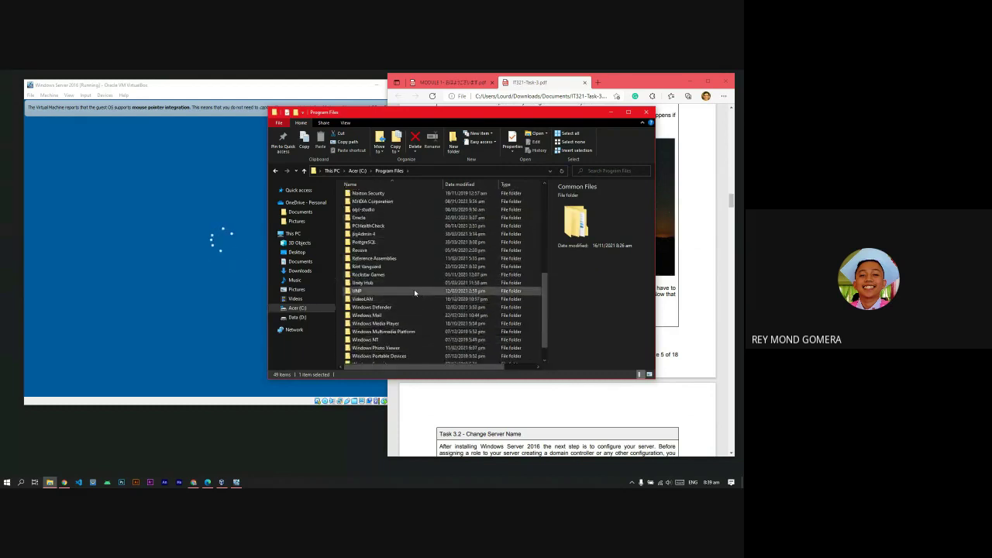
left_click(404, 220)
double_click(405, 220)
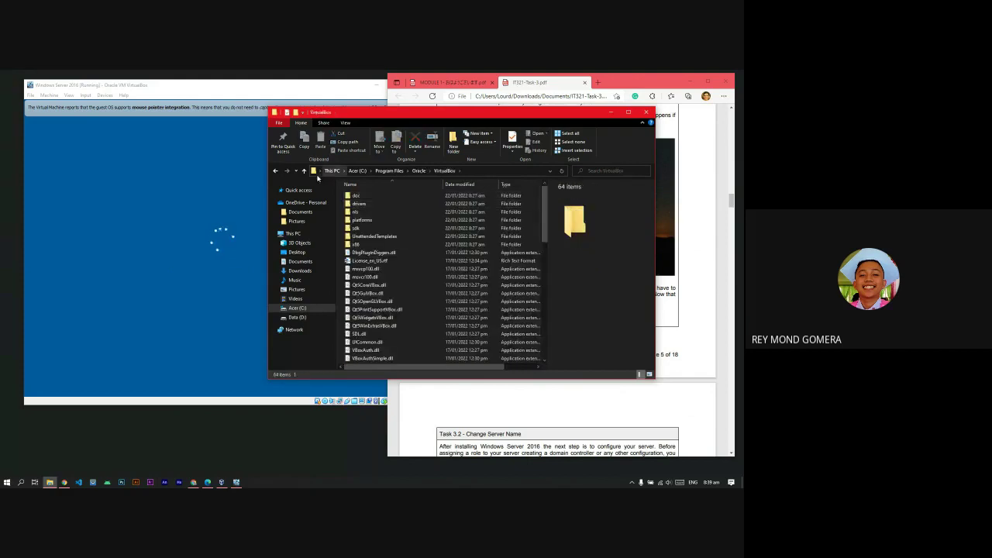
- View the properties of the VirtualBox folder in Program Files\Oracle and close File Explorer
right_click(368, 197)
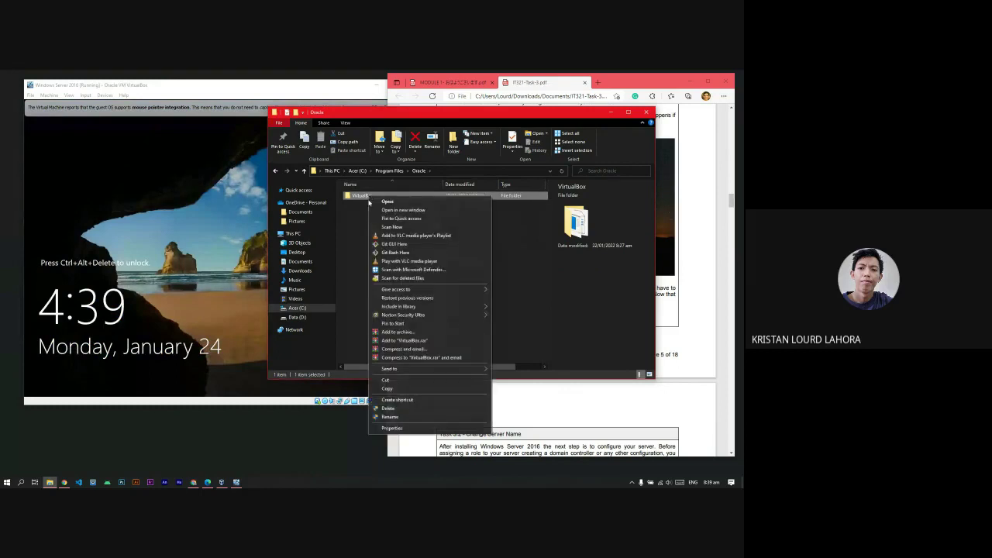
left_click(392, 428)
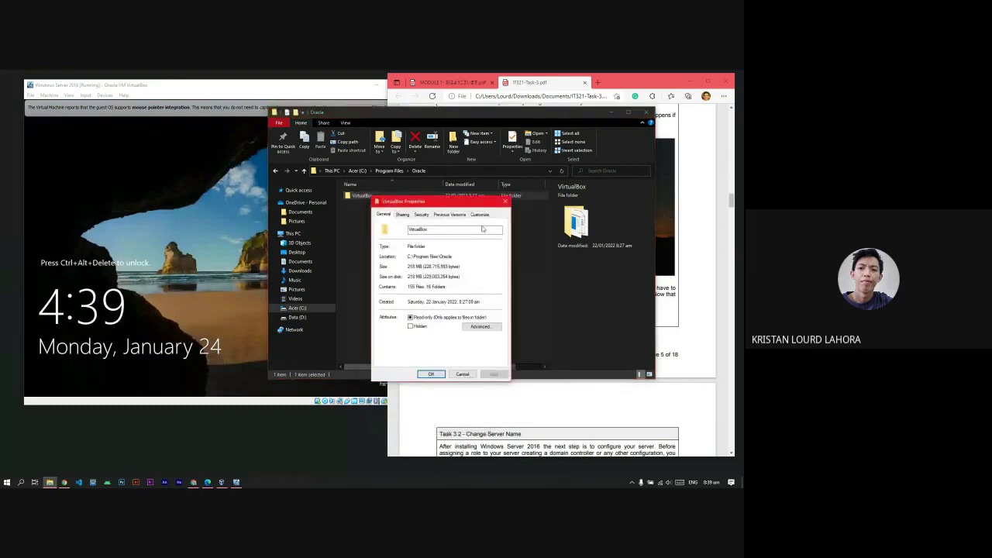
left_click(505, 201)
left_click(647, 112)
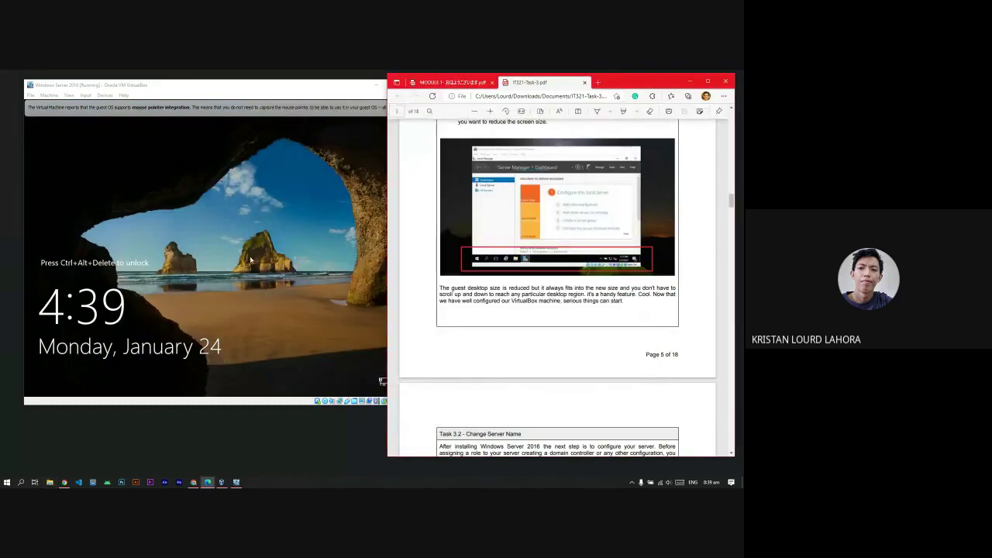
- Insert Ctrl-Alt-Del in the Windows Server 2016 virtual machine to unlock it and dismiss the mouse pointer integration notice
left_click(105, 95)
left_click(105, 95)
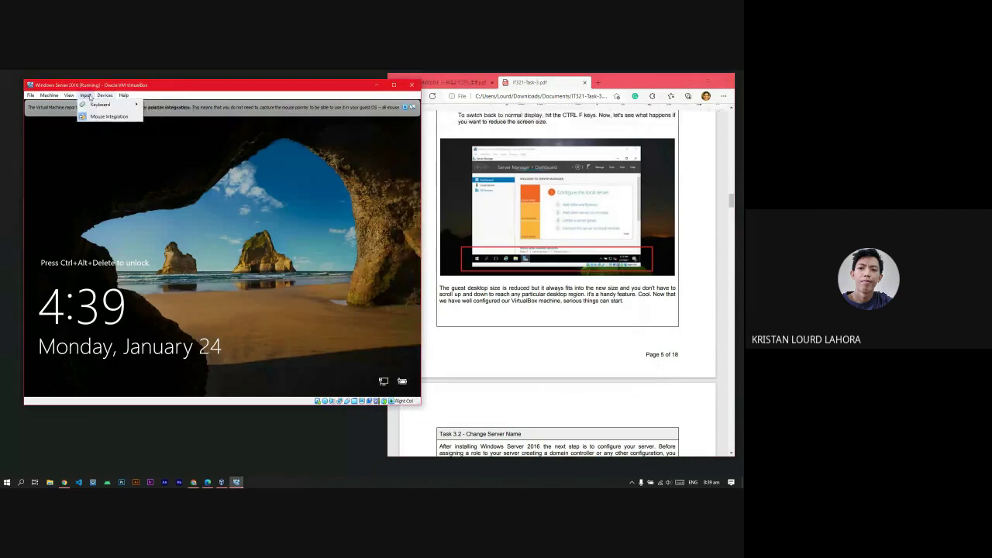
left_click(155, 128)
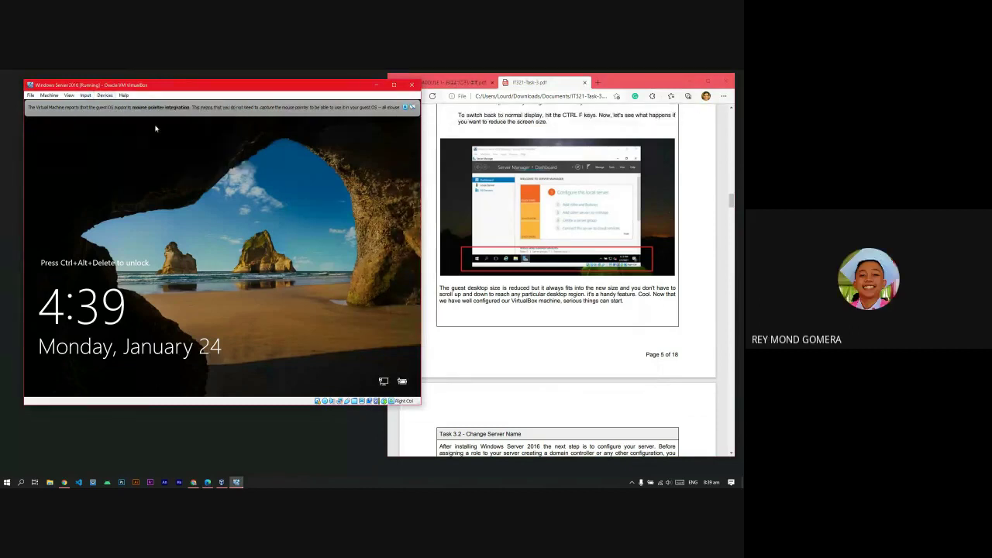
left_click(412, 107)
- View the virtual machine's sign-in screen in a maximized window and restore the window to its previous size
scroll(423, 160, "up", 3)
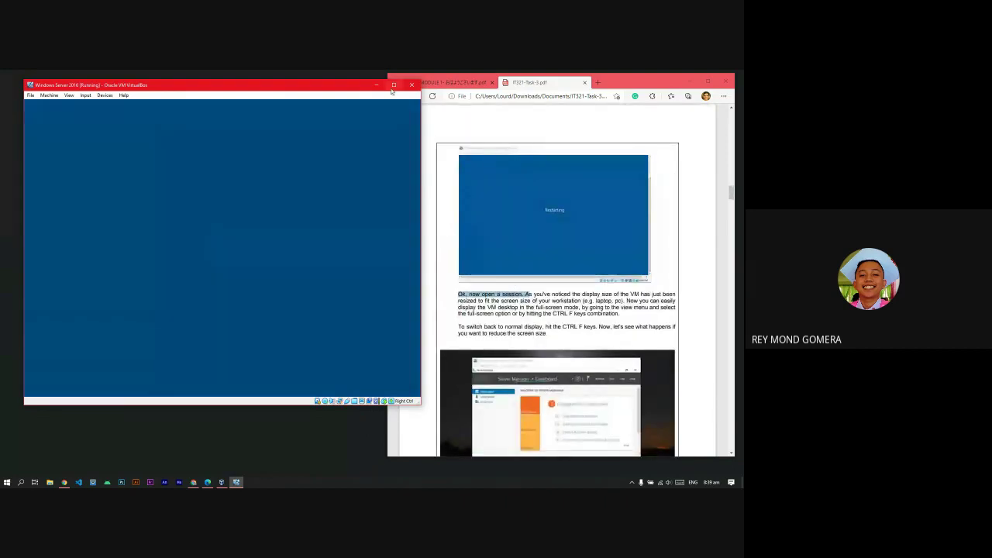
left_click(394, 85)
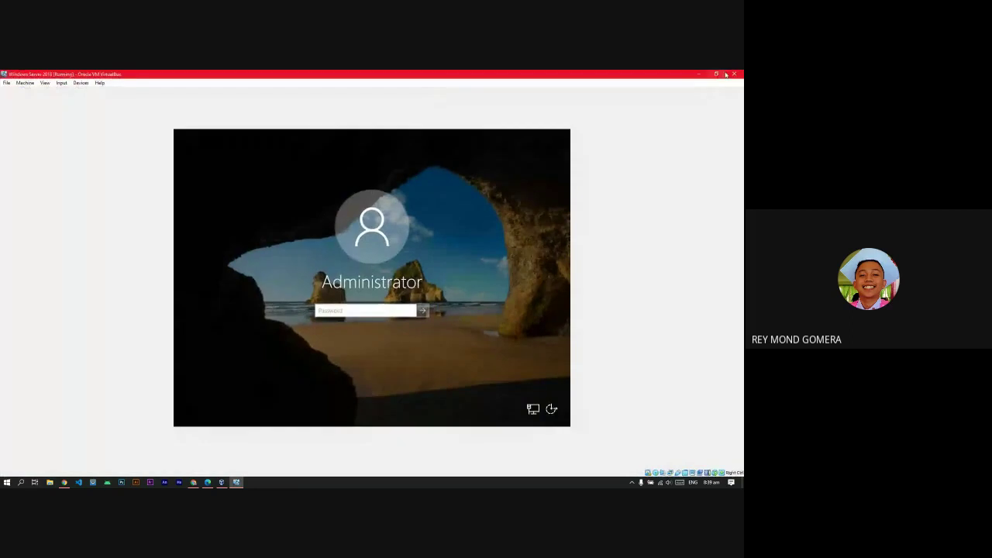
left_click(717, 73)
- Review the PDF from the Guest Additions restart step to the instructions for opening a session and using full-screen mode
scroll(563, 288, "down", 5)
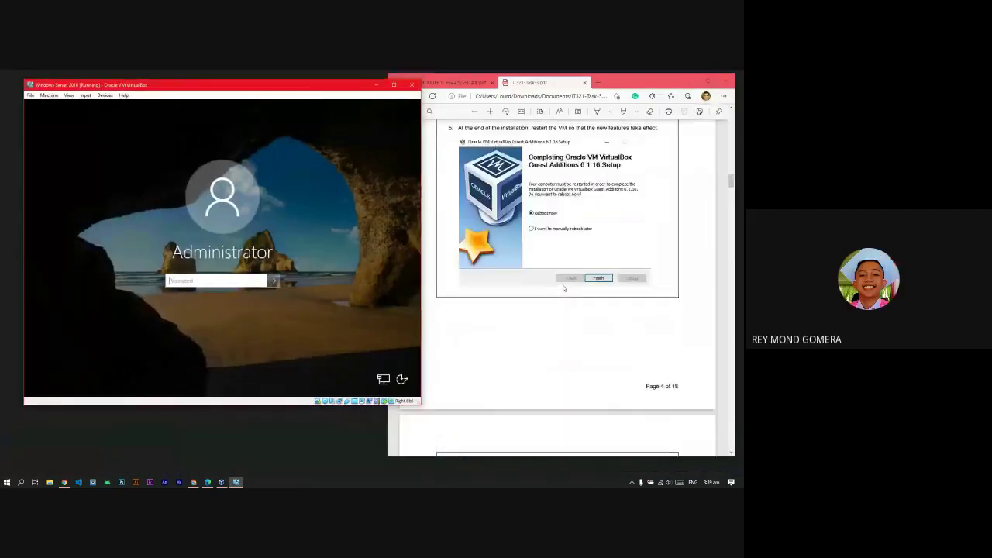
scroll(563, 288, "down", 5)
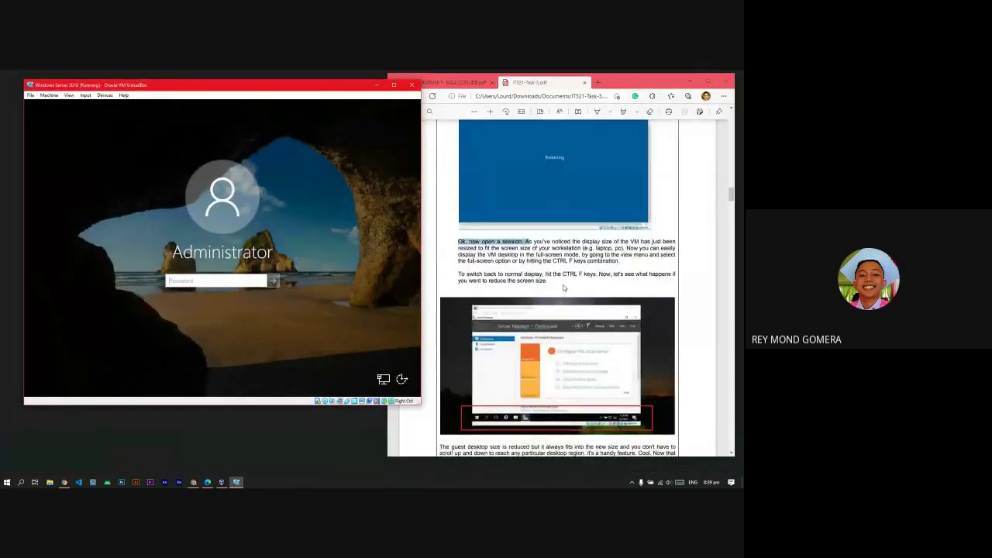
left_click(563, 288)
scroll(564, 288, "up", 8)
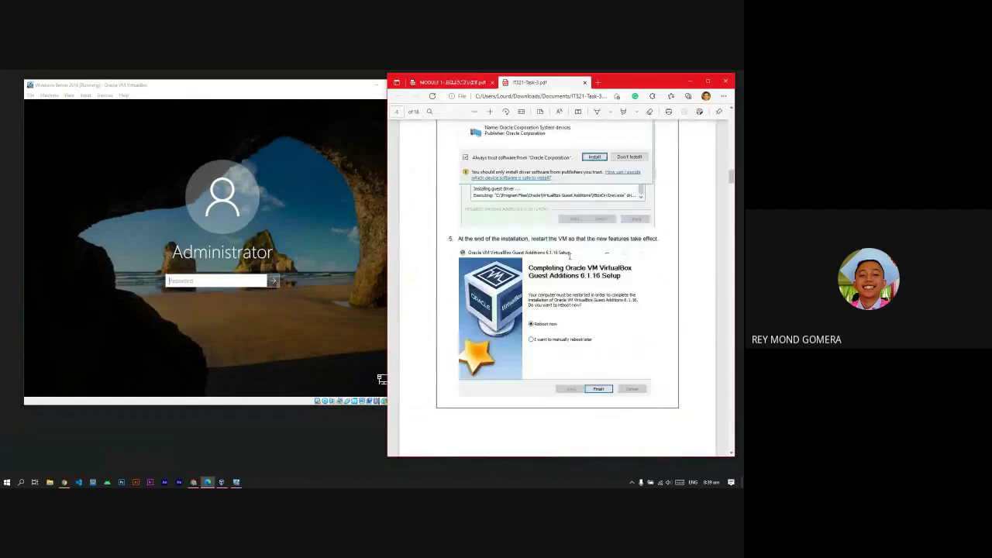
scroll(563, 289, "down", 3)
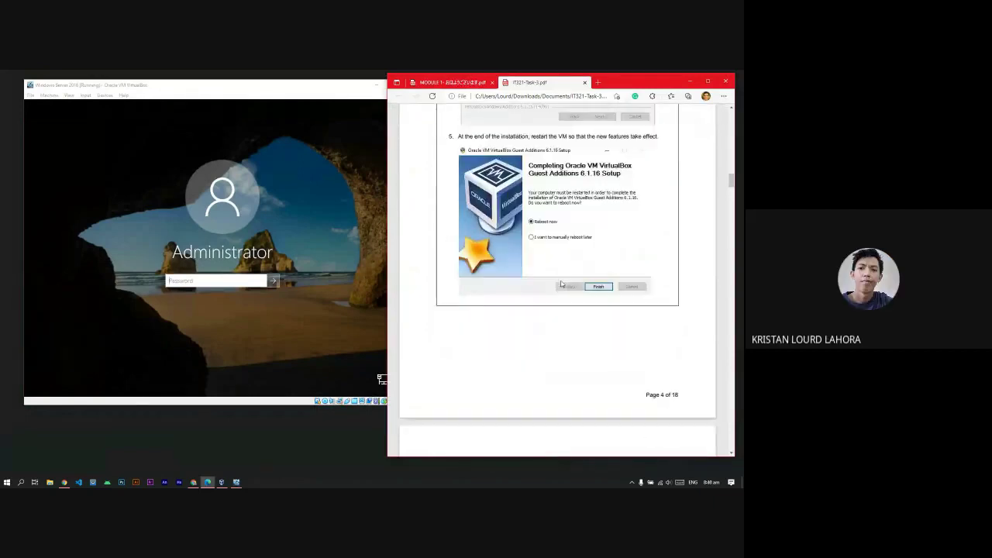
scroll(562, 285, "down", 5)
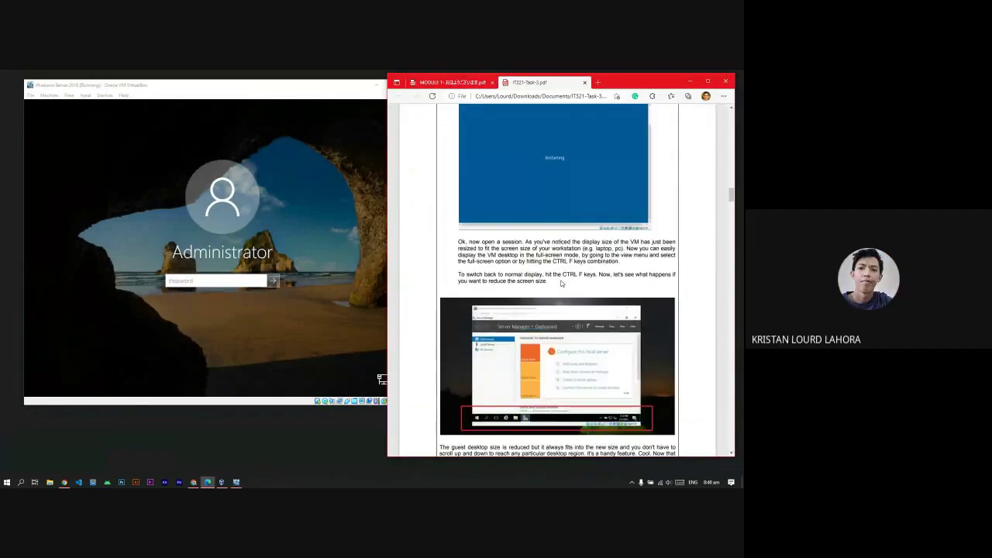
- Sign in to Windows Server 2016 as Administrator by entering the account password
left_click(235, 283)
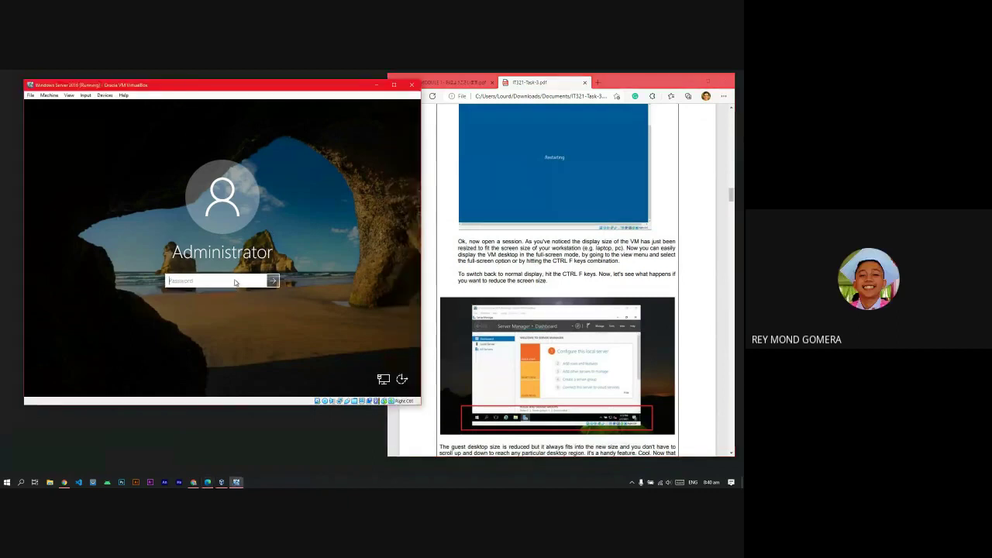
type("••••••••••••••")
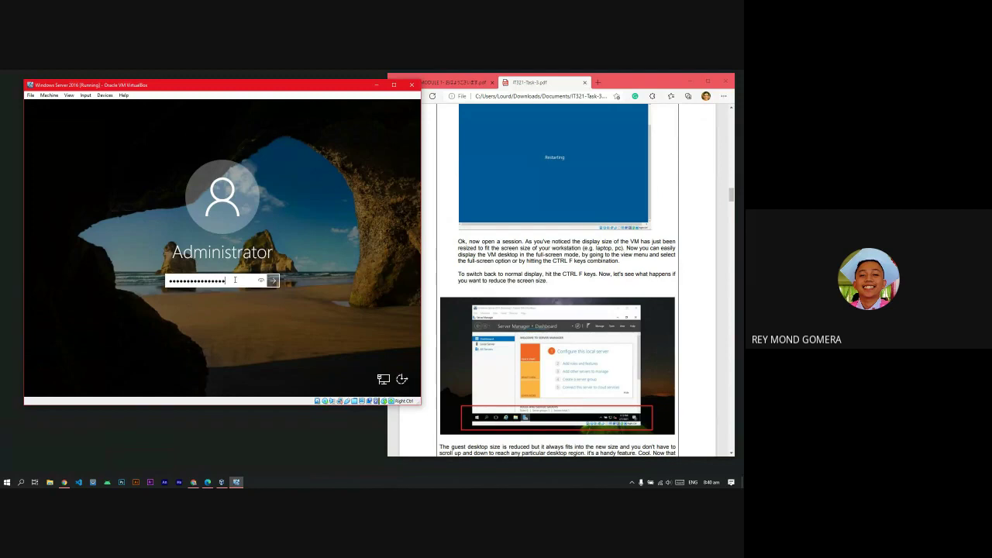
key("Return")
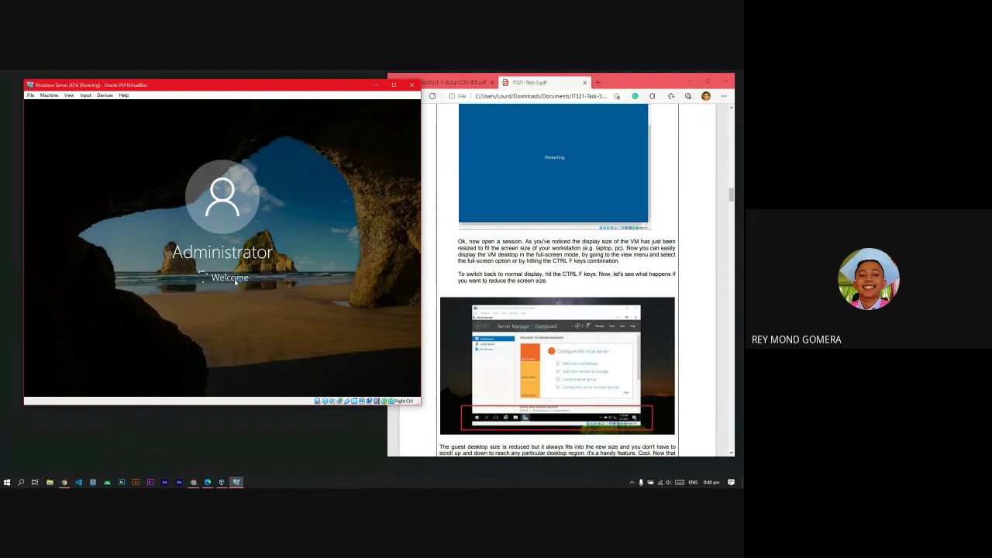
- Read the PDF passages on the resized VM display, switching to full-screen mode and returning to normal display
scroll(580, 250, "up", 10)
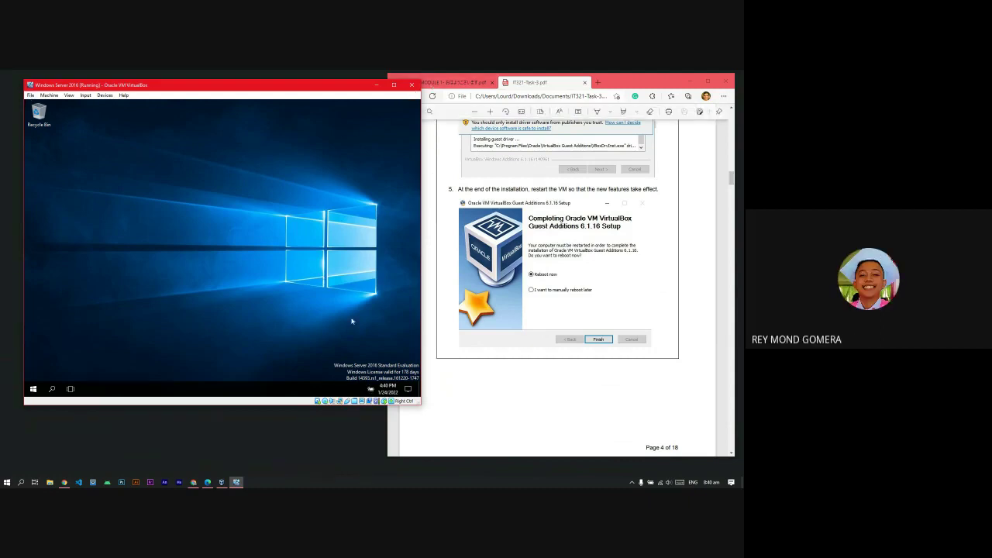
scroll(551, 321, "down", 5)
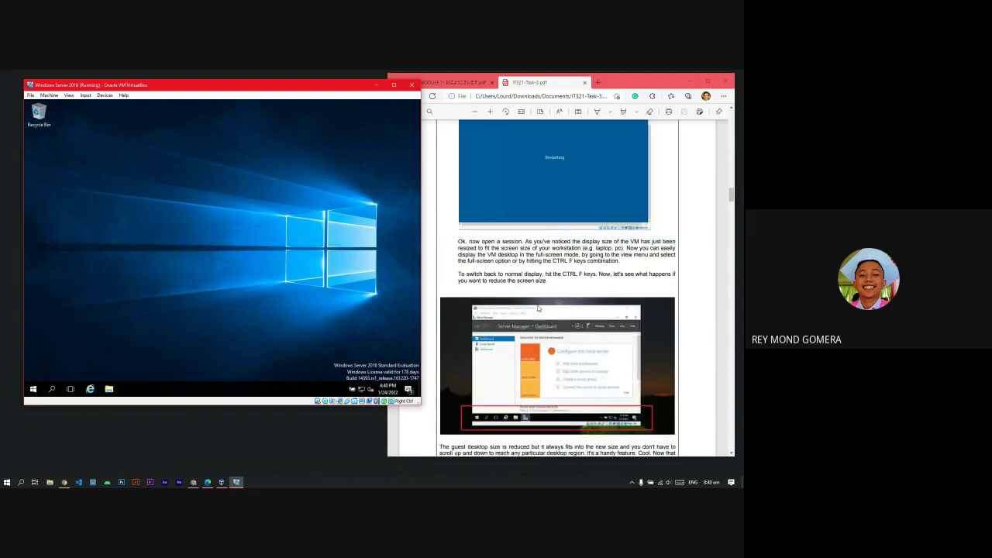
scroll(539, 308, "up", 1)
scroll(538, 308, "down", 1)
scroll(539, 308, "up", 3)
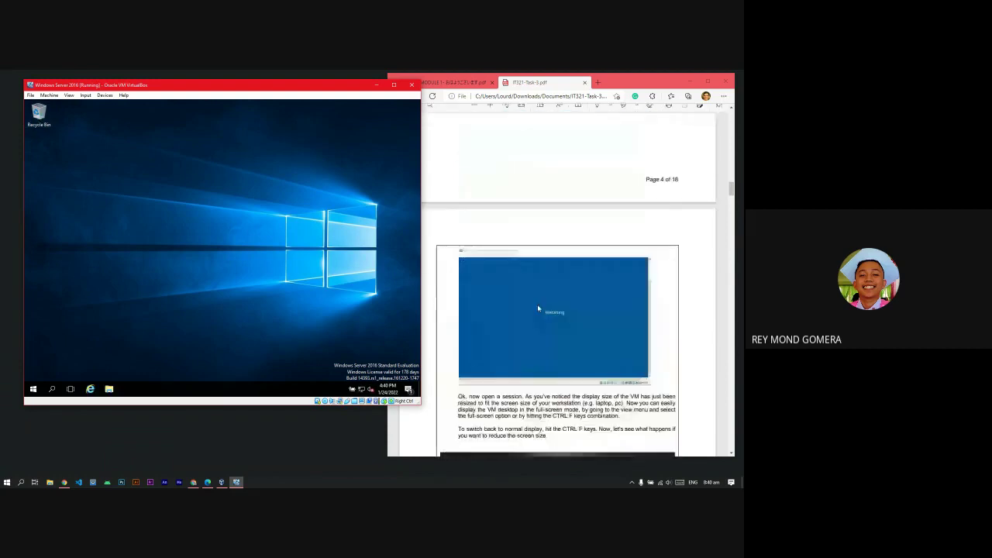
scroll(539, 309, "down", 3)
scroll(539, 308, "down", 1)
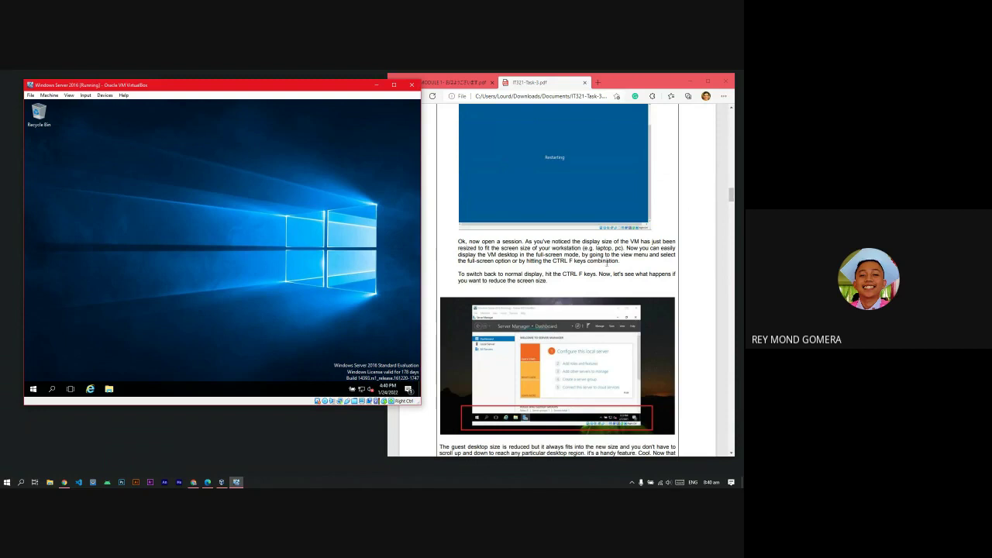
scroll(607, 288, "up", 2)
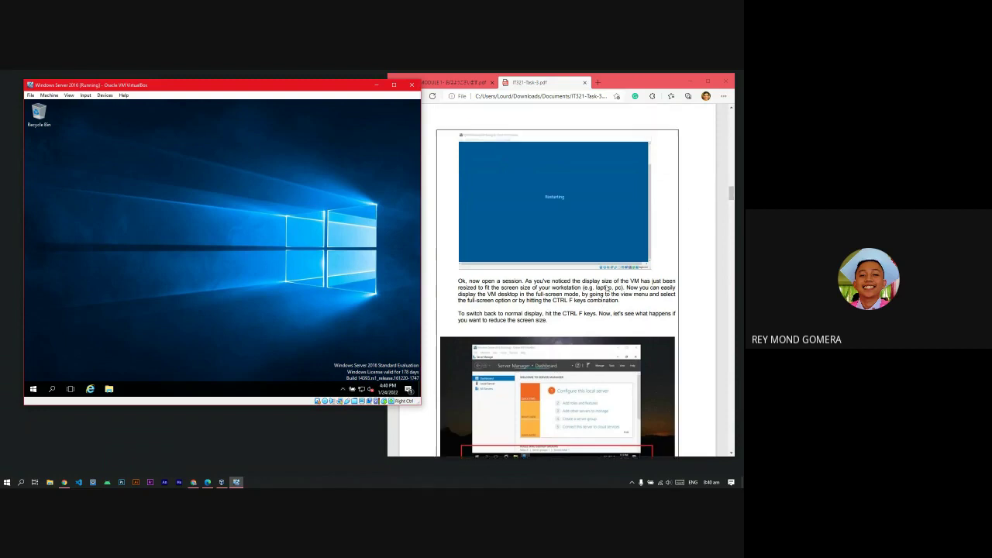
scroll(607, 288, "down", 1)
scroll(607, 289, "down", 2)
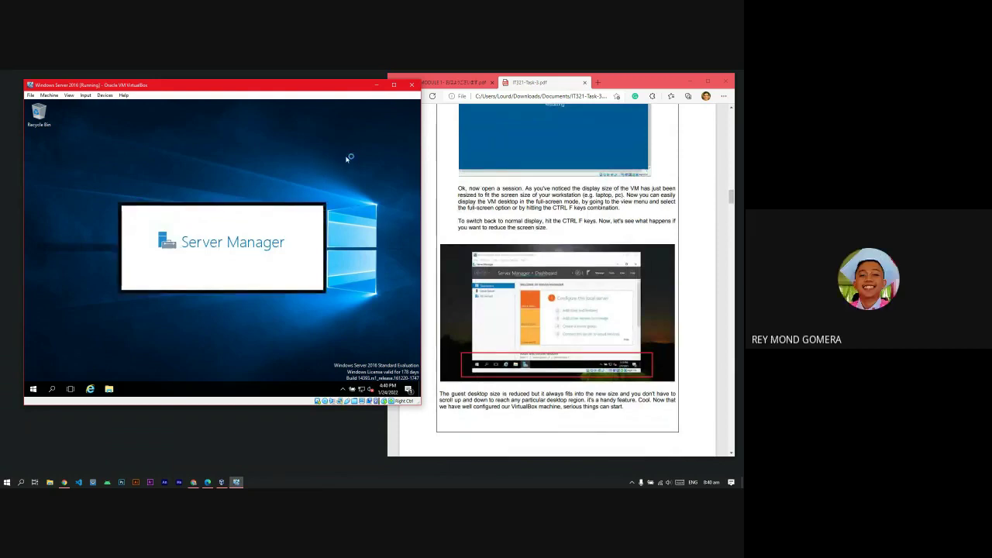
- Switch the Windows Server 2016 virtual machine to full-screen mode and confirm the switch
left_click(105, 94)
mouse_move(89, 99)
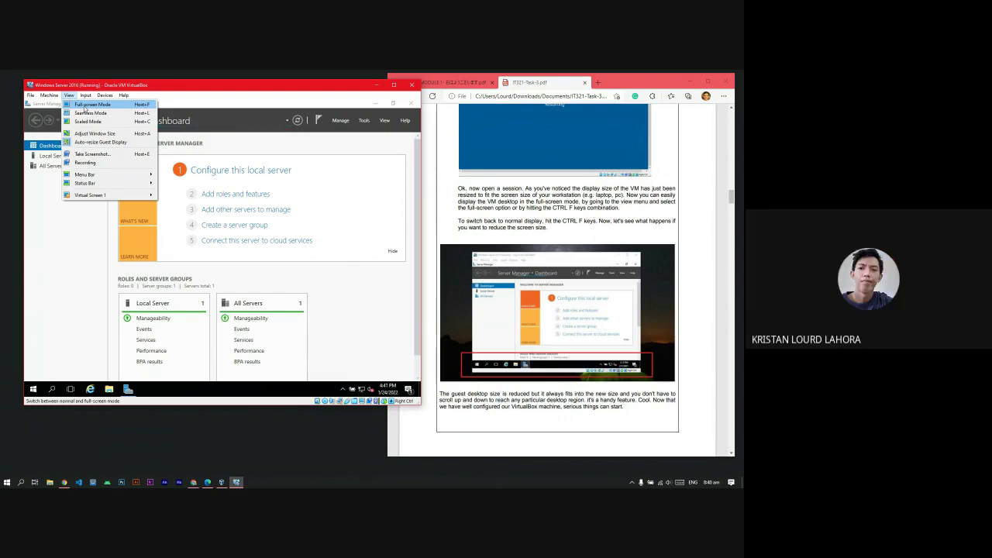
left_click(84, 108)
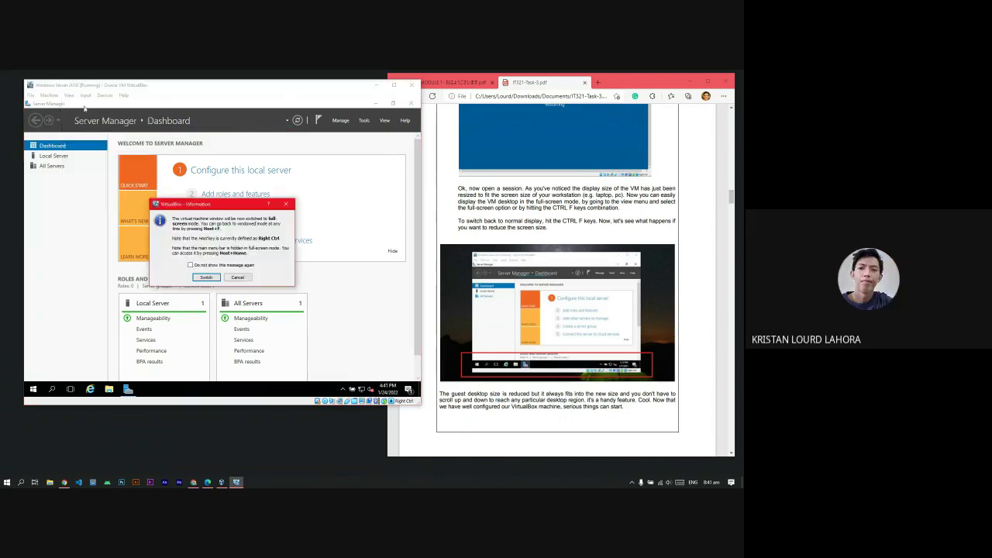
left_click(207, 278)
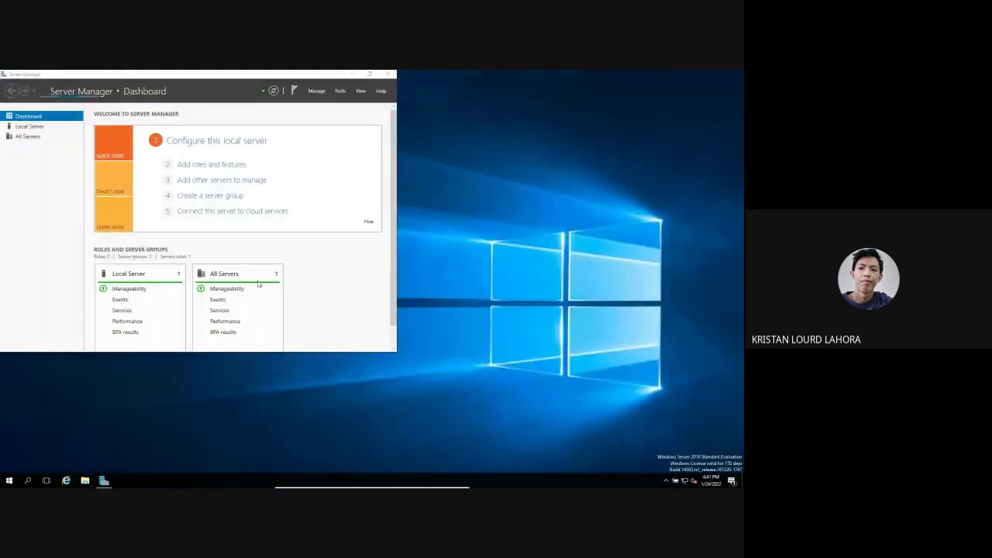
- Restore the maximized Server Manager to a smaller window and move it lower on the guest desktop
double_click(271, 78)
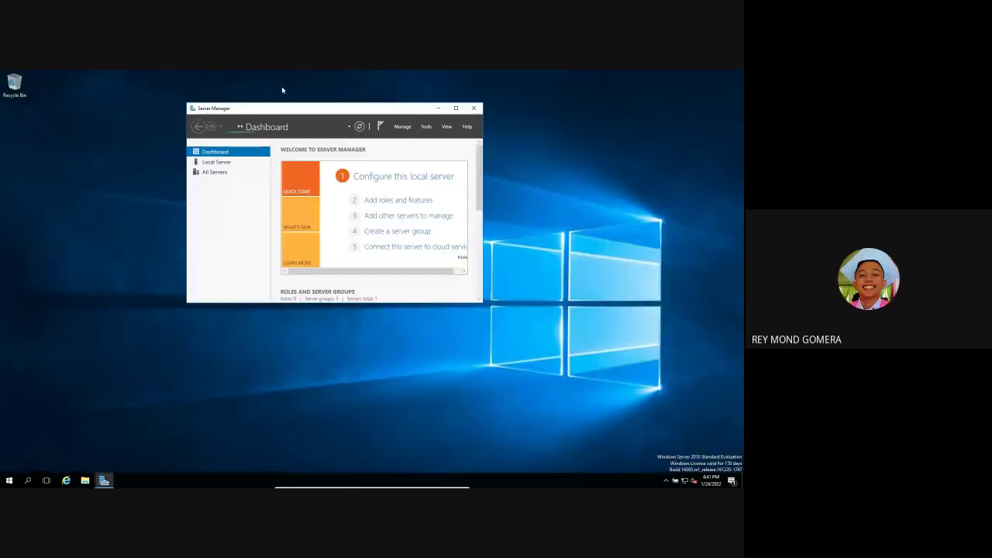
left_click_drag(289, 108, 303, 155)
- Refresh the guest desktop several times and reveal the full-screen virtual machine's mini toolbar
right_click(327, 103)
left_click(341, 124)
right_click(364, 99)
left_click(377, 122)
right_click(336, 105)
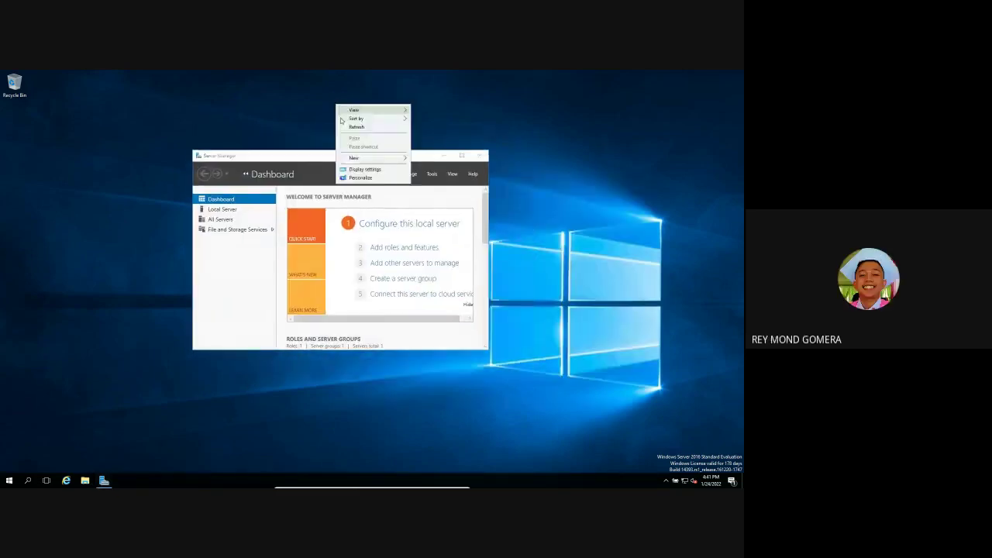
left_click(345, 127)
right_click(345, 92)
left_click(356, 114)
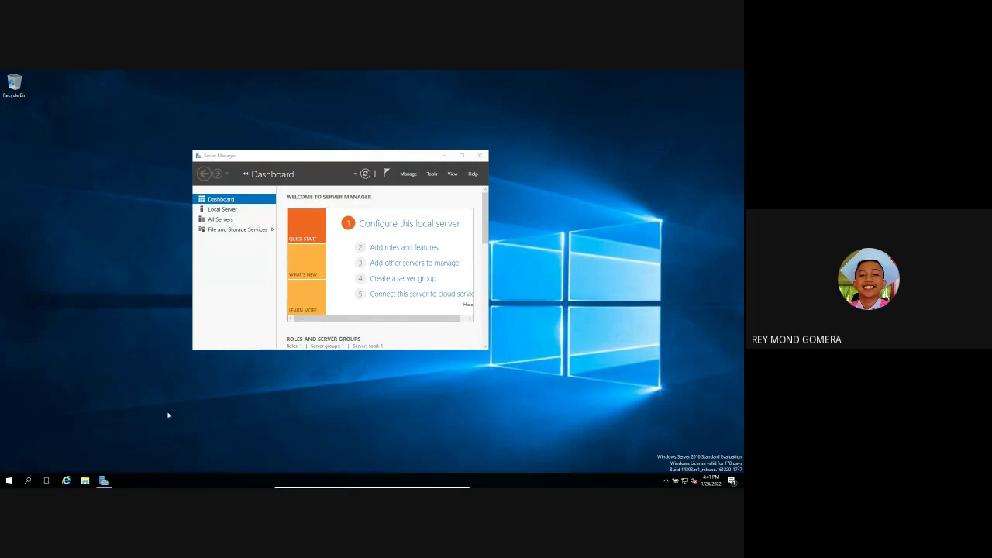
mouse_move(372, 487)
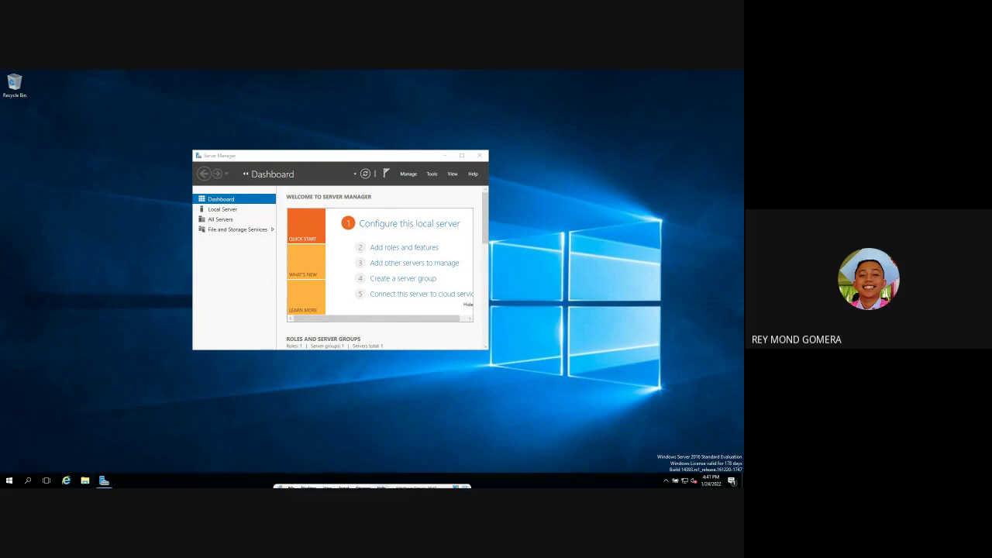
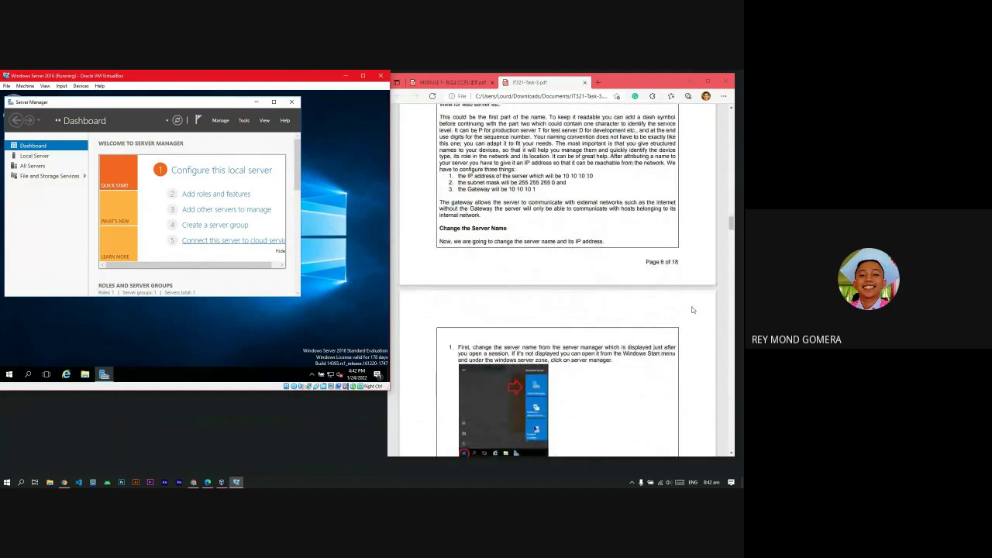
- Move the Server Manager window slightly inward so the guest desktop's Recycle Bin is uncovered
scroll(690, 308, "down", 3)
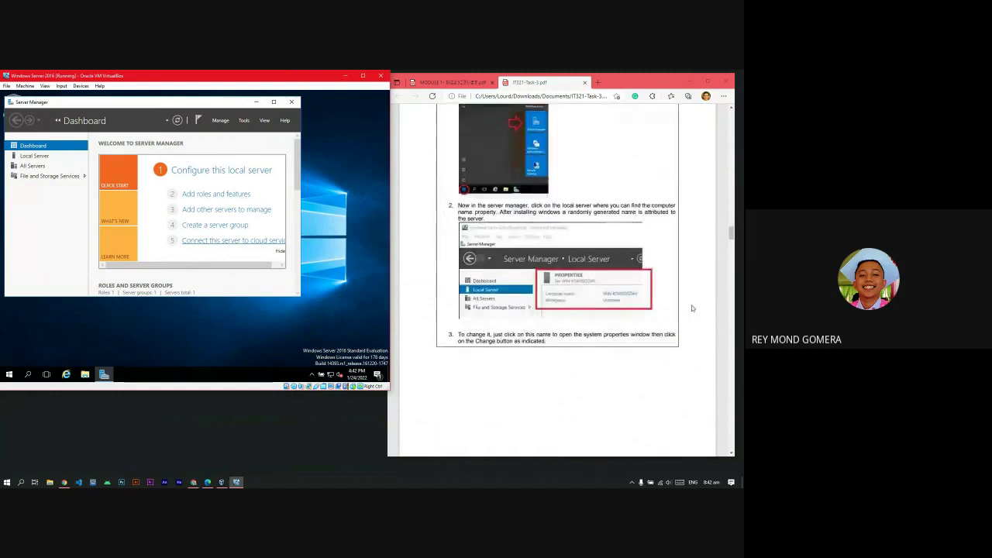
scroll(690, 308, "up", 1)
left_click_drag(163, 100, 184, 105)
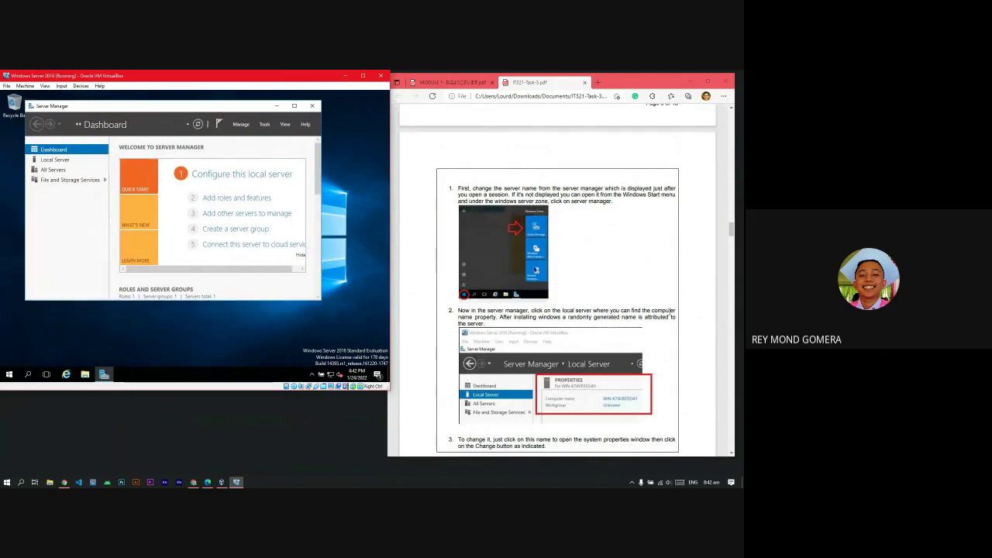
- Read the Device Naming Convention passage of Task 3.2 in the PDF, marking phrases on elaborating a convention and quickly identifying devices
scroll(670, 312, "up", 3)
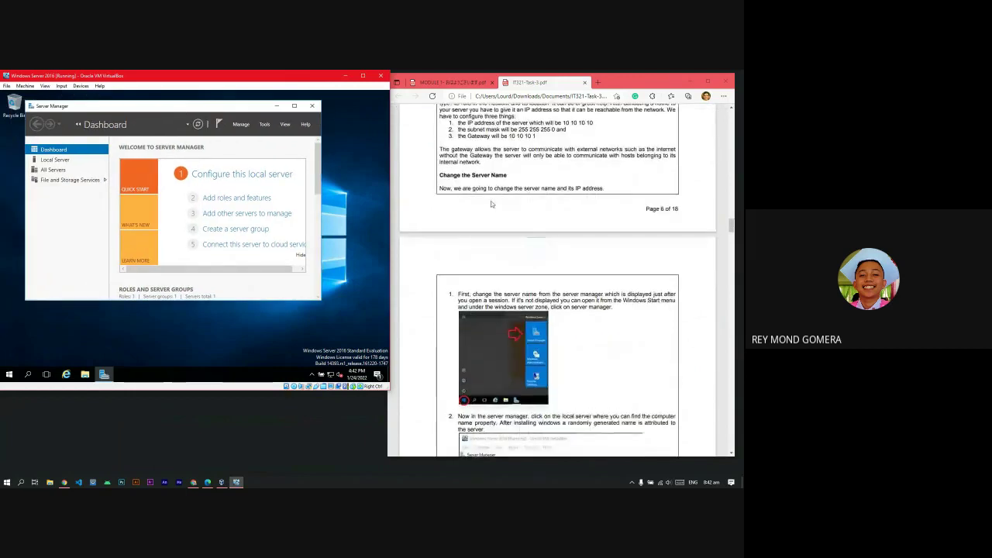
scroll(525, 208, "up", 2)
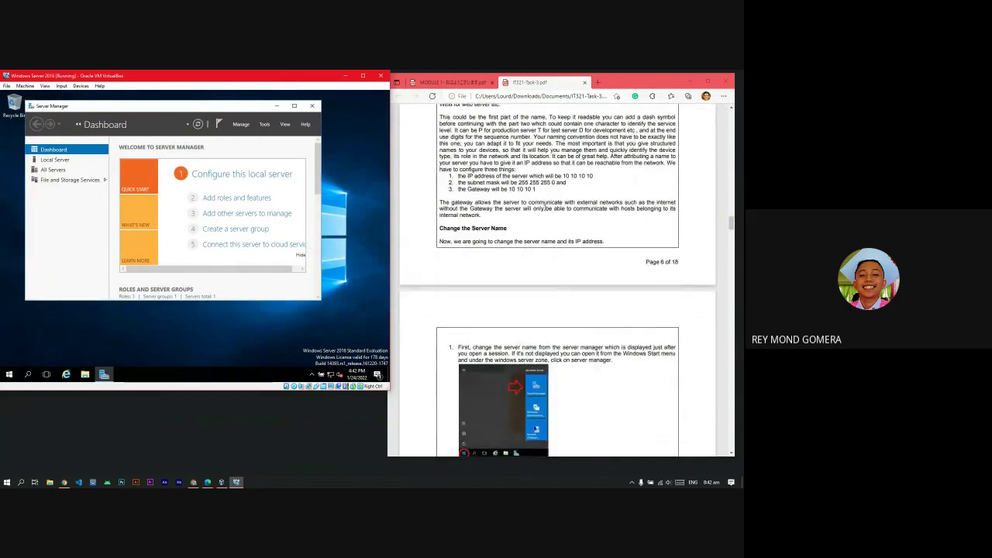
scroll(566, 219, "up", 5)
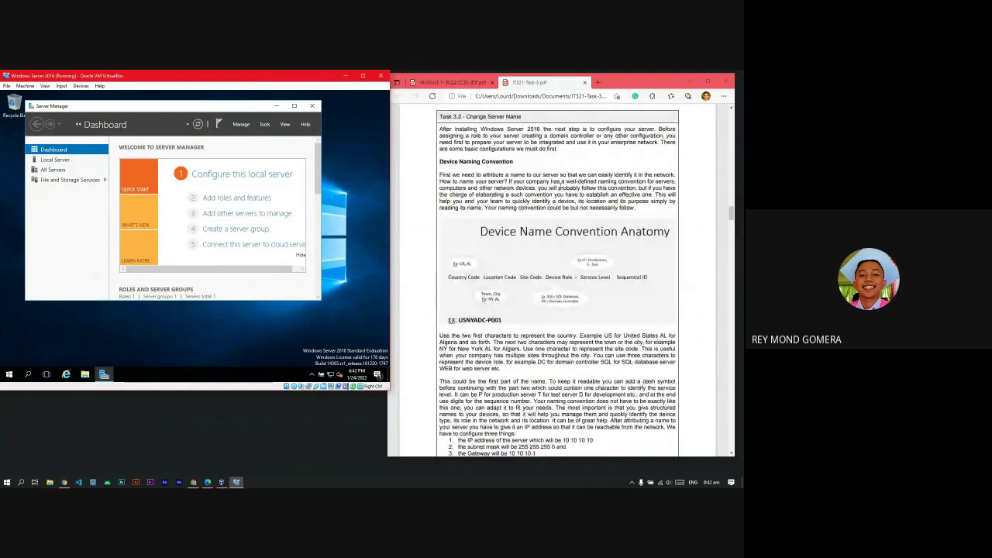
left_click_drag(644, 189, 514, 194)
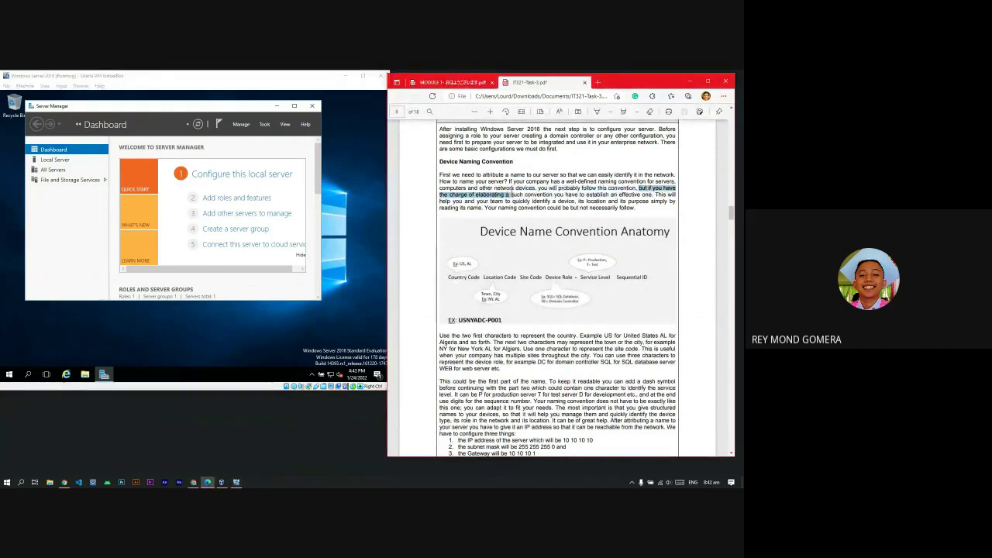
left_click(513, 195)
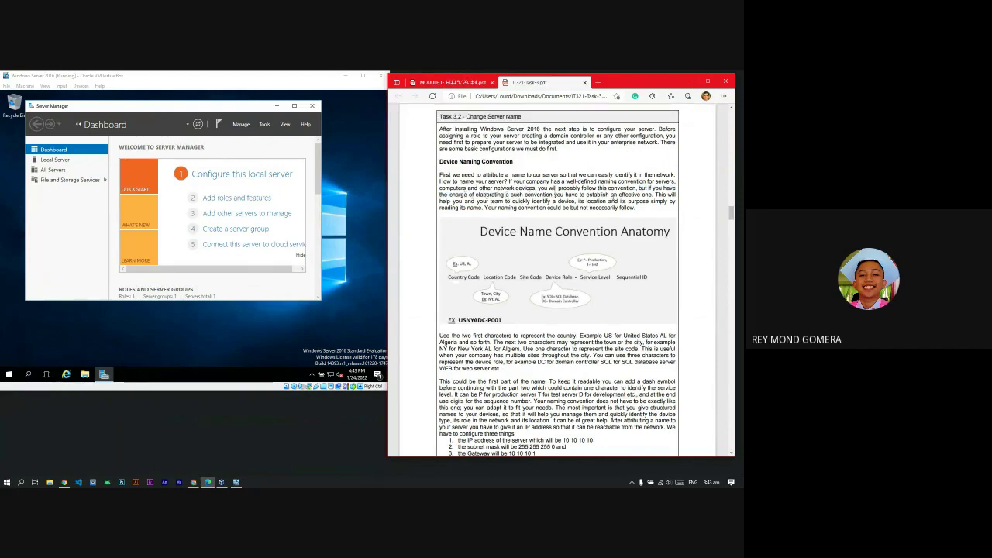
left_click_drag(656, 195, 583, 201)
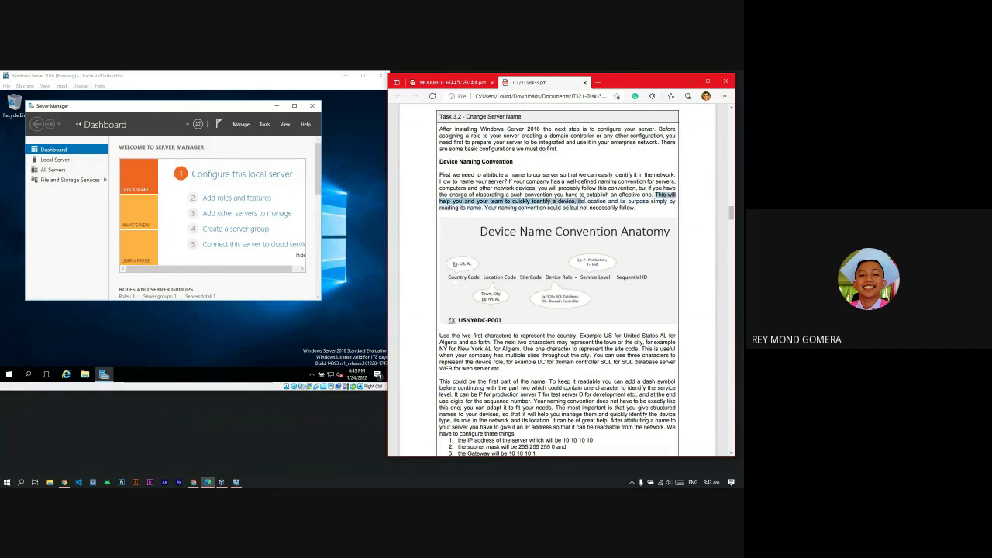
scroll(586, 200, "down", 1)
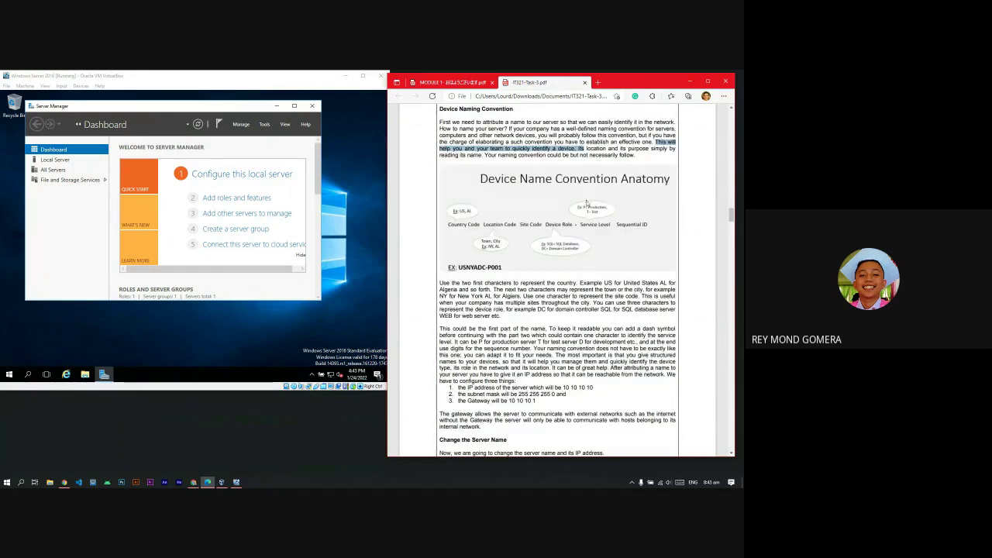
- Study the PDF's device name anatomy, its explanation and the required IP address, subnet mask and gateway settings
scroll(586, 203, "down", 1)
scroll(586, 203, "up", 1)
scroll(593, 277, "down", 1)
scroll(593, 277, "down", 1)
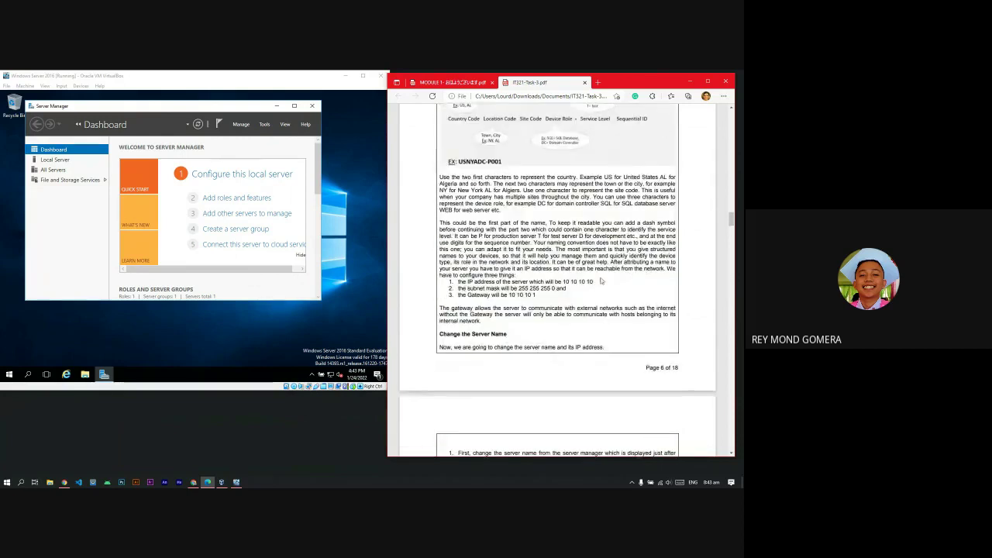
scroll(600, 281, "up", 2)
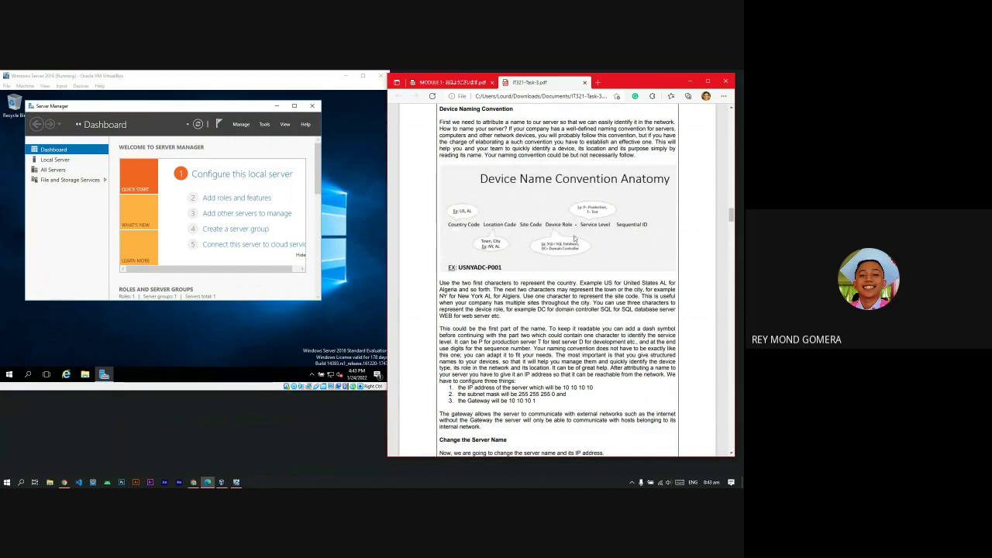
scroll(588, 275, "down", 1)
scroll(590, 276, "down", 2)
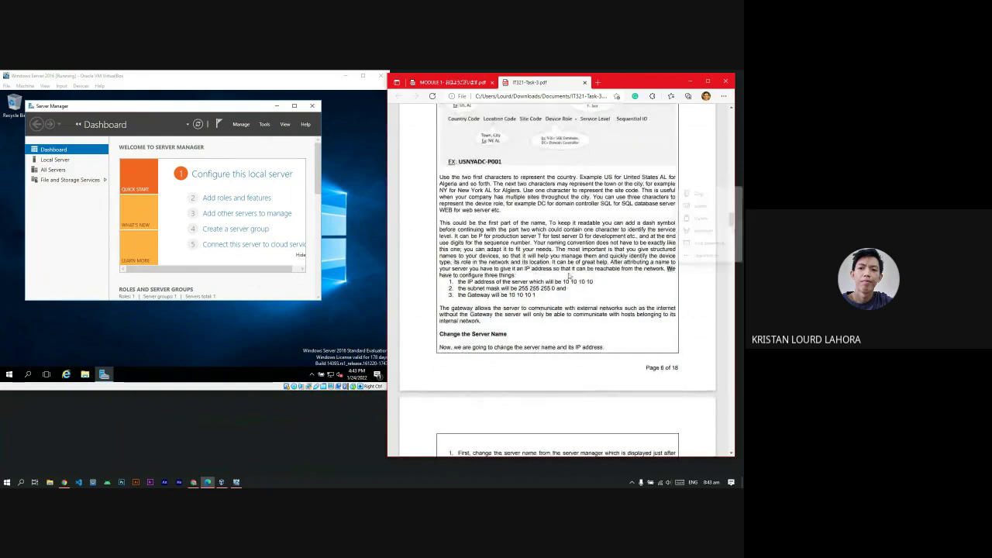
scroll(568, 275, "up", 3)
scroll(572, 278, "down", 1)
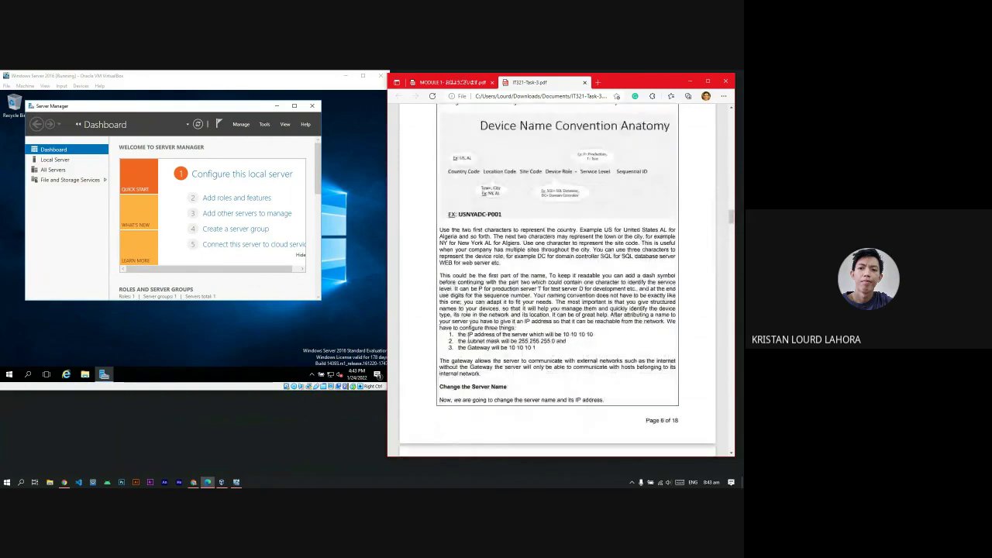
left_click_drag(459, 334, 594, 334)
left_click(575, 350)
scroll(558, 346, "down", 8)
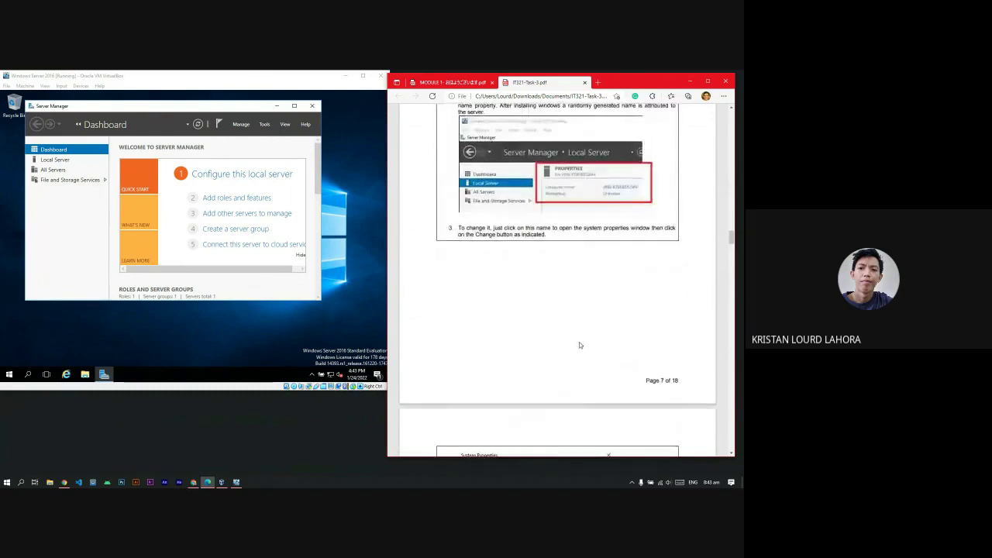
scroll(579, 345, "up", 5)
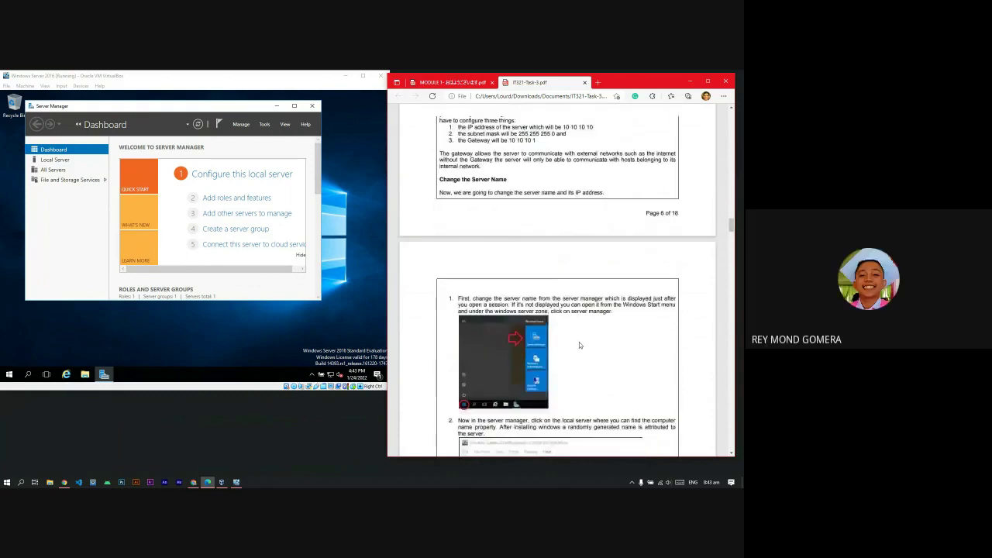
scroll(580, 345, "up", 3)
scroll(579, 345, "up", 3)
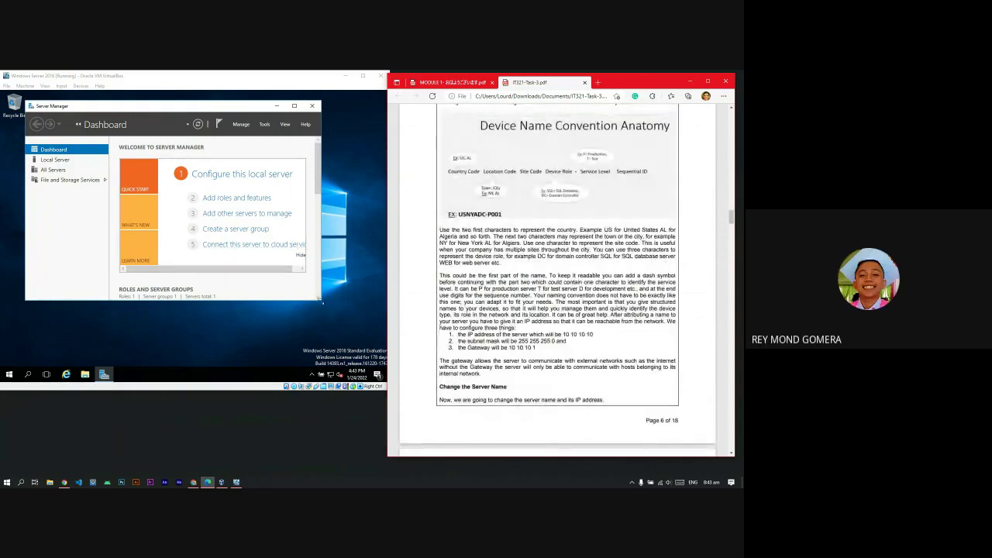
- Enlarge the Server Manager window on the guest desktop so the full Dashboard title and server group tiles fit
left_click_drag(322, 301, 362, 329)
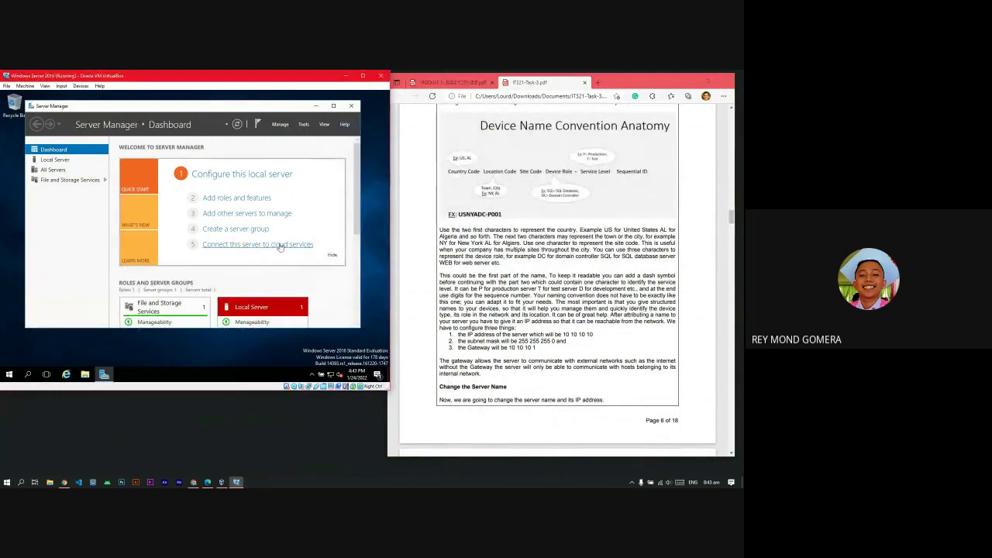
mouse_move(354, 220)
left_mouse_down()
mouse_move(355, 292)
mouse_move(354, 218)
left_mouse_up()
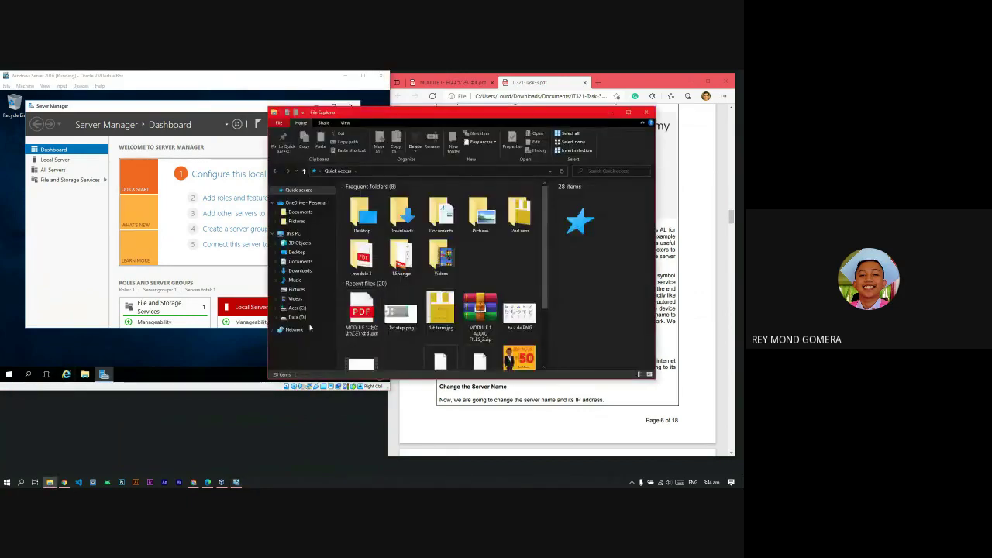
- Check the Data (D:) drive under This PC in the host's File Explorer, and minimize the window
left_click(336, 233)
left_click(404, 316)
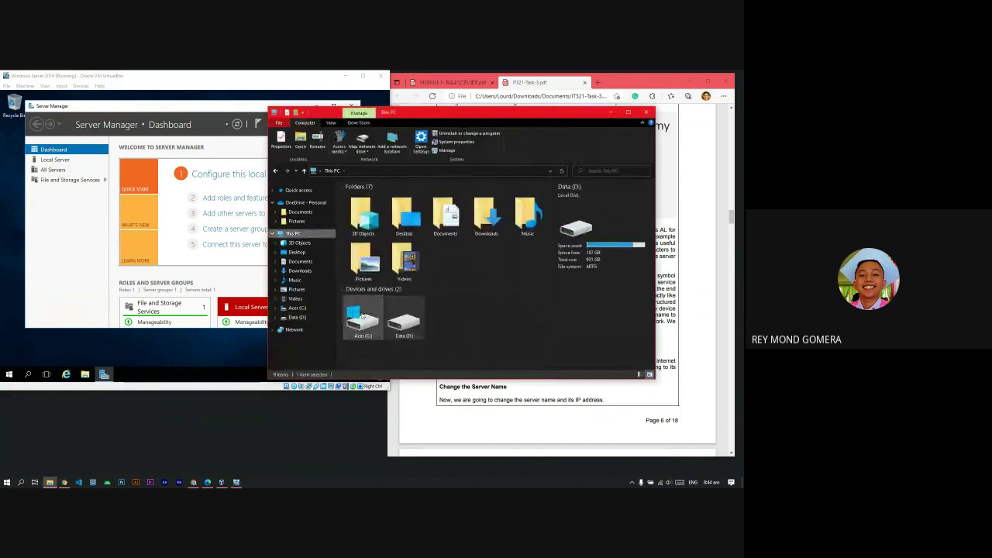
left_click(612, 113)
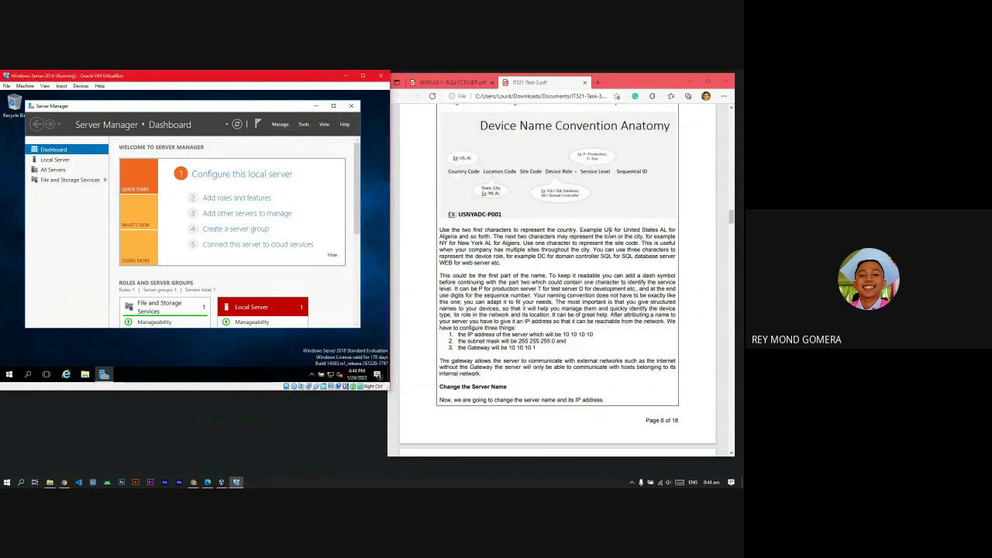
- Read the PDF's Change the Server Name instructions, from opening Server Manager to changing the name in System Properties
scroll(609, 231, "down", 3)
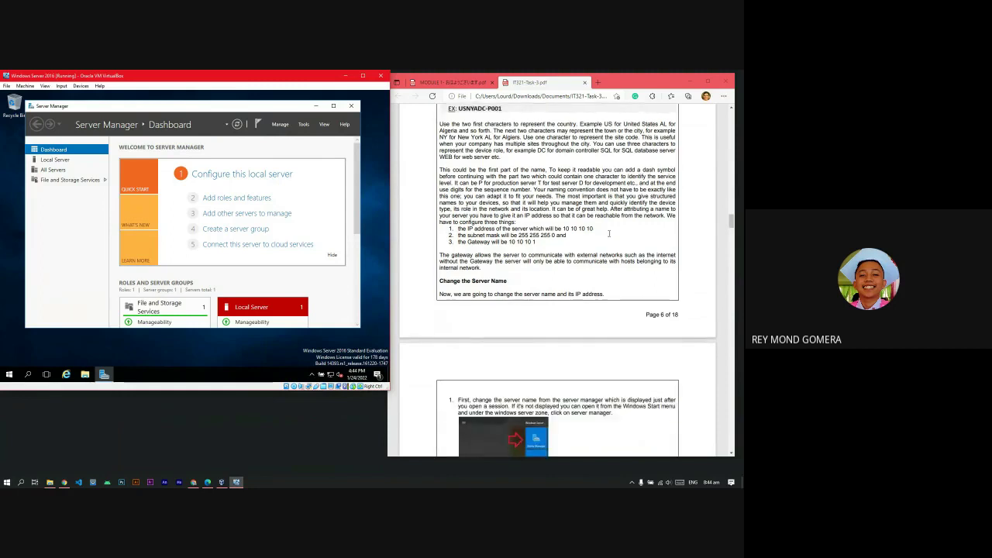
scroll(541, 238, "down", 1)
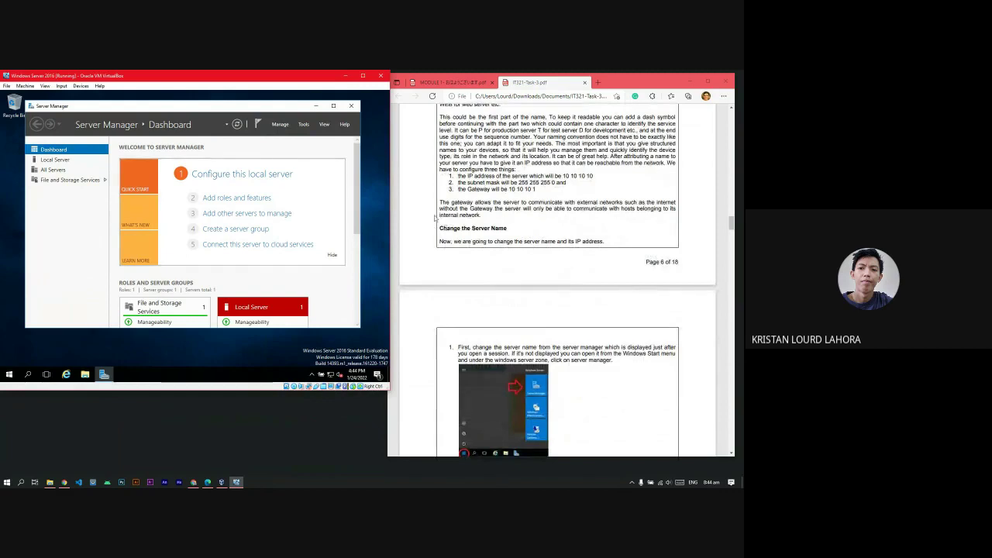
scroll(611, 311, "down", 1)
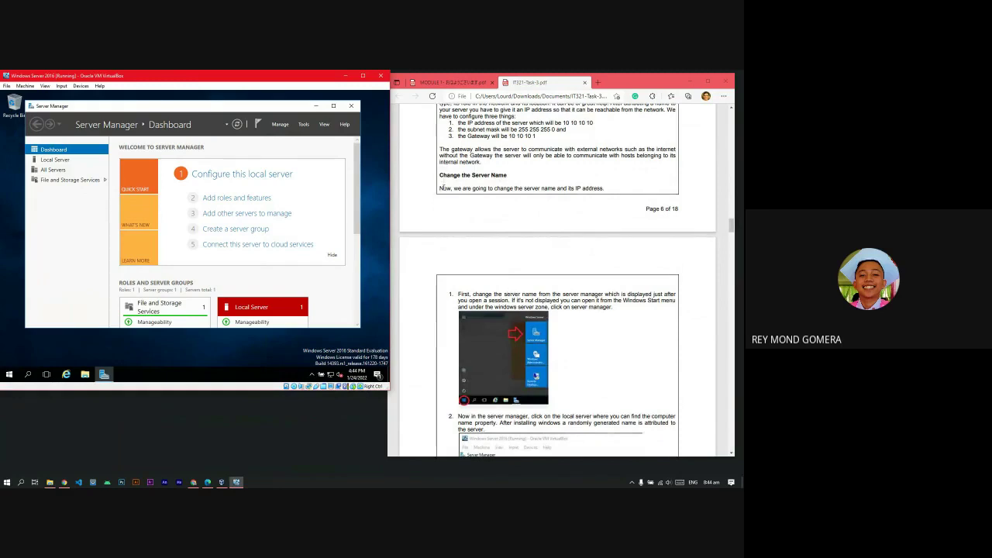
scroll(601, 256, "up", 1)
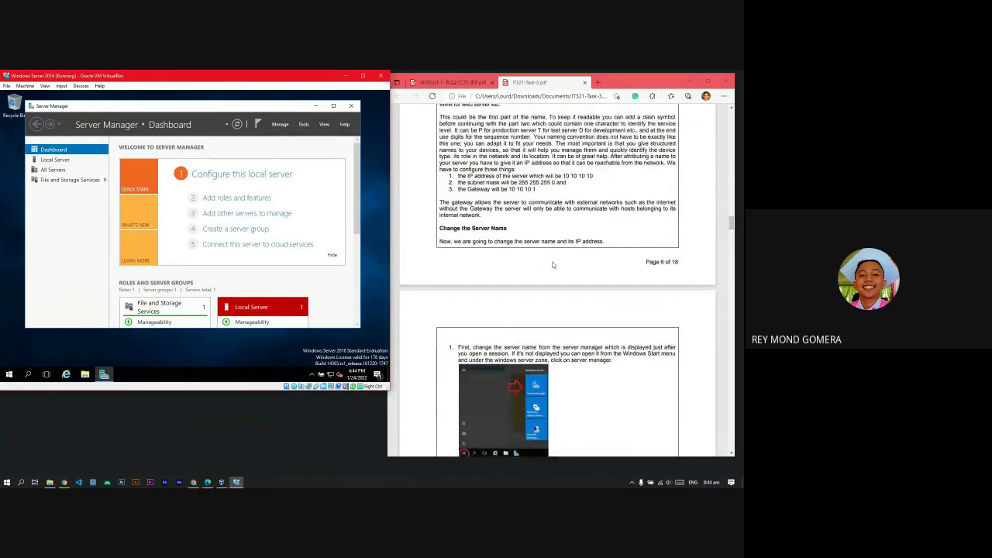
scroll(553, 265, "down", 1)
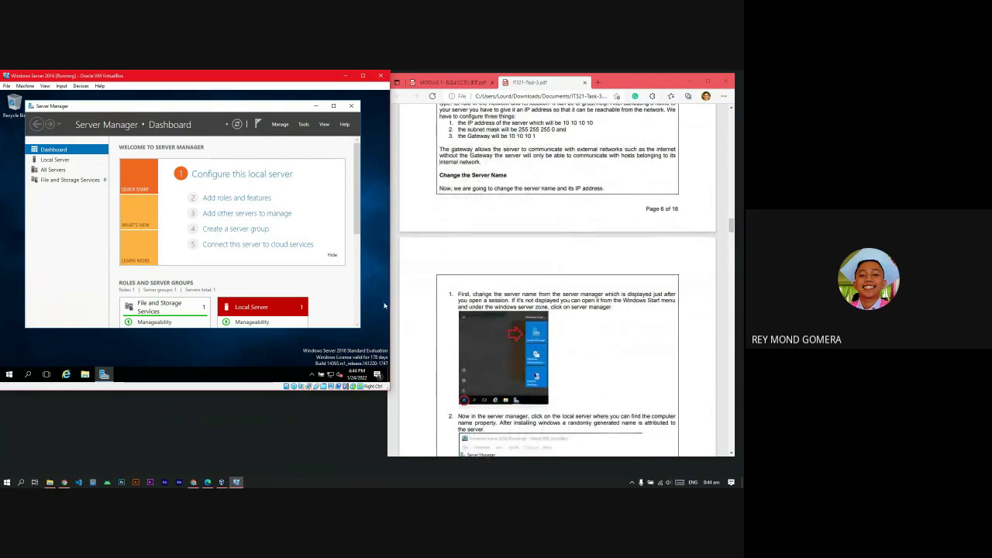
scroll(512, 280, "down", 2)
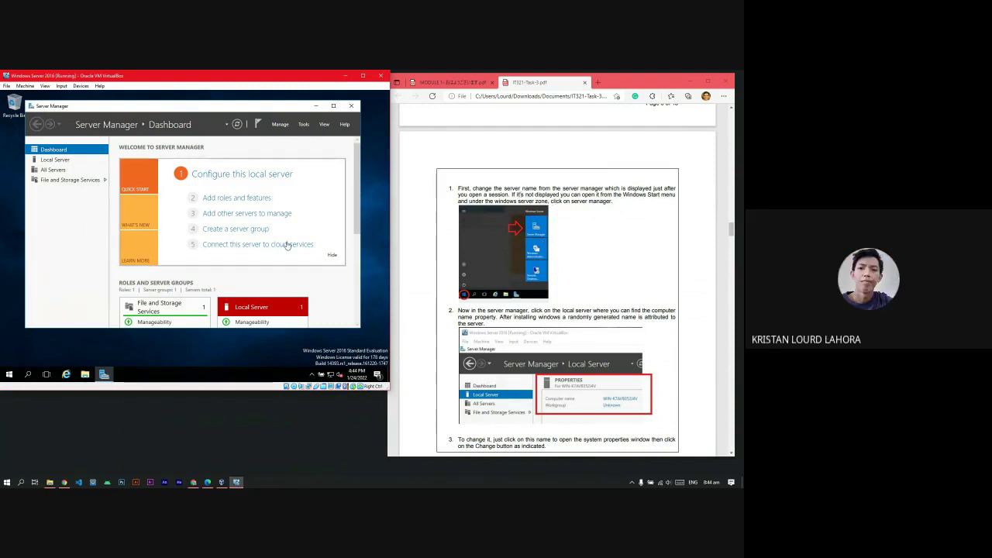
scroll(593, 288, "down", 1)
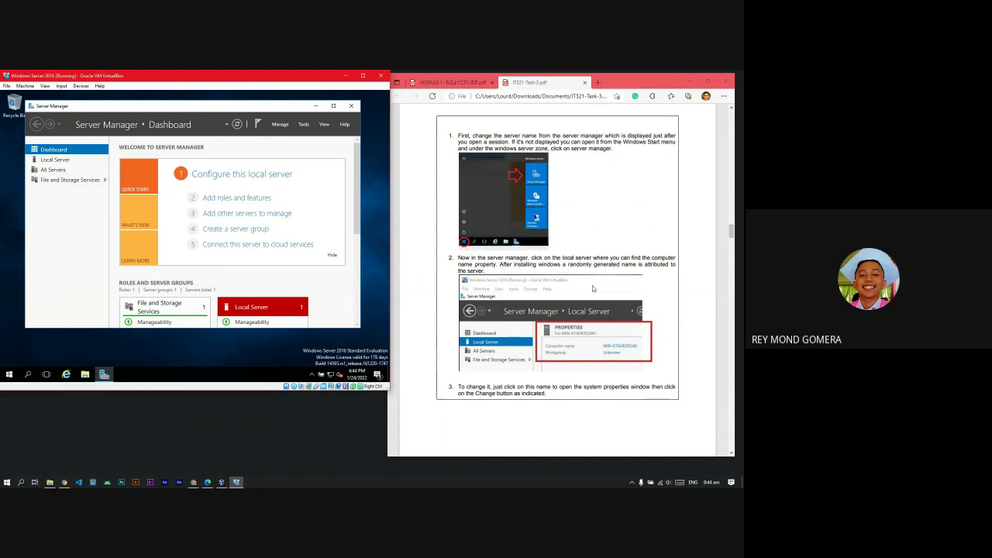
scroll(593, 285, "down", 2)
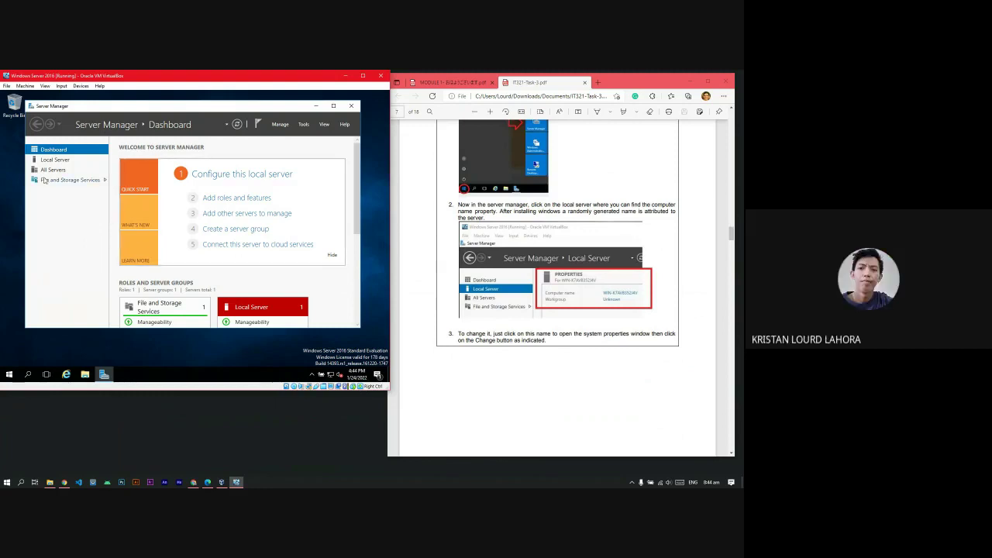
- Open System Properties from the computer name in Server Manager's Local Server properties, and reposition the dialog on the guest desktop
left_click(62, 161)
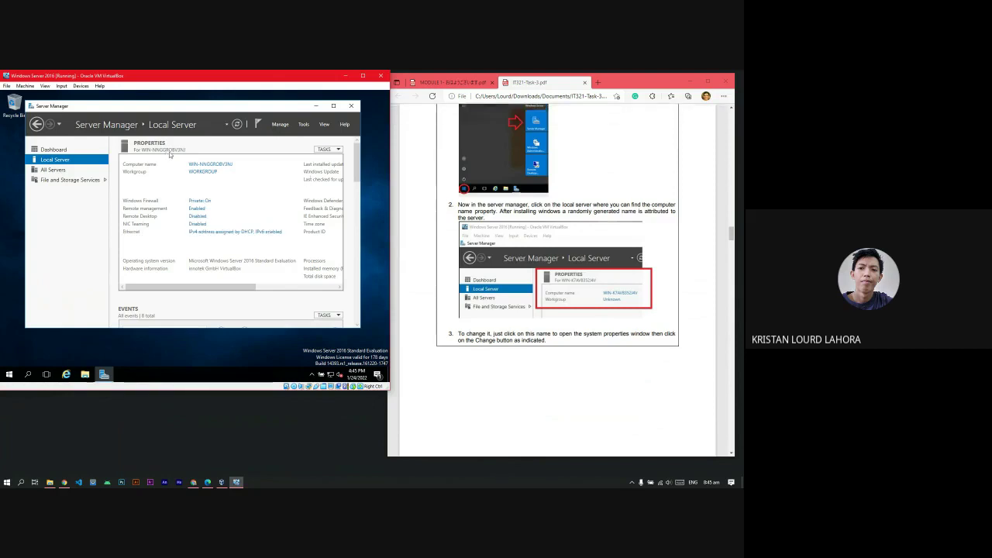
left_click(223, 163)
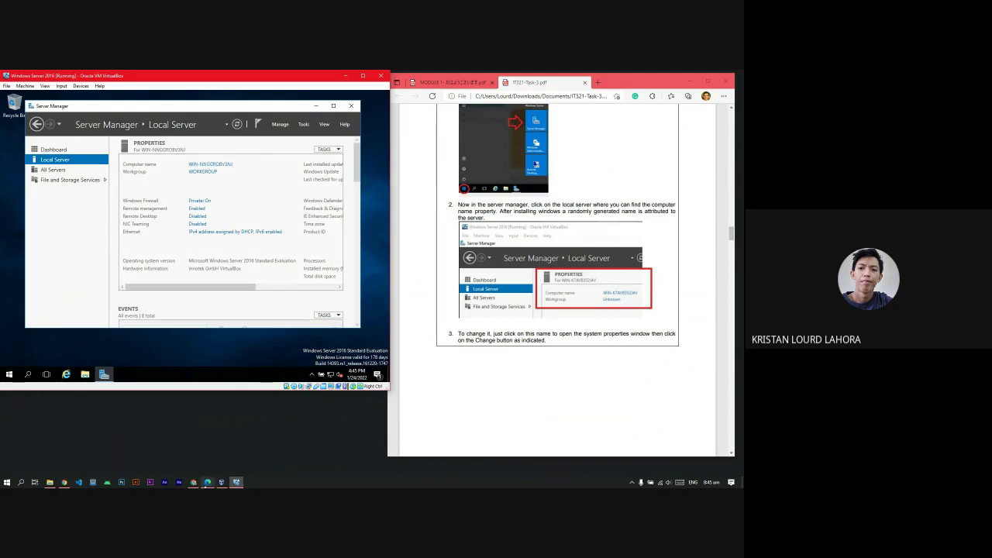
mouse_move(194, 483)
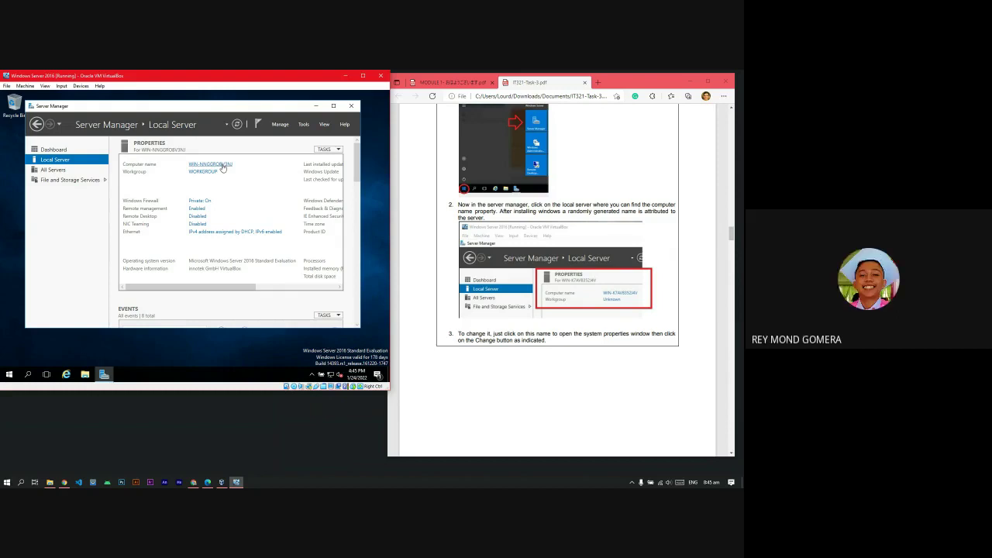
scroll(558, 275, "down", 1)
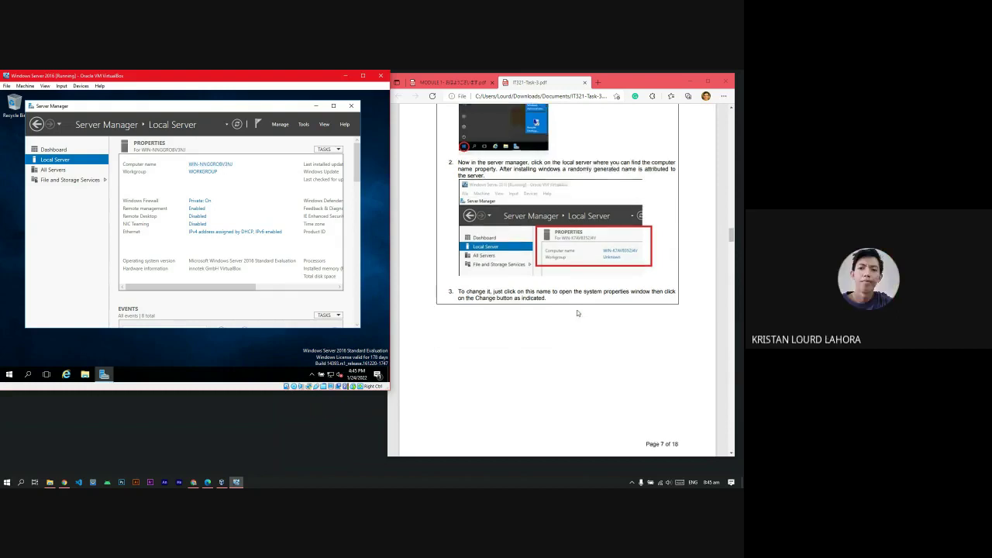
left_click(208, 165)
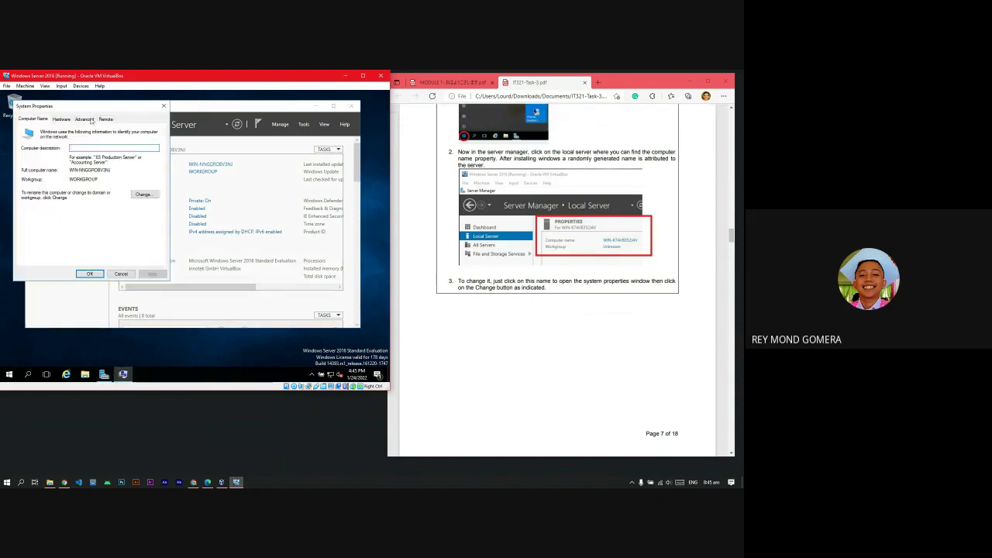
left_click_drag(109, 106, 135, 115)
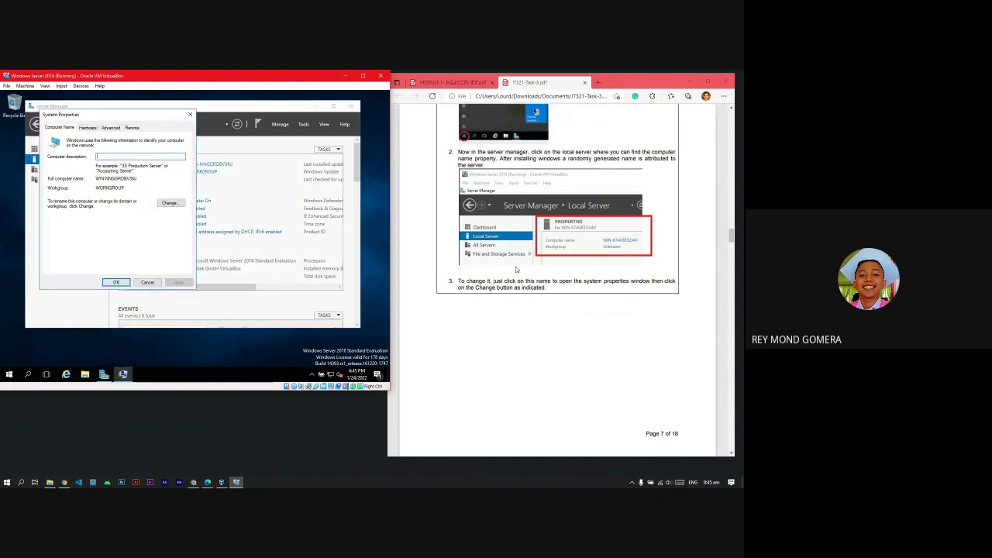
- Check the PDF's System Properties illustration and open the Computer Name/Domain Changes dialog to rename the server
scroll(607, 310, "down", 2)
scroll(606, 310, "down", 3)
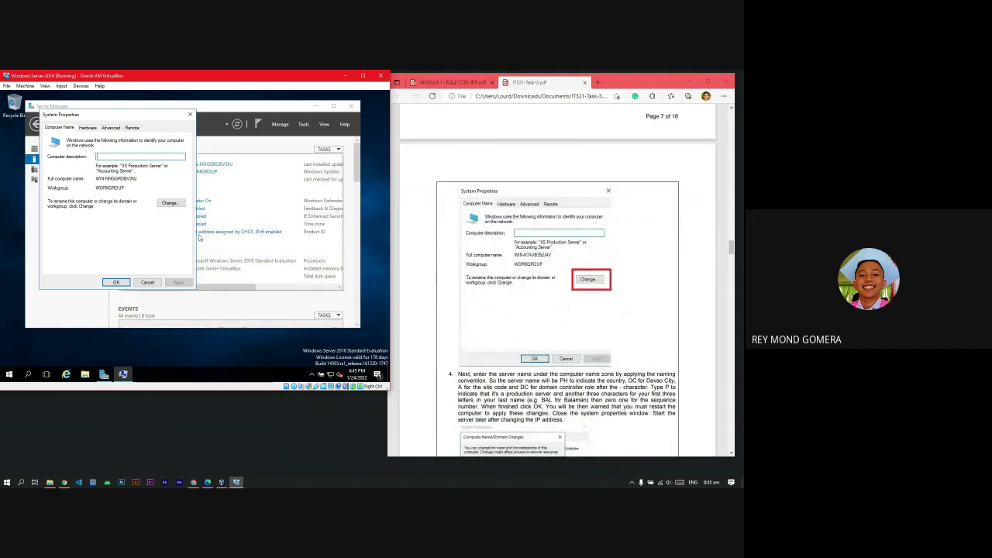
scroll(490, 277, "up", 4)
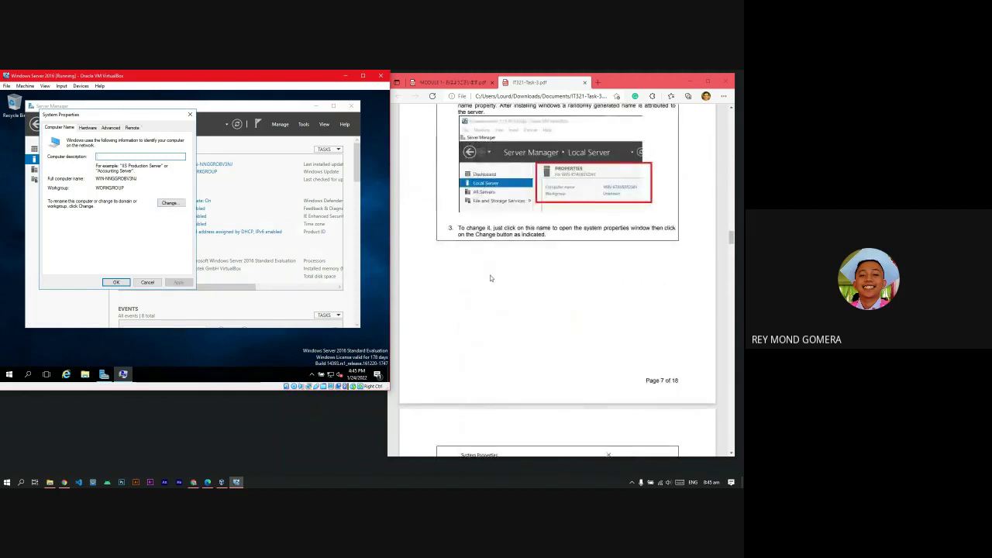
scroll(543, 302, "down", 3)
scroll(566, 315, "up", 3)
scroll(566, 315, "down", 7)
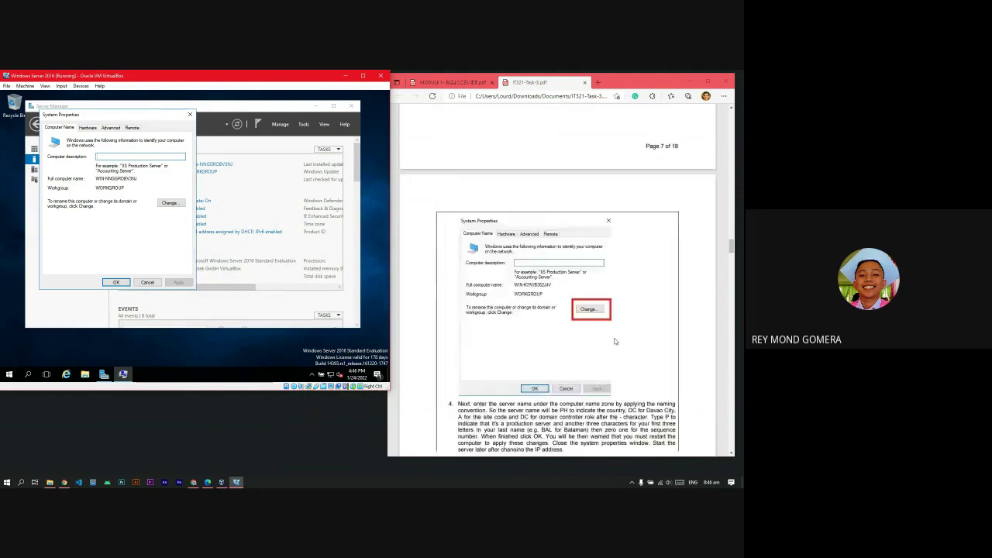
left_click(169, 202)
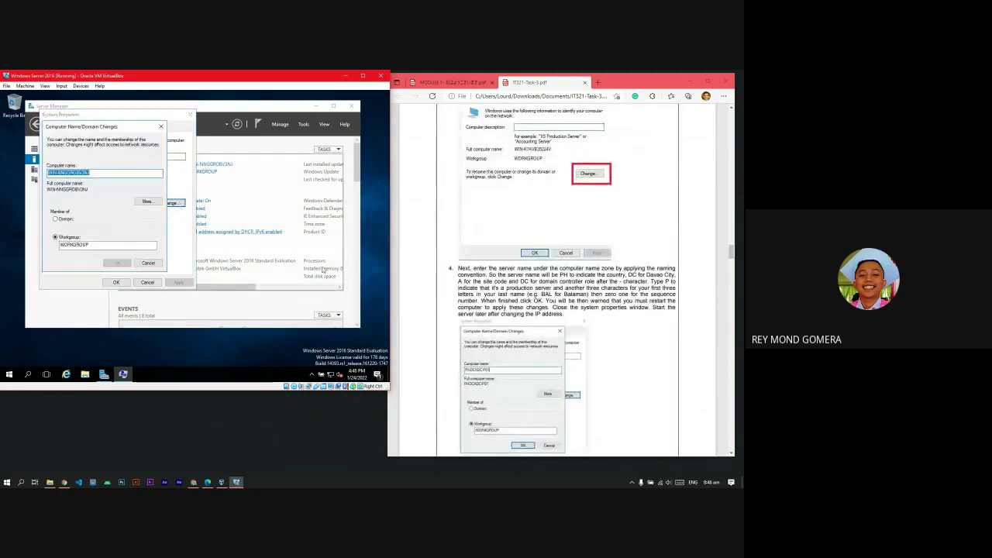
- Following the PDF's naming convention in step 4, enter PHDCADC-PLAH01 as the computer name
scroll(632, 310, "down", 2)
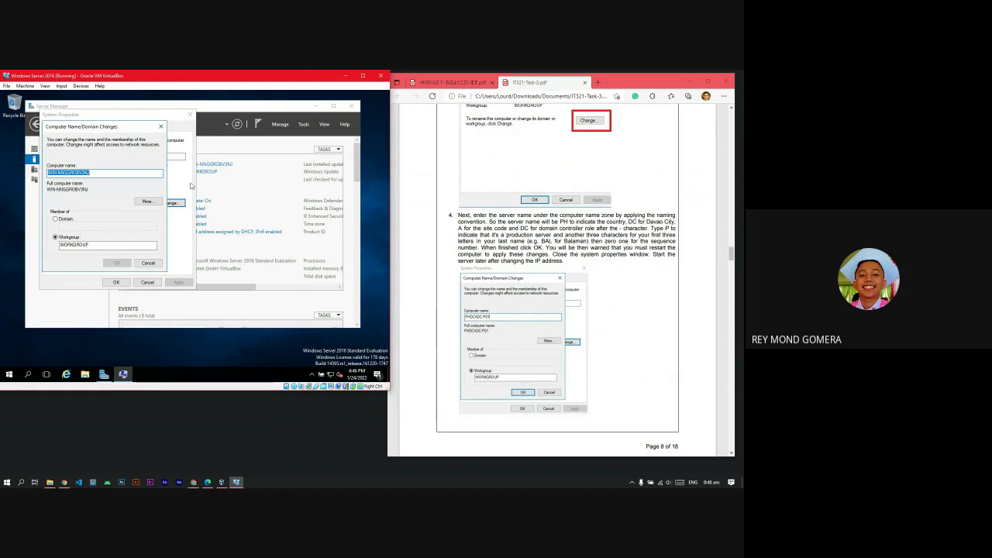
type("PHDCA")
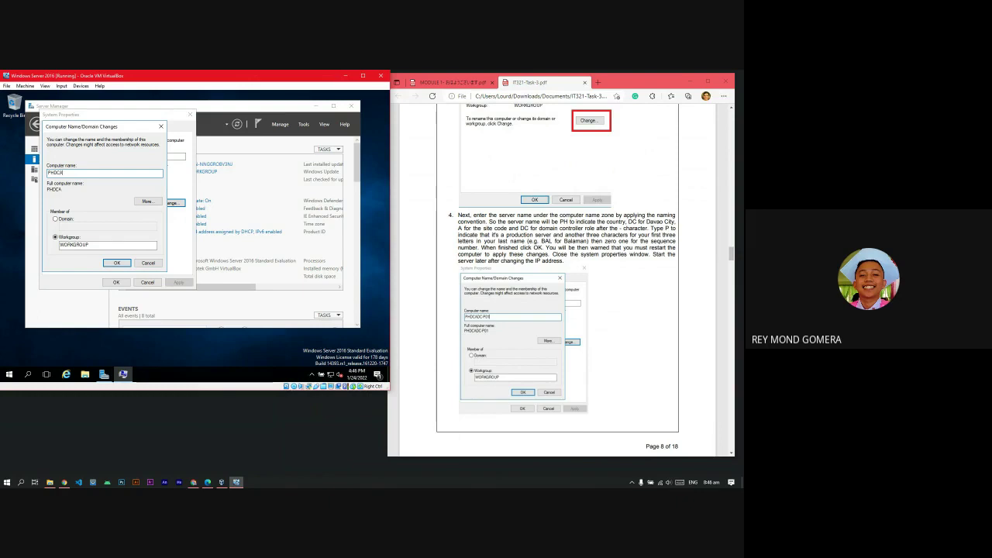
type("DC")
key("BackSpace")
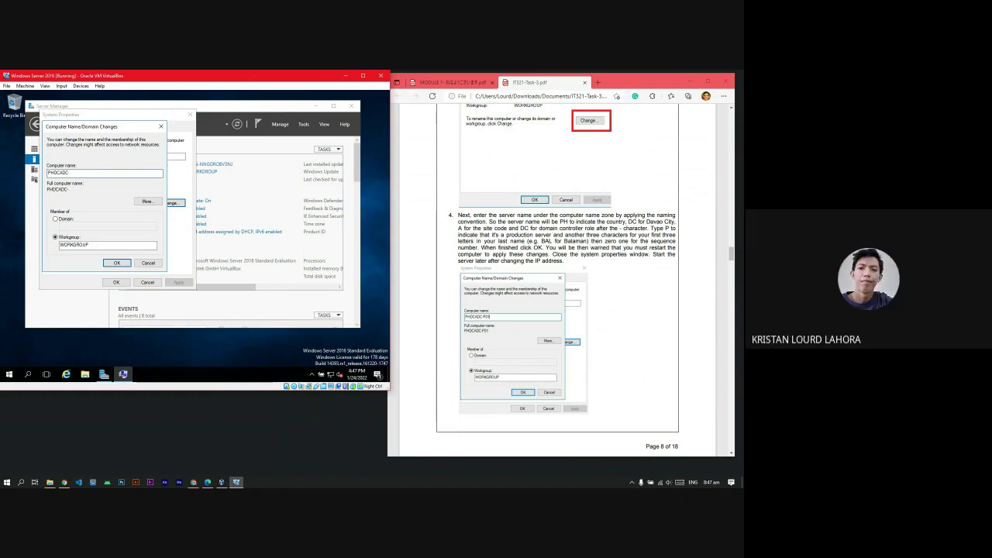
type("P")
type("L")
type("LA")
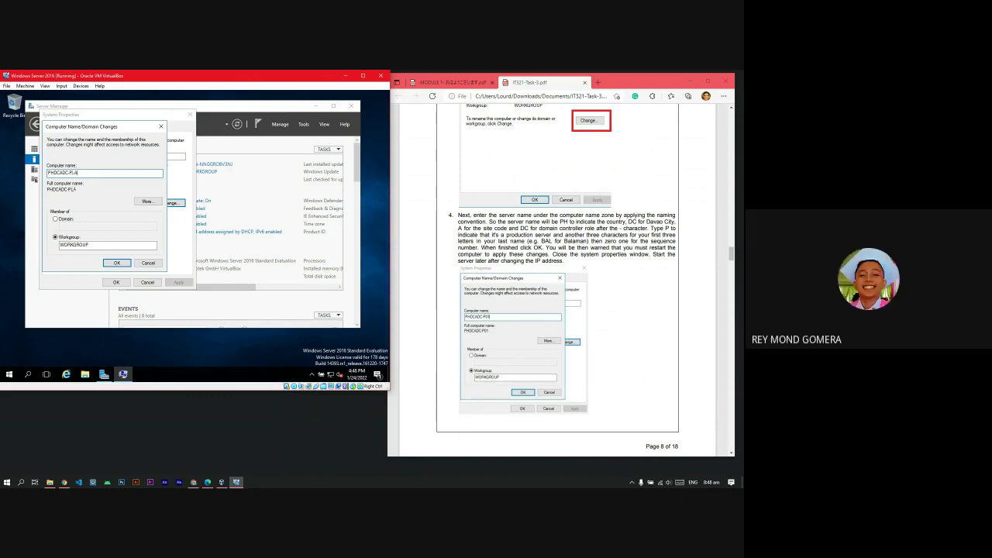
type("H")
left_click(81, 172)
- Read the PDF's step 4 naming instructions, the restart dialog illustrations and the note with a valid server name example
scroll(596, 278, "down", 2)
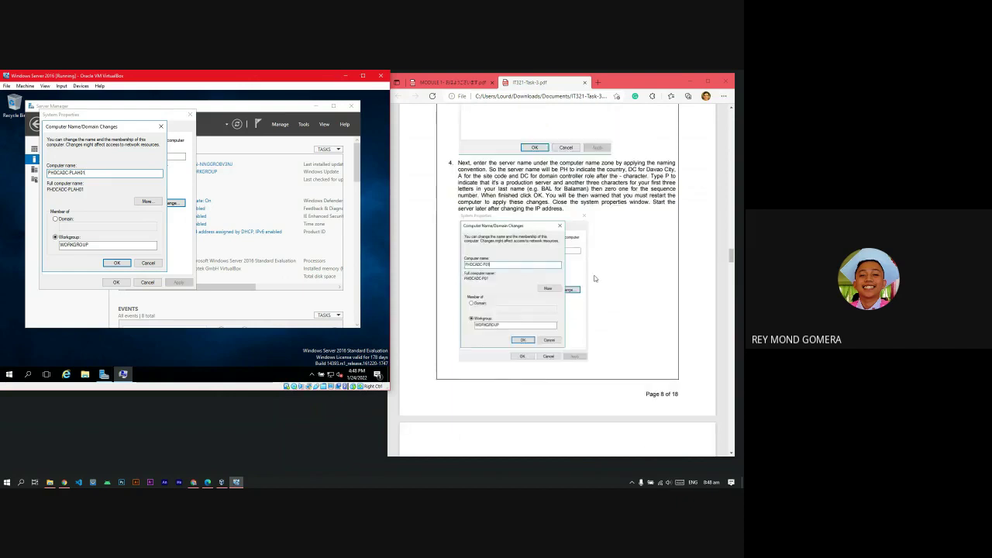
scroll(595, 278, "down", 3)
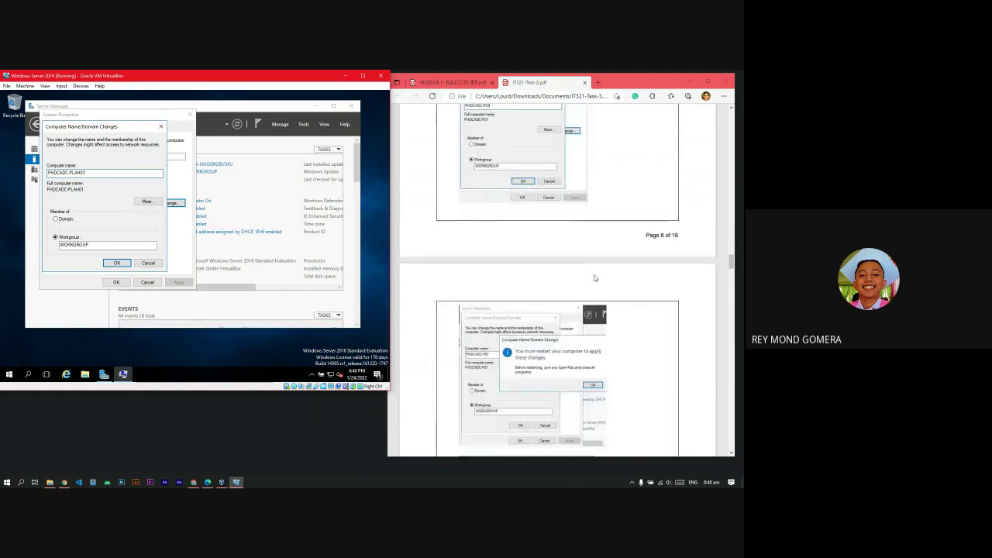
scroll(595, 277, "up", 4)
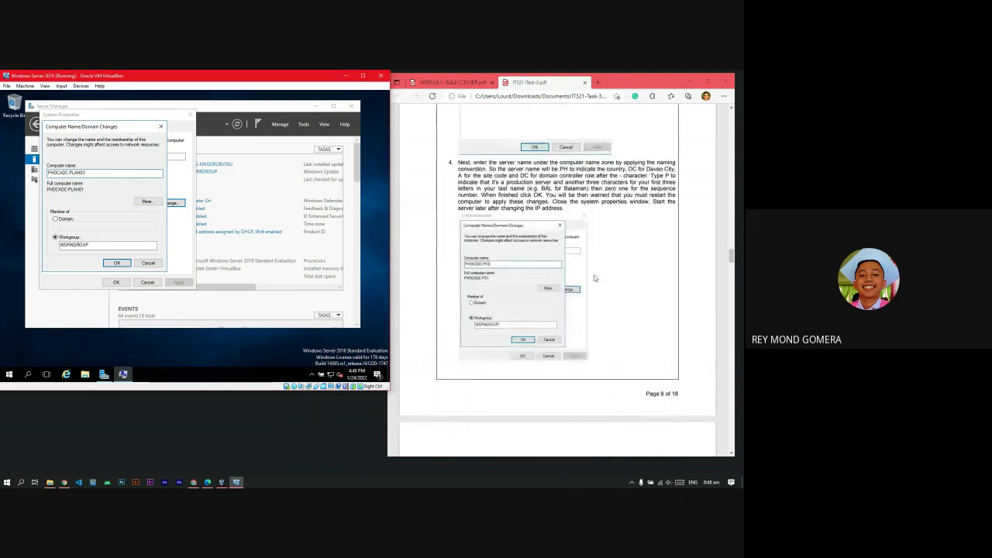
scroll(595, 277, "up", 4)
scroll(535, 265, "down", 2)
scroll(591, 285, "up", 1)
scroll(594, 288, "down", 4)
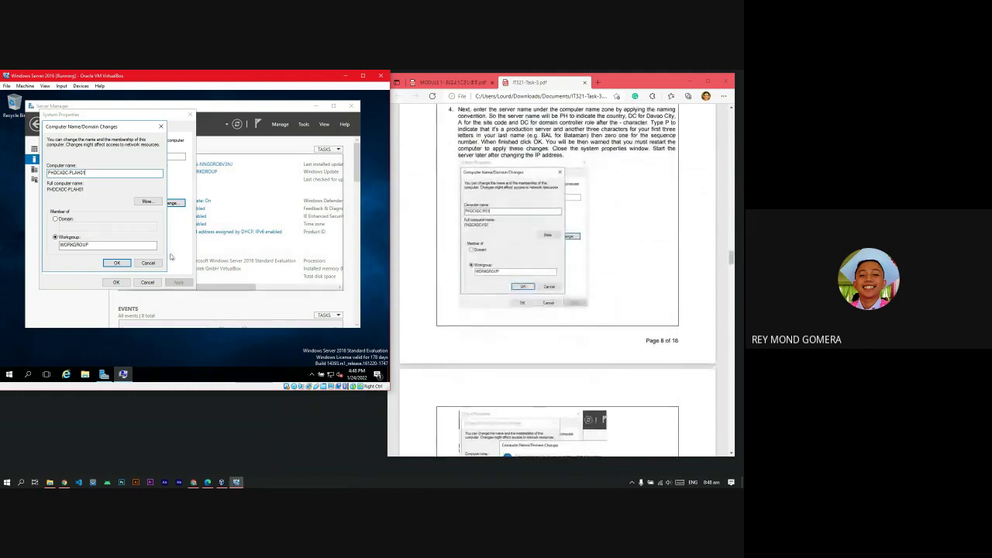
scroll(618, 312, "down", 2)
scroll(619, 310, "up", 3)
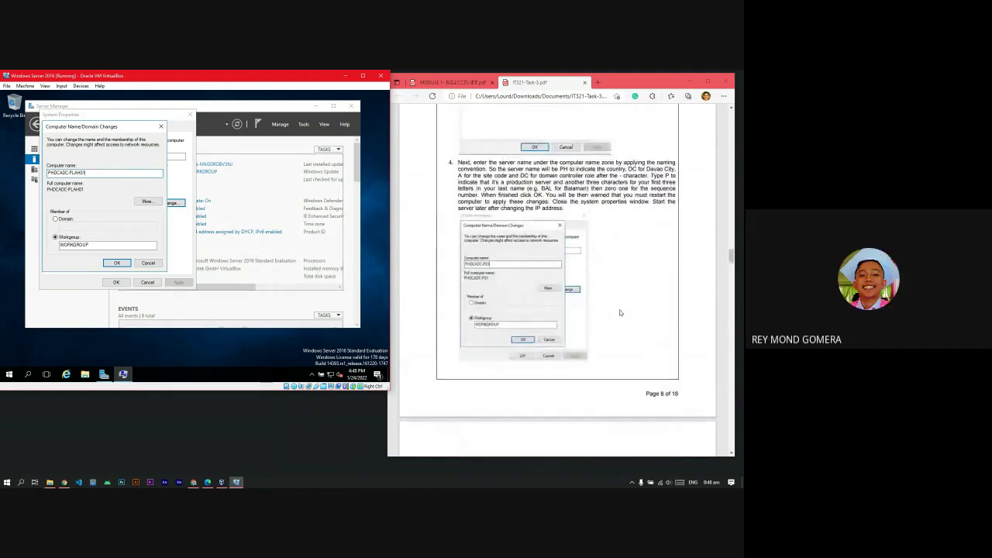
scroll(589, 269, "down", 8)
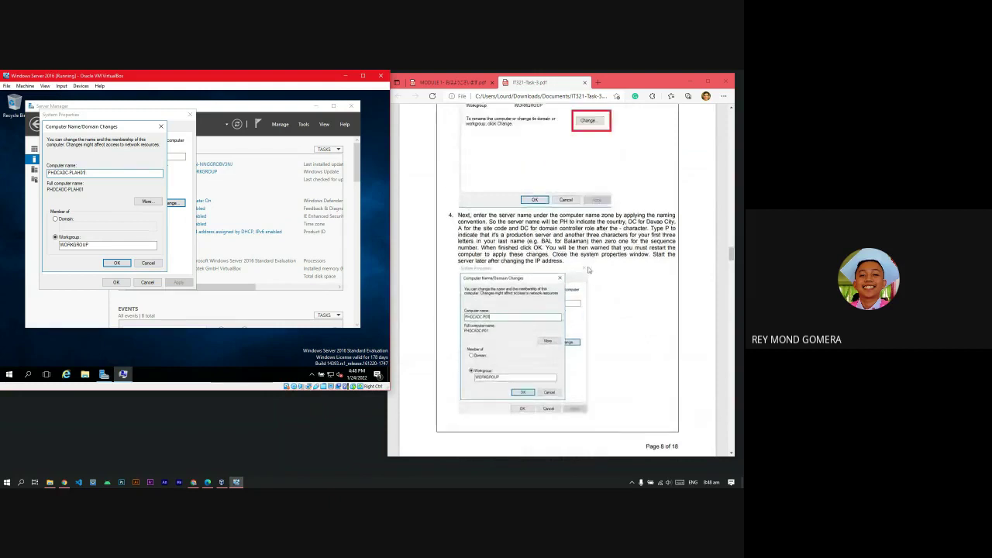
scroll(592, 270, "up", 5)
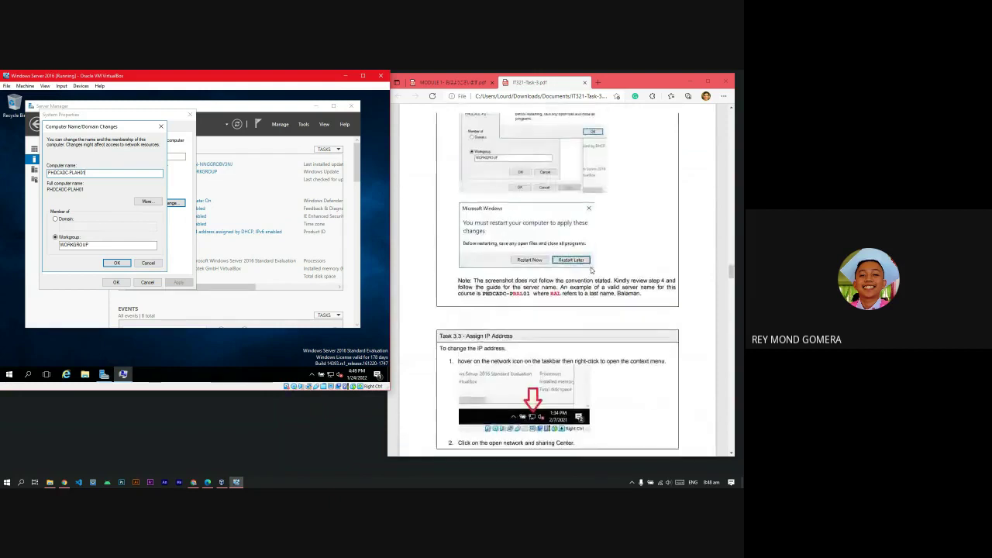
scroll(592, 270, "up", 3)
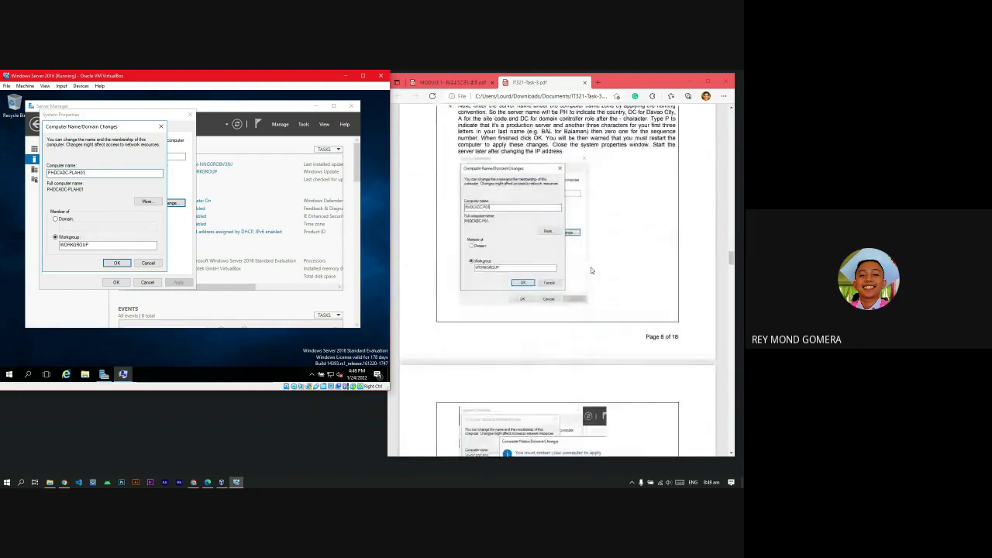
scroll(594, 269, "down", 3)
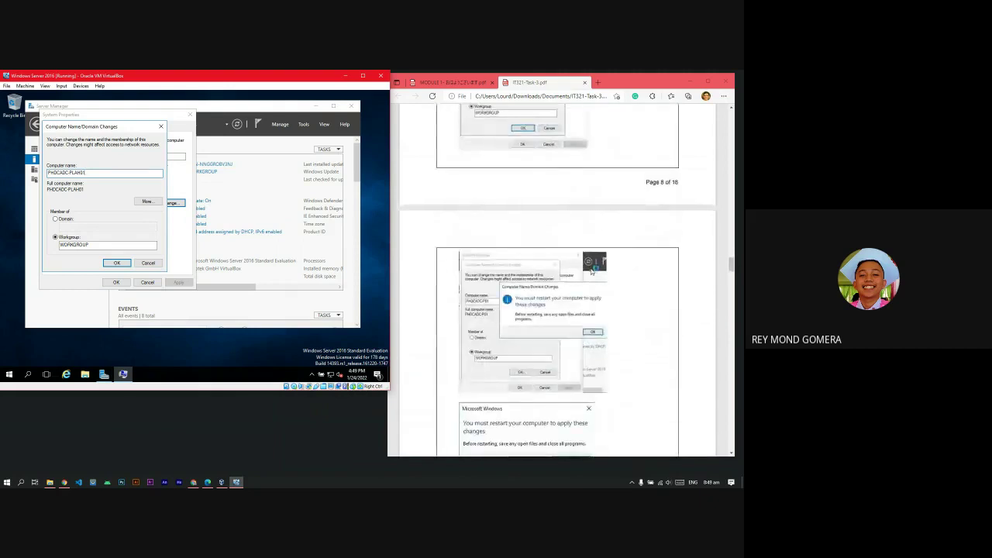
- Review the PDF's Device Name Convention Anatomy and its explanation, and return to the valid server name note
scroll(595, 271, "up", 10)
scroll(595, 272, "up", 10)
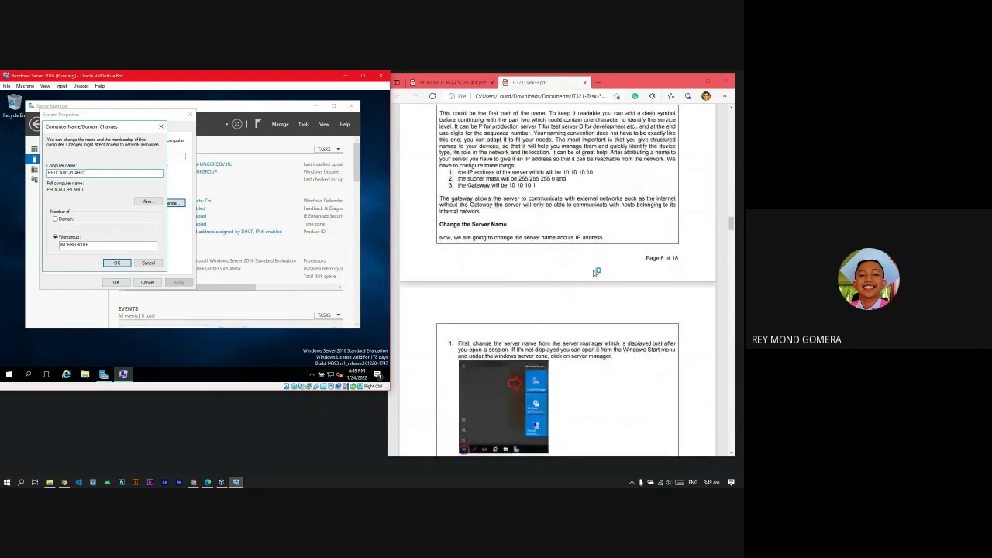
scroll(578, 333, "up", 2)
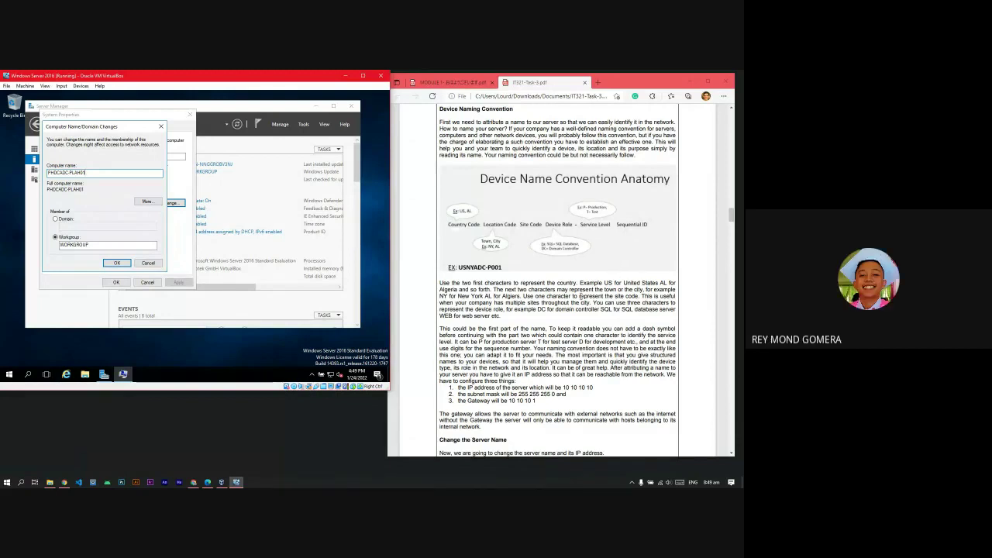
scroll(562, 230, "down", 2)
scroll(562, 230, "up", 2)
scroll(589, 354, "down", 15)
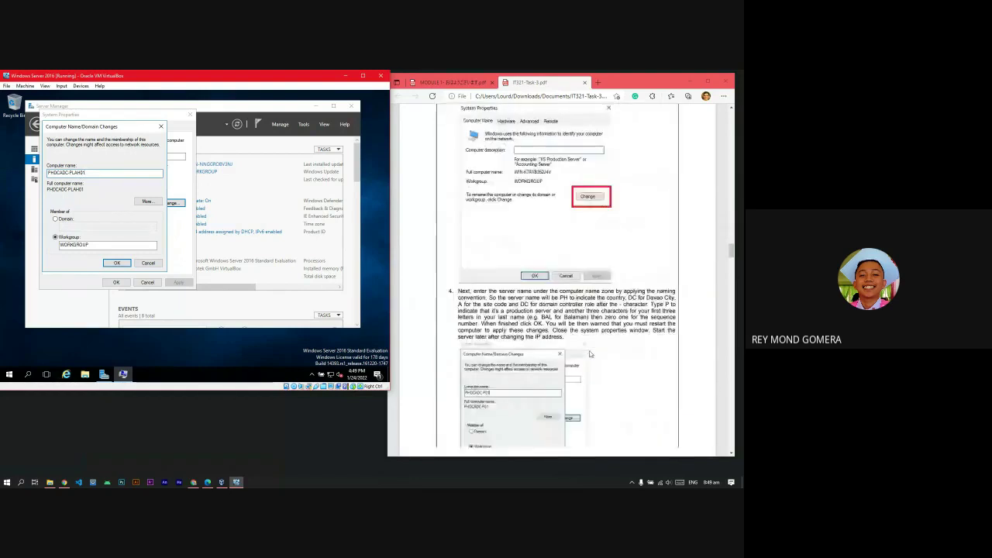
scroll(589, 355, "down", 3)
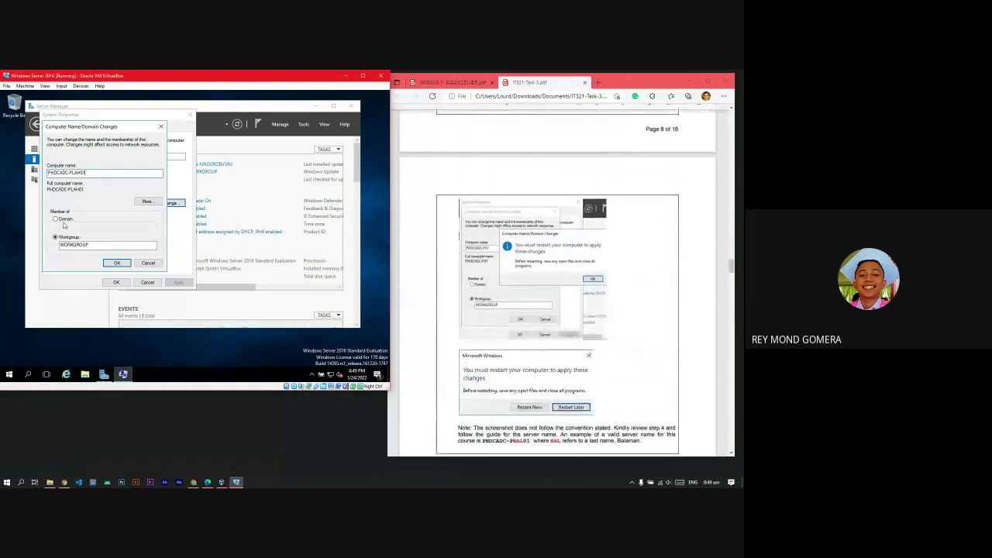
- Recheck the entered computer name against the PDF and apply PHDCADC-PLAH01 in Computer Name/Domain Changes
double_click(97, 173)
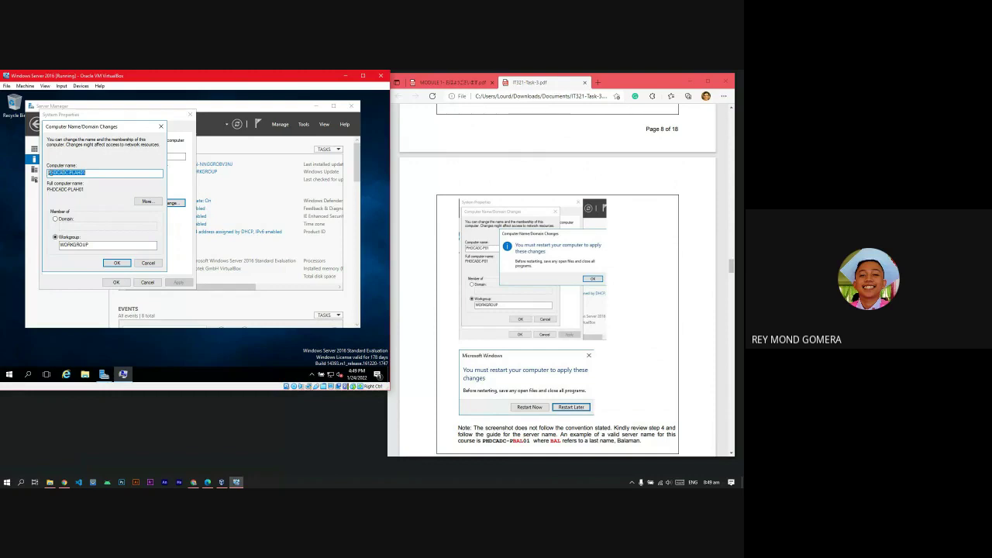
left_click(83, 172)
left_click_drag(83, 172, 45, 173)
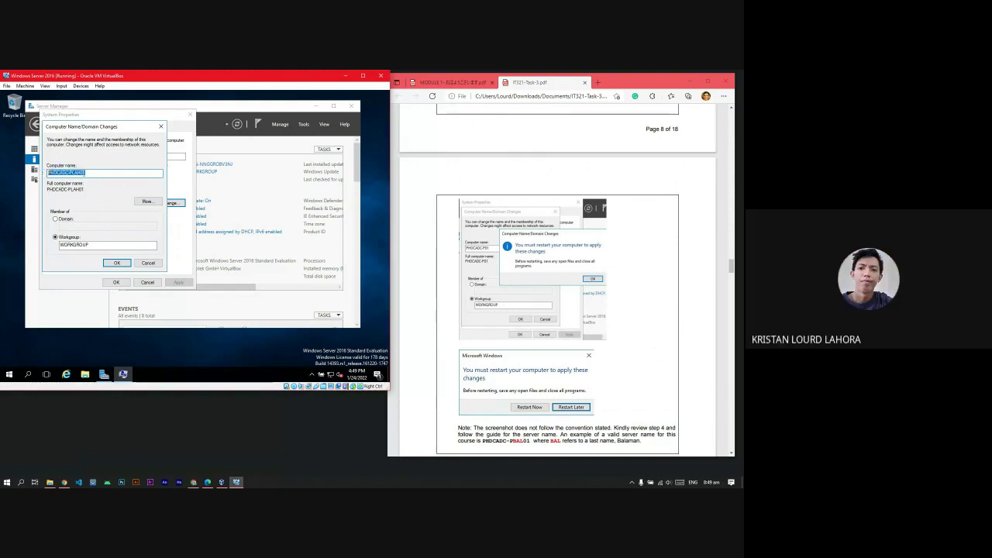
left_click(91, 172)
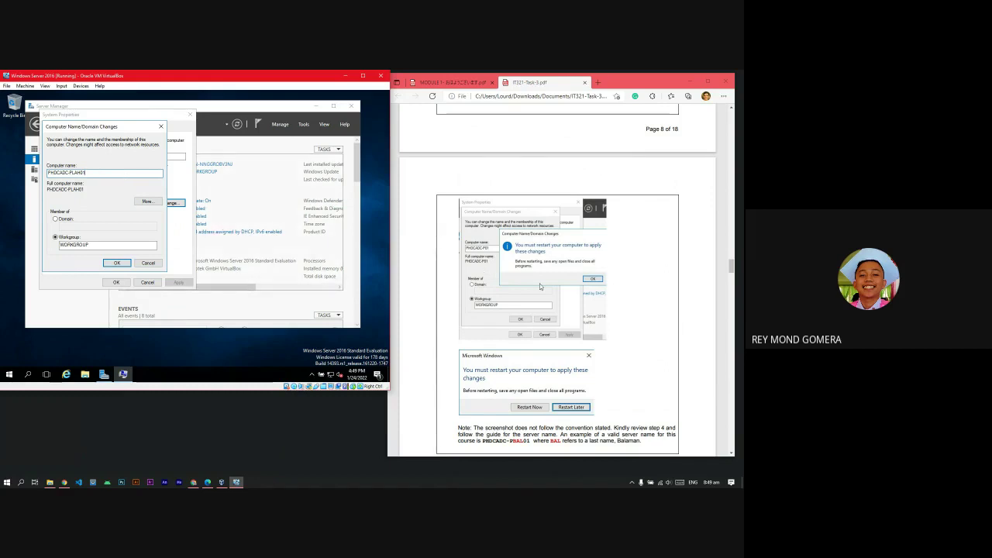
scroll(540, 283, "up", 5)
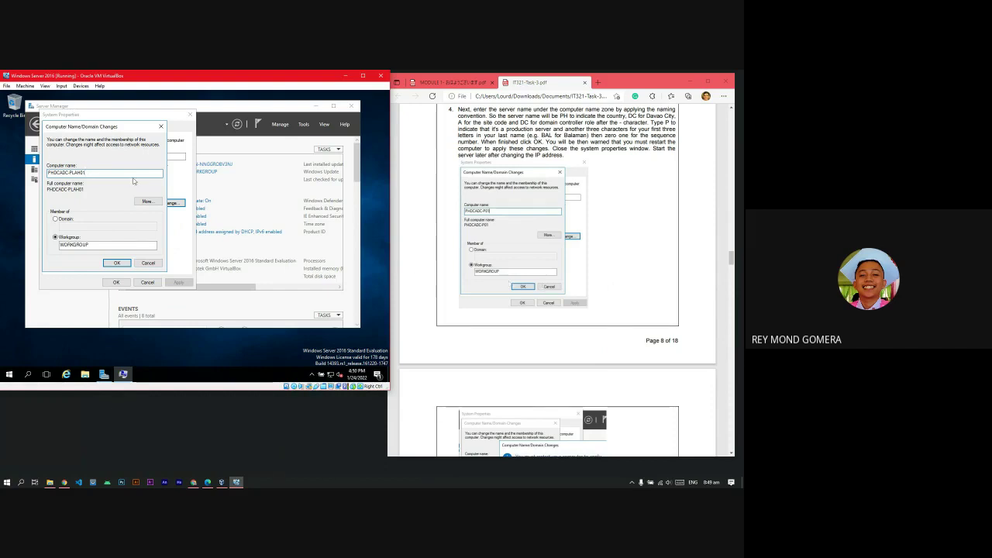
key("shift+Home")
scroll(509, 315, "down", 5)
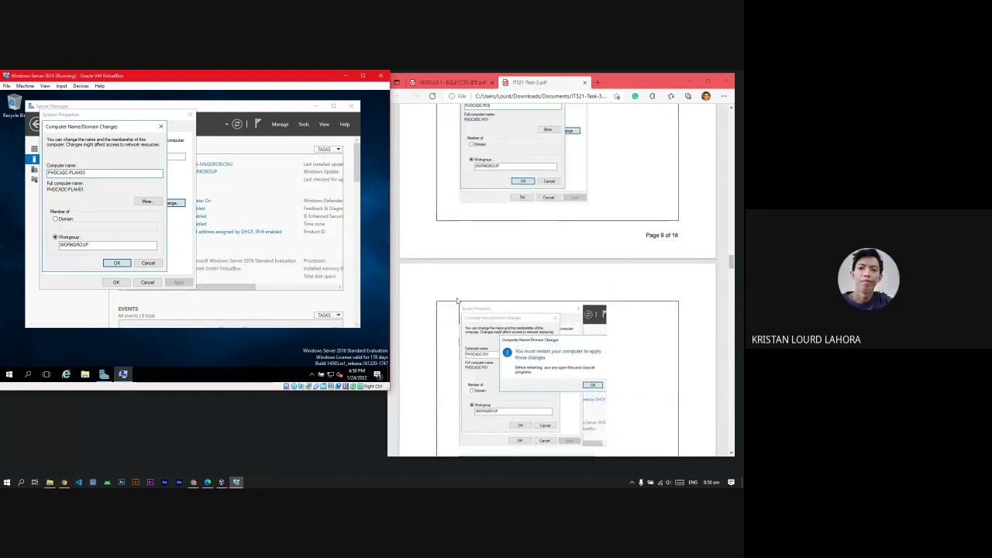
scroll(509, 315, "up", 3)
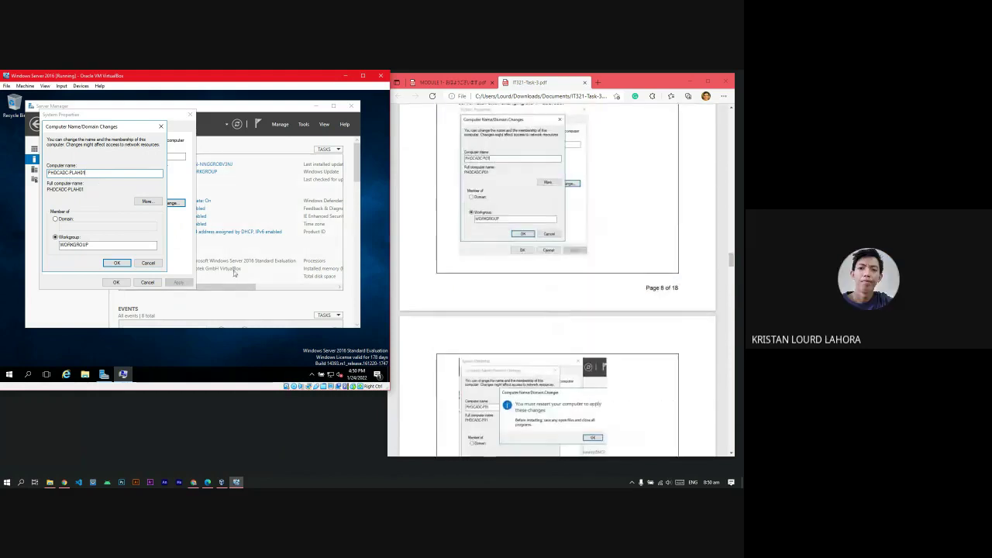
left_click(113, 263)
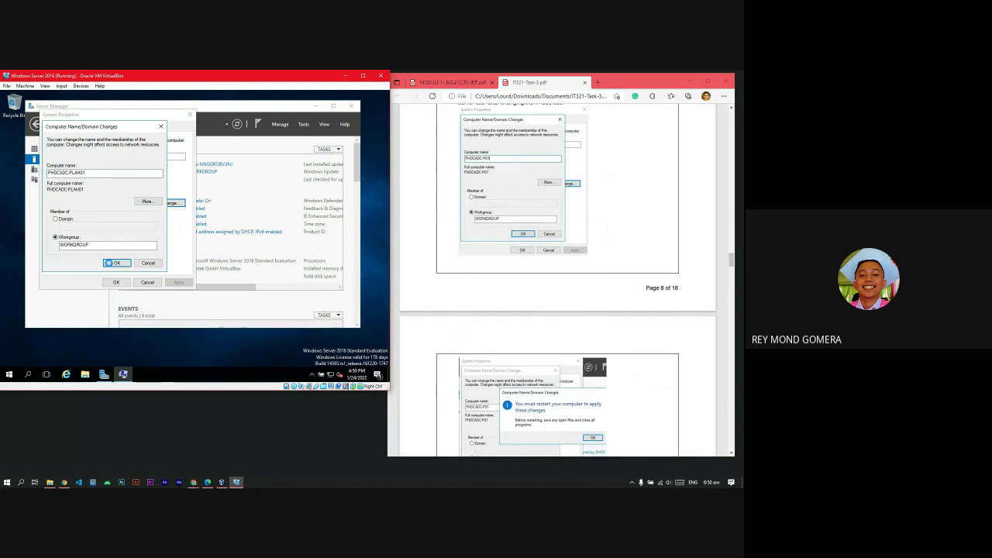
scroll(593, 344, "down", 4)
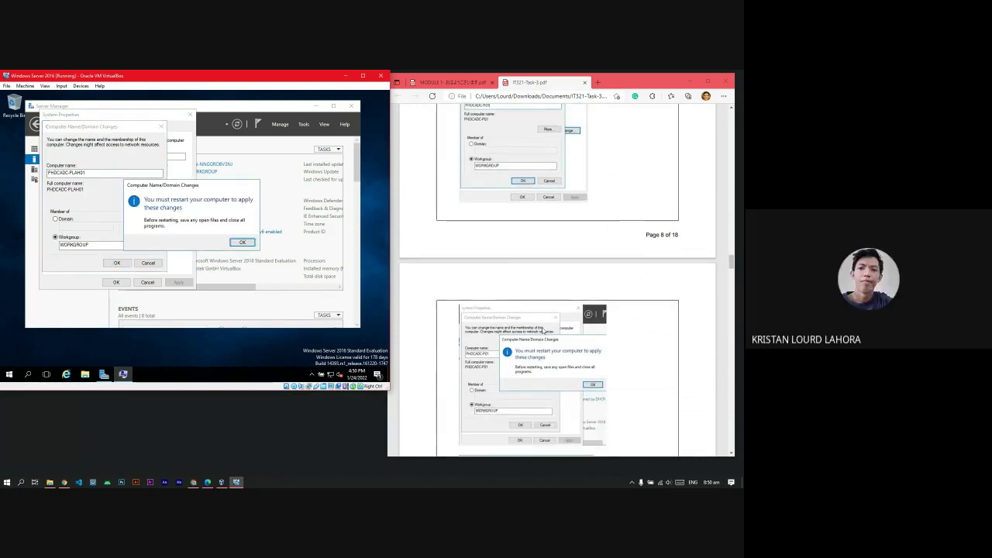
- Acknowledge the restart notice, compare the dialogs with the PDF's illustrations, and close System Properties
left_click(242, 243)
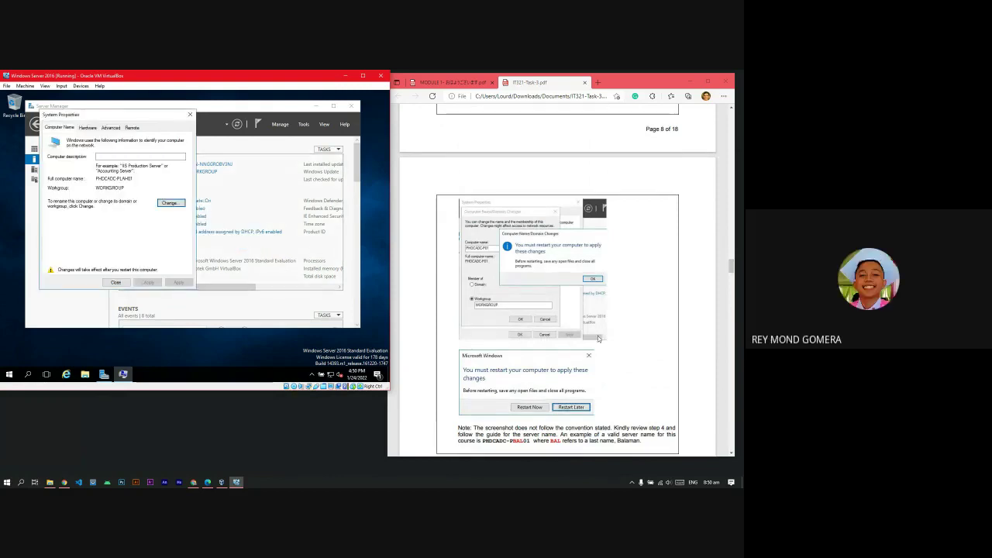
scroll(487, 314, "down", 1)
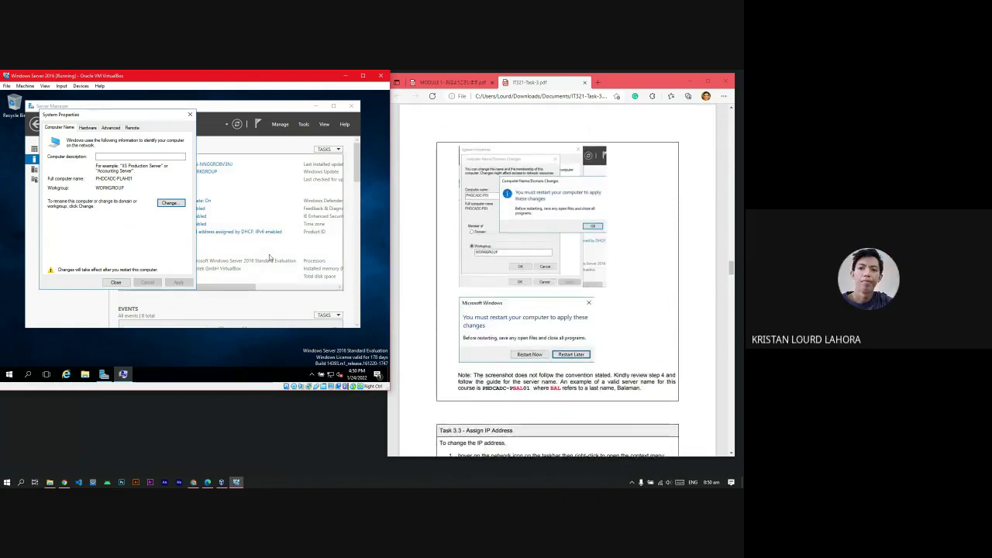
left_click(175, 208)
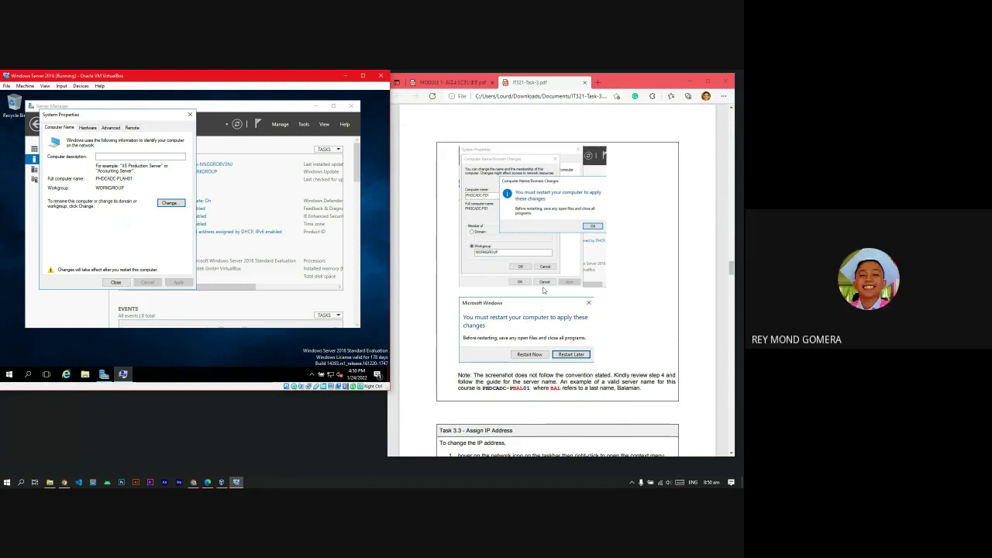
scroll(535, 307, "down", 1)
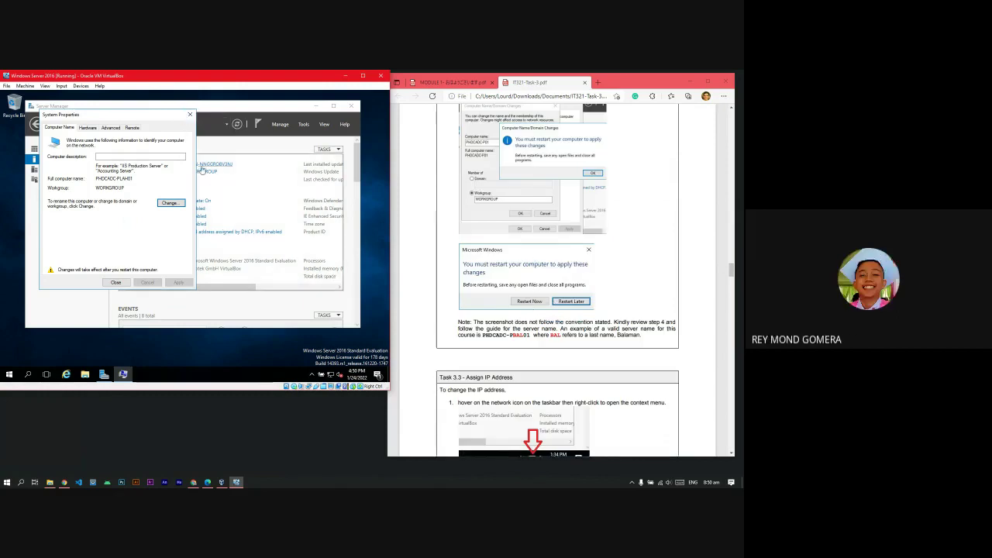
scroll(598, 257, "down", 3)
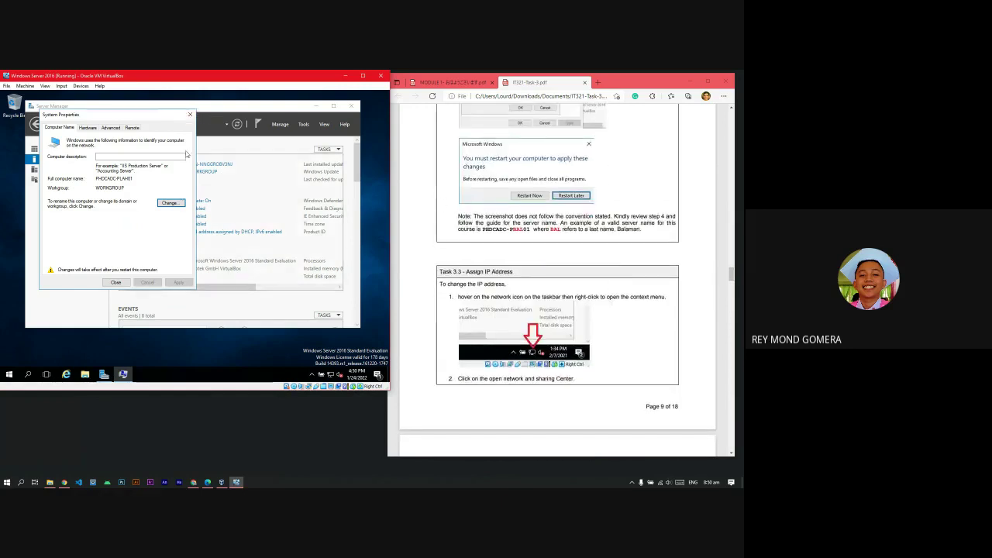
scroll(590, 259, "up", 3)
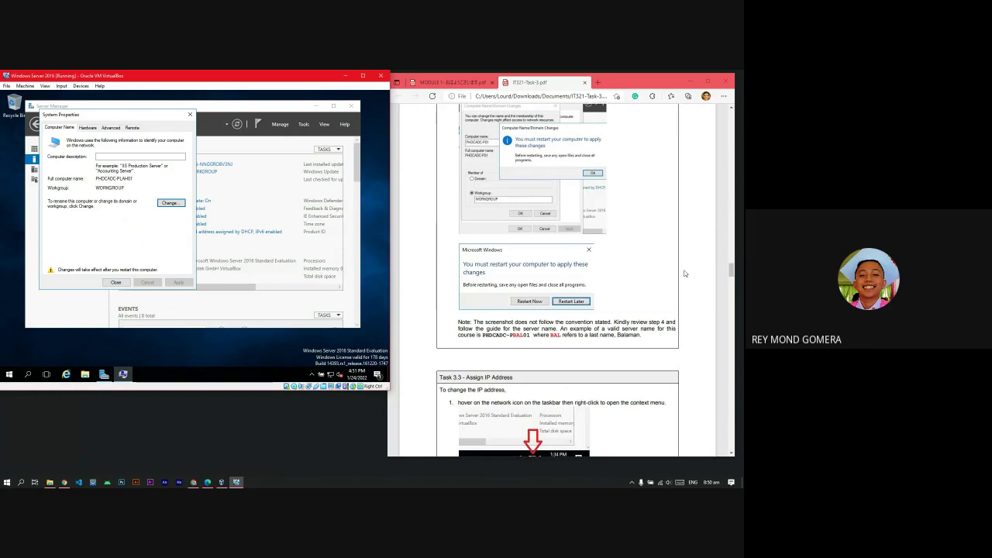
left_click(115, 283)
scroll(654, 334, "down", 2)
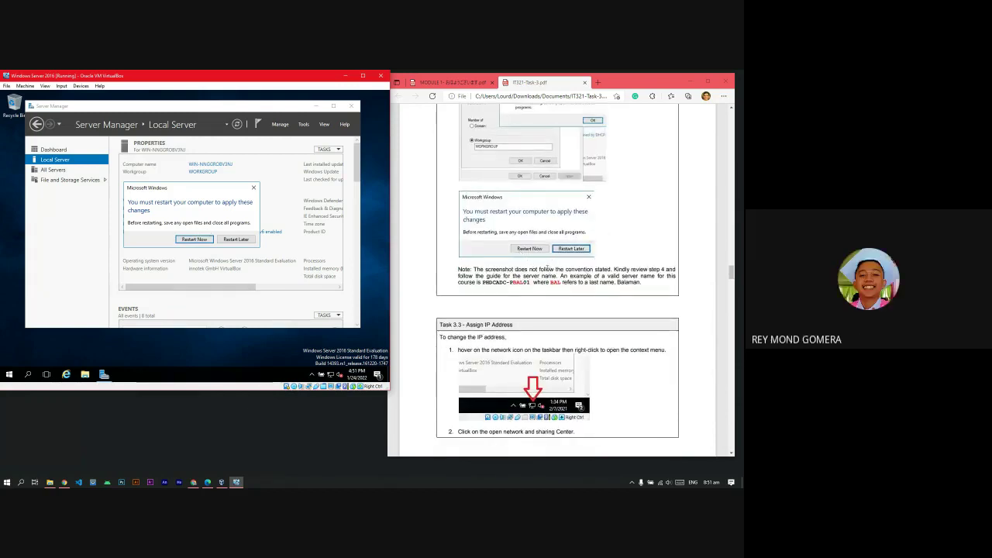
- Reread the PDF's note on valid server names and restart the server immediately to apply the new computer name
scroll(540, 268, "down", 1)
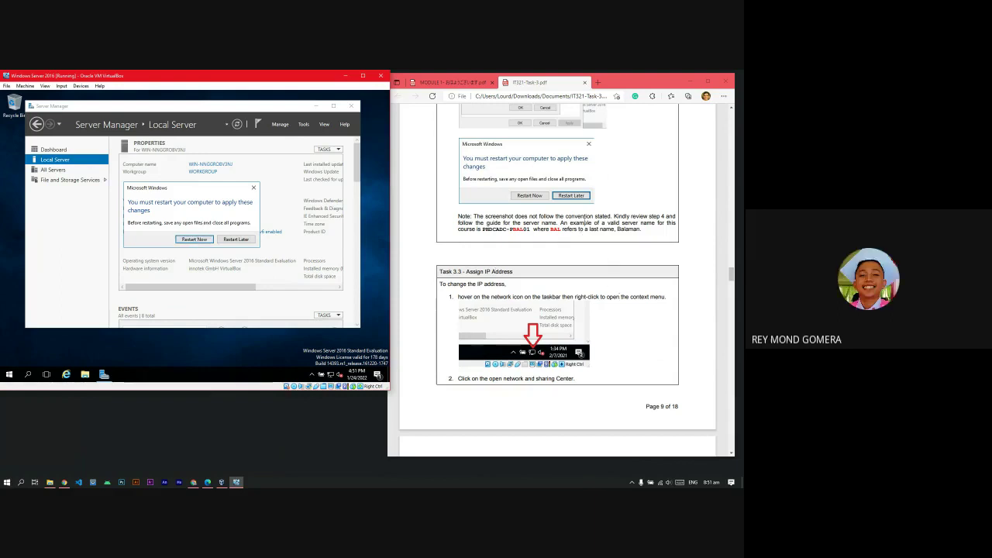
left_click_drag(615, 216, 531, 230)
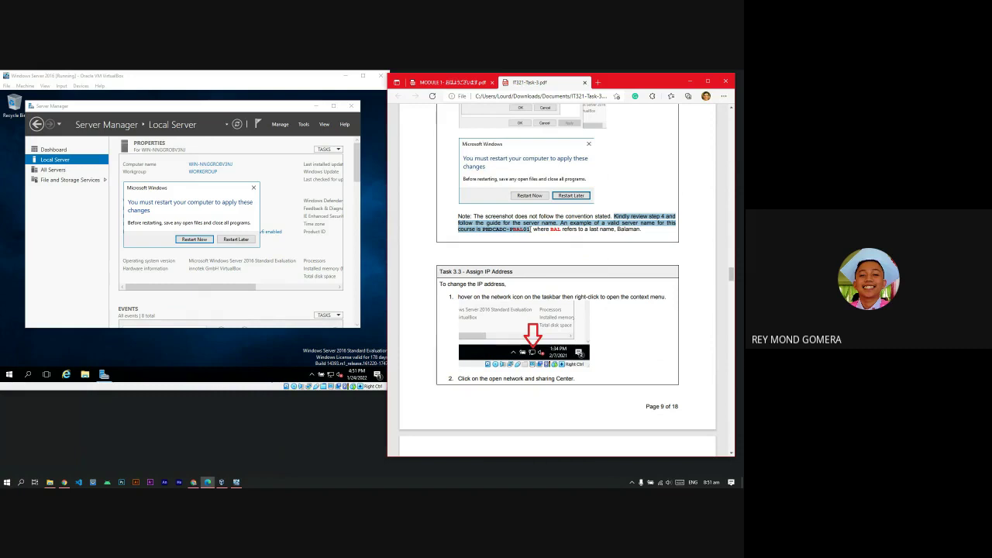
left_click(640, 241)
scroll(640, 241, "down", 2)
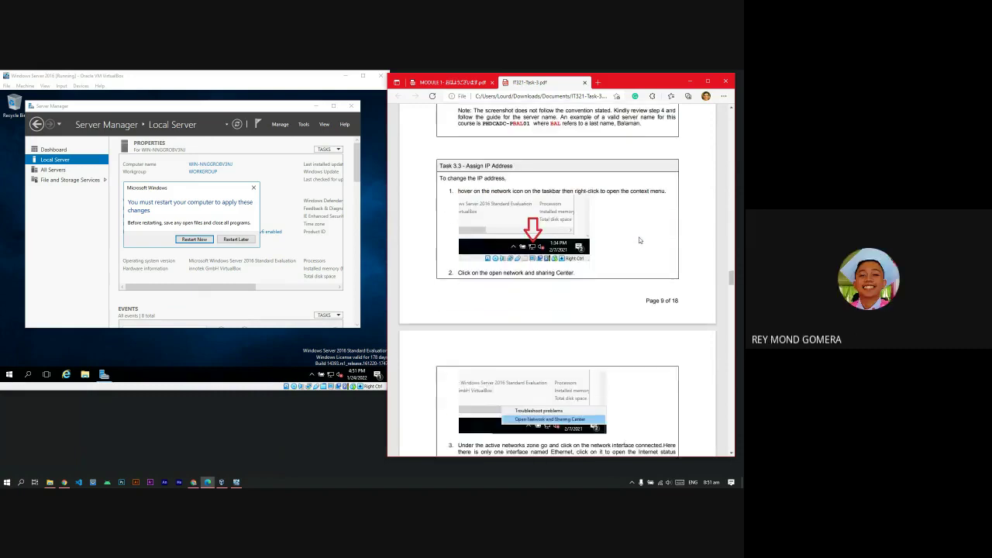
left_click(195, 239)
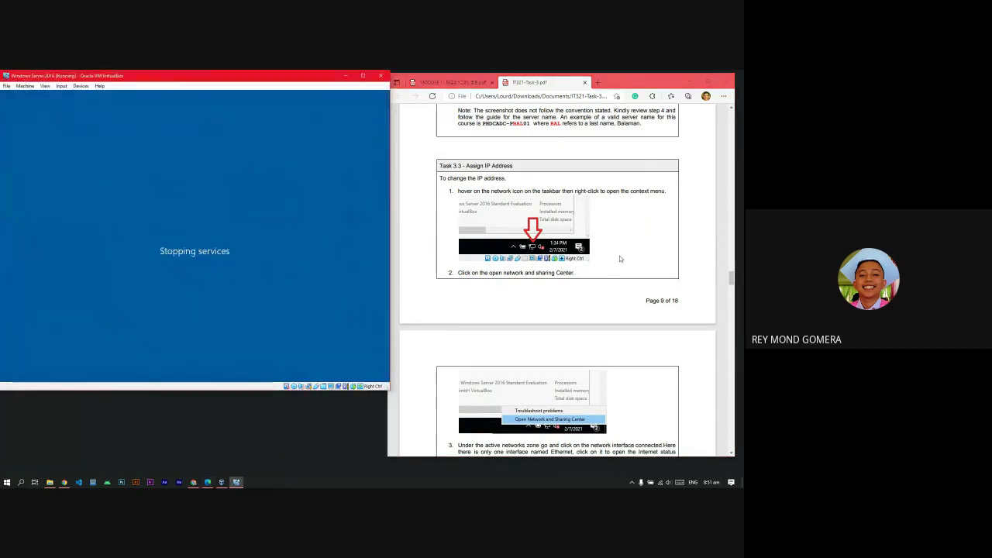
- Read the first instructions of Task 3.3 - Assign IP Address during the reboot, dismissing the VirtualBox mouse pointer integration messages
scroll(605, 262, "down", 3)
scroll(544, 267, "up", 3)
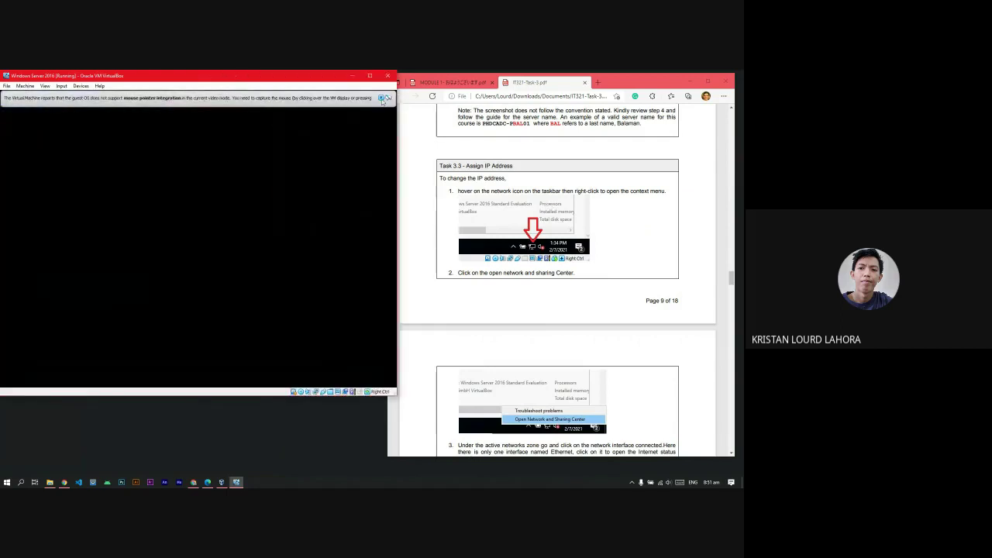
left_click(384, 101)
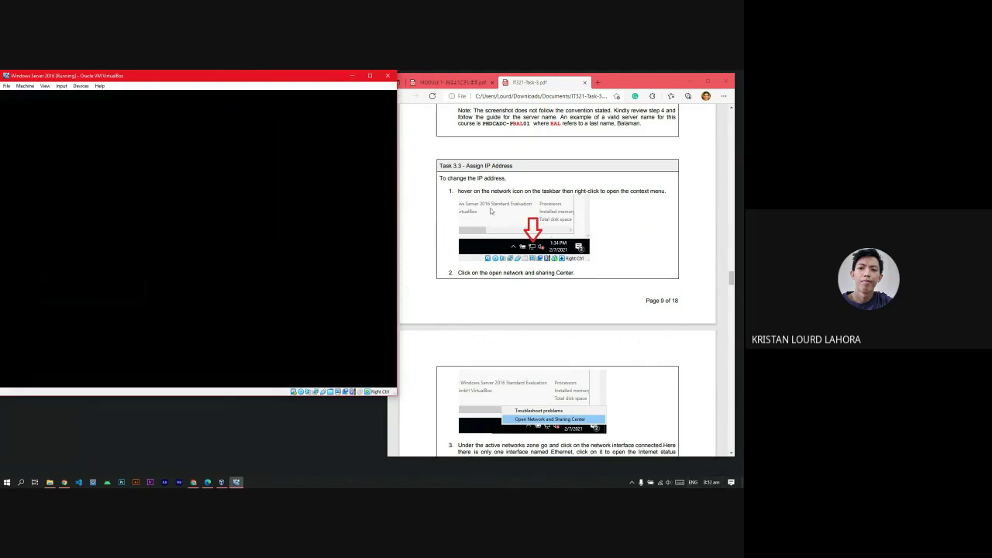
scroll(592, 273, "down", 1)
scroll(592, 273, "down", 4)
scroll(592, 273, "up", 3)
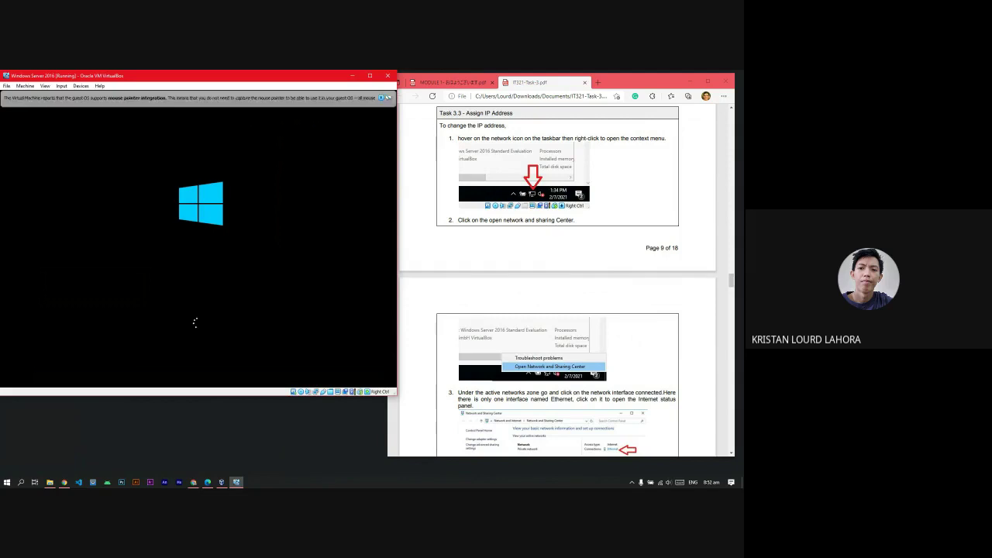
scroll(547, 293, "up", 3)
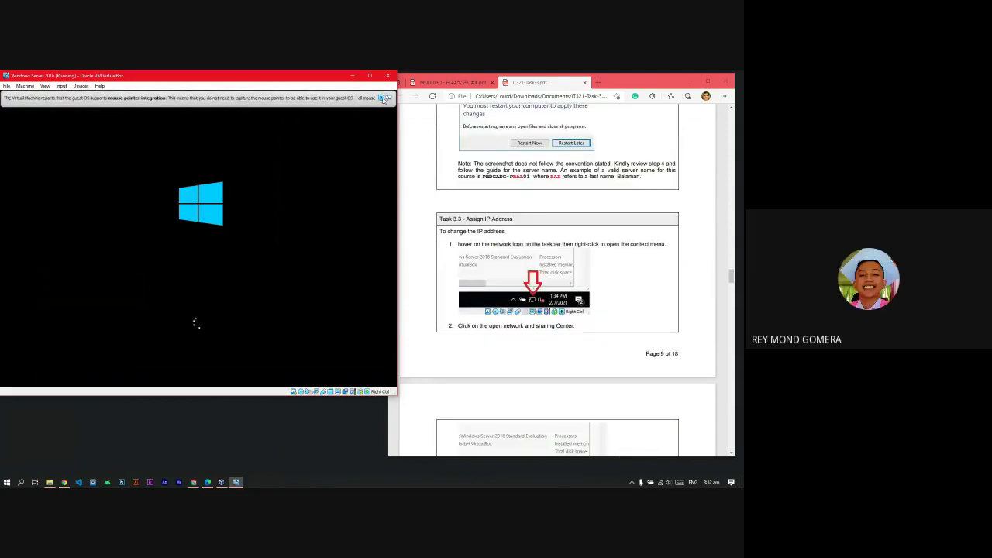
scroll(626, 306, "up", 1)
scroll(629, 304, "down", 1)
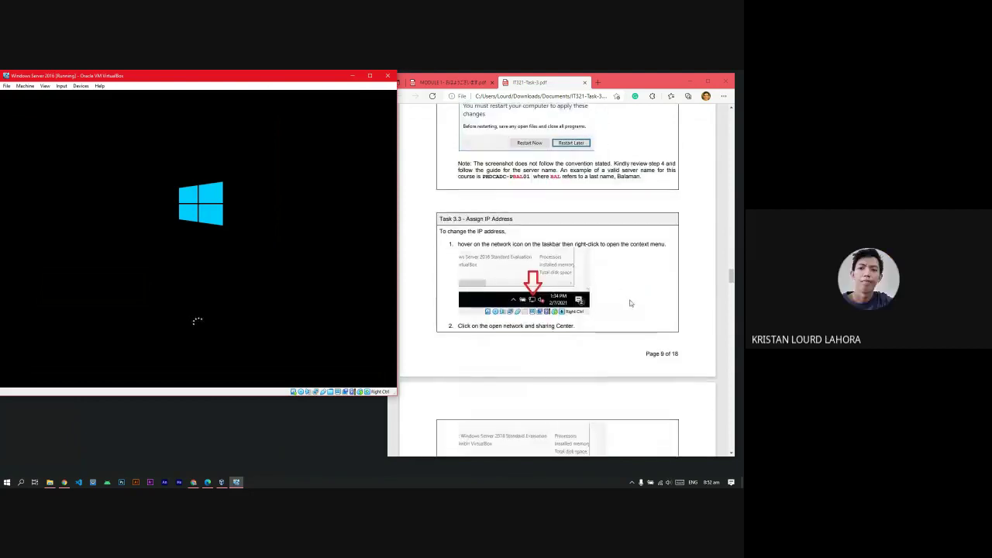
scroll(727, 279, "down", 3)
scroll(731, 279, "up", 3)
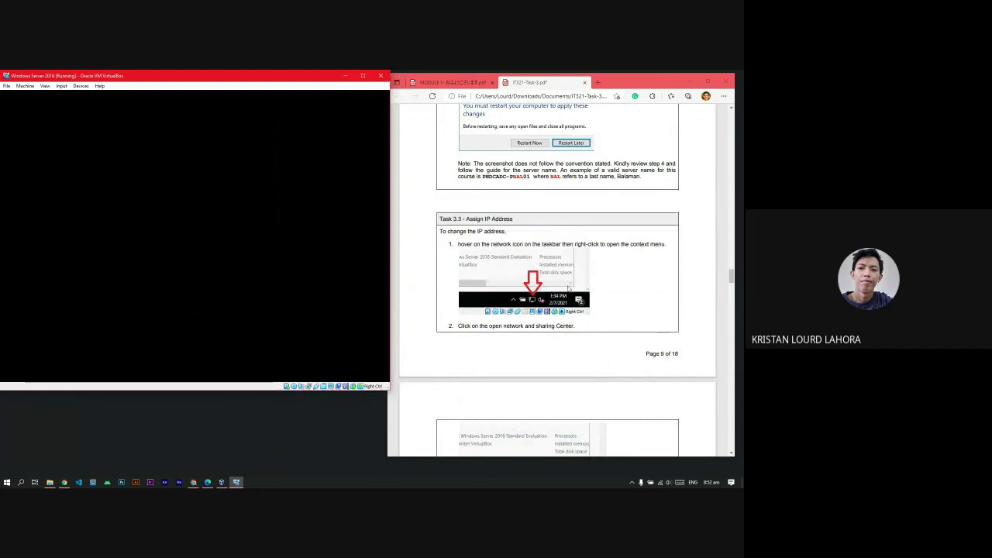
scroll(627, 307, "down", 2)
scroll(627, 307, "down", 1)
scroll(643, 307, "up", 2)
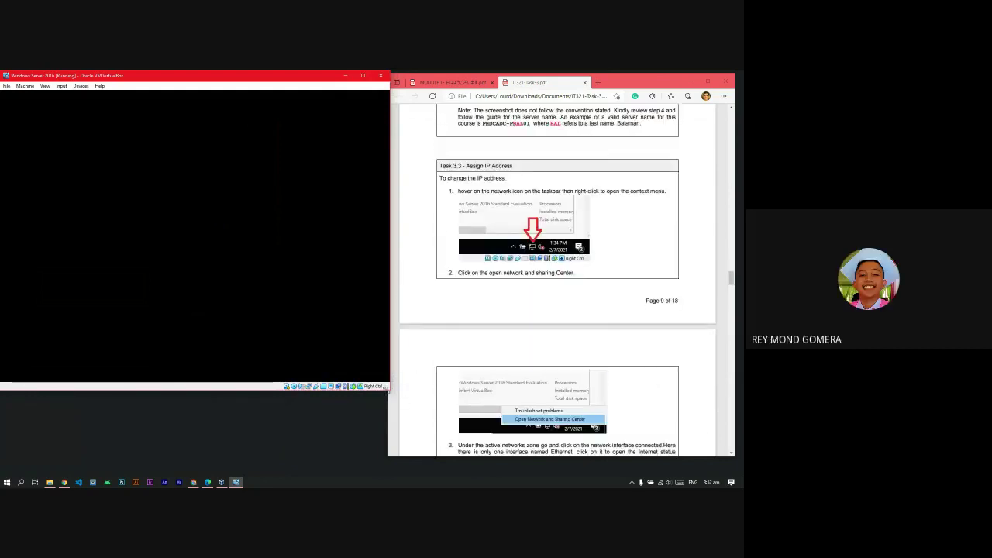
- Reposition the virtual machine window and preview the PDF's steps 3 and 4 on the Ethernet interface and Internet Protocol Version 4
right_click(288, 75)
left_click(287, 74)
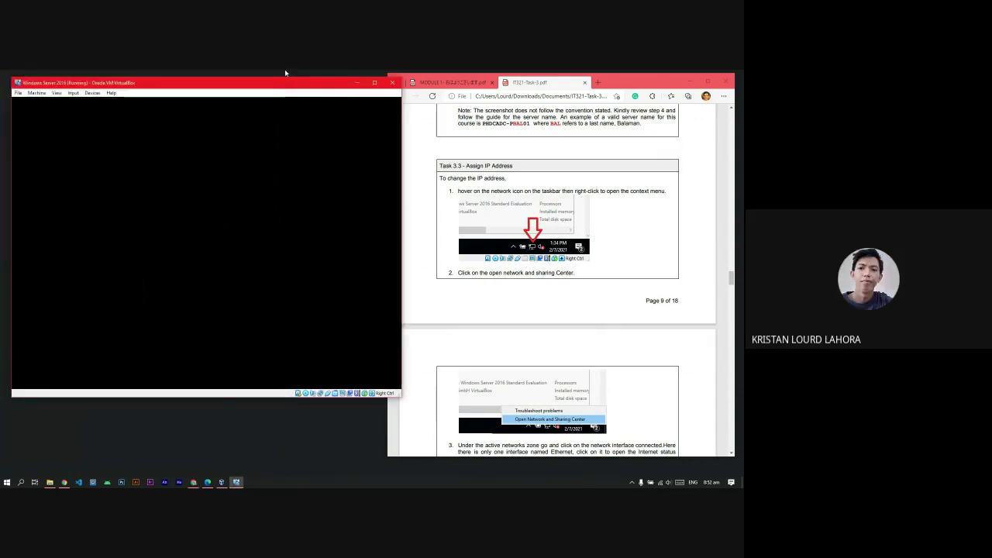
right_click(286, 71)
left_click(288, 86)
scroll(586, 282, "down", 4)
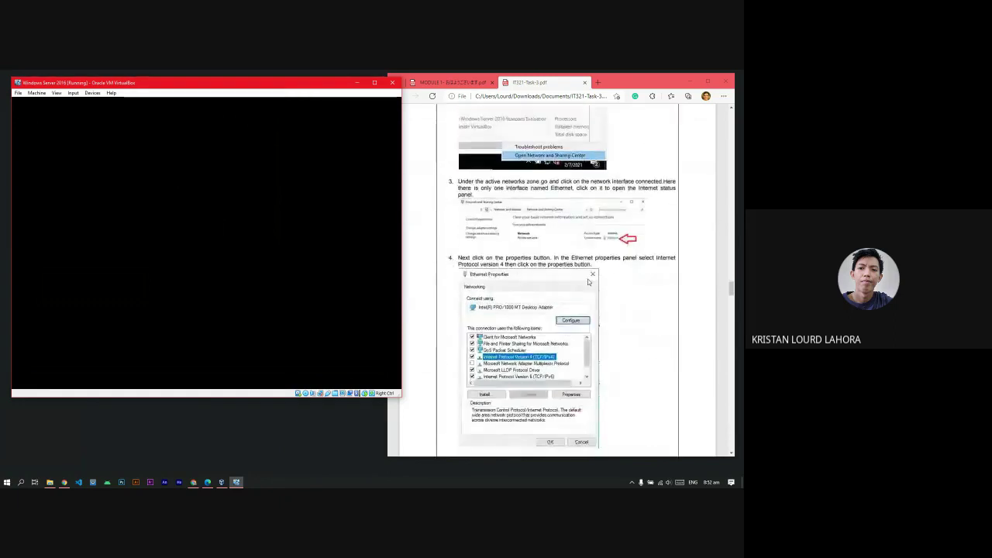
scroll(685, 334, "up", 2)
scroll(684, 333, "up", 2)
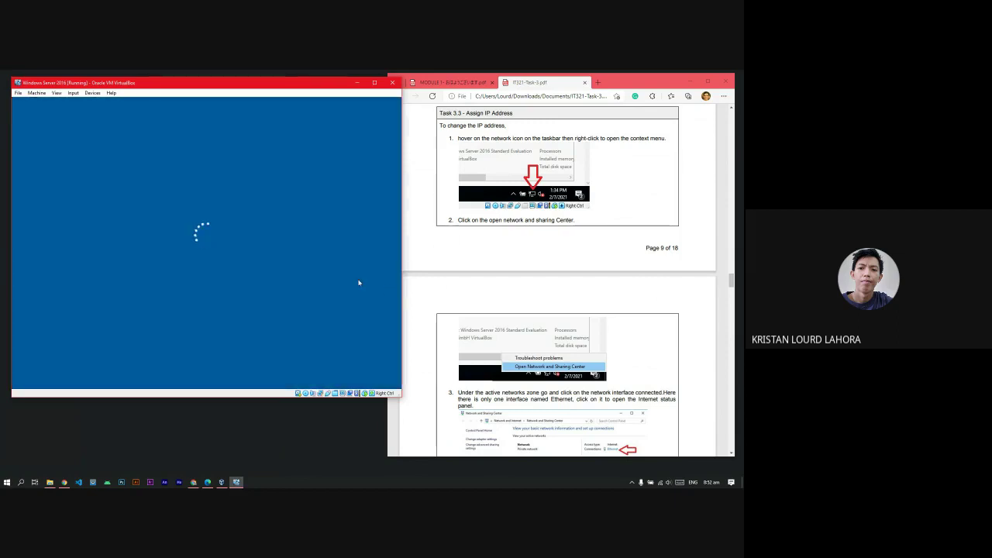
scroll(612, 292, "up", 3)
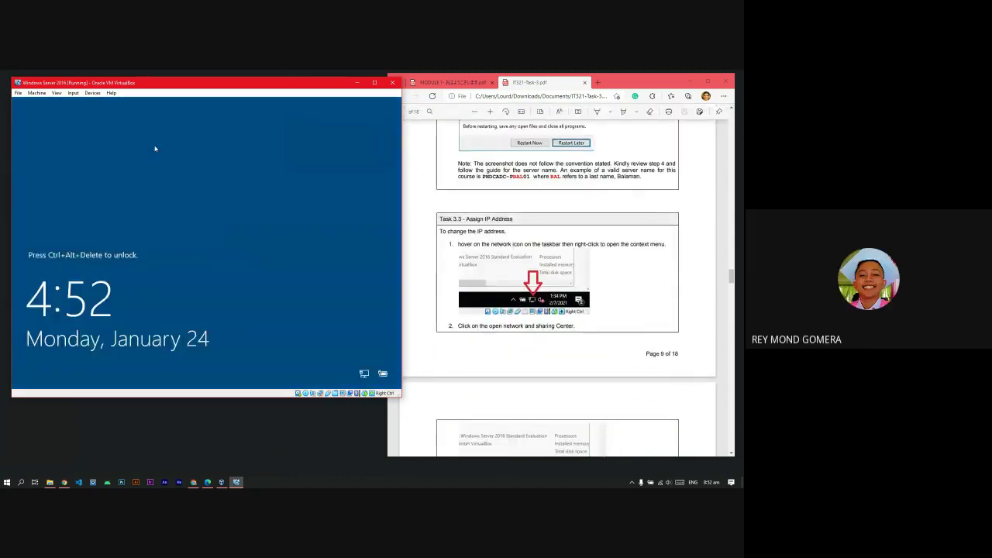
- Send the unlock sequence to the virtual machine and sign in as Administrator with the account password
left_click(73, 93)
mouse_move(87, 103)
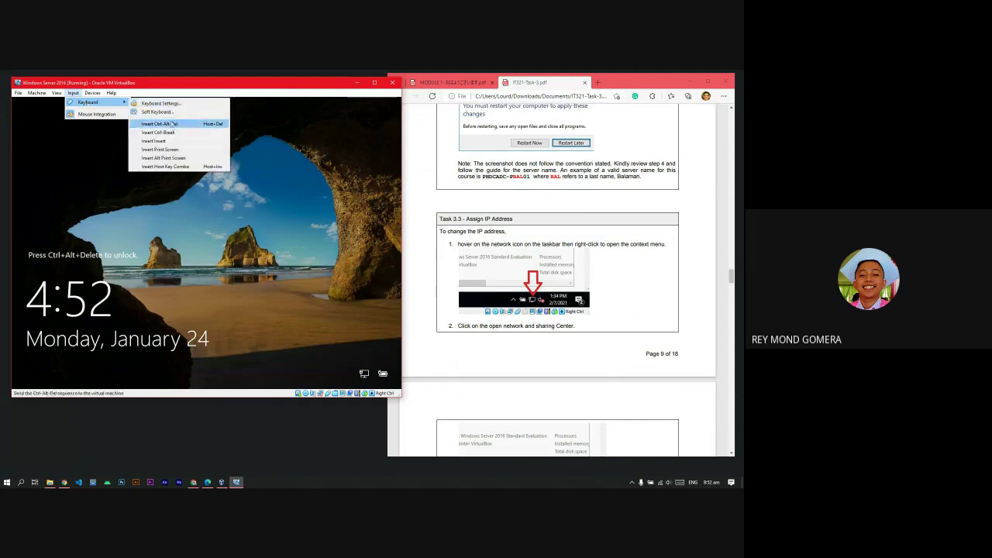
left_click(171, 125)
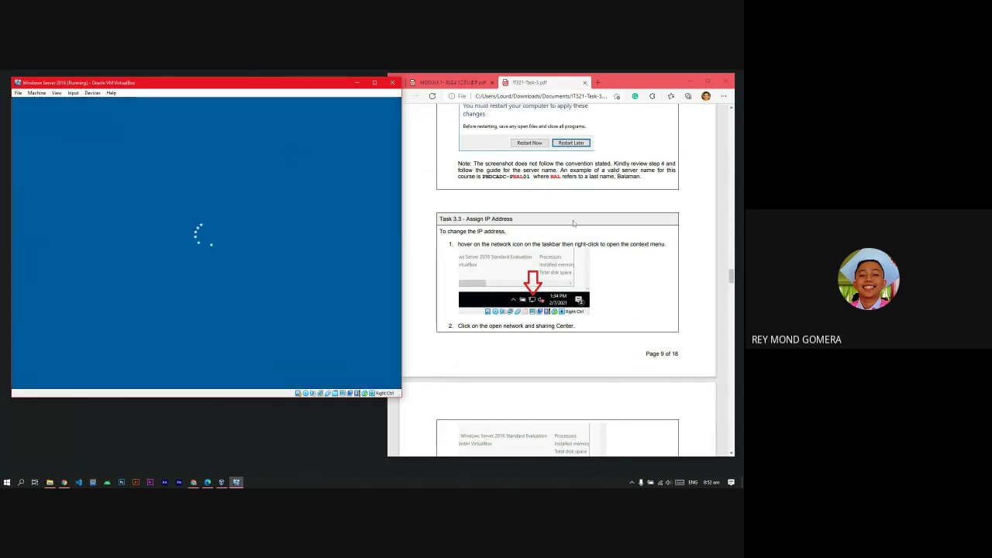
scroll(463, 181, "down", 3)
scroll(463, 180, "up", 1)
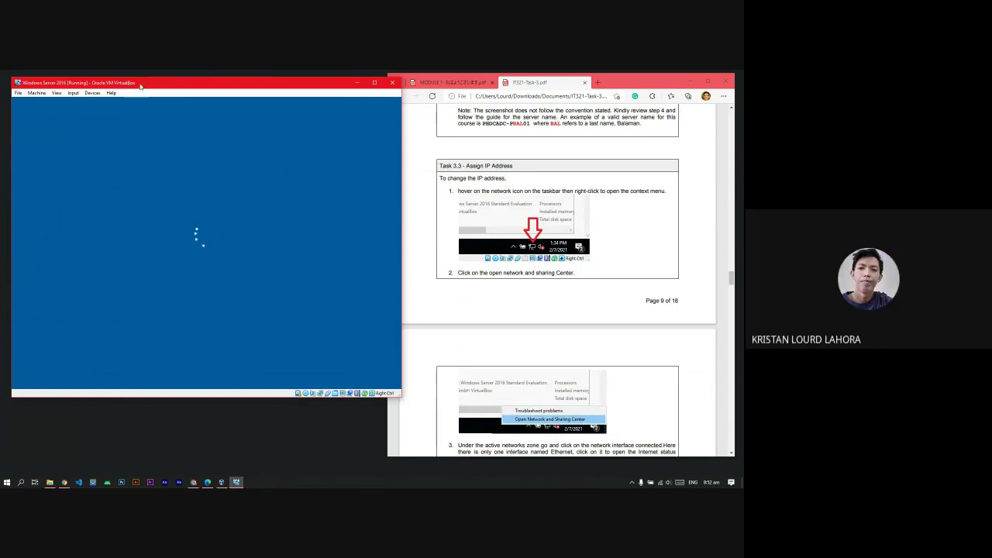
left_click_drag(129, 83, 140, 88)
type("••••••••••••••")
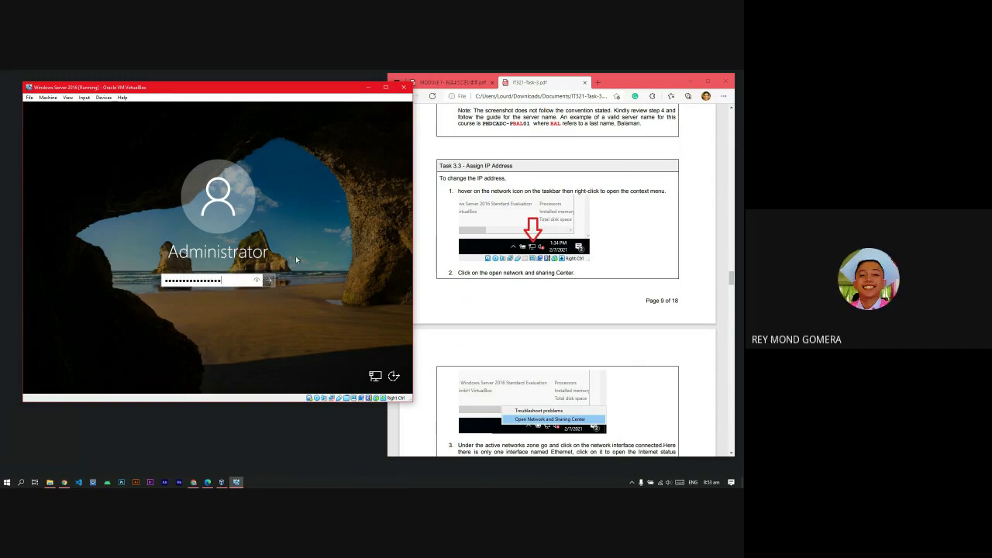
left_click(269, 279)
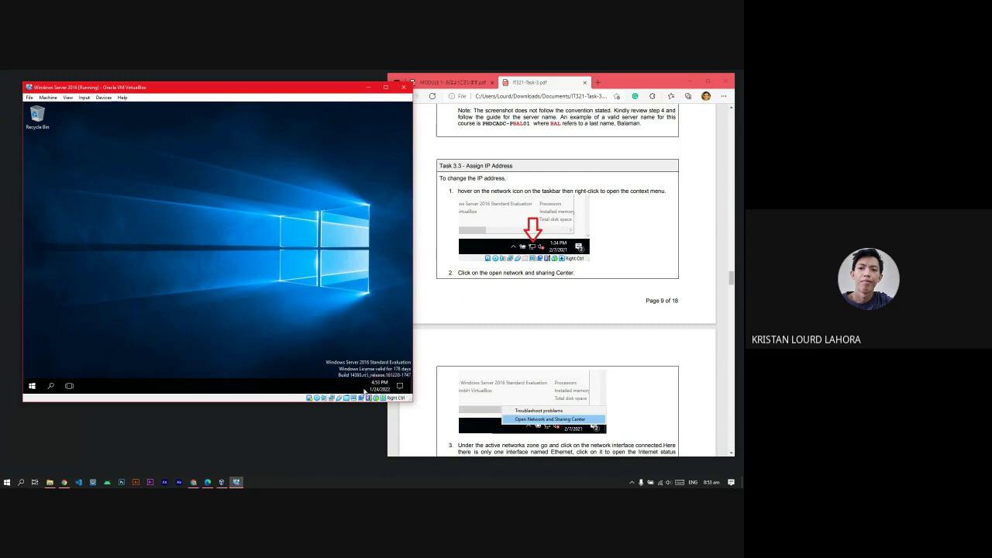
- Following Task 3.3 steps 1 and 2, open Network and Sharing Center in the virtual machine
scroll(565, 279, "down", 1)
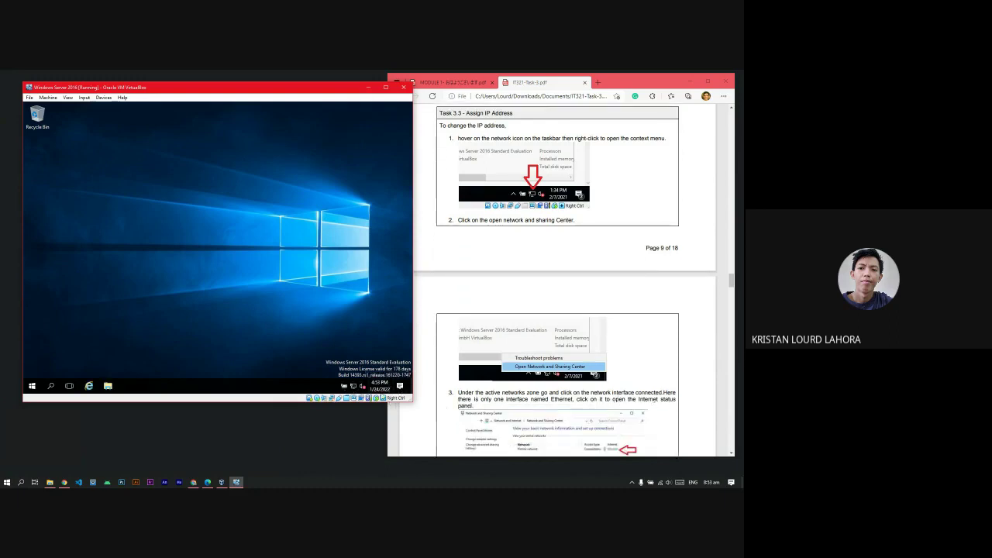
left_click(358, 383)
left_click(232, 328)
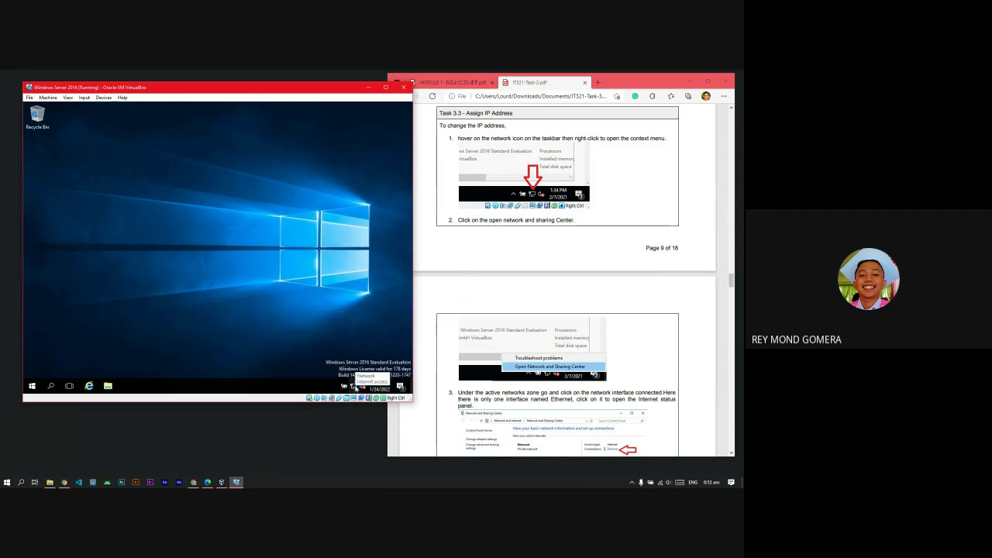
right_click(355, 386)
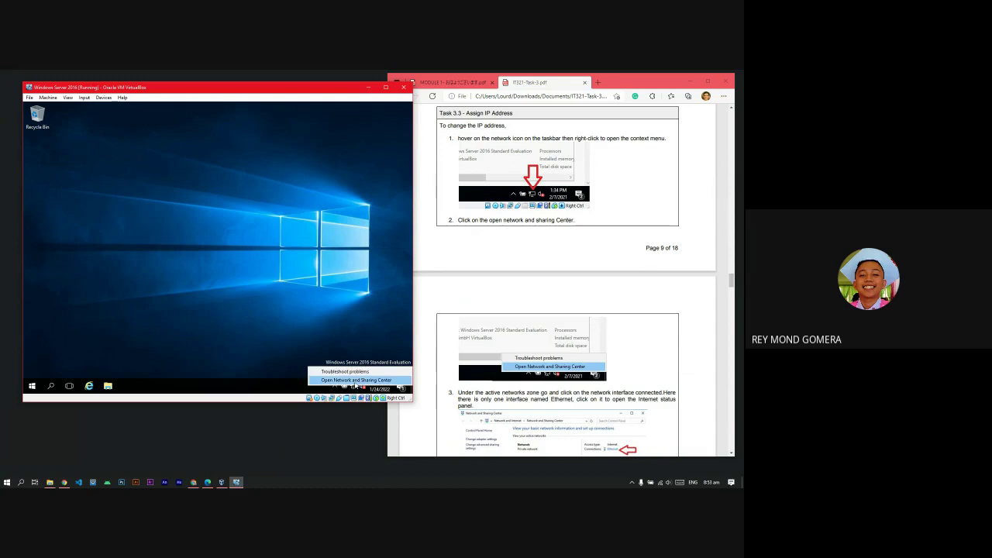
left_click(349, 380)
scroll(541, 392, "down", 3)
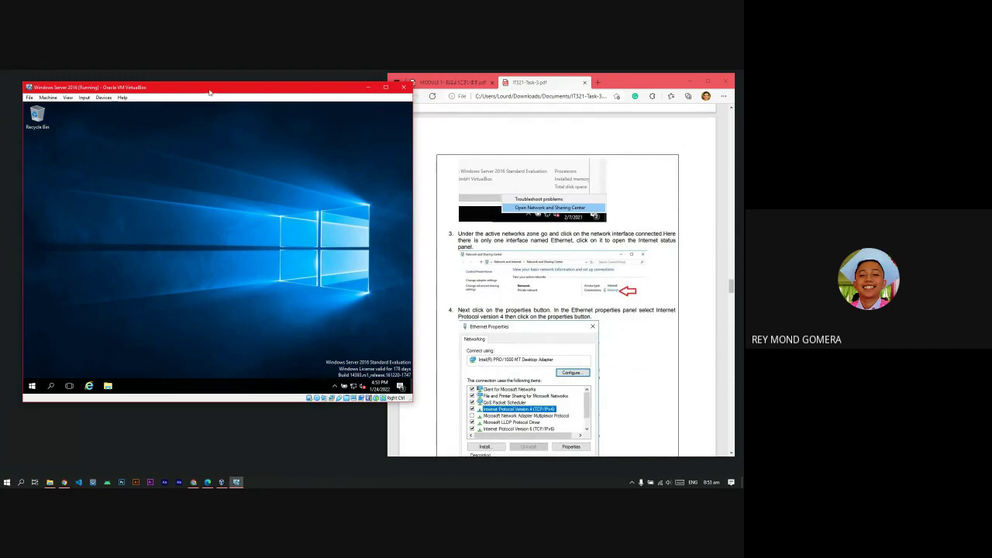
left_click_drag(211, 91, 213, 95)
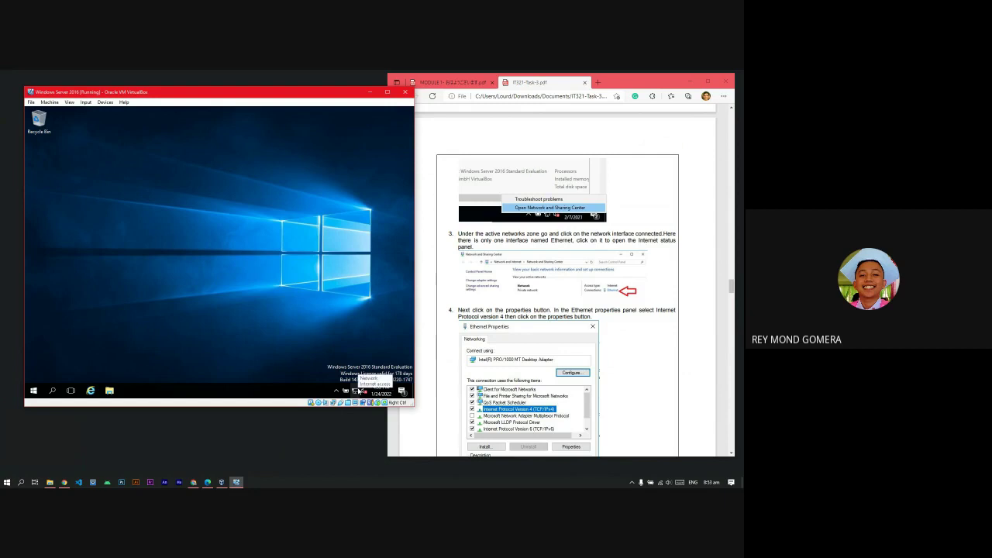
right_click(359, 391)
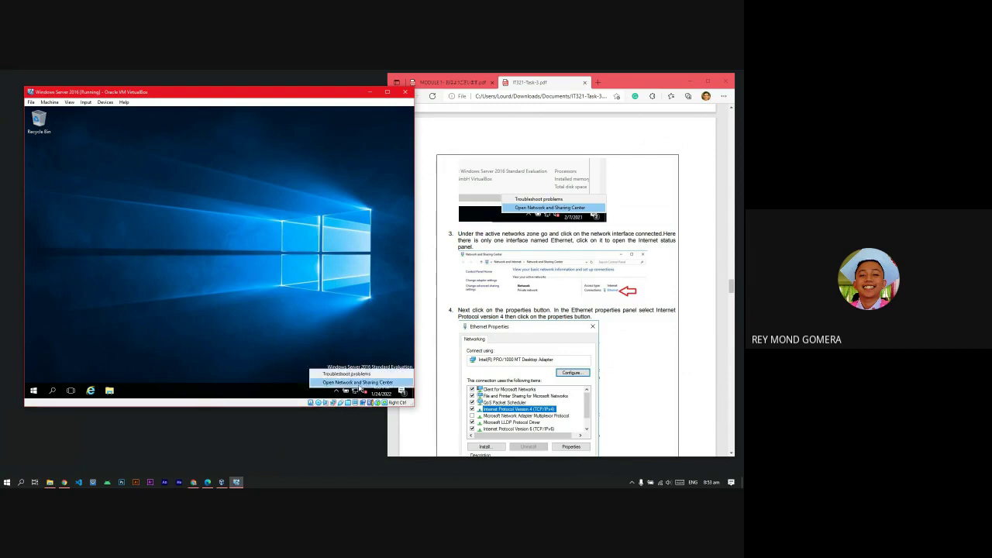
left_click(316, 316)
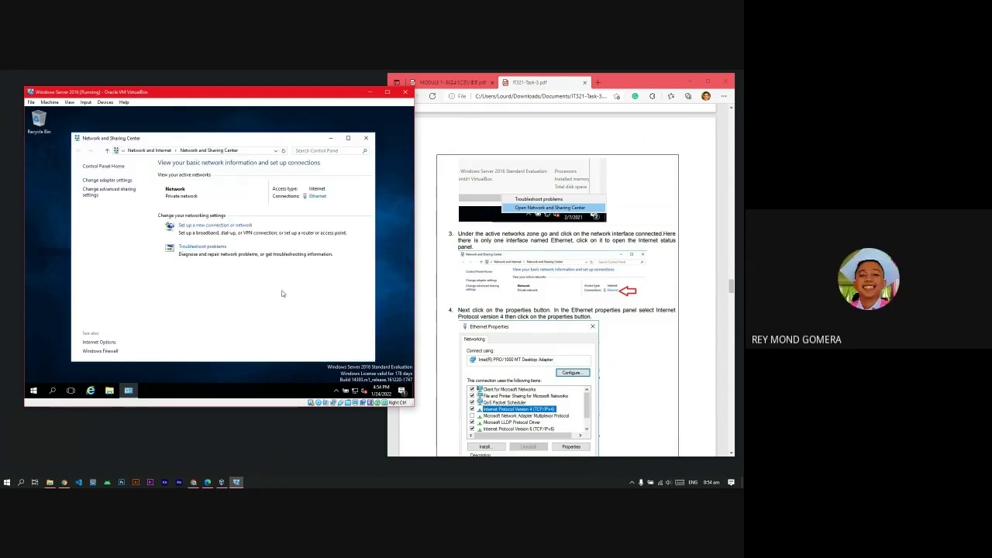
- Launch Server Manager in the virtual machine and move the Network and Sharing Center window slightly
left_click(38, 395)
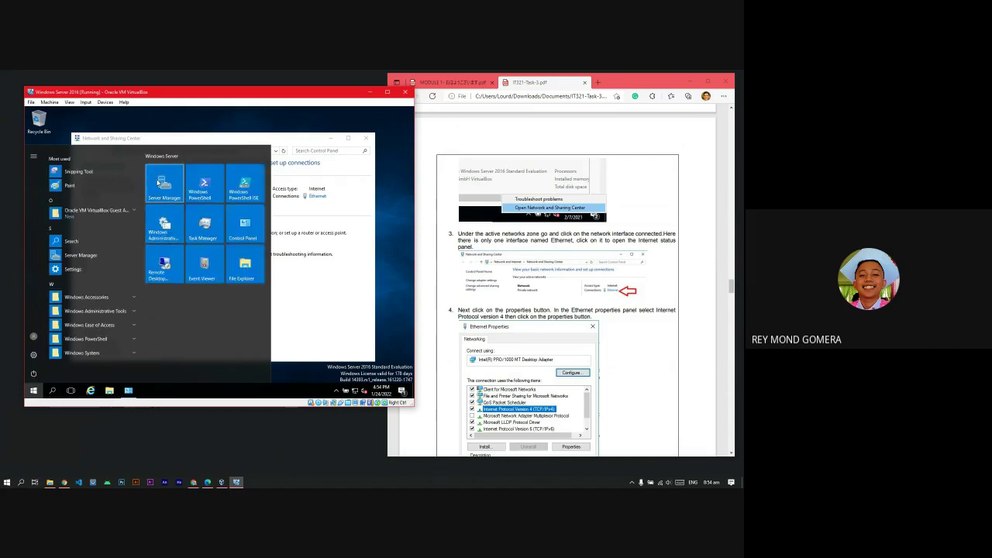
left_click(174, 183)
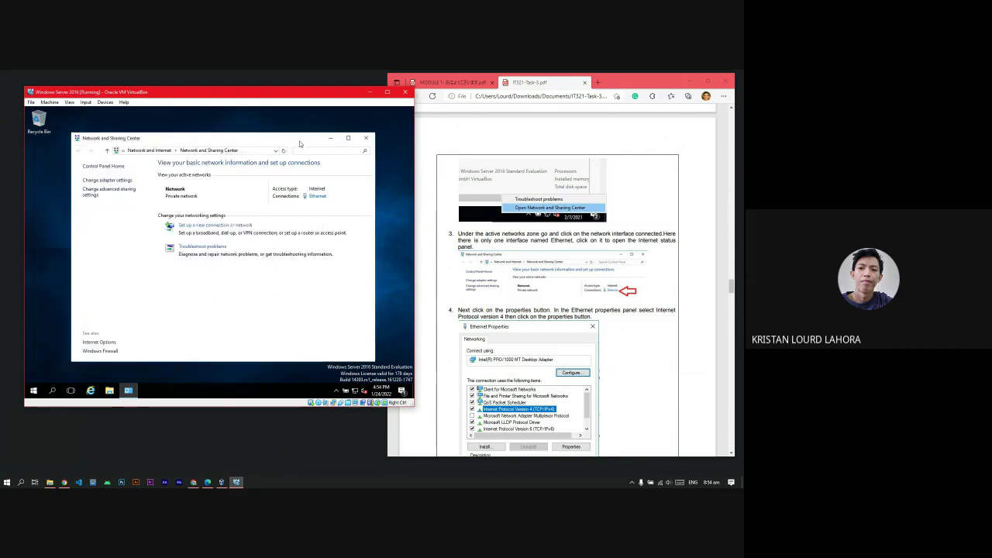
double_click(301, 144)
left_click(385, 111)
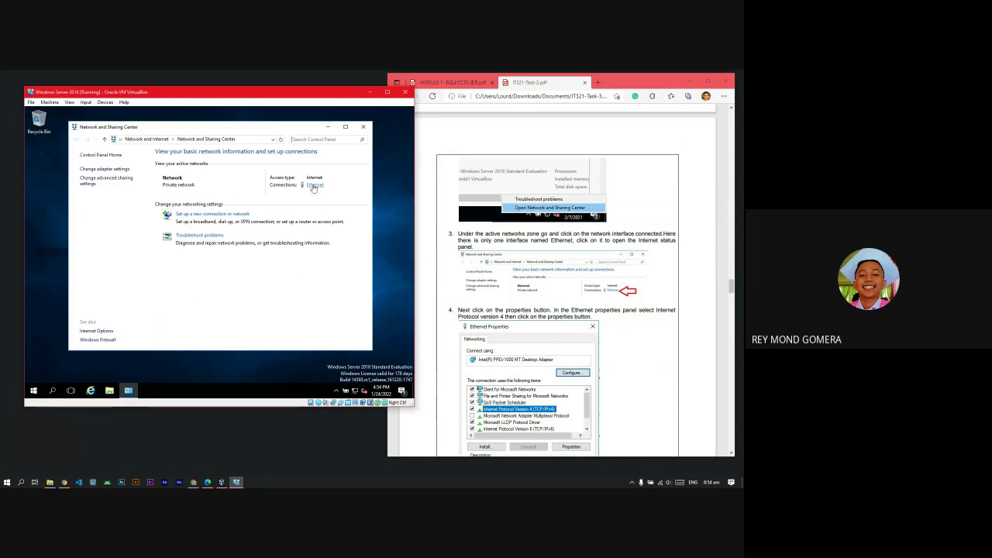
- Check steps 3 and 4 in the PDF, then open the Ethernet connection's status and move Network and Sharing Center aside
scroll(554, 335, "down", 3)
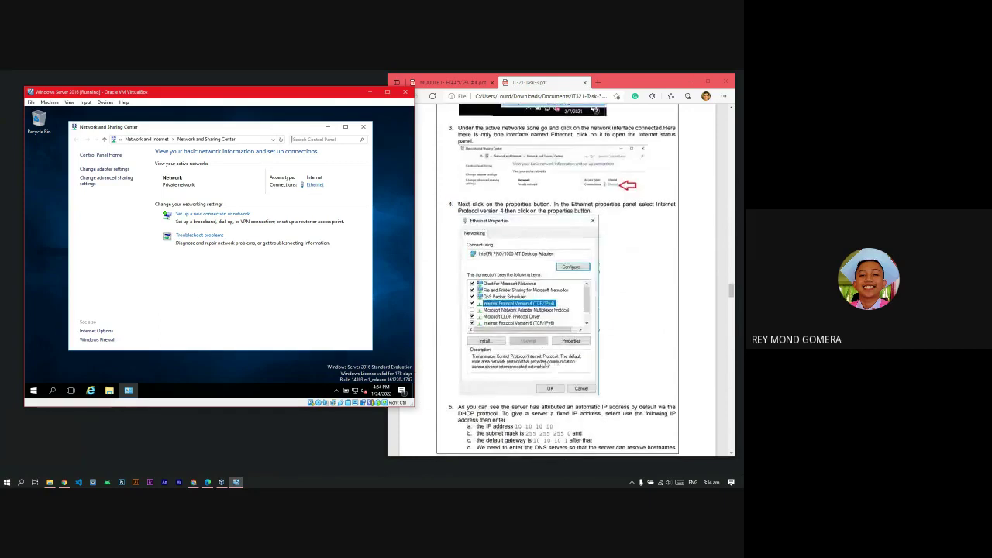
scroll(553, 335, "up", 3)
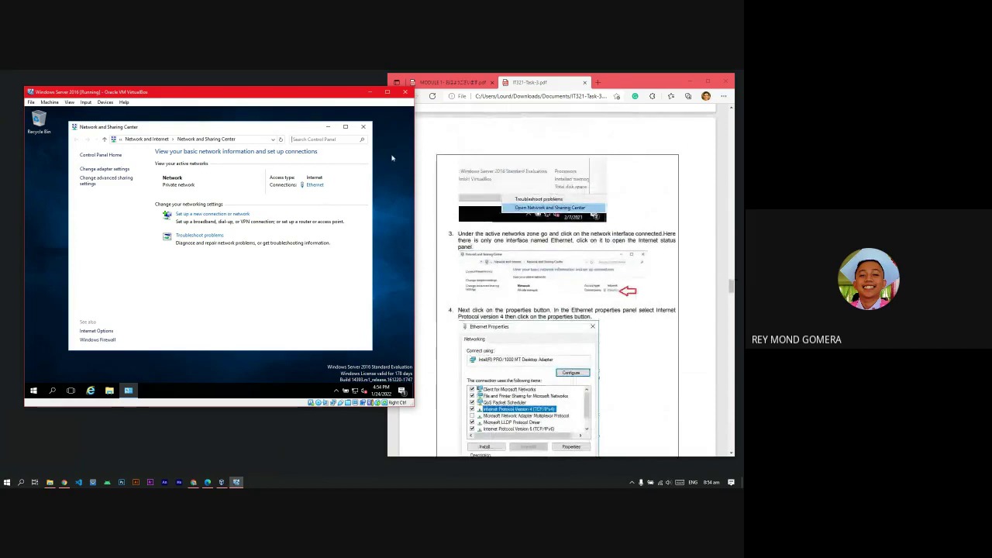
scroll(487, 234, "down", 1)
scroll(488, 234, "down", 1)
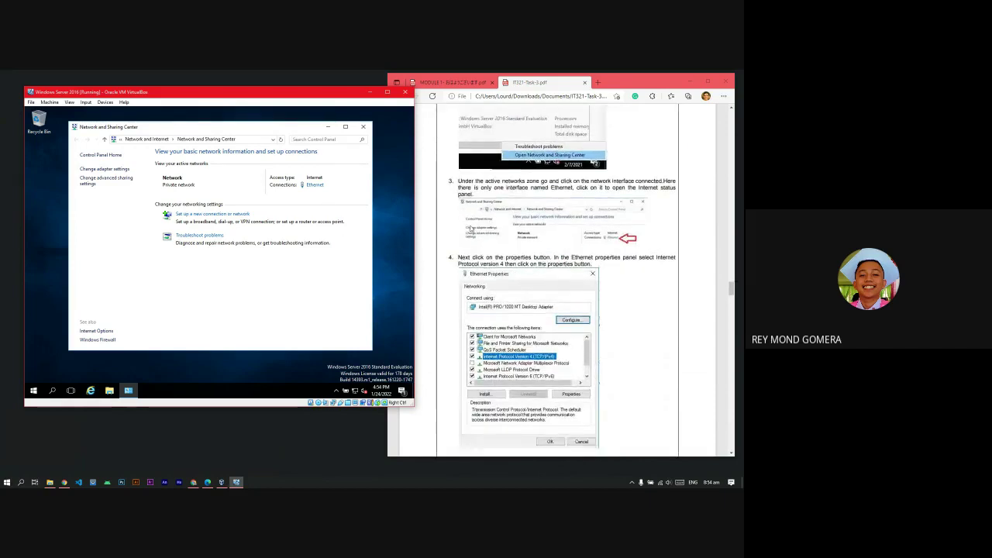
left_click(314, 186)
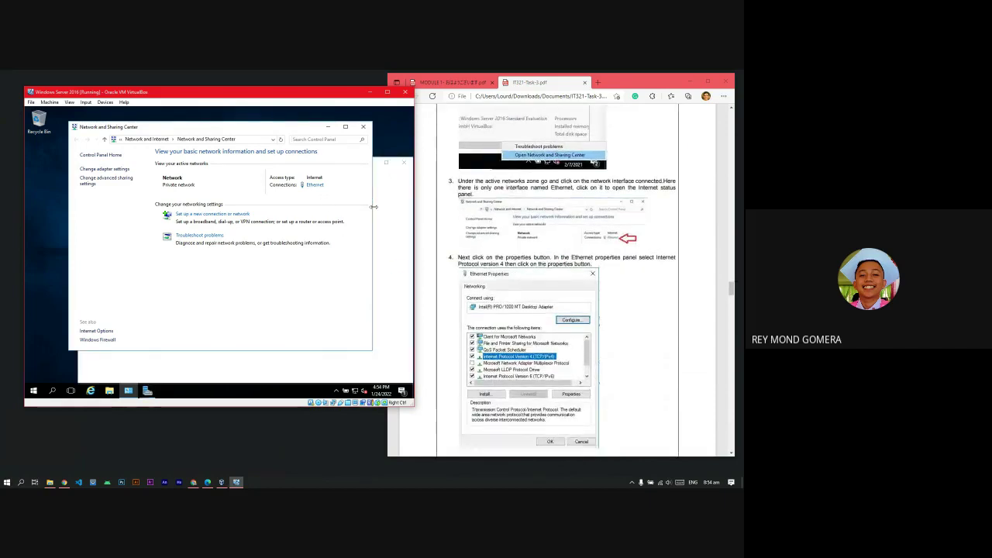
left_click_drag(295, 129, 269, 125)
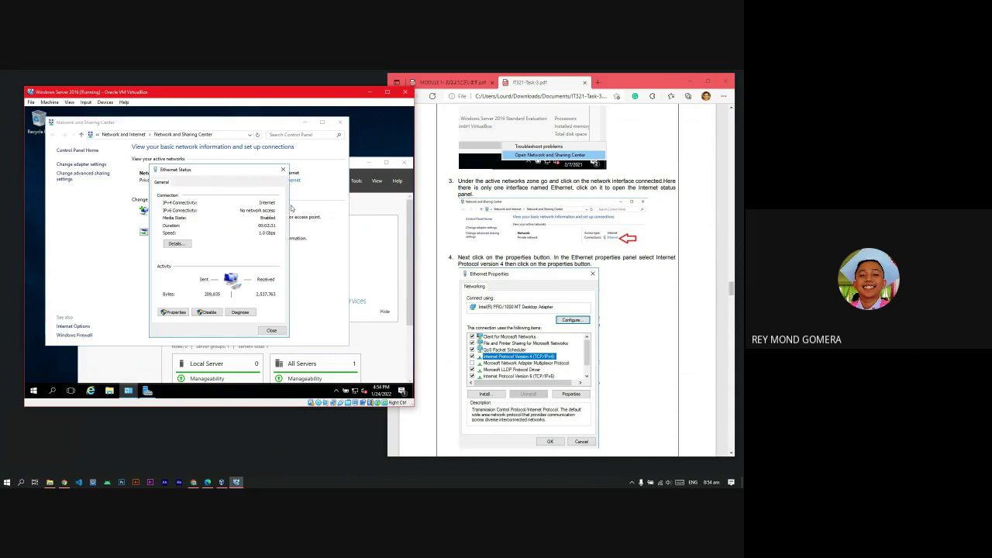
- Open the Ethernet properties from the connection's status, then the properties of Internet Protocol Version 4 (TCP/IPv4)
scroll(485, 299, "down", 1)
left_click(173, 312)
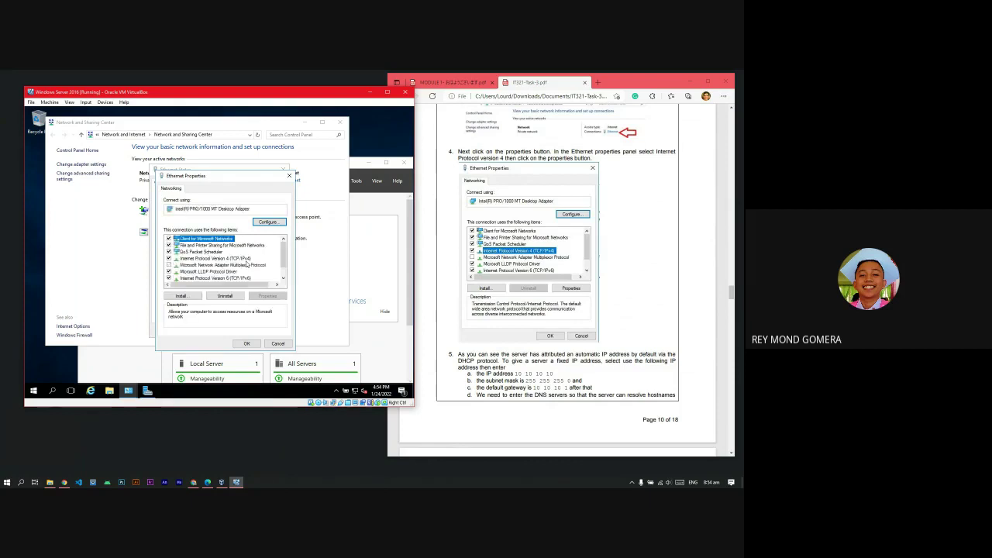
double_click(223, 259)
- Following step 5 of the PDF, assign the fixed IP address 10.10.10.10, subnet mask 255.255.255.0 and default gateway 10.10.10.1
scroll(502, 318, "down", 4)
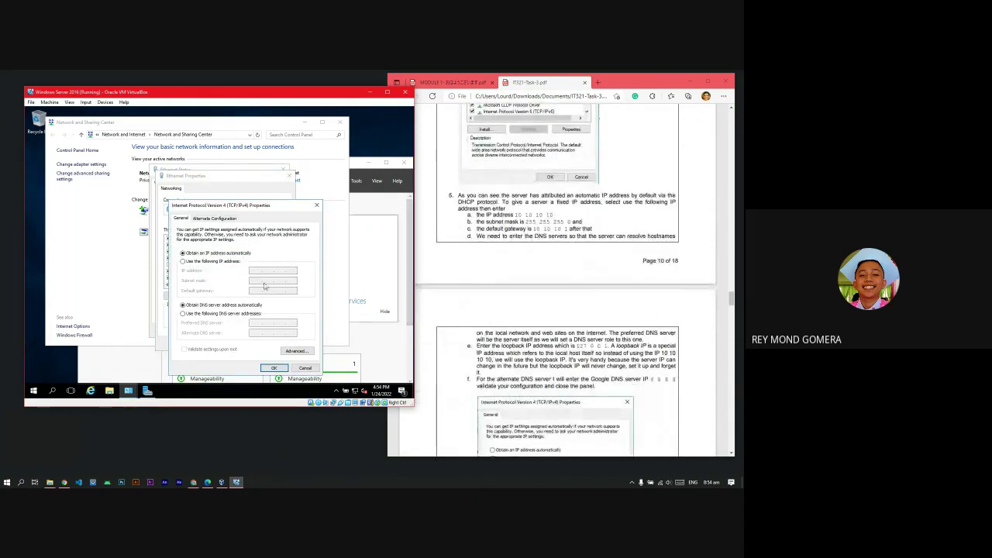
left_click(206, 263)
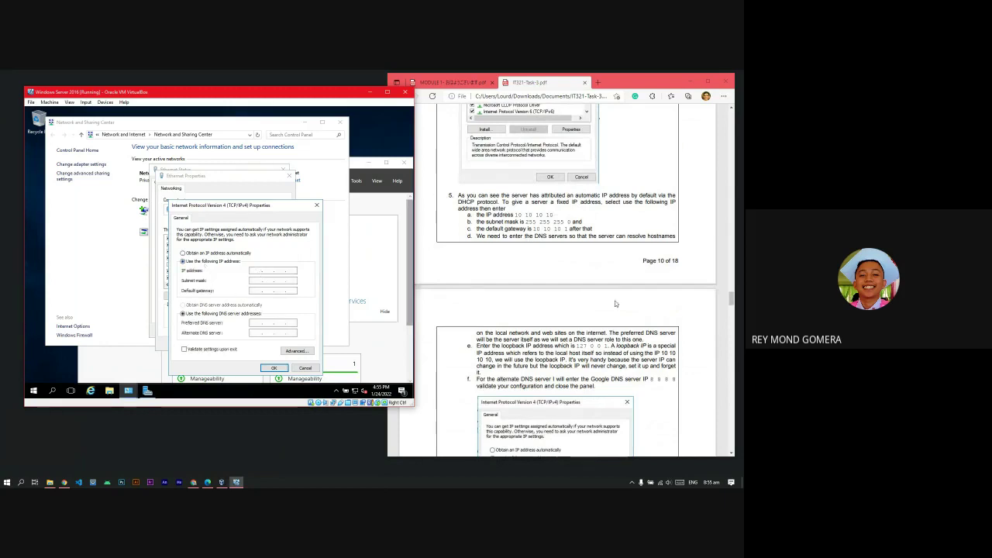
scroll(585, 290, "down", 4)
scroll(586, 289, "up", 3)
scroll(566, 287, "down", 1)
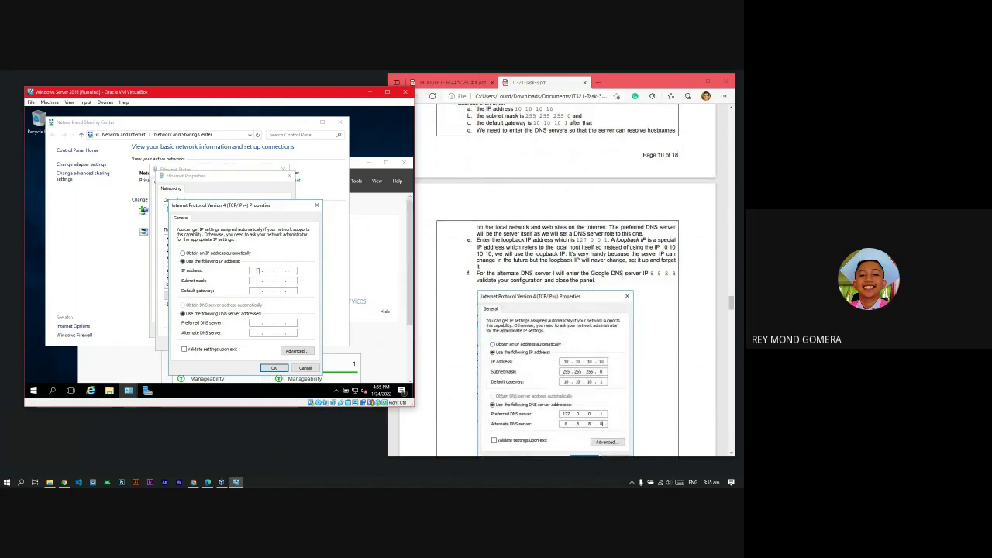
left_click(259, 271)
type("10")
type(".101")
left_click(257, 281)
type("255")
type("10")
type(".10.1")
- Set the preferred DNS server to 127.0.0.1 and the alternate DNS server to 8.8.8.8
type(". 0 . 0 .")
type("1")
left_click(259, 334)
type("8 ")
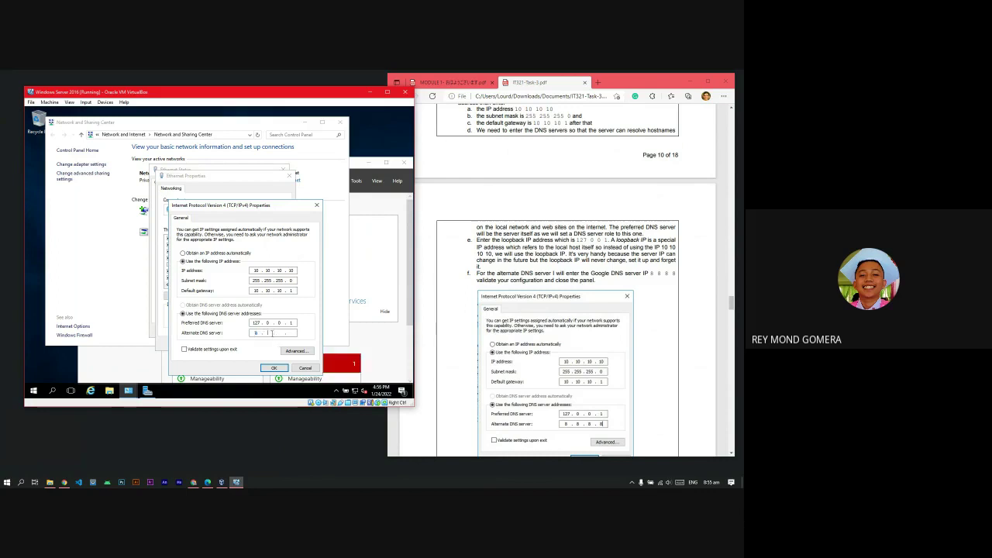
type(". 8 . 8")
- Compare the entered IPv4 addresses with the PDF's example and preview step 6 on testing the server connectivity
scroll(616, 376, "down", 2)
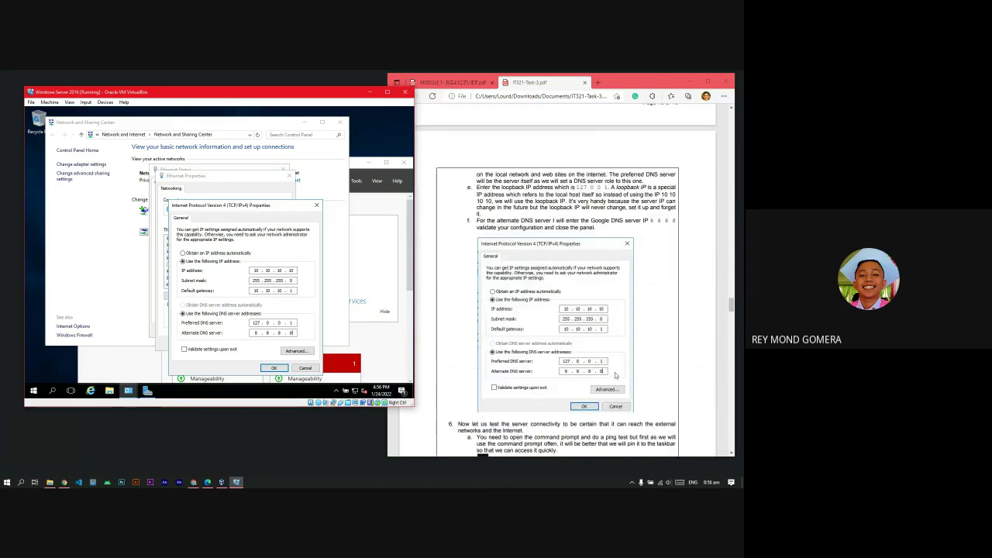
scroll(599, 310, "down", 4)
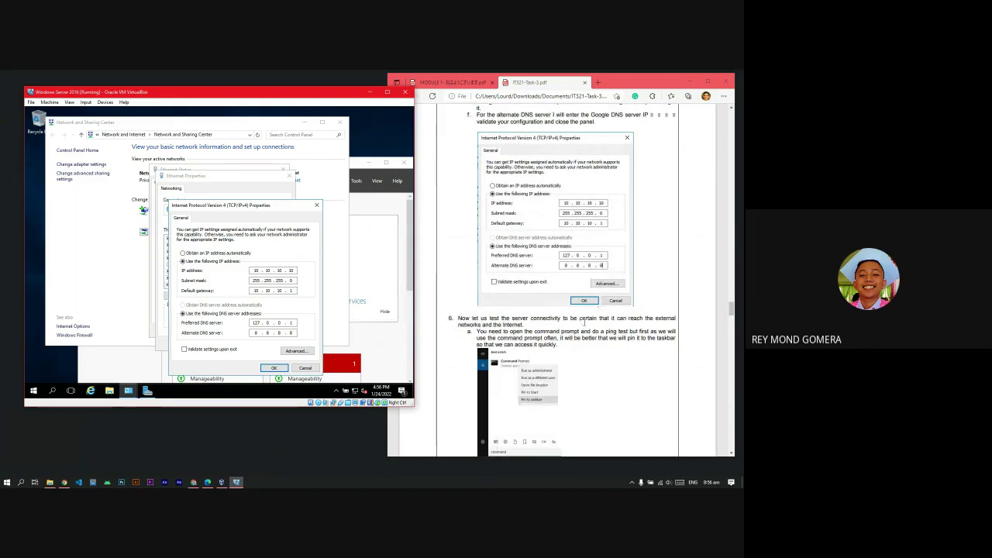
scroll(584, 324, "up", 4)
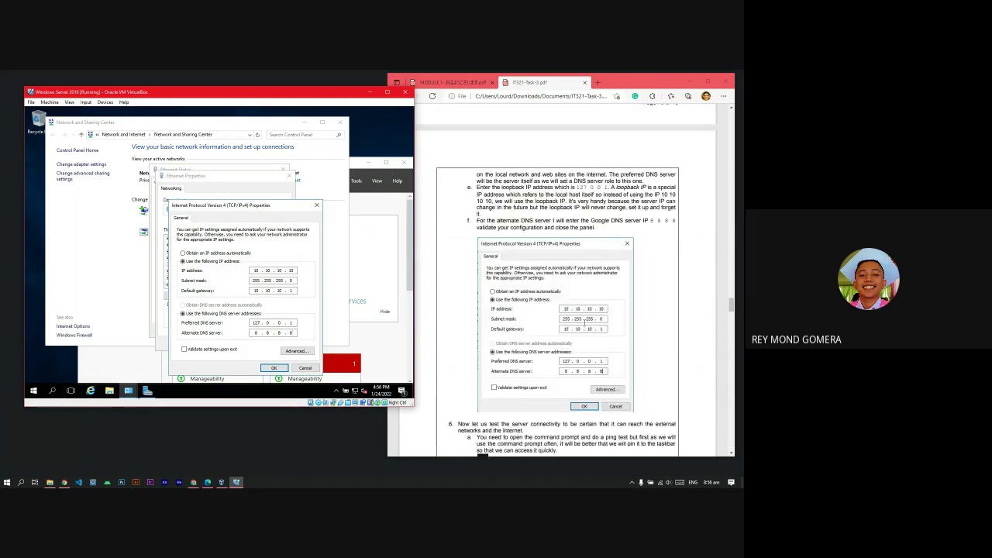
double_click(255, 322)
scroll(642, 328, "down", 3)
scroll(642, 328, "down", 2)
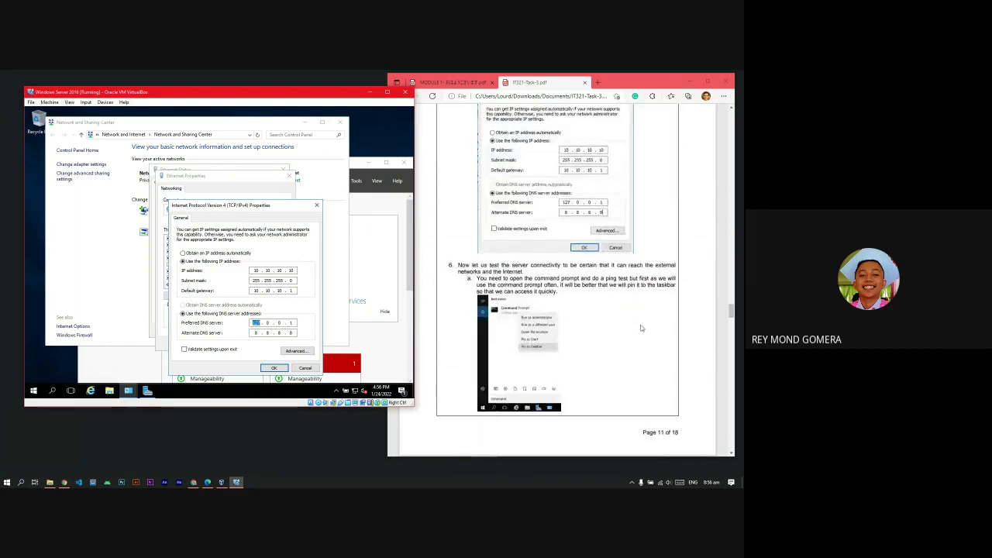
left_click_drag(254, 207, 248, 199)
scroll(657, 290, "up", 5)
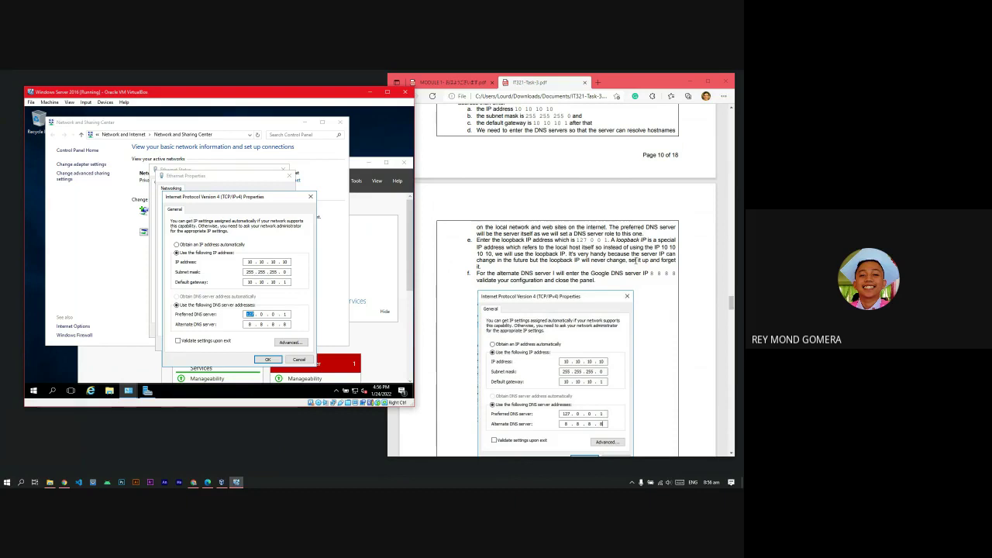
scroll(647, 353, "down", 3)
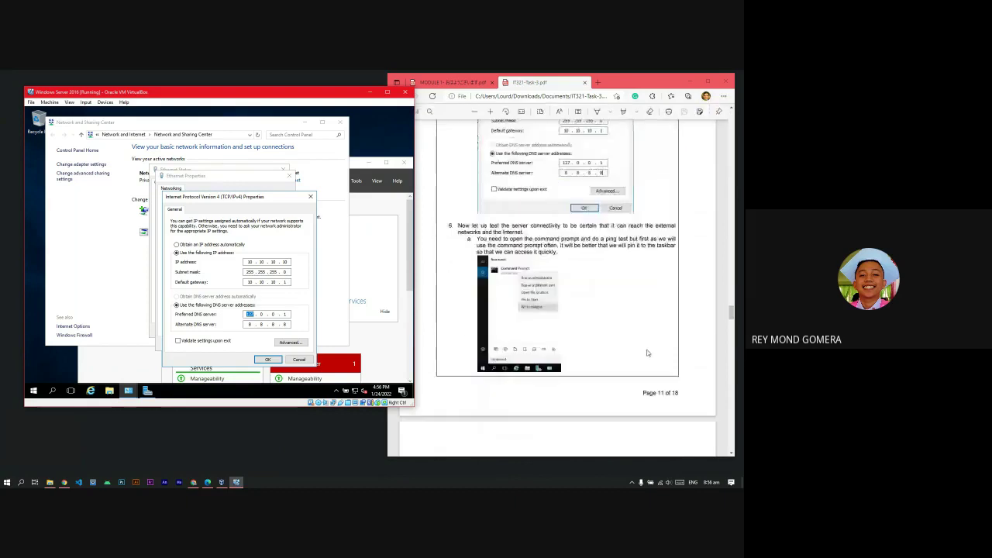
scroll(647, 353, "up", 2)
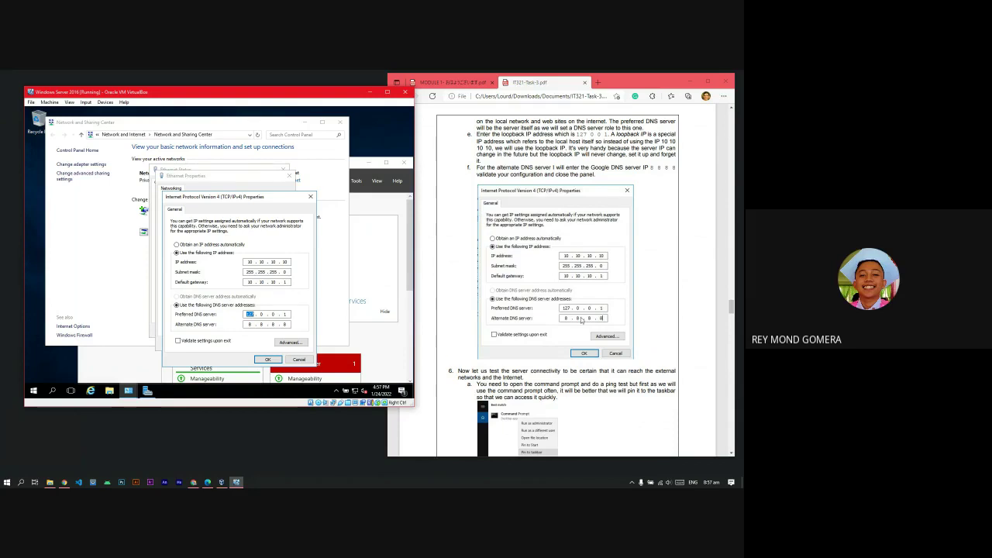
left_click(274, 314)
left_click(650, 483)
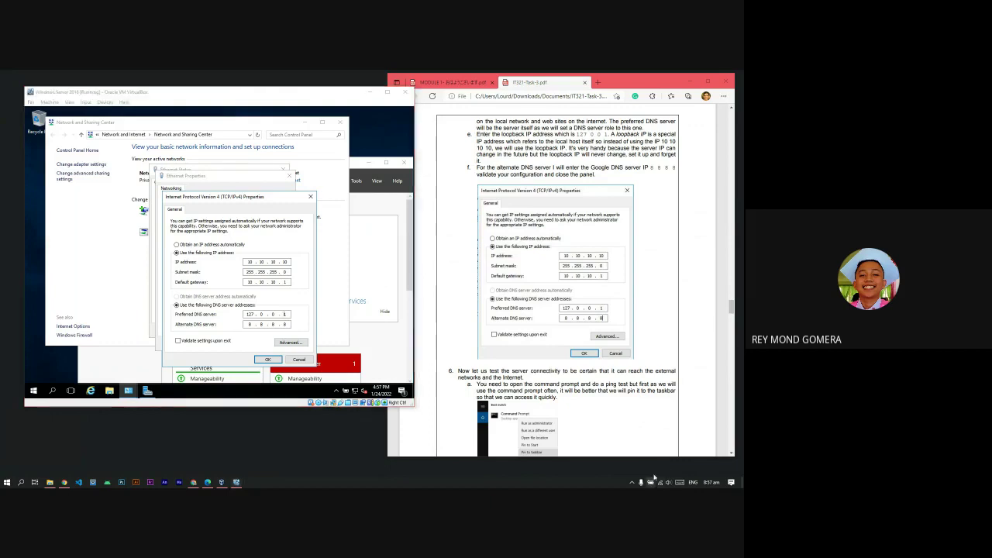
right_click(650, 482)
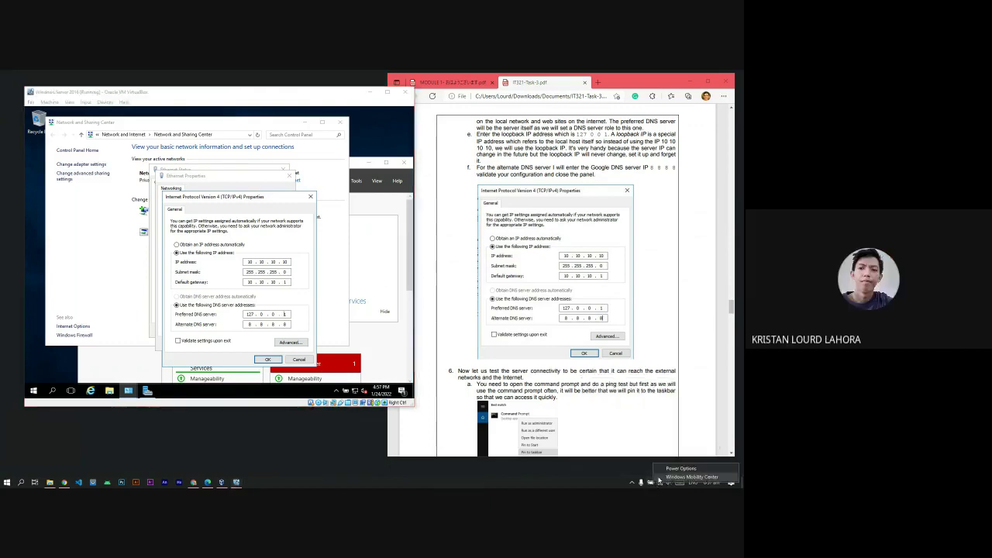
left_click(272, 204)
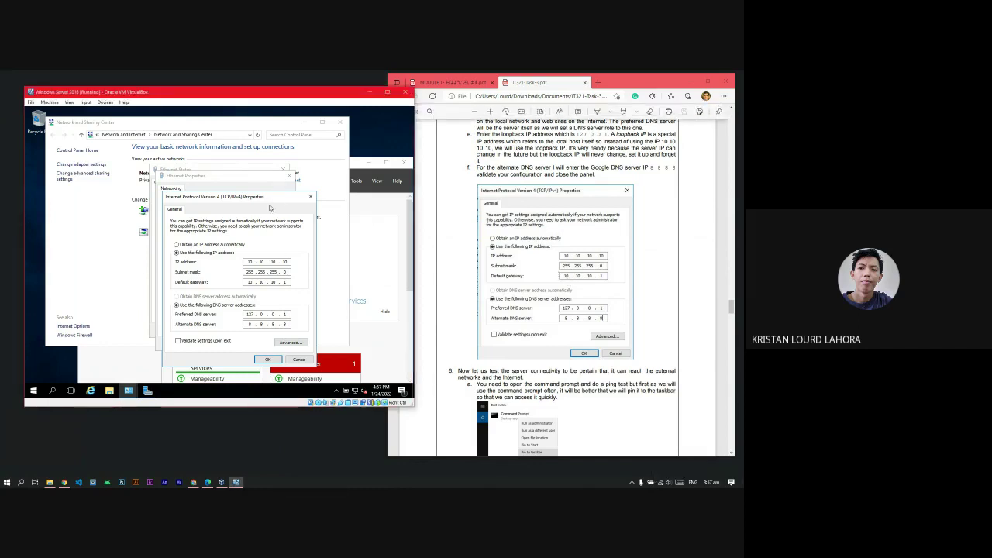
- Recheck the PDF's example, apply the IPv4 and Ethernet properties, and close the Ethernet status
left_click_drag(272, 202, 267, 195)
scroll(566, 279, "down", 2)
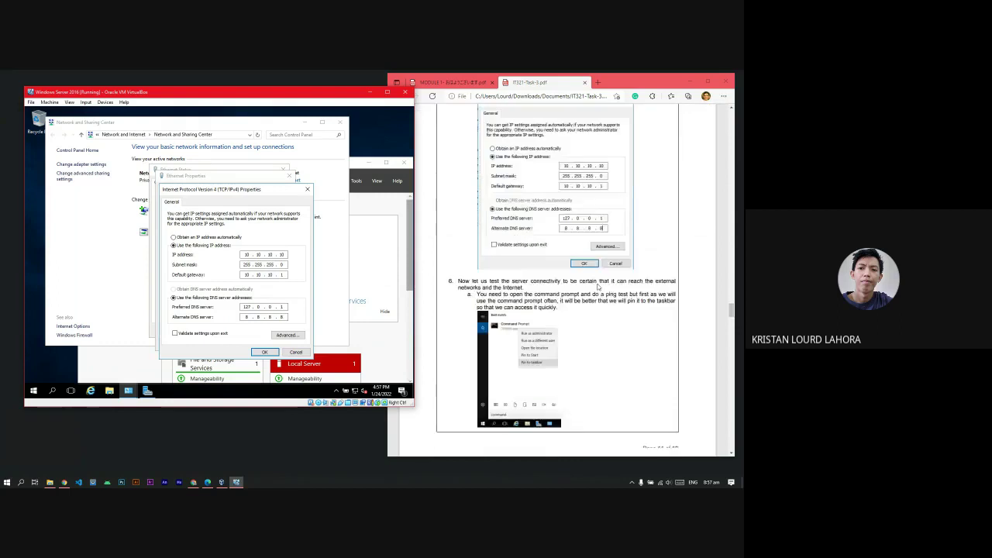
scroll(509, 297, "up", 2)
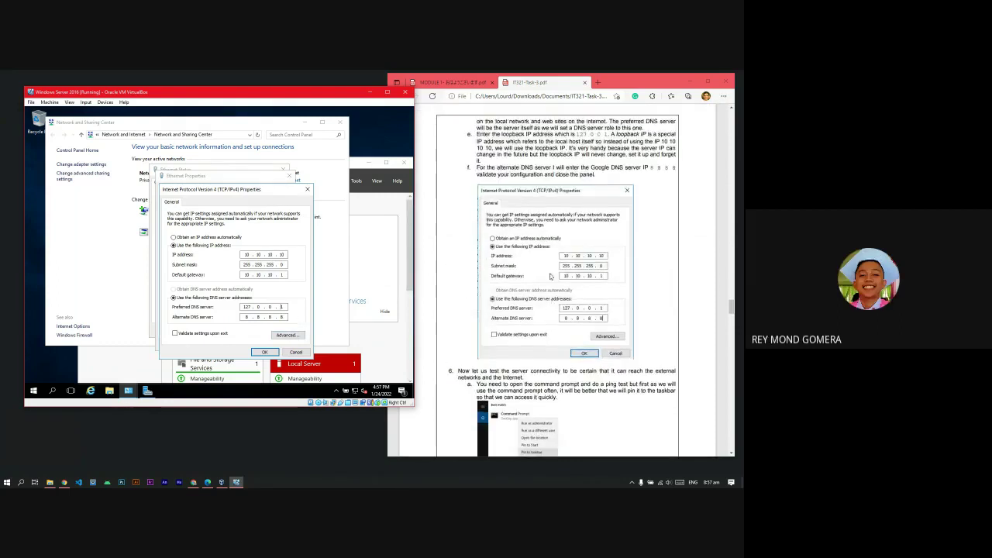
scroll(509, 297, "down", 3)
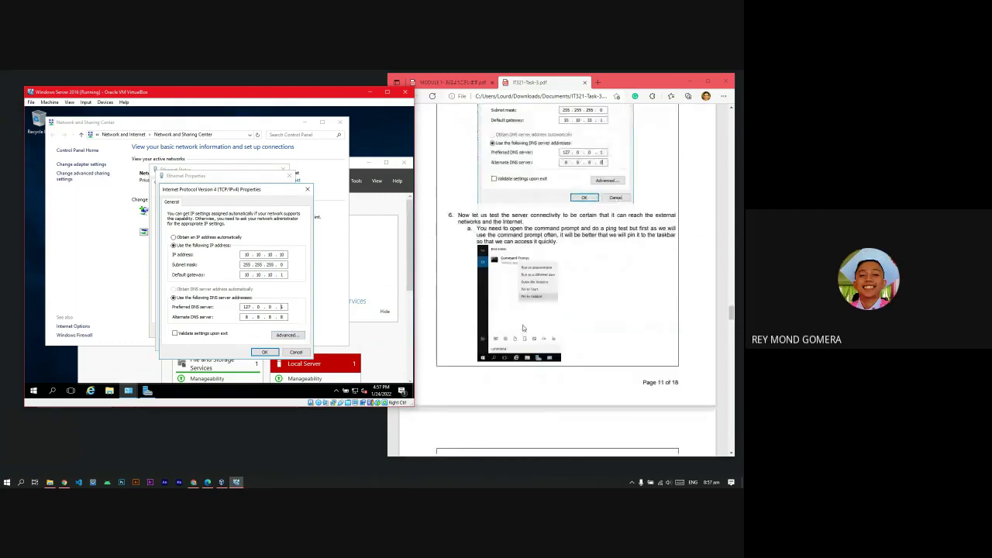
left_click(264, 353)
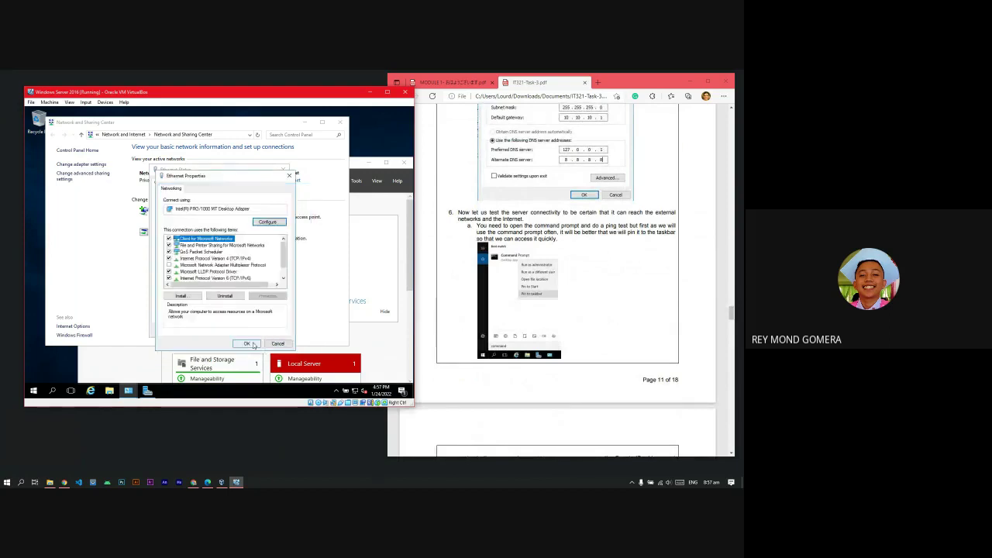
scroll(578, 171, "up", 3)
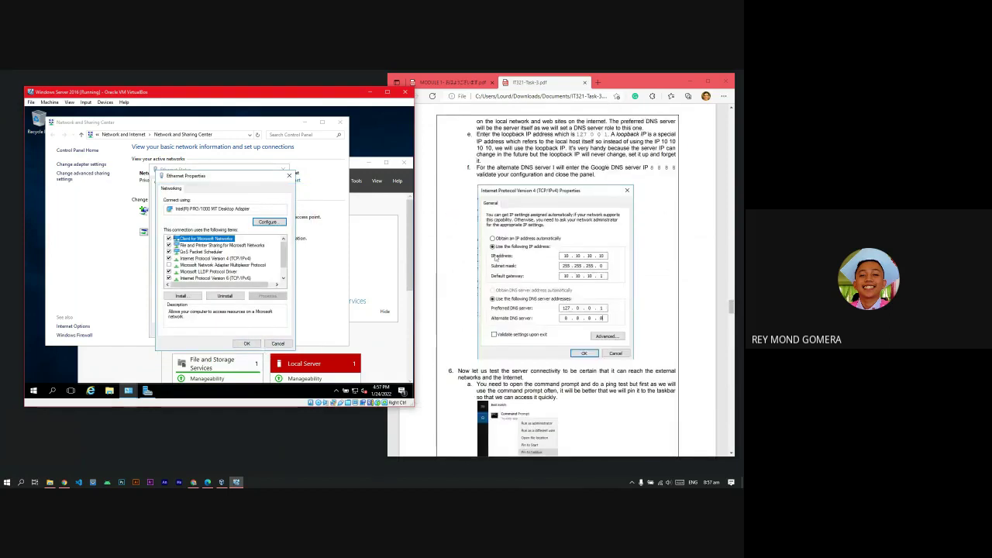
scroll(495, 258, "down", 2)
left_click(246, 343)
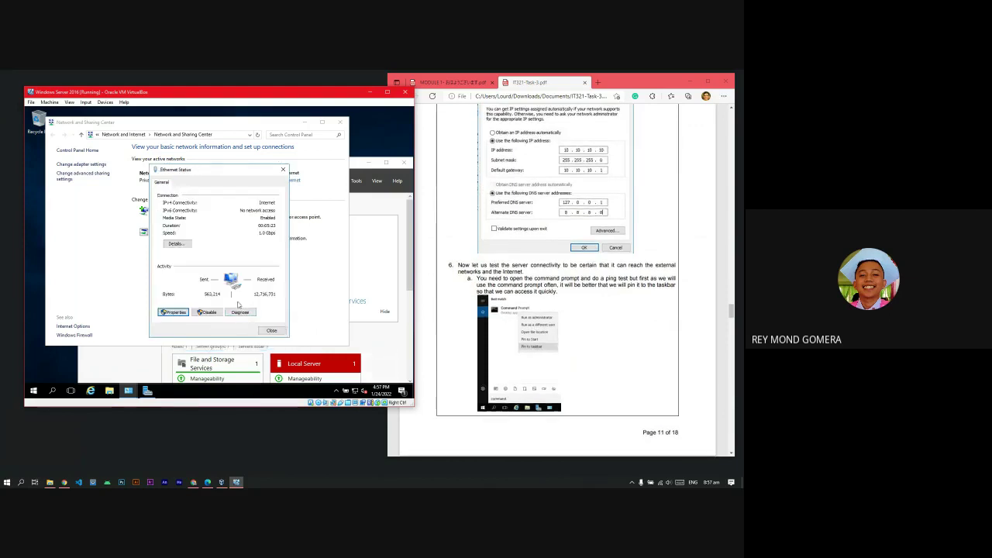
left_click(271, 330)
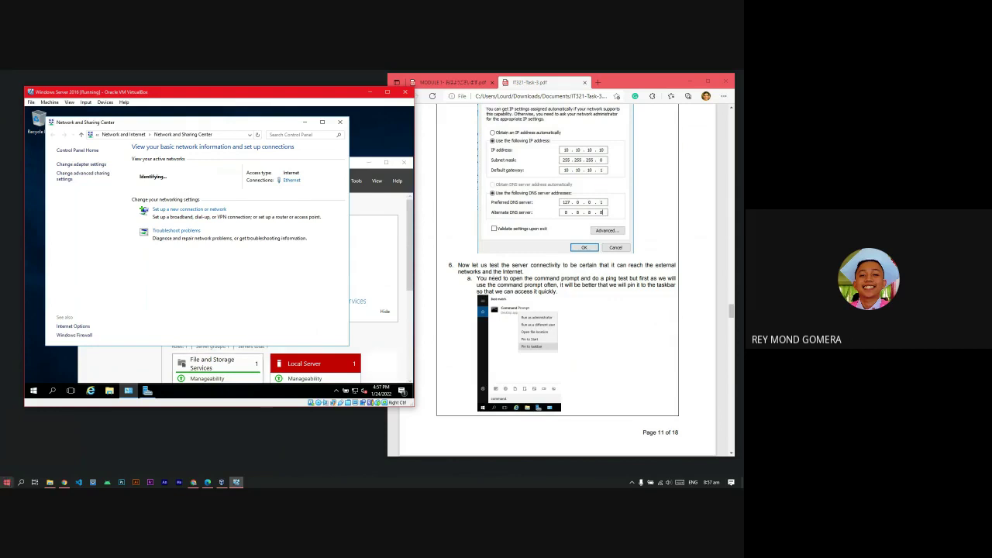
- Following step 6a, search the virtual machine for cmd and pin Command Prompt to the taskbar
left_click(33, 390)
left_click(53, 391)
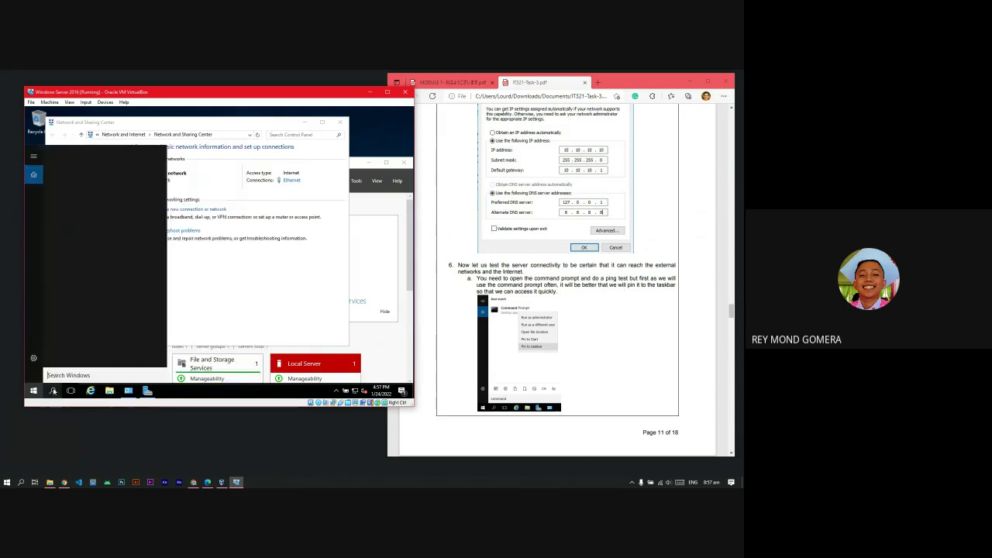
type("c")
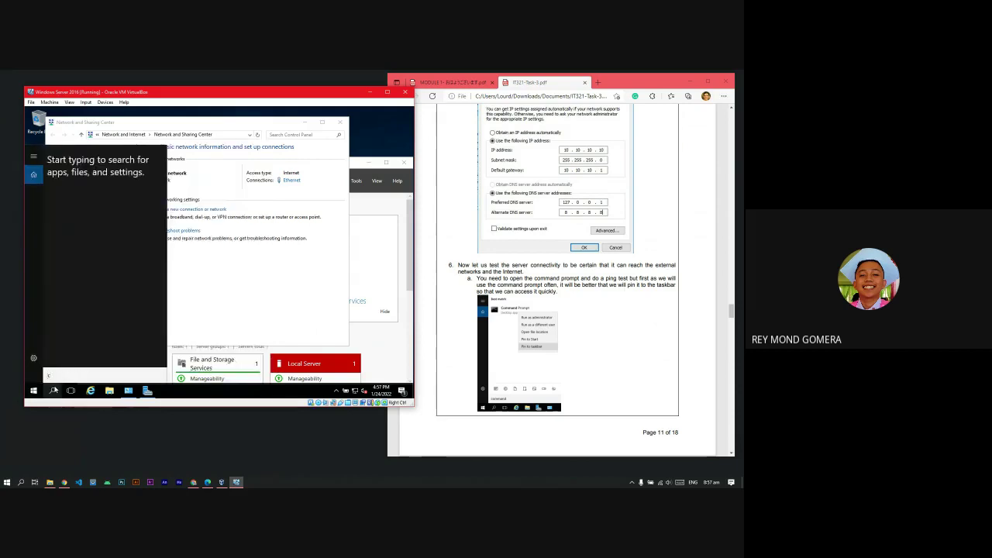
type("md")
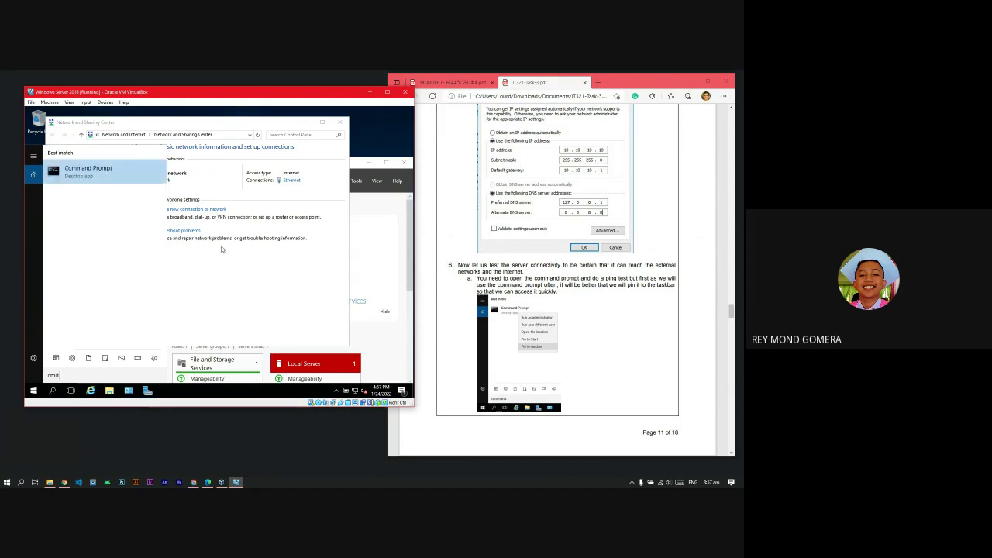
right_click(124, 179)
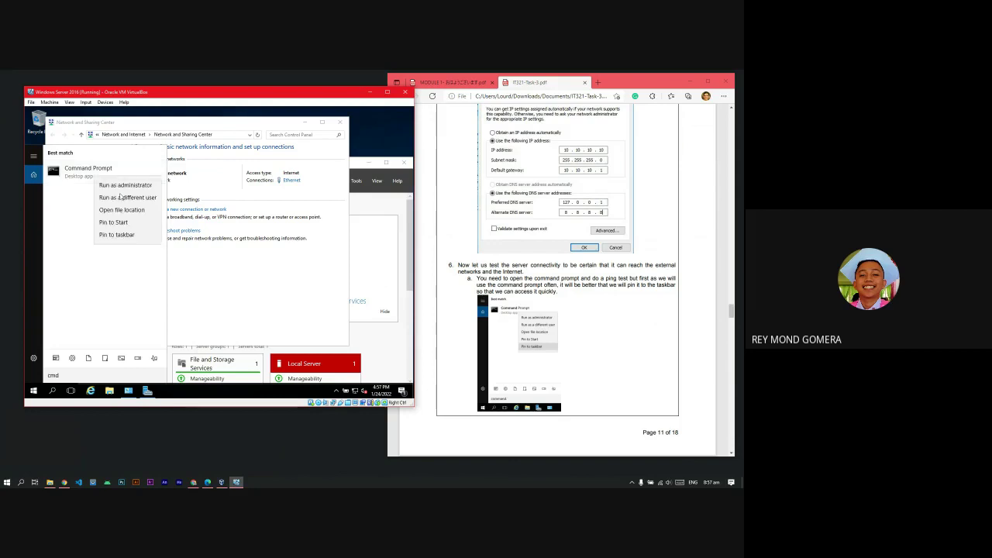
left_click(142, 234)
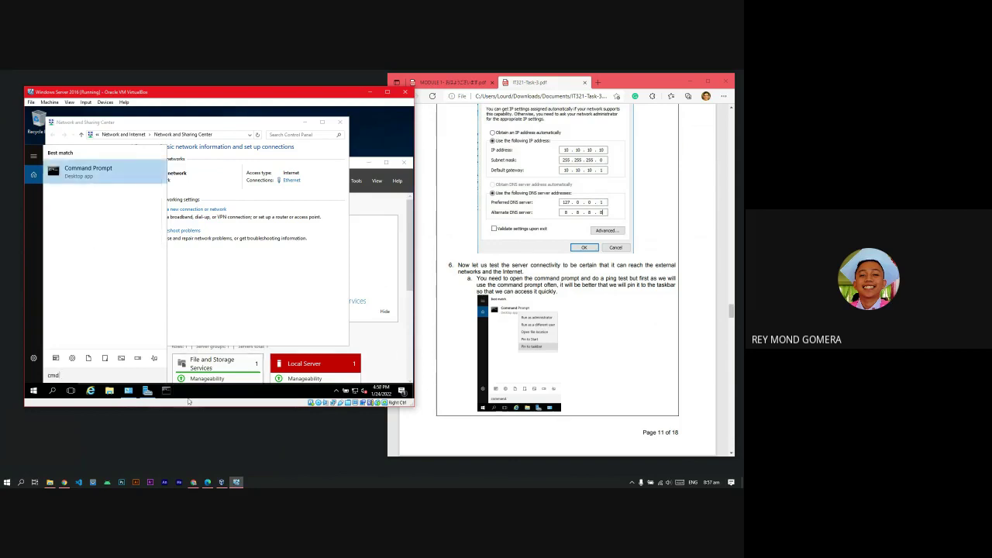
- Read step 6b in the PDF and open the Command Prompt in the virtual machine
scroll(558, 328, "down", 5)
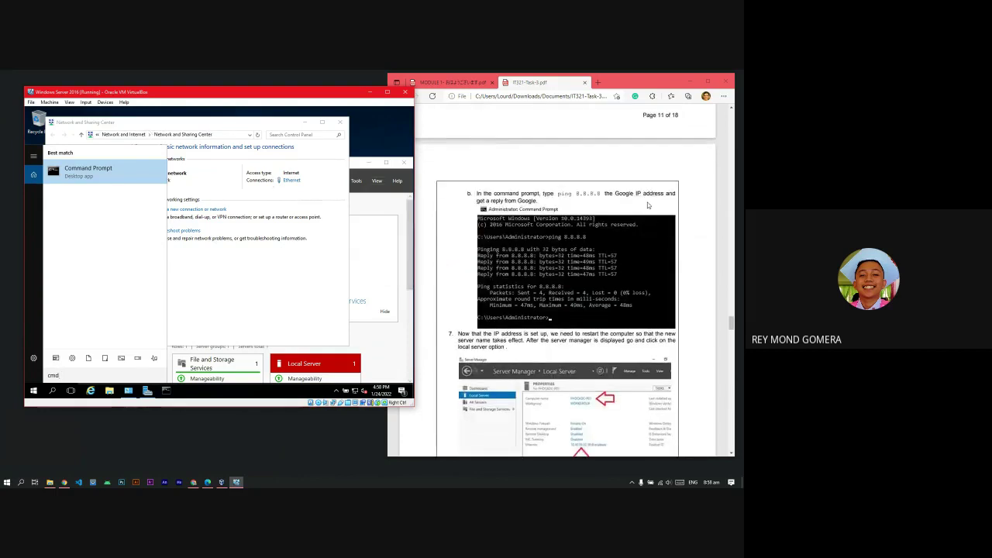
right_click(131, 178)
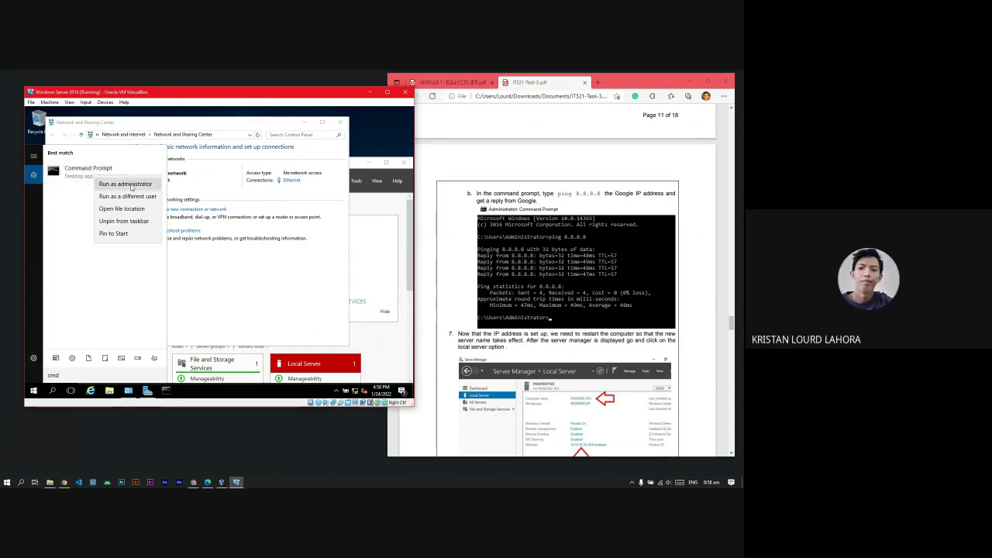
scroll(604, 292, "up", 3)
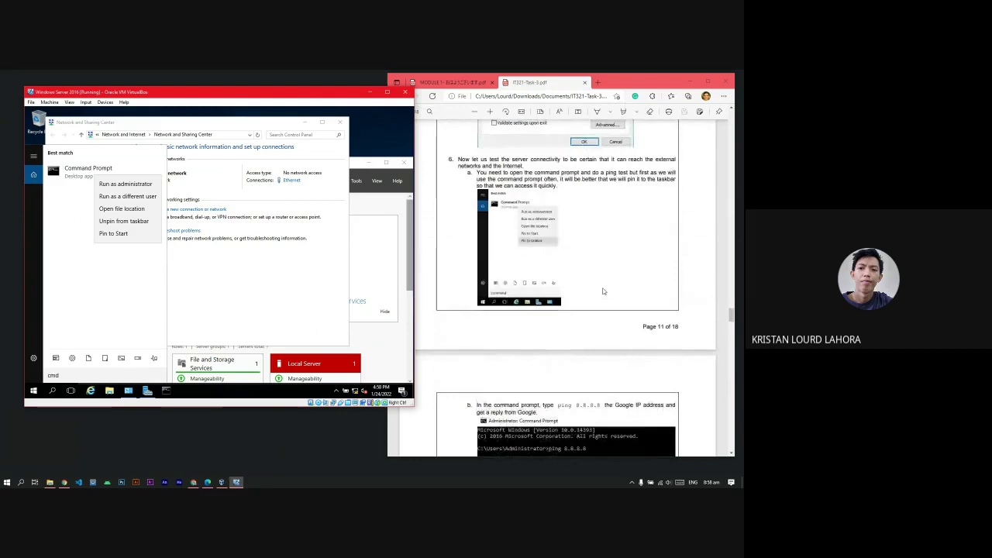
scroll(604, 291, "down", 8)
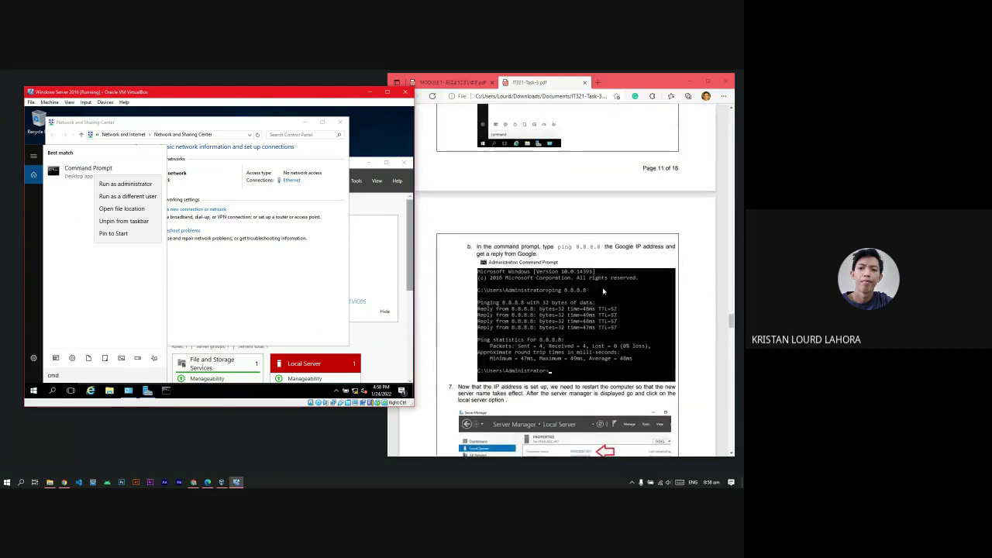
scroll(604, 291, "up", 2)
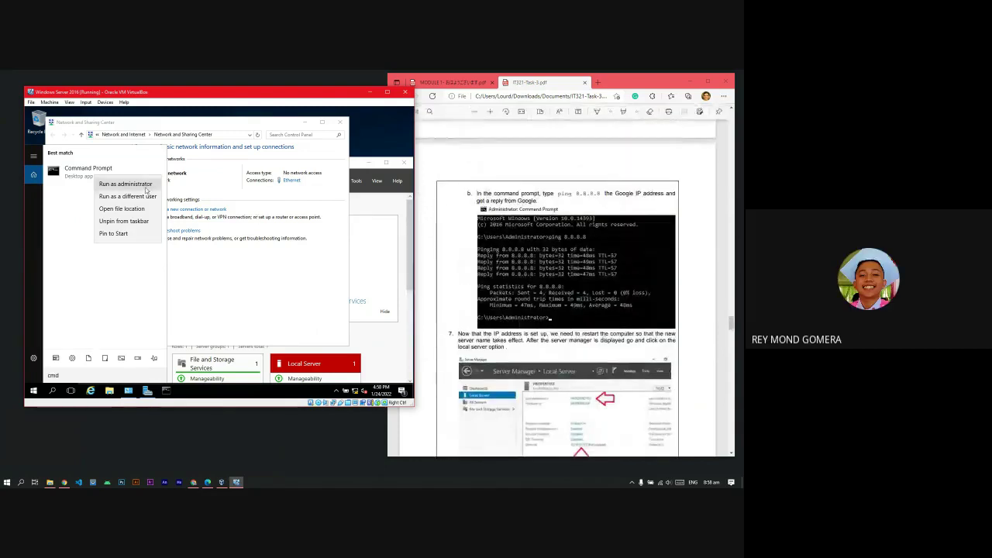
key("Escape")
key("Return")
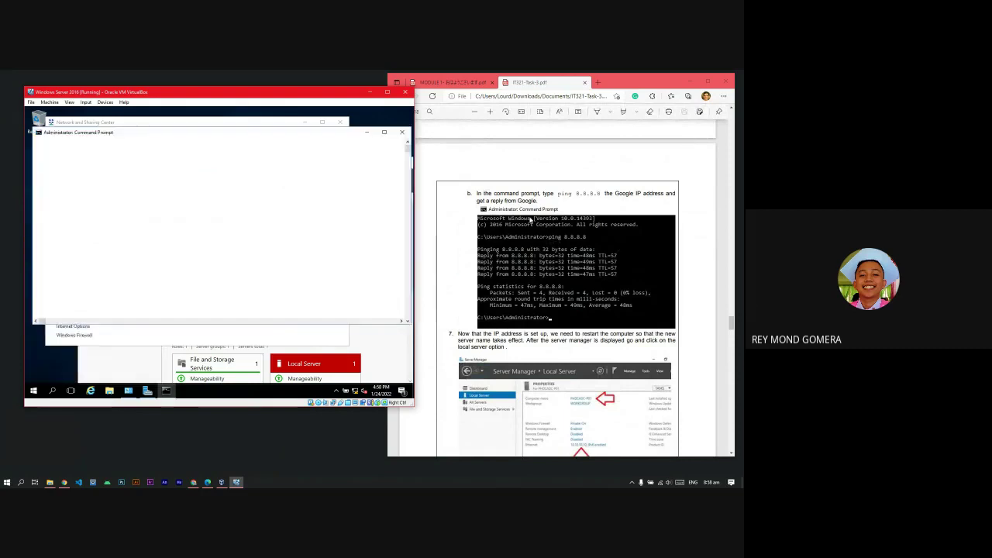
left_click_drag(190, 135, 194, 139)
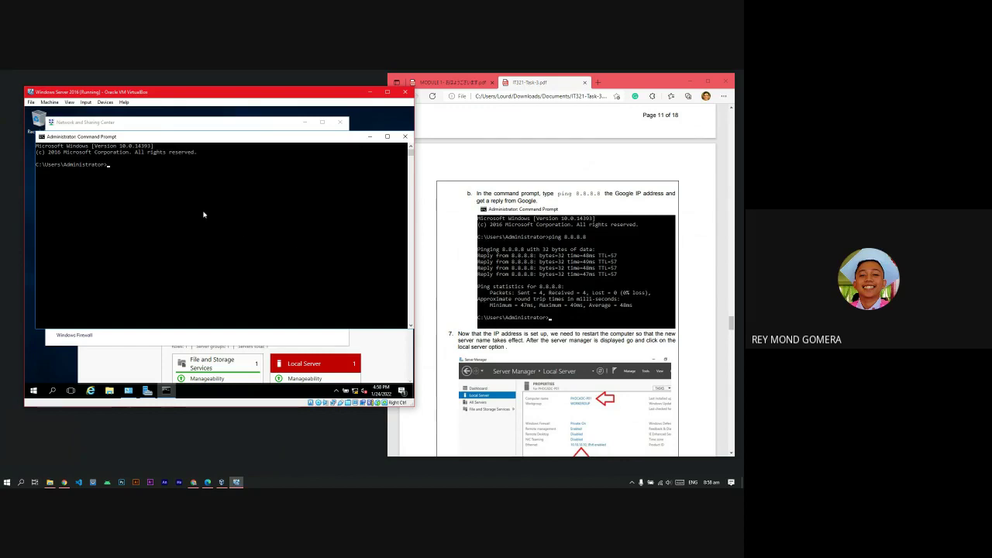
- Ping 8.8.8.8 from the Command Prompt and compare the replies with the PDF's example
type("ping 8.8.8.8")
key("Return")
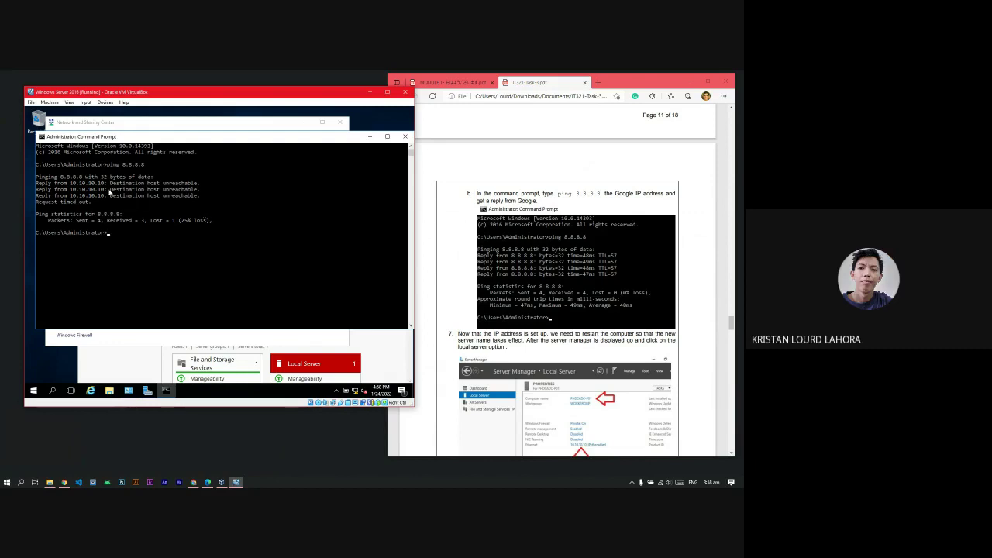
left_click_drag(211, 196, 41, 187)
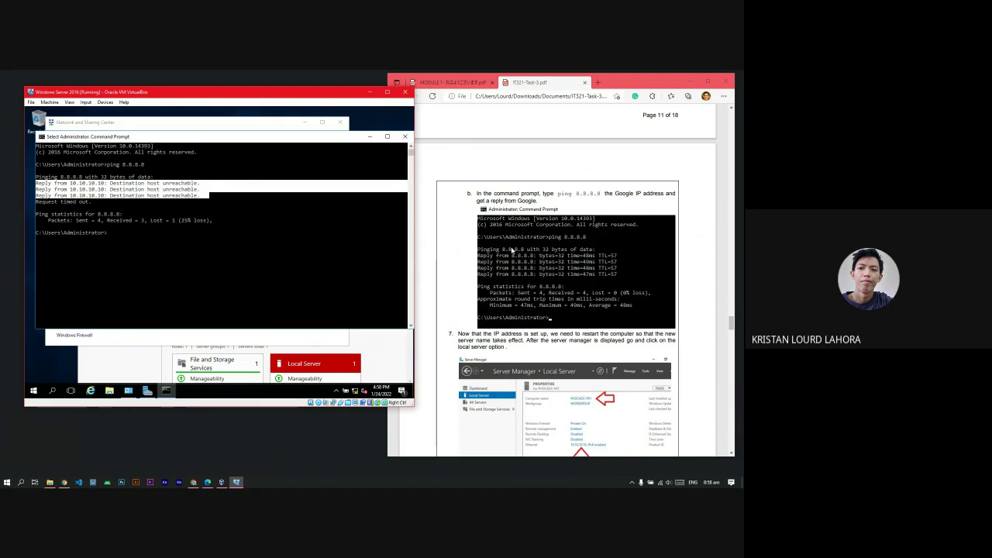
left_click_drag(250, 176, 253, 196)
scroll(241, 212, "down", 1)
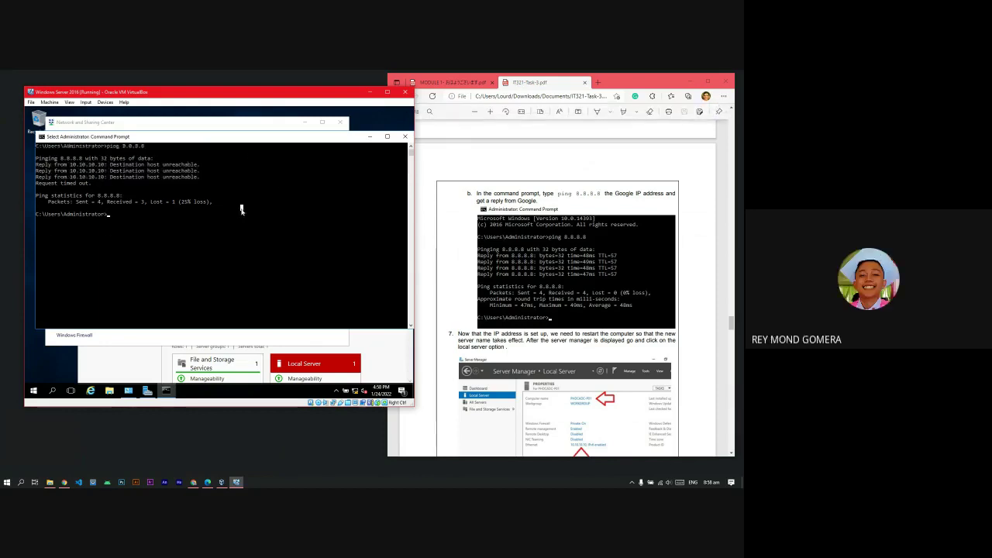
- Shift the Command Prompt window slightly lower and repeat the ping to 8.8.8.8
scroll(241, 211, "down", 2)
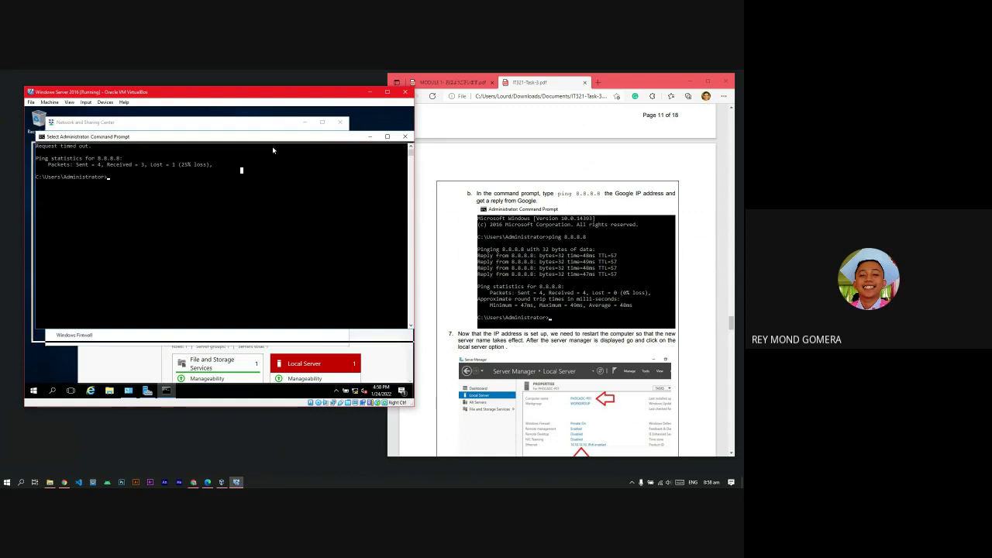
left_click_drag(273, 139, 275, 149)
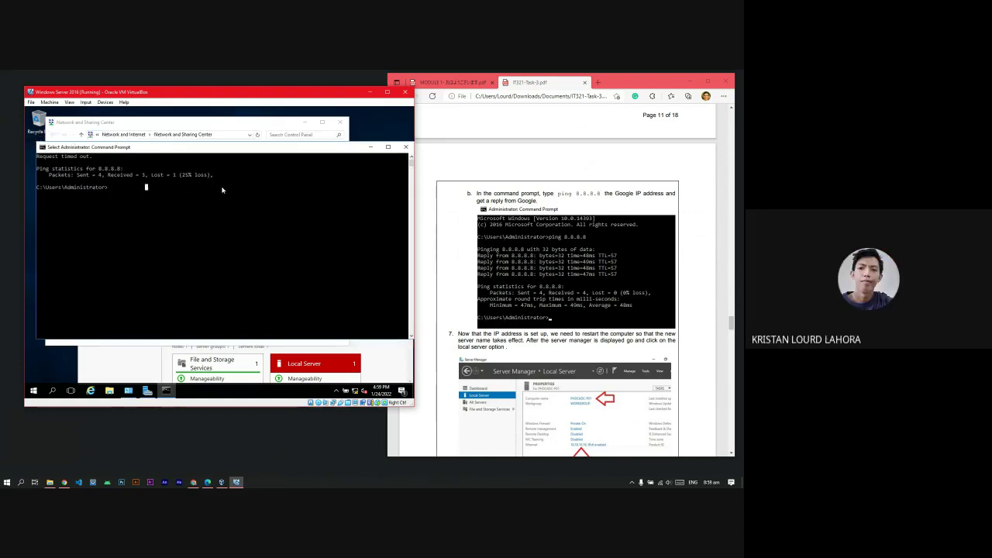
type("ping 8.8.8.8")
key("Return")
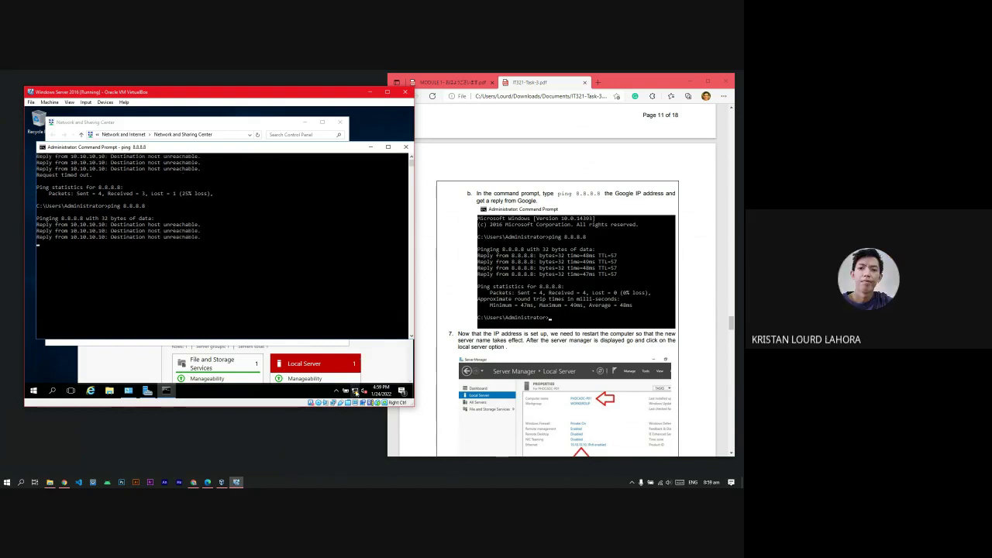
- Check the virtual machine's network connection in the Ethernet settings and close the Settings window
mouse_move(357, 392)
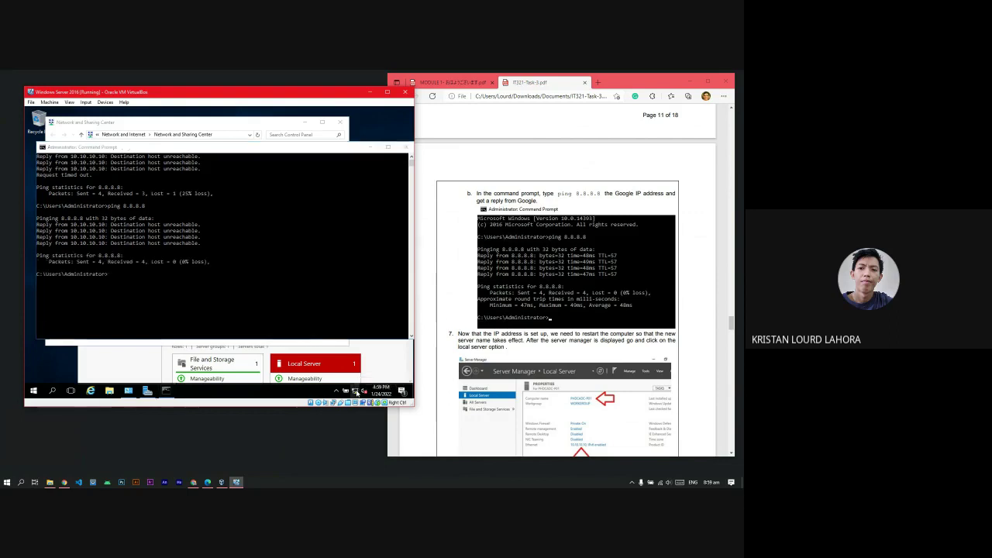
left_click(356, 392)
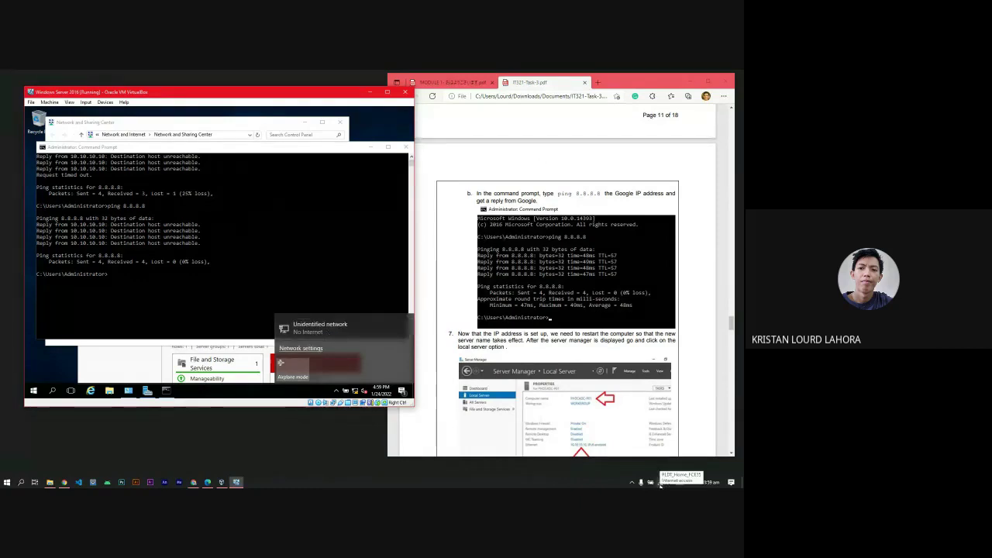
left_click(308, 332)
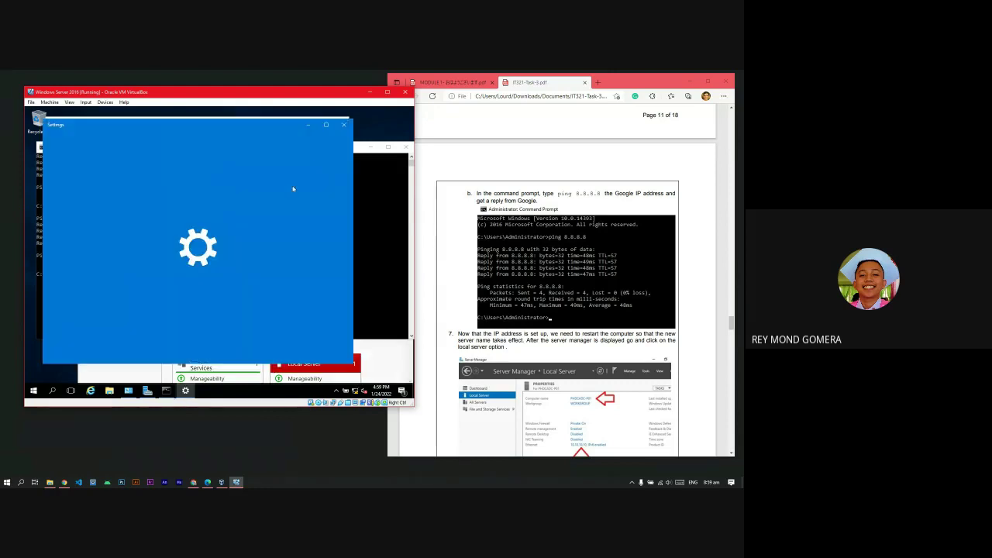
left_click(343, 128)
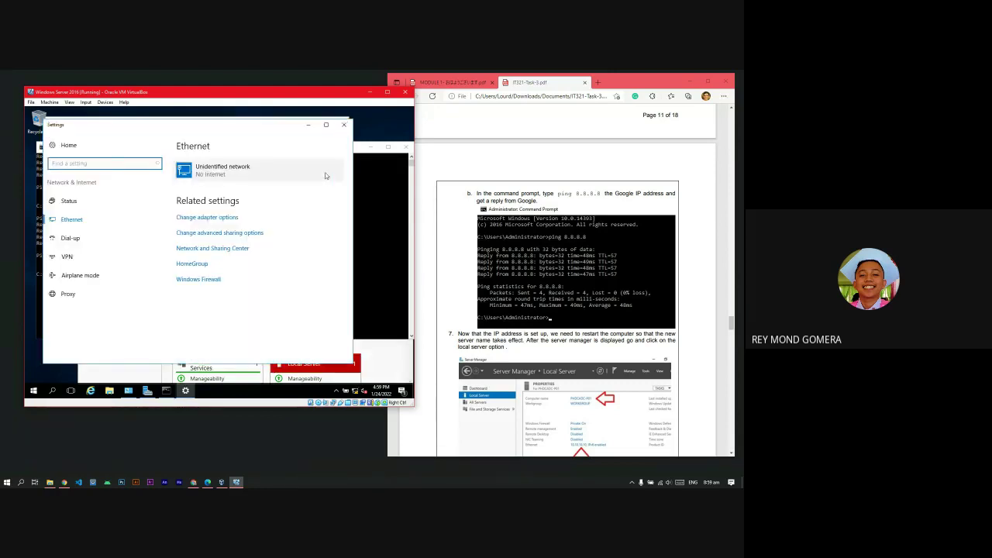
- Return to the Command Prompt and run ping 8.8.8.8 a third time
left_click(131, 275)
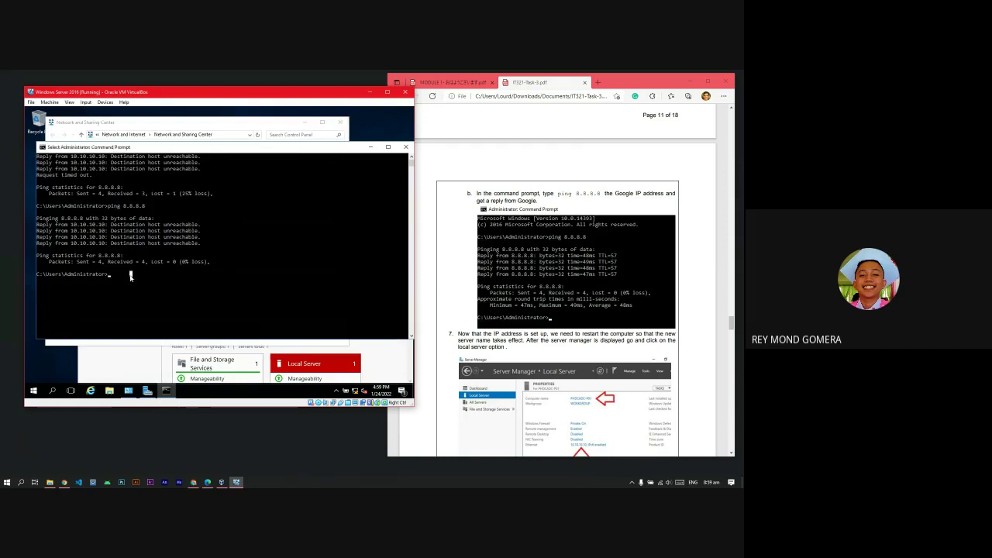
right_click(131, 276)
type("ping 8.8.8.")
key("Return")
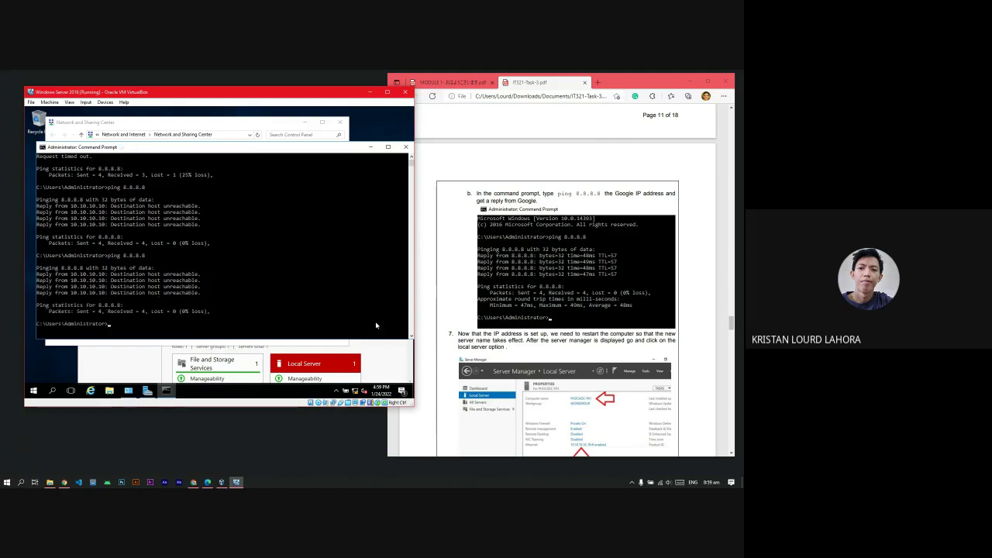
- Check the network status again and open the Ethernet connection's Internet Protocol Version 4 properties from the Network and Sharing Center
left_click(355, 391)
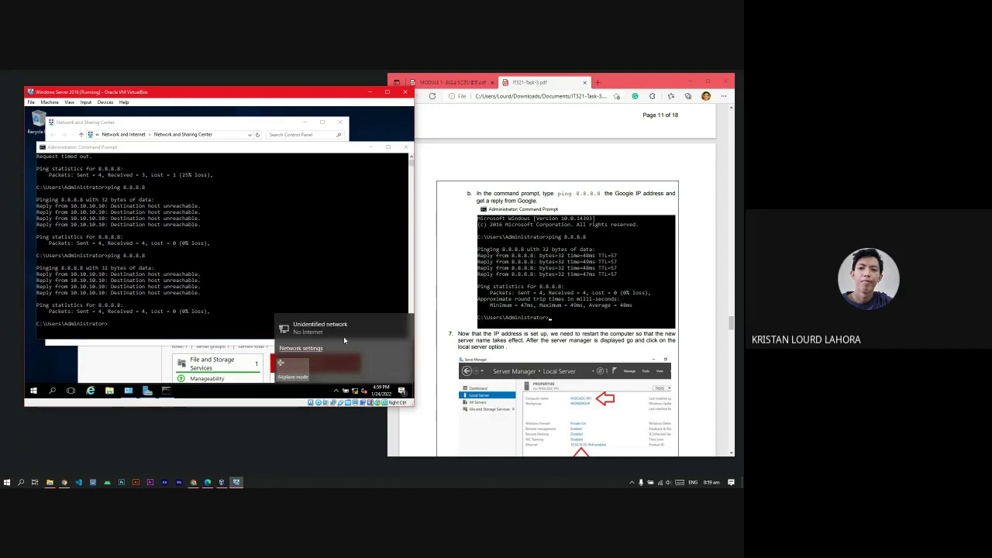
right_click(357, 391)
left_click(357, 387)
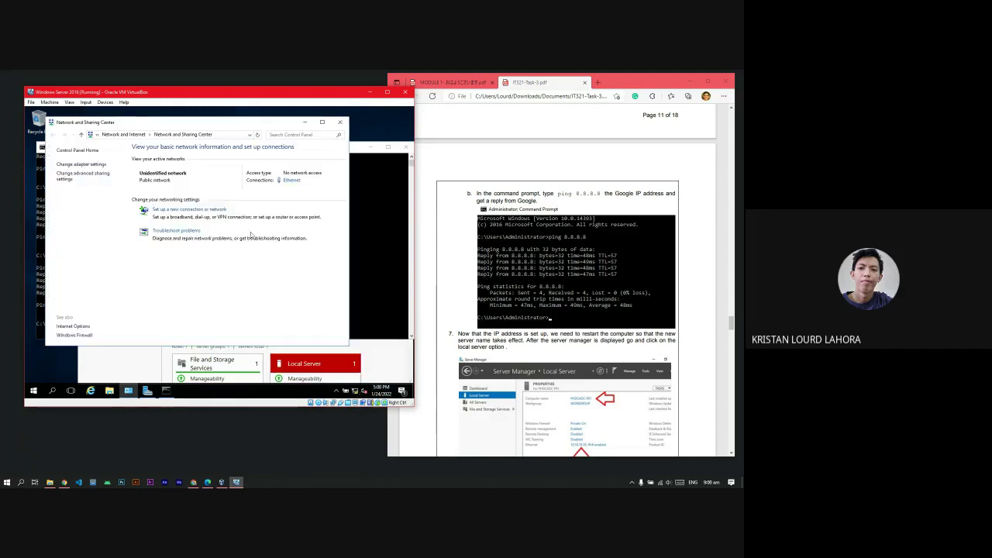
left_click(290, 180)
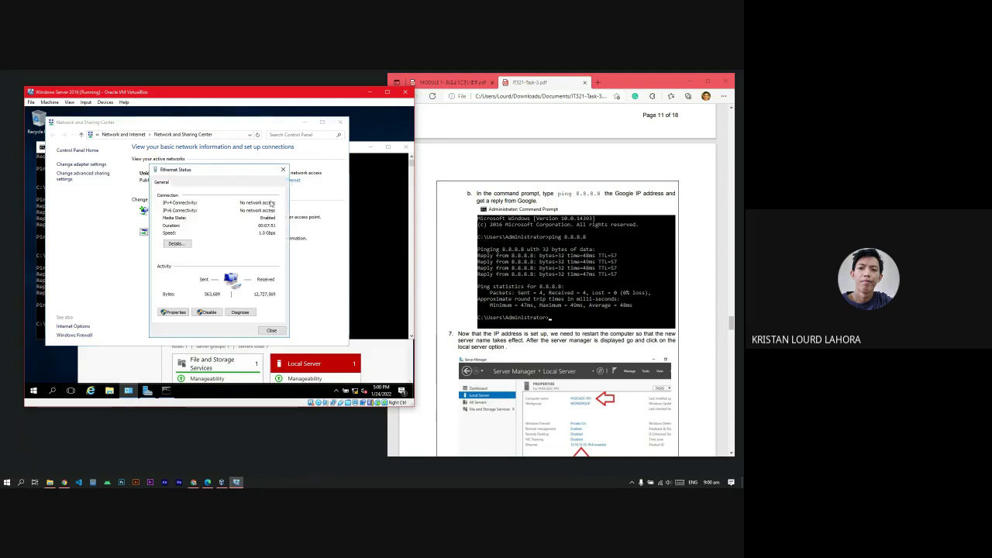
left_click(174, 311)
left_click(239, 259)
double_click(239, 259)
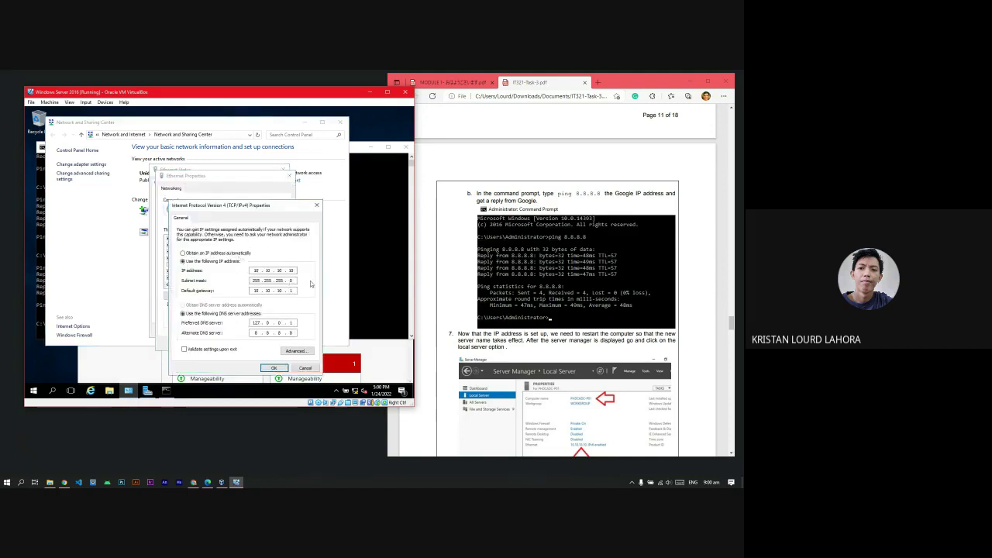
- Compare the entered IPv4 and DNS addresses with the PDF's example under step 5f
scroll(603, 284, "down", 5)
scroll(602, 284, "up", 10)
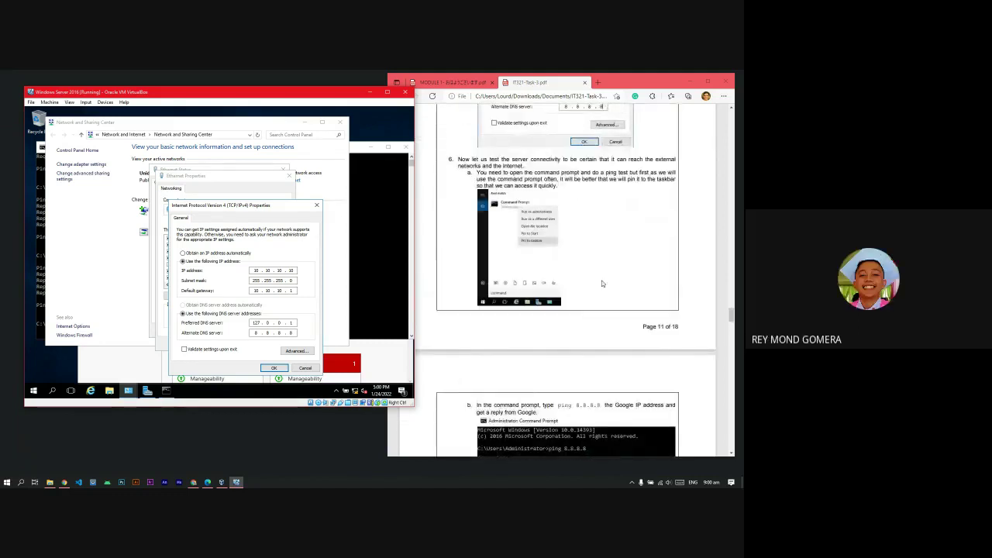
scroll(602, 284, "up", 3)
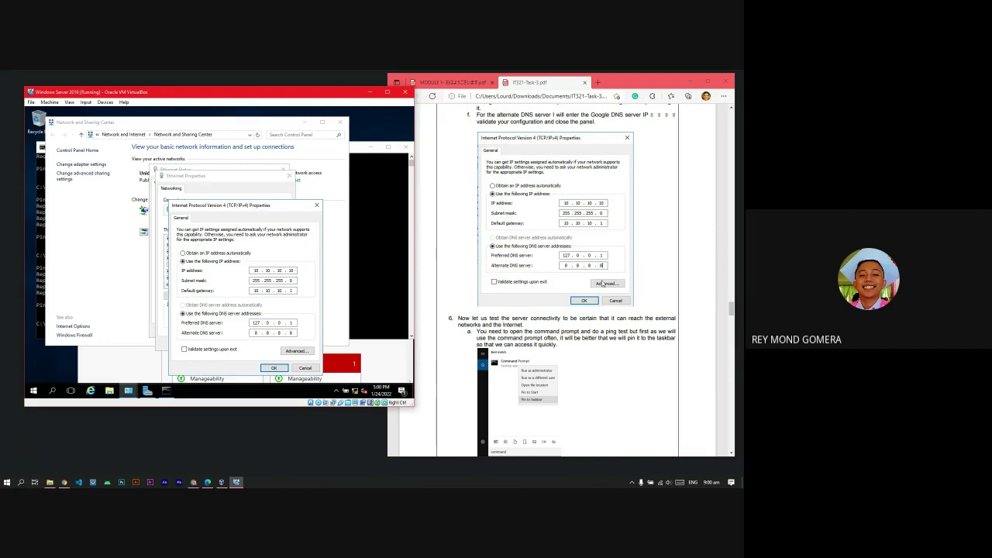
scroll(602, 284, "up", 1)
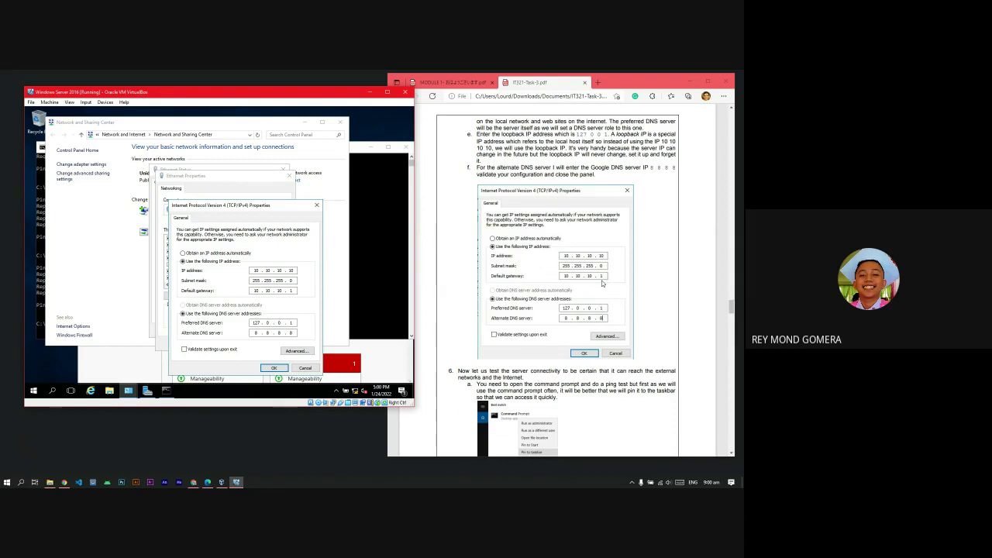
- Reread Task 3.3 from step 1 through step 6a against the IPv4 settings, and confirm the IPv4 and Ethernet properties
scroll(602, 283, "up", 5)
scroll(601, 283, "up", 5)
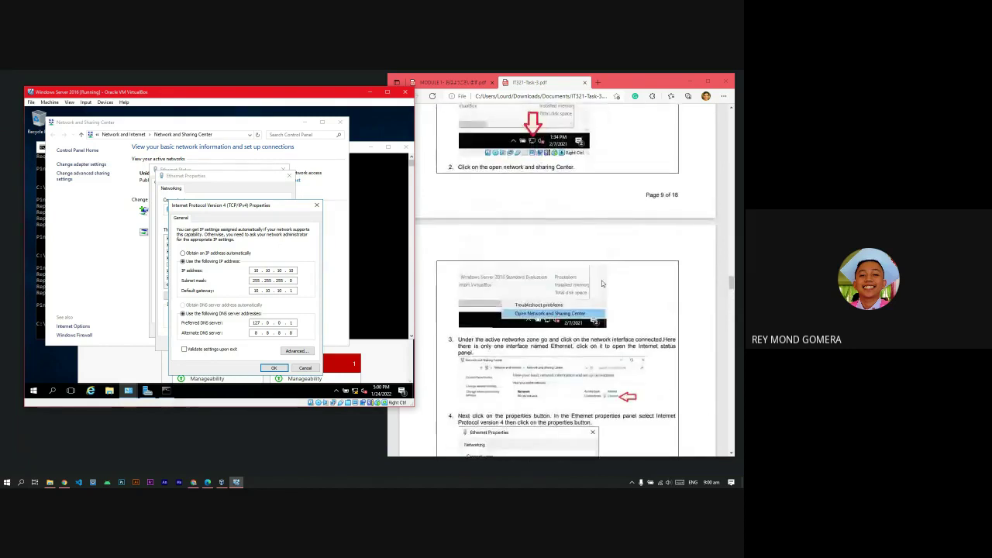
scroll(602, 284, "up", 3)
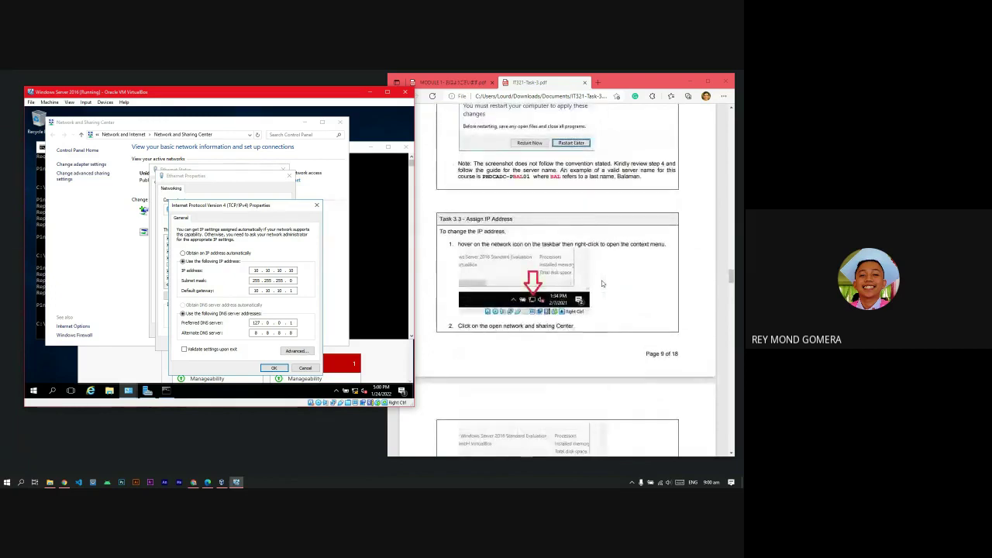
scroll(602, 284, "down", 6)
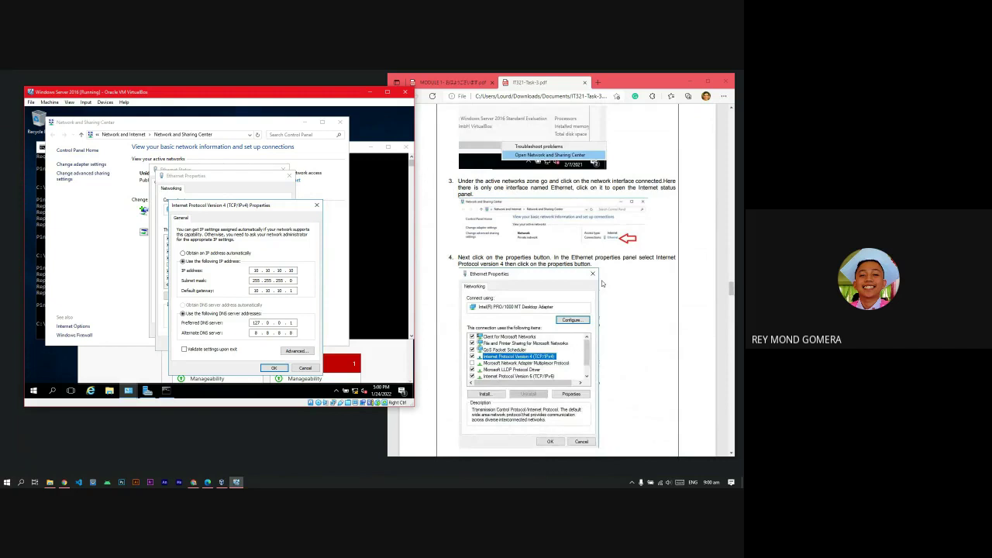
scroll(601, 284, "down", 1)
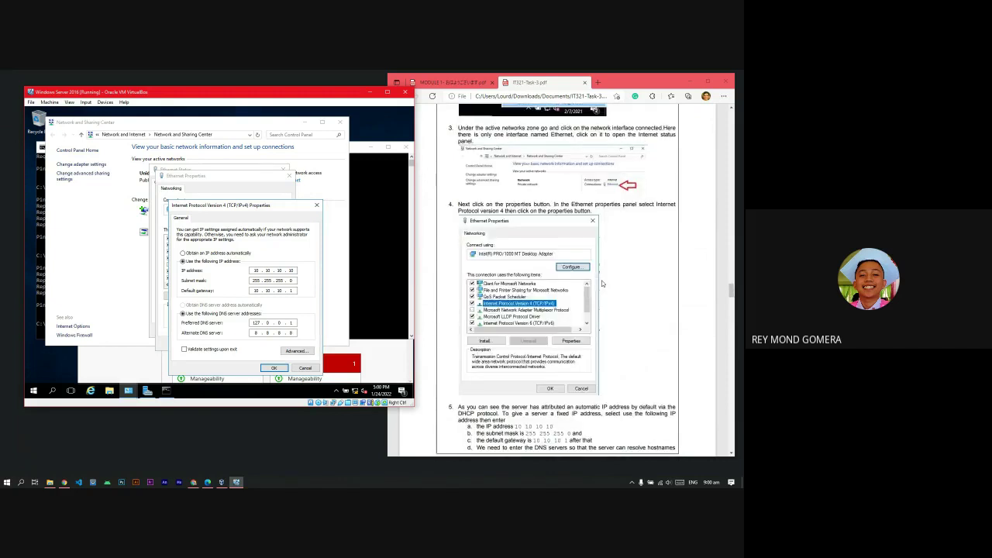
scroll(602, 283, "down", 2)
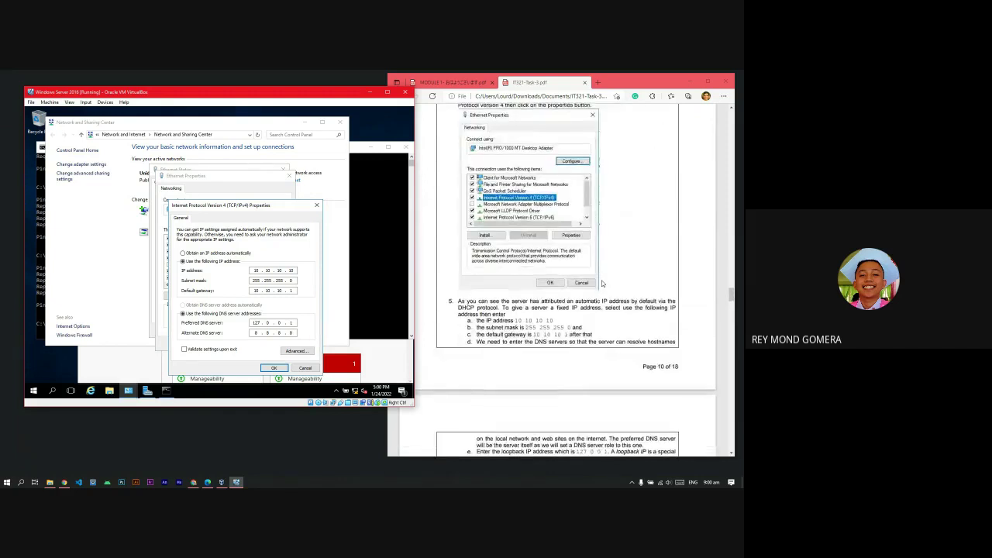
scroll(602, 284, "down", 1)
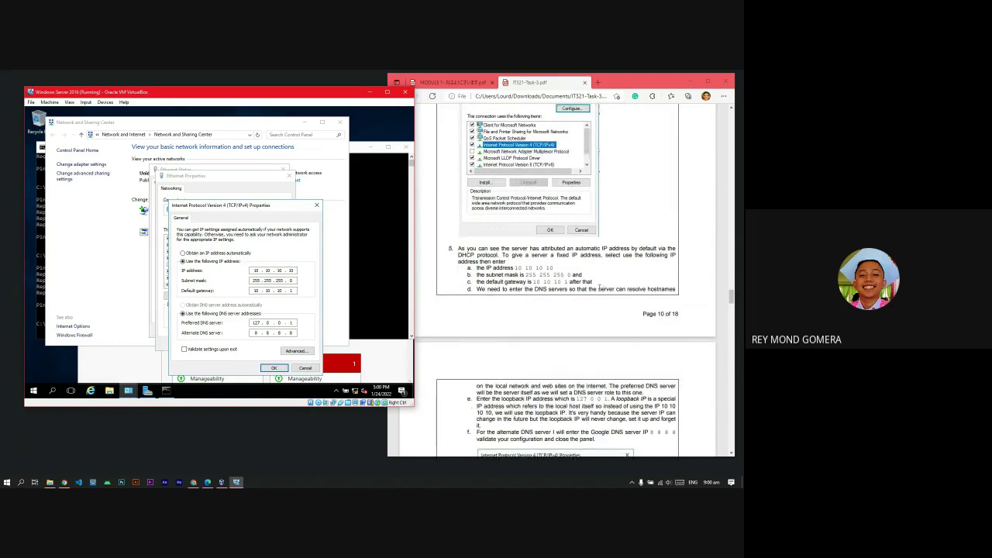
scroll(599, 288, "down", 1)
scroll(599, 288, "down", 4)
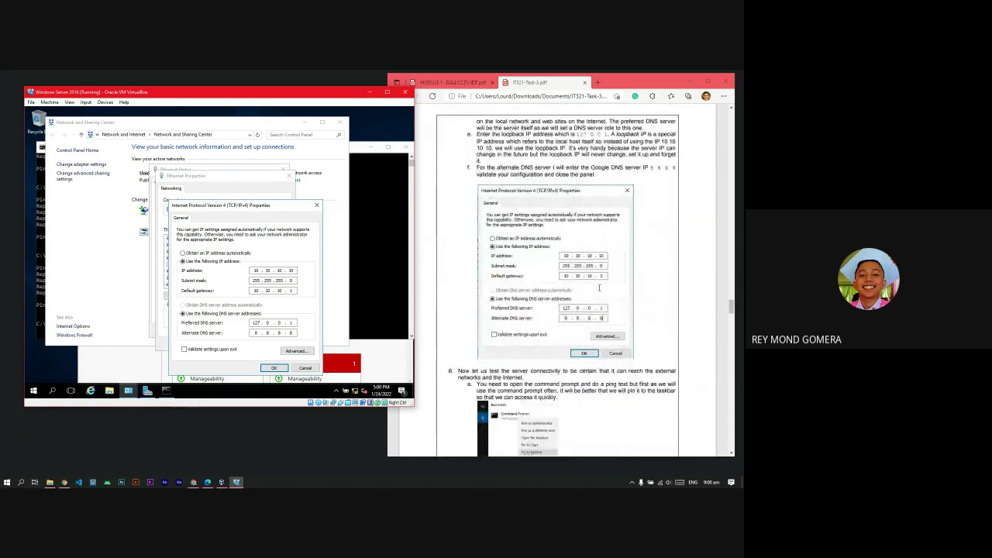
scroll(599, 287, "down", 2)
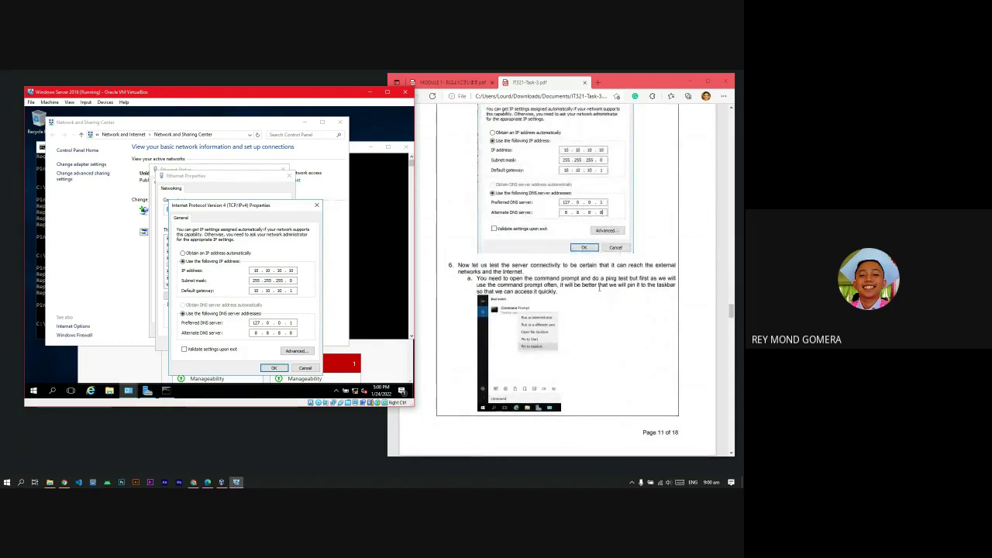
scroll(599, 287, "down", 2)
left_click(276, 367)
left_click(246, 344)
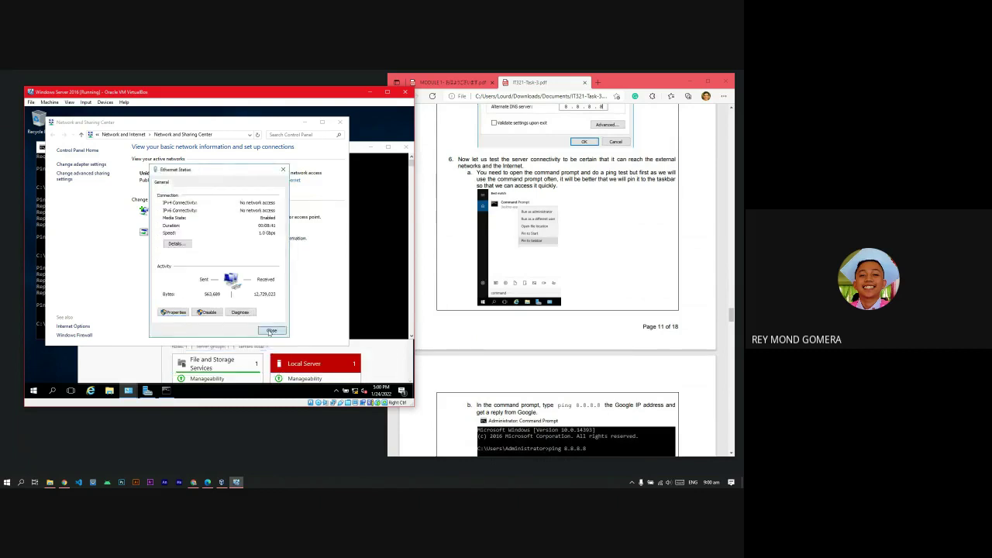
- Close the Ethernet status, Network and Sharing Center, Command Prompt and Server Manager windows on the server
left_click(271, 331)
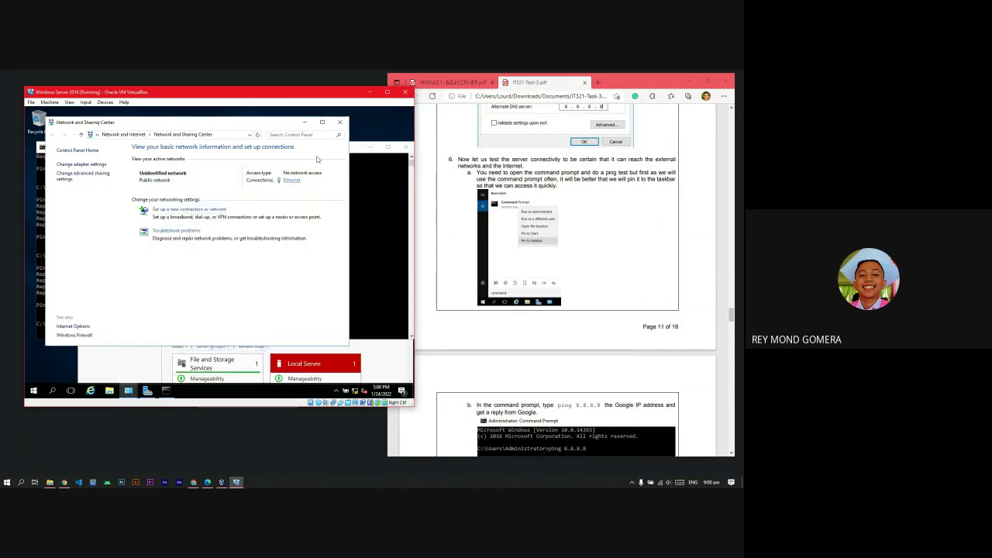
left_click(339, 121)
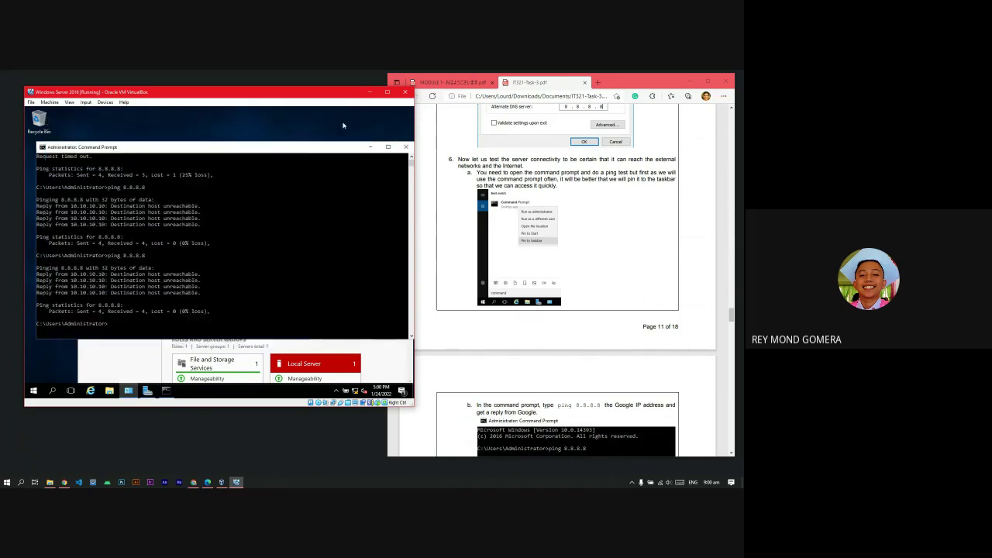
left_click_drag(299, 154, 293, 146)
scroll(316, 228, "down", 3)
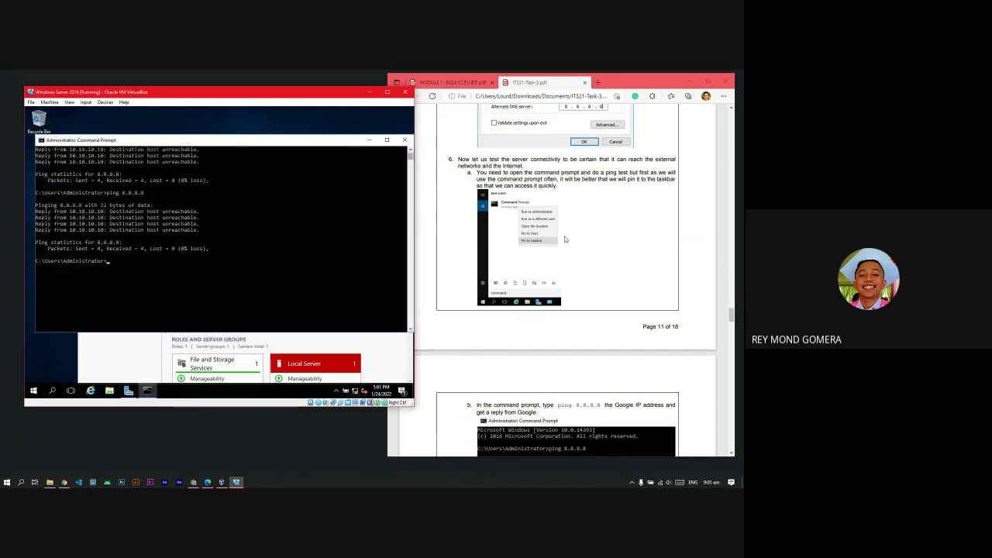
scroll(565, 240, "up", 2)
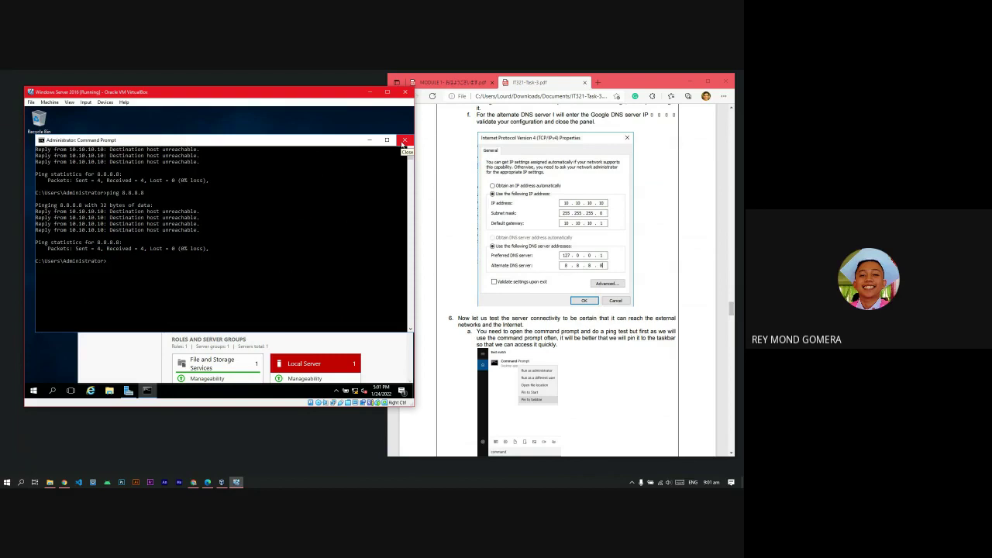
left_click(404, 141)
left_click_drag(317, 166, 271, 159)
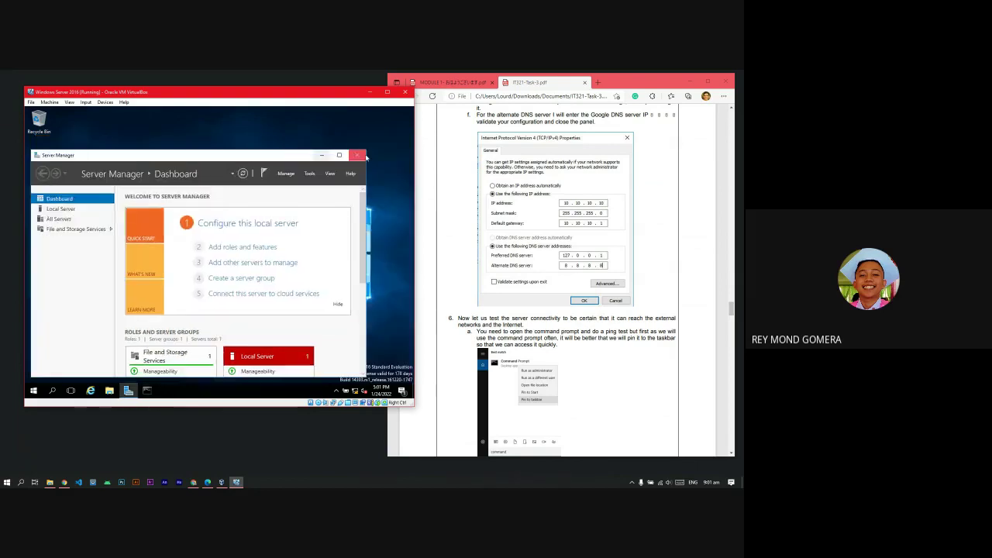
key("alt+F4")
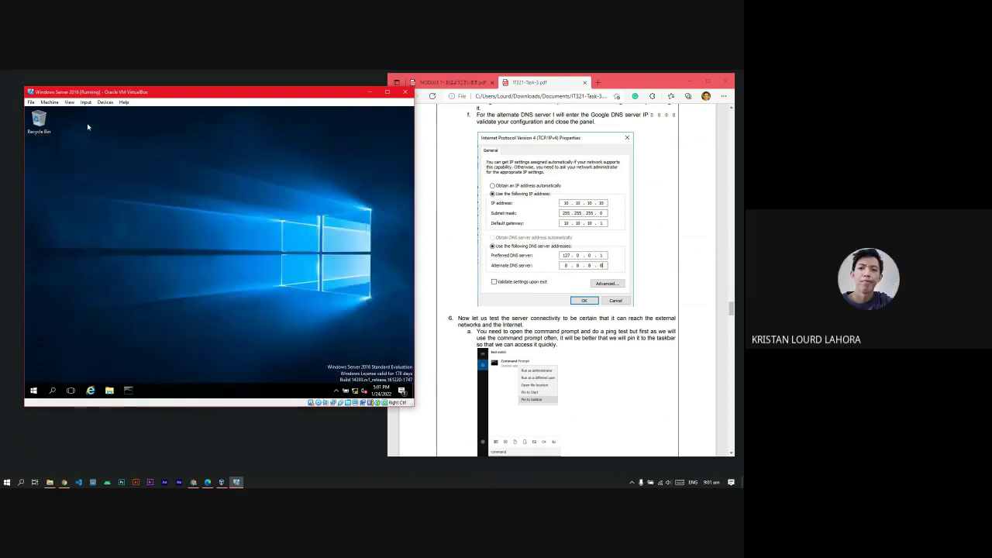
- Restart Windows Server 2016, giving Other (Planned) as the reason
left_click(31, 102)
key("Escape")
left_click(34, 390)
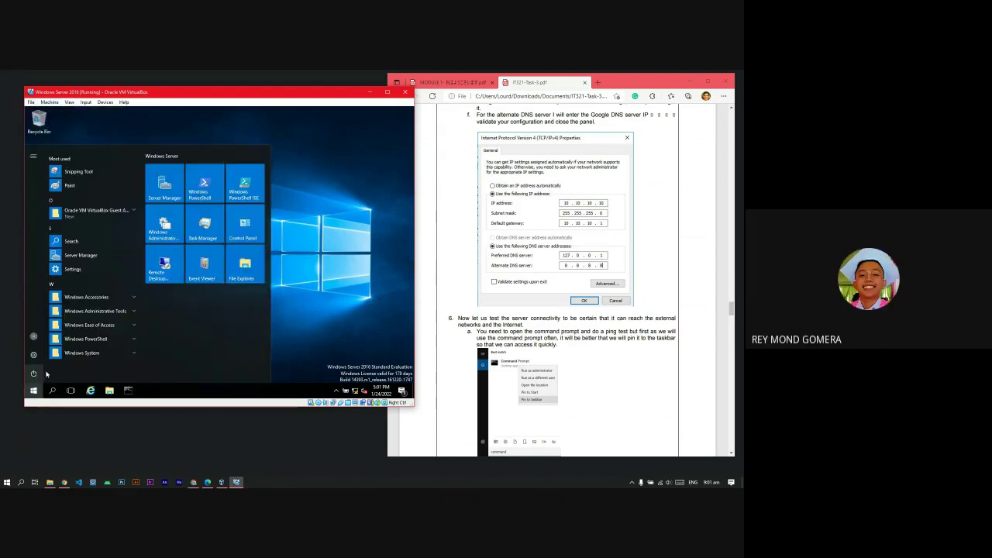
left_click(34, 374)
left_click(98, 348)
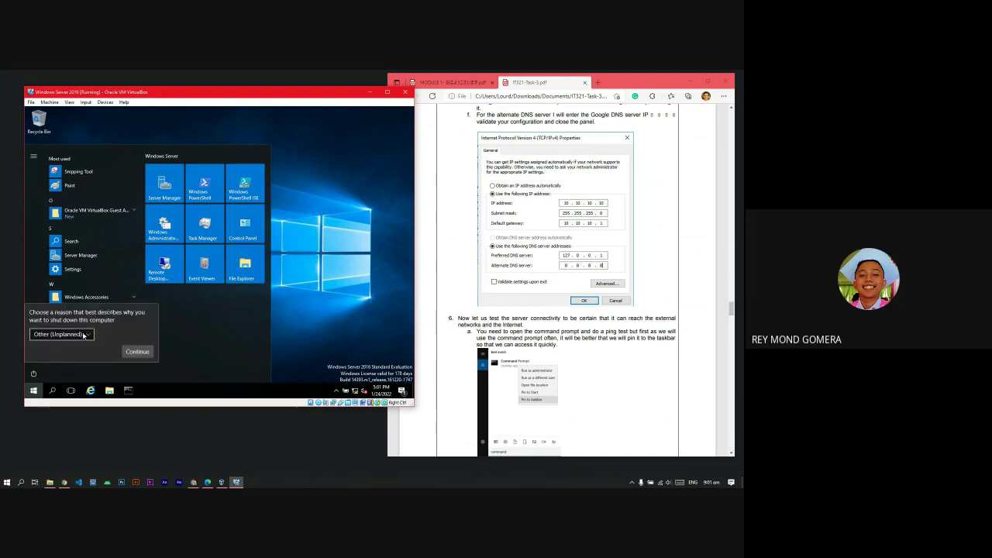
left_click(84, 334)
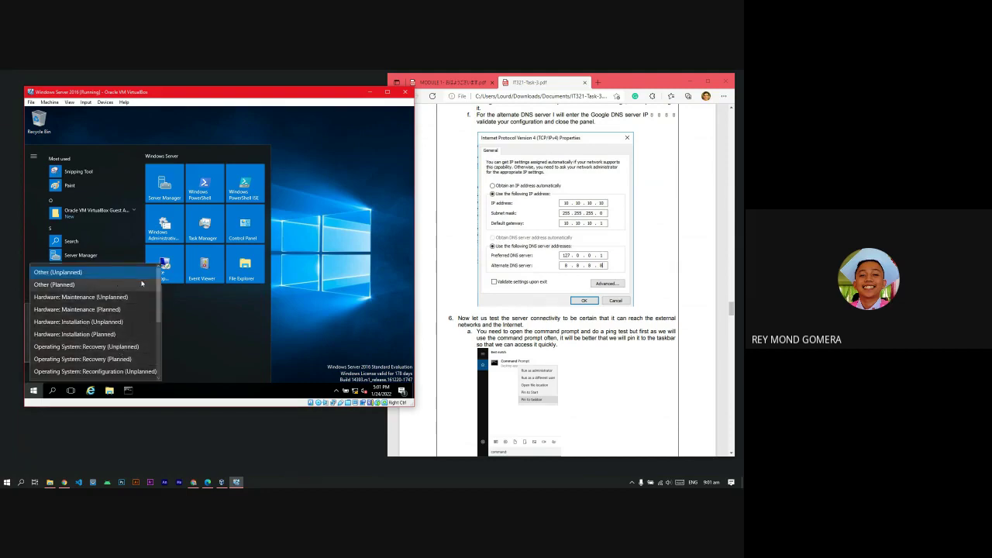
left_click(134, 283)
left_click(137, 352)
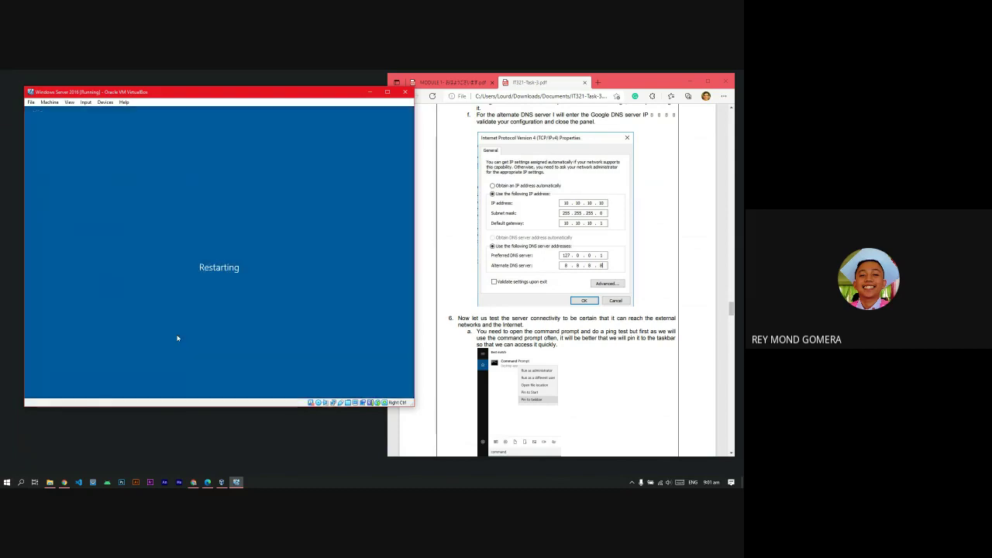
- Check the host computer's Wi-Fi connection and look over the PDF's step 5f example while the server restarts
scroll(553, 314, "down", 3)
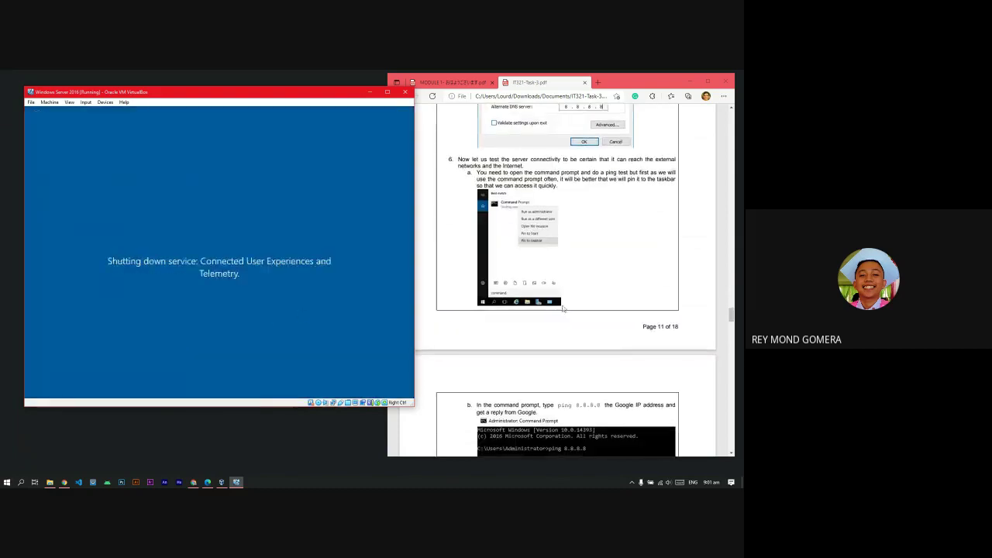
scroll(564, 310, "up", 3)
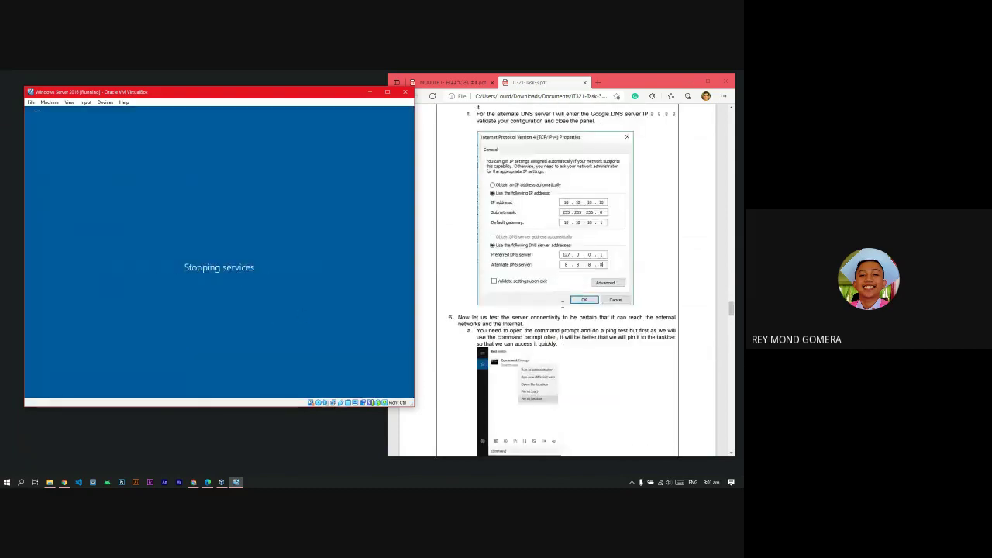
left_click(660, 482)
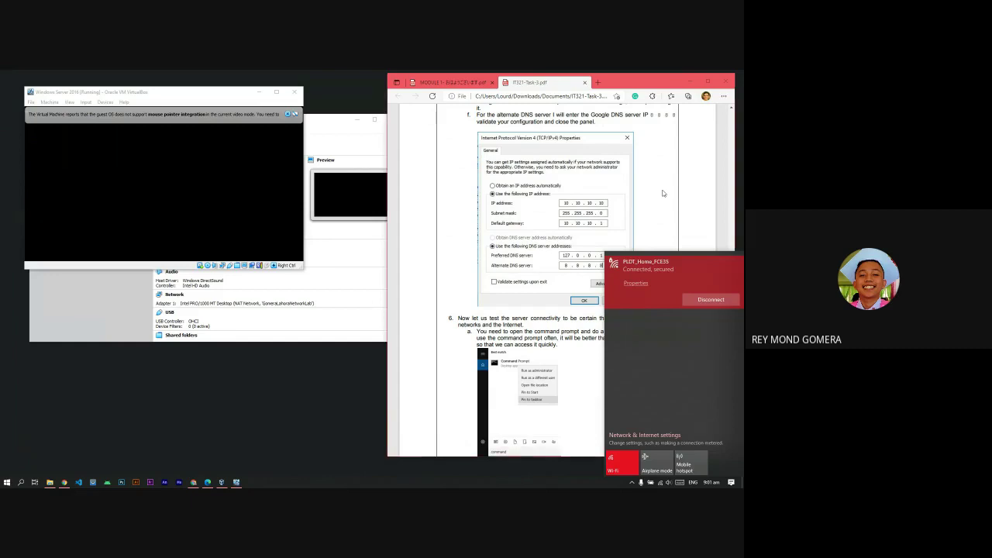
left_click(663, 194)
scroll(661, 285, "up", 2)
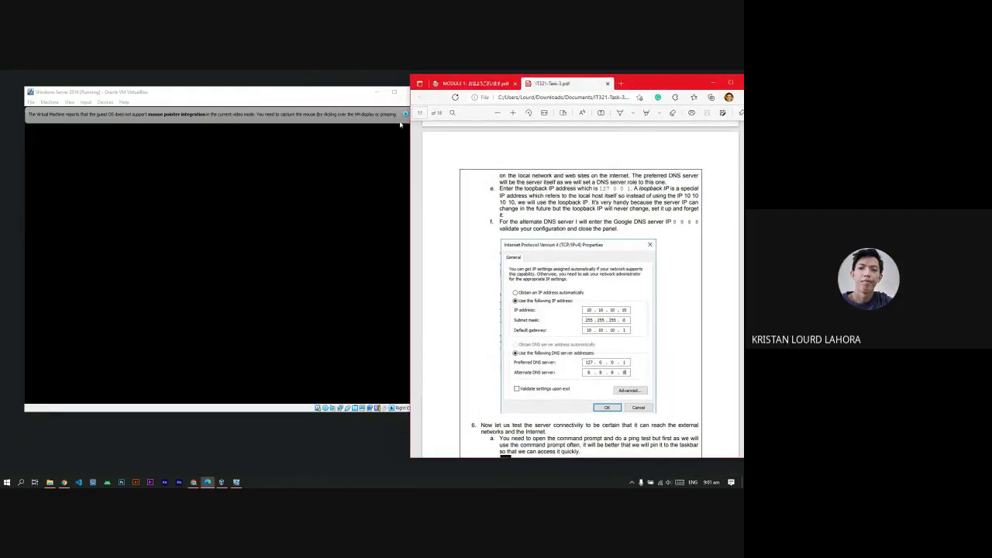
- Dismiss the virtual machine's mouse integration message and read the PDF's steps 6b and 7
left_click(404, 115)
left_click(664, 297)
scroll(665, 297, "down", 5)
scroll(666, 304, "down", 1)
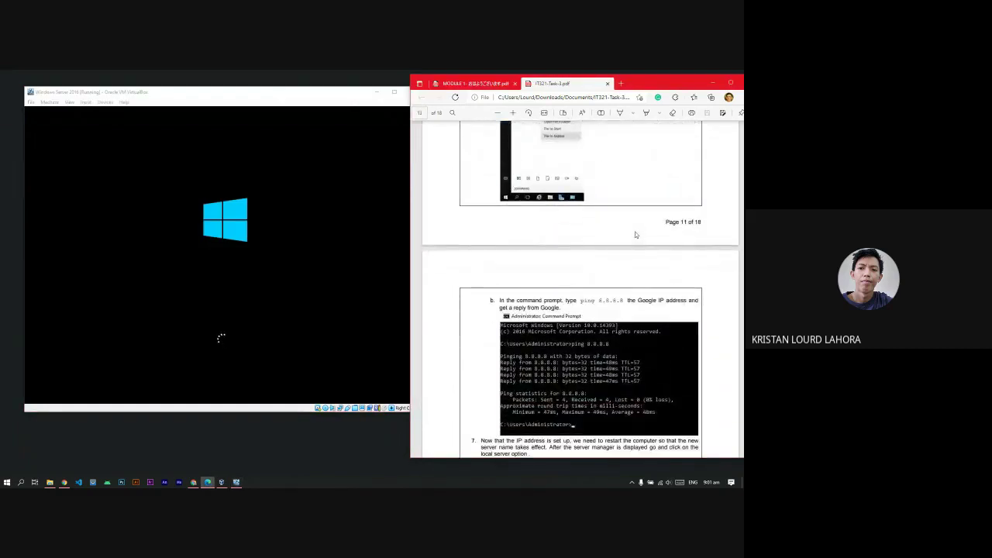
scroll(636, 234, "down", 3)
scroll(417, 382, "down", 3)
- Open Command Prompt on the host computer and run ping 8.8.8.8 to test its own connection
key("super")
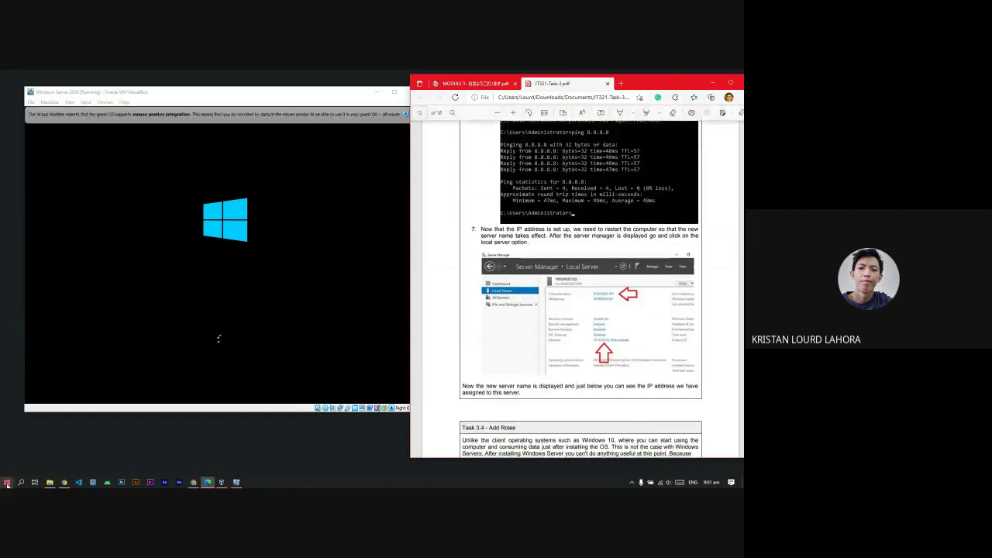
type("cmd")
key("Return")
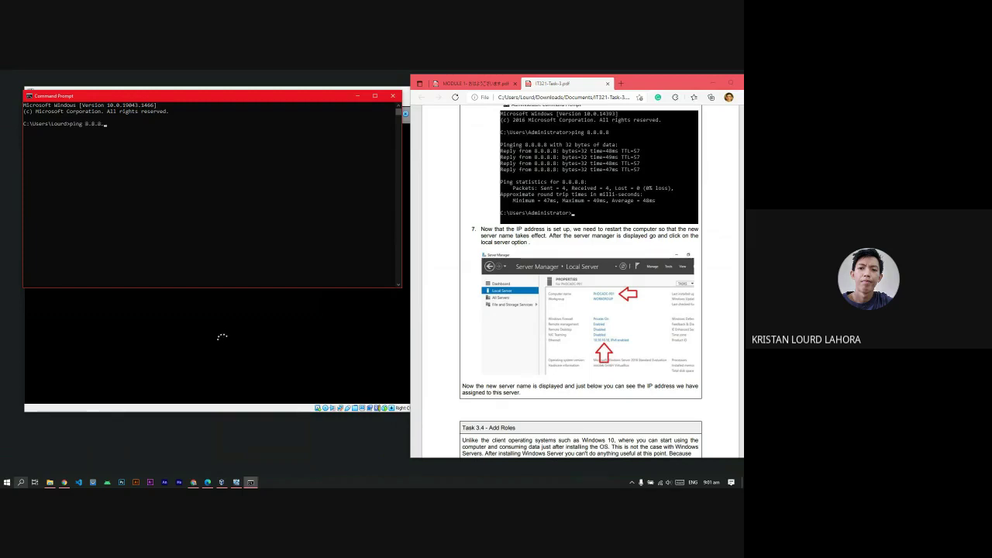
type("ping 8.8.8.8")
key("Return")
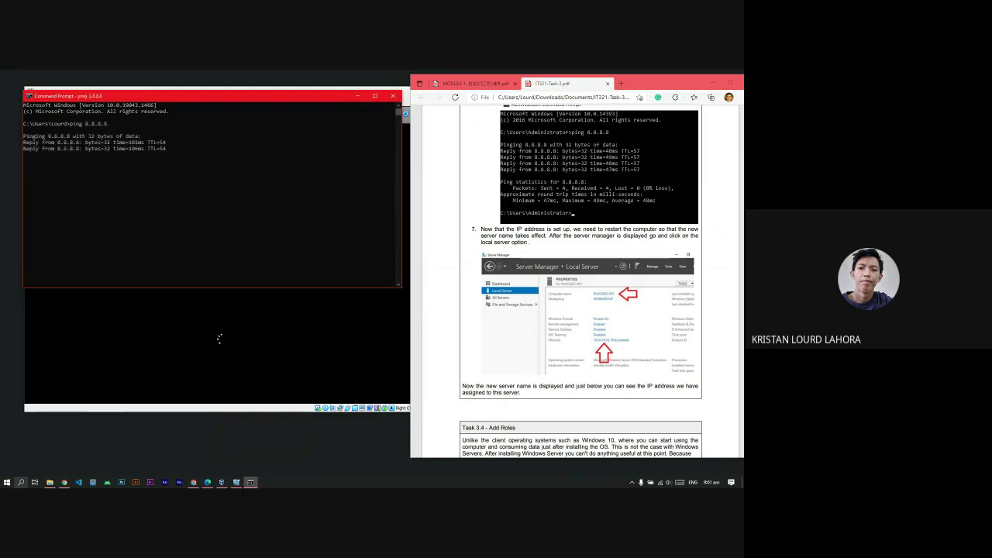
left_click(172, 156)
left_click_drag(173, 155, 27, 139)
left_click(232, 166)
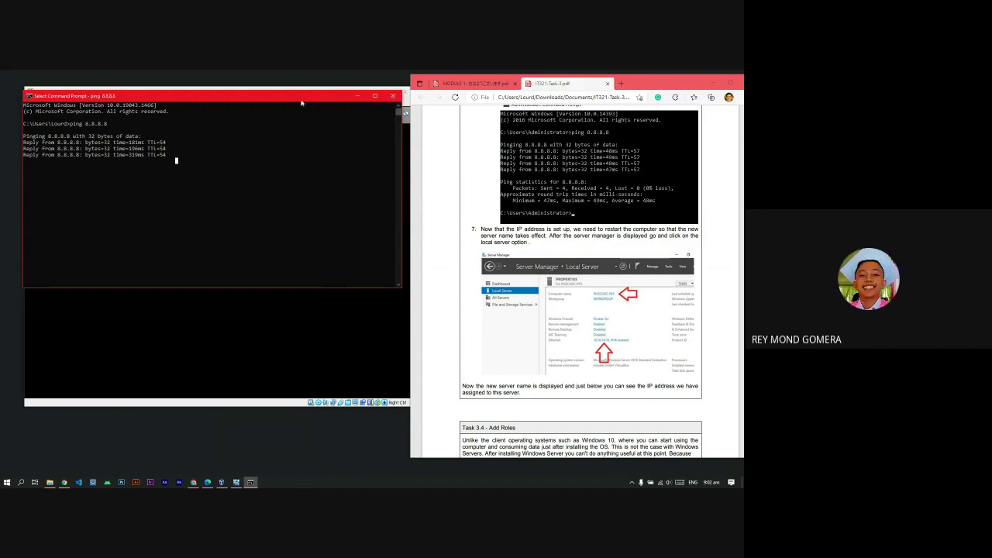
- Return to the virtual machine, send it Ctrl+Alt+Del and sign in as Administrator with the account password
scroll(604, 276, "up", 3)
scroll(604, 276, "up", 1)
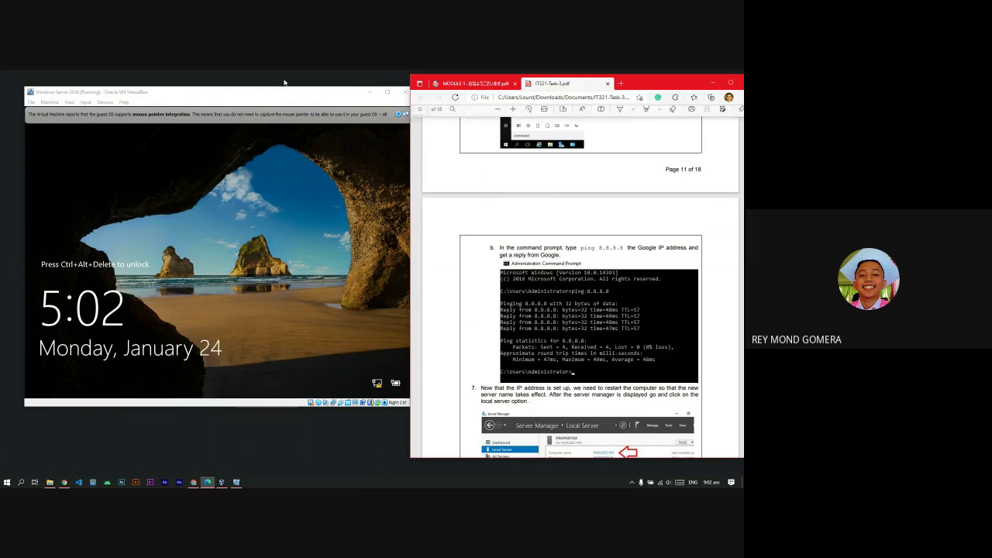
left_click(210, 178)
left_click(86, 103)
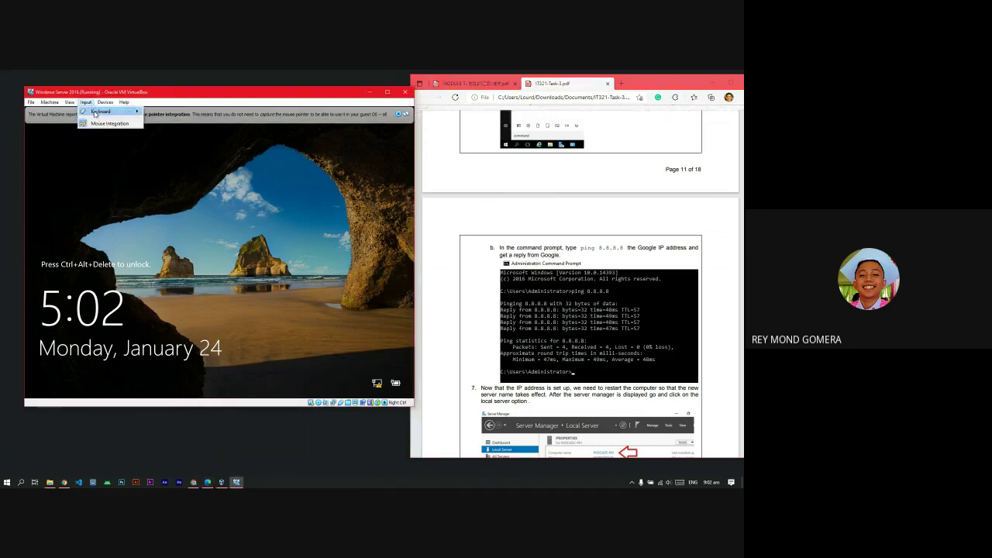
mouse_move(104, 112)
left_click(172, 133)
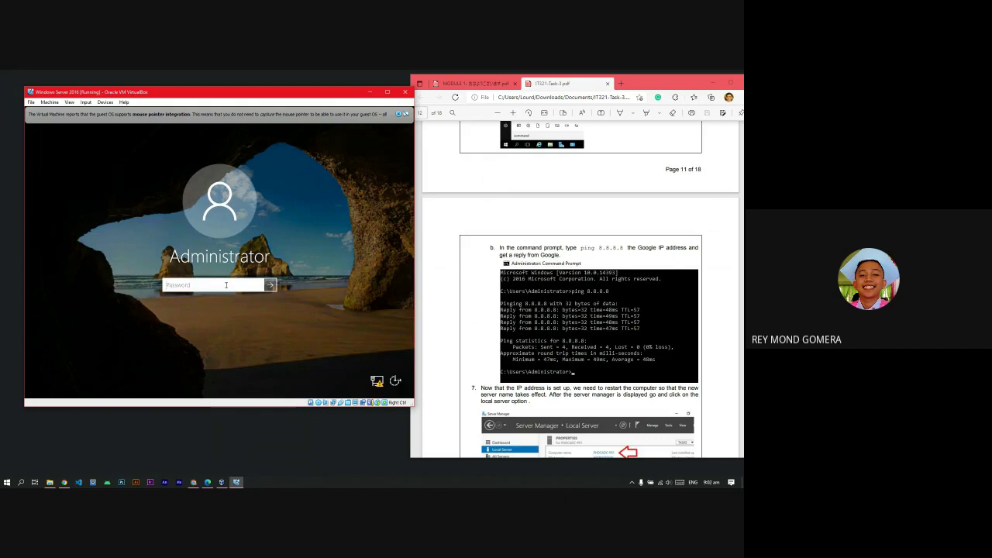
type("••••••••••")
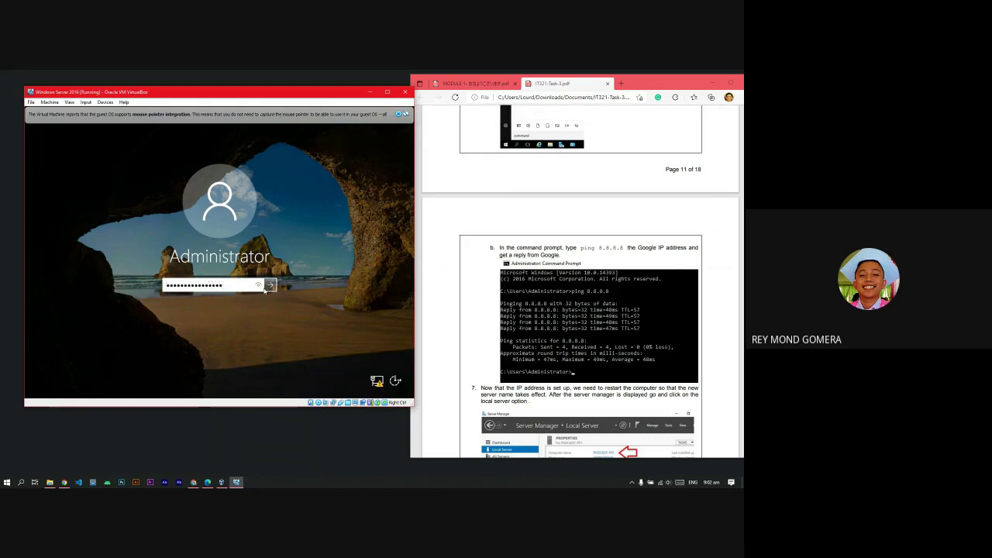
left_click(259, 285)
left_click(270, 286)
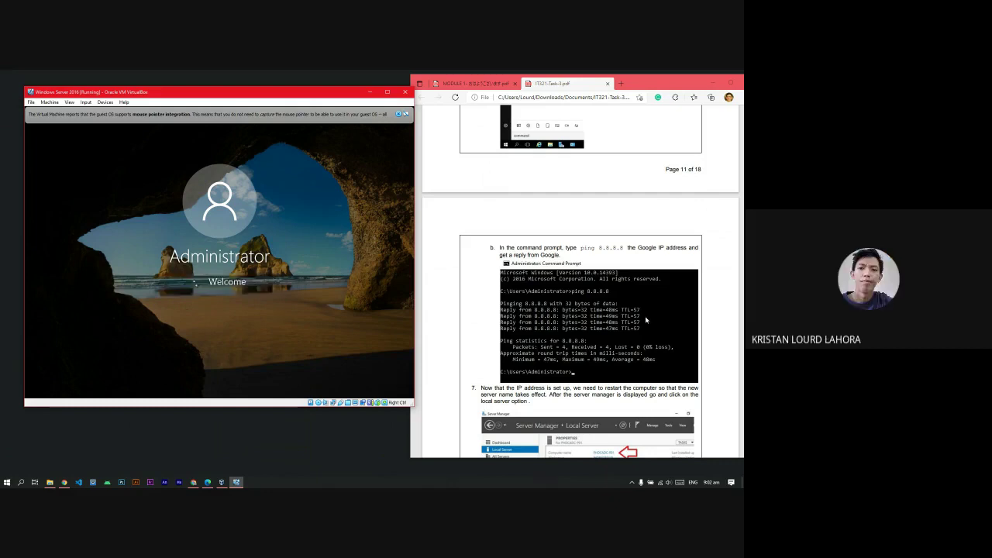
- Reread the PDF's steps 5 and 6 on the fixed IP and DNS settings while the server desktop loads, dismissing the mouse integration message
scroll(743, 326, "up", 2)
scroll(743, 326, "up", 5)
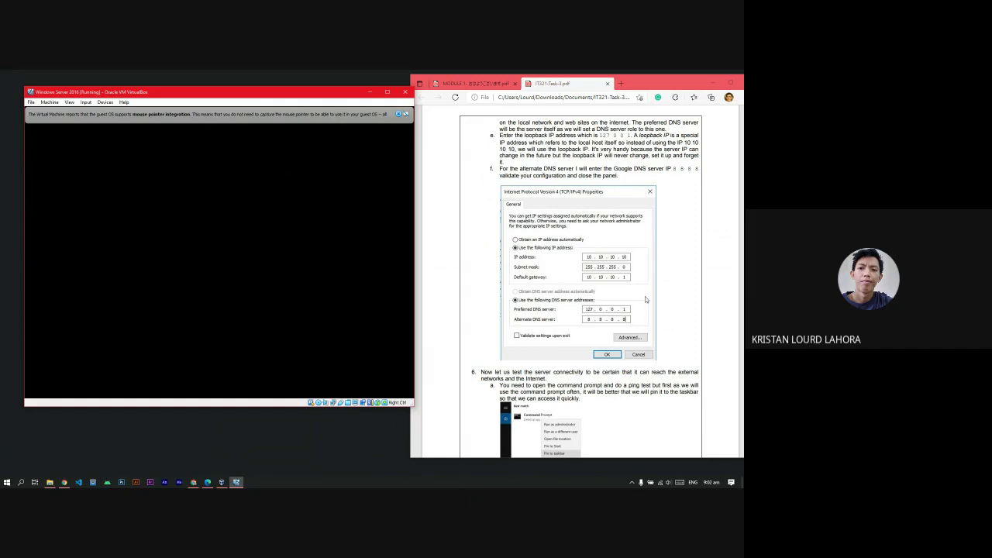
scroll(645, 296, "up", 1)
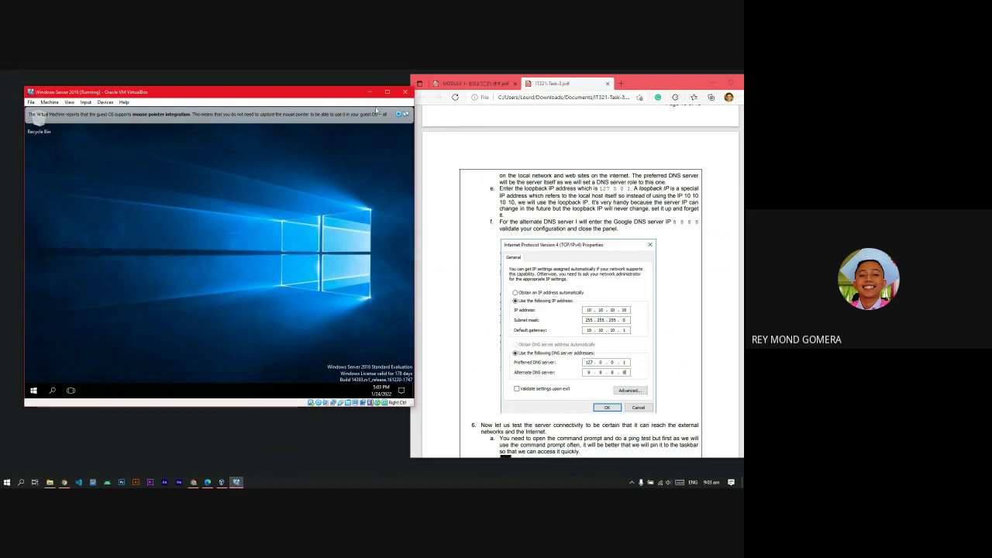
left_click(398, 115)
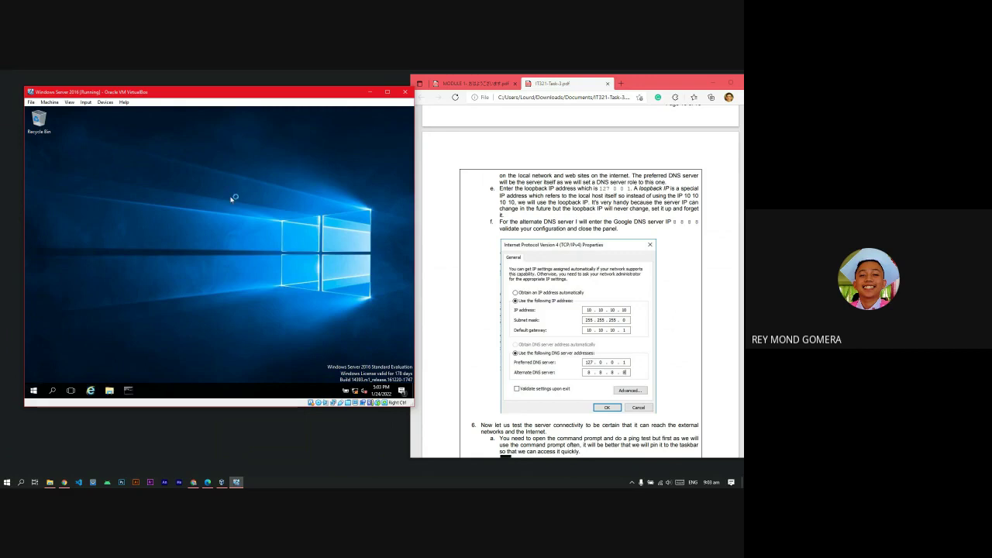
scroll(622, 363, "down", 3)
scroll(621, 363, "down", 5)
scroll(621, 363, "up", 8)
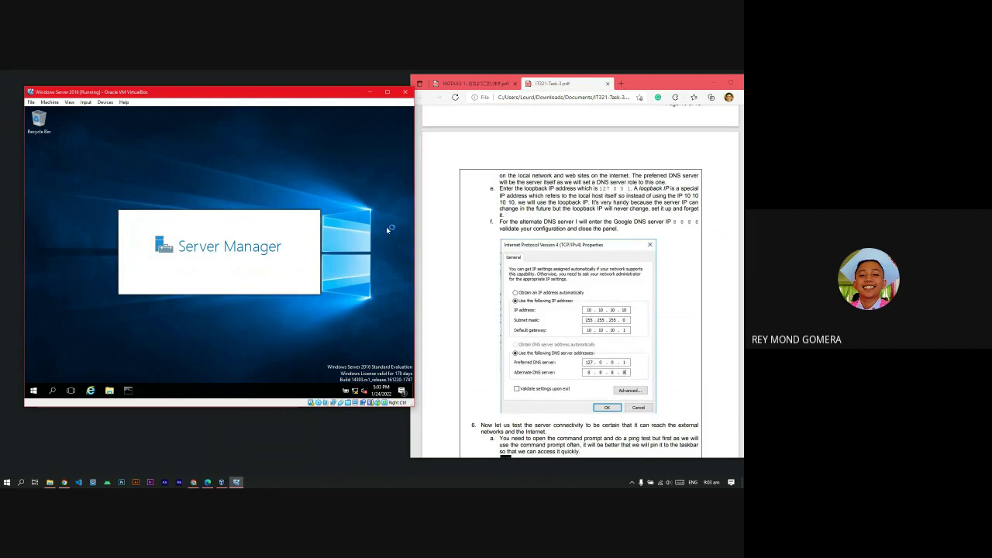
scroll(701, 271, "up", 1)
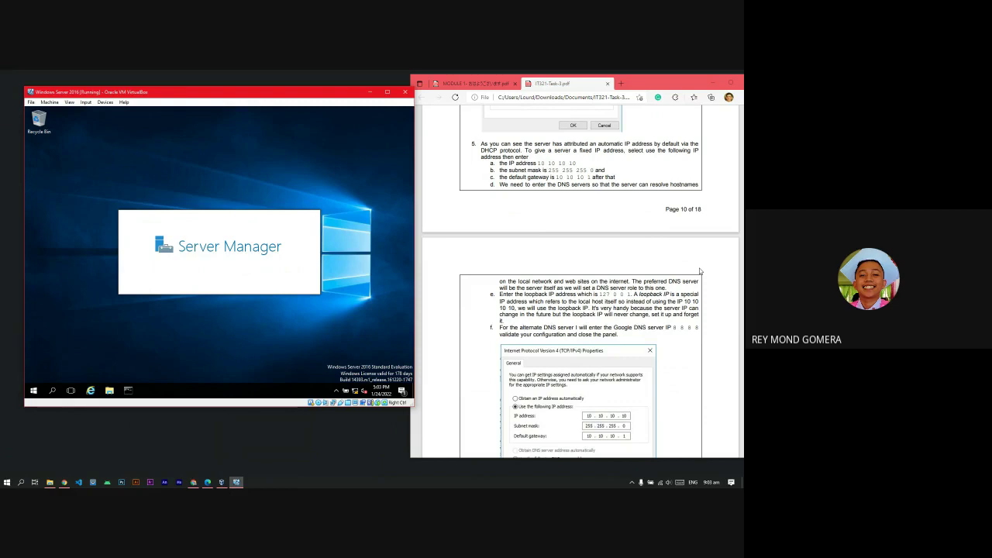
scroll(682, 263, "down", 5)
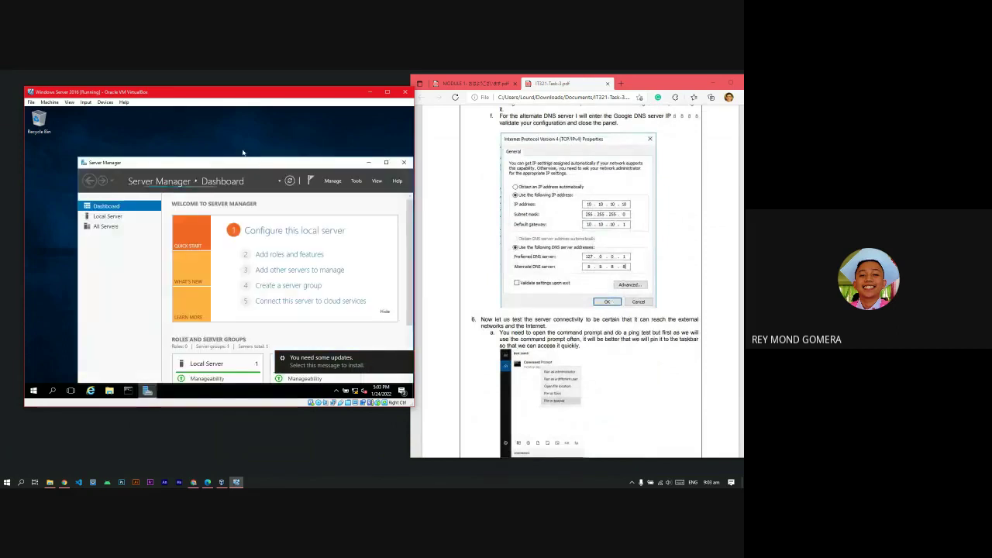
- Open Command Prompt on the server, run ping 8.8.8.8 as in the PDF's step 6b, and check the network status
left_click_drag(258, 160, 238, 142)
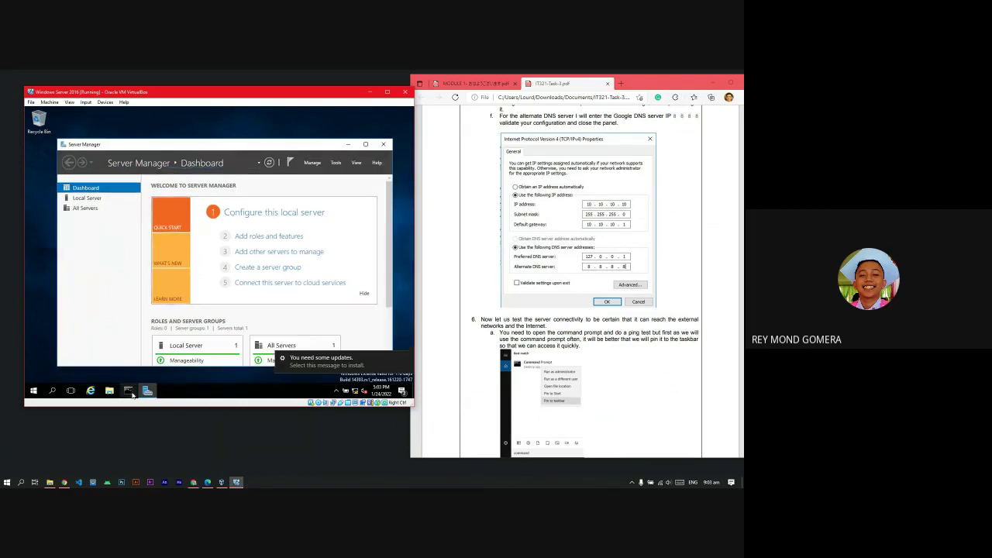
left_click(129, 391)
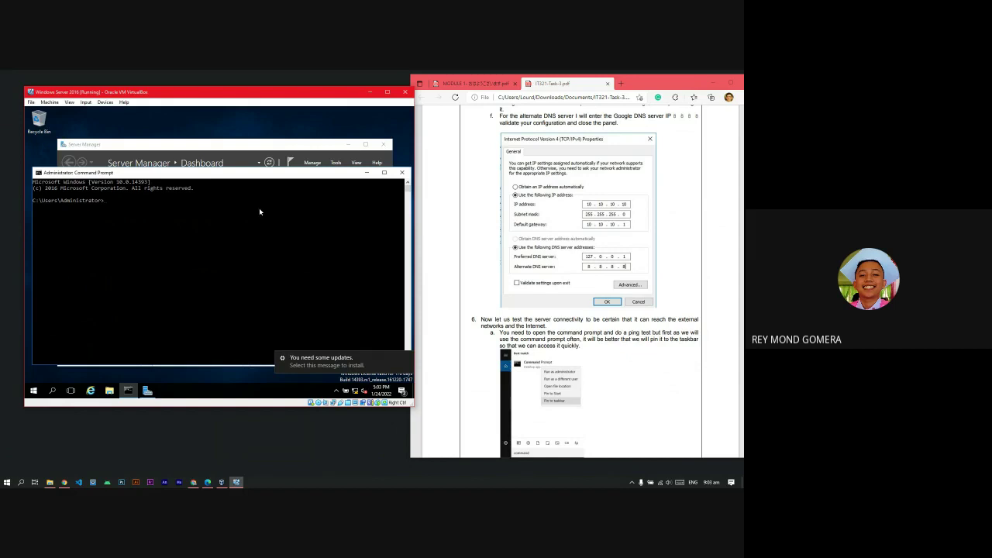
scroll(618, 267, "up", 2)
scroll(619, 268, "down", 4)
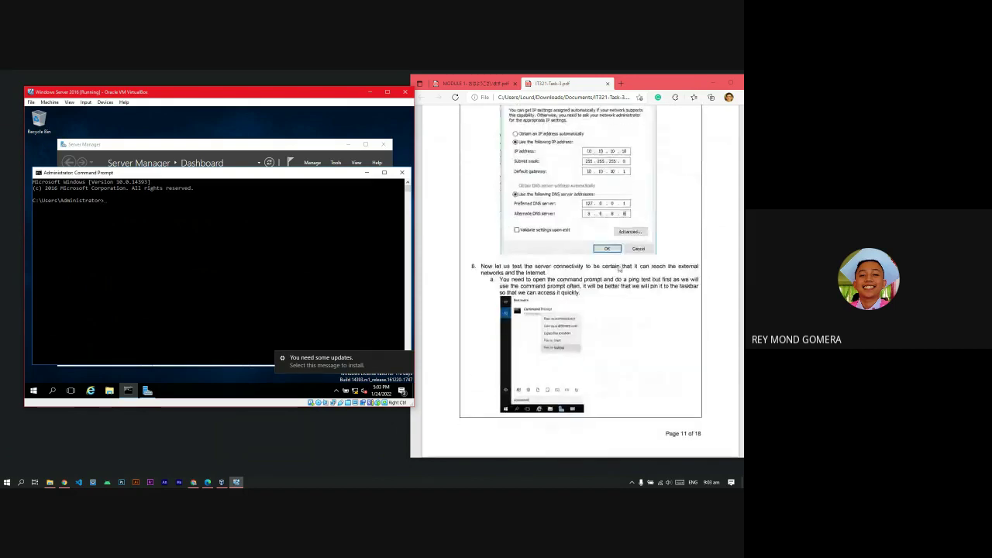
scroll(621, 268, "up", 3)
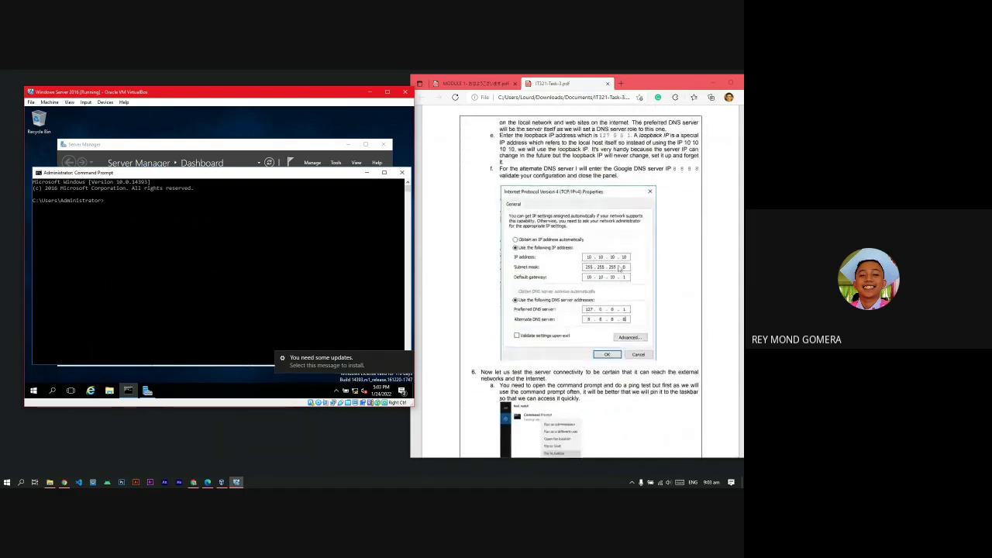
scroll(621, 267, "down", 4)
scroll(623, 266, "down", 4)
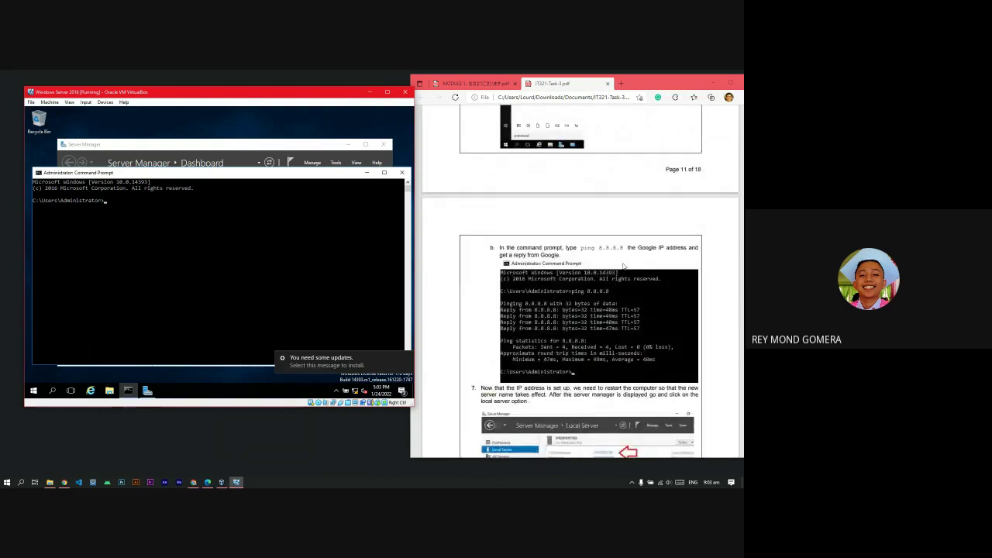
type("ng 8.8.8.8")
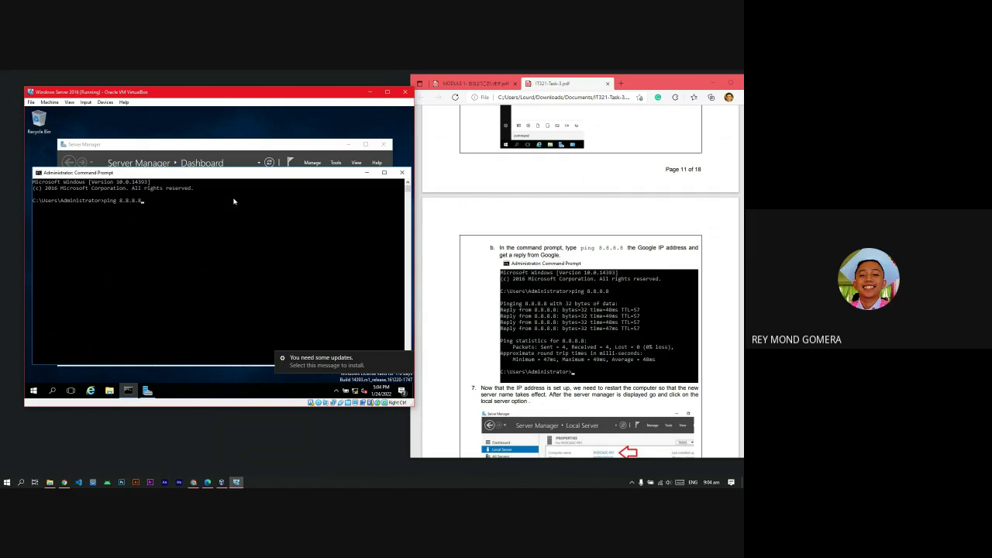
key("Return")
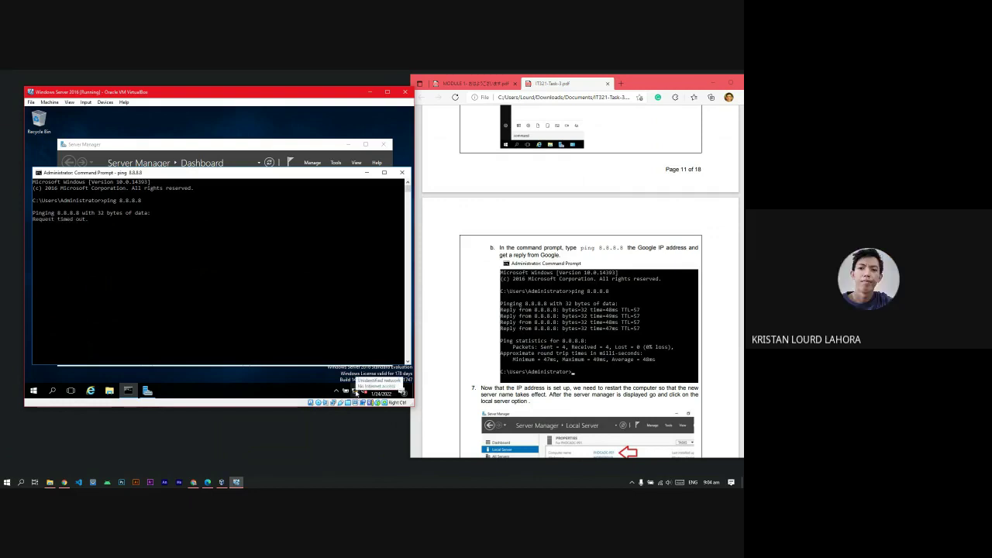
right_click(356, 392)
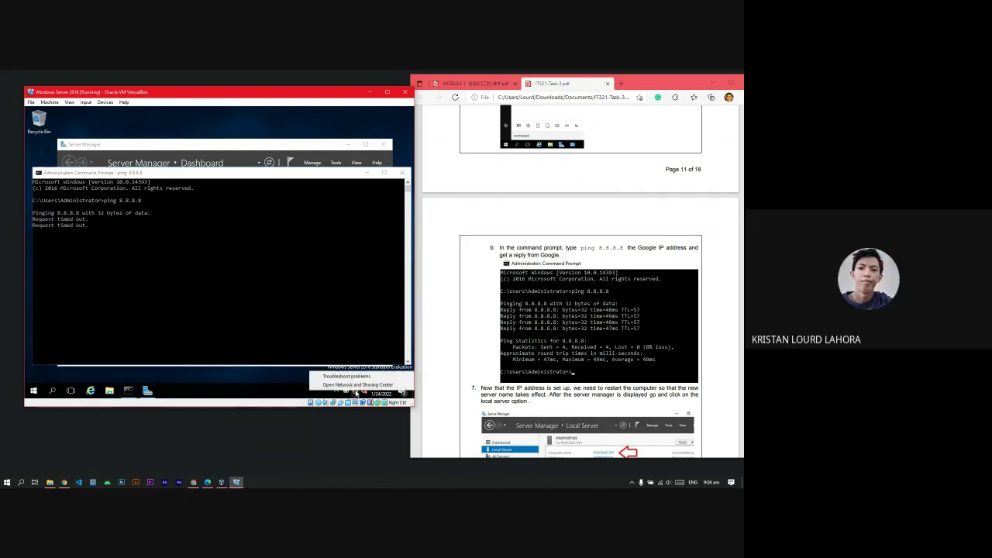
left_click(355, 393)
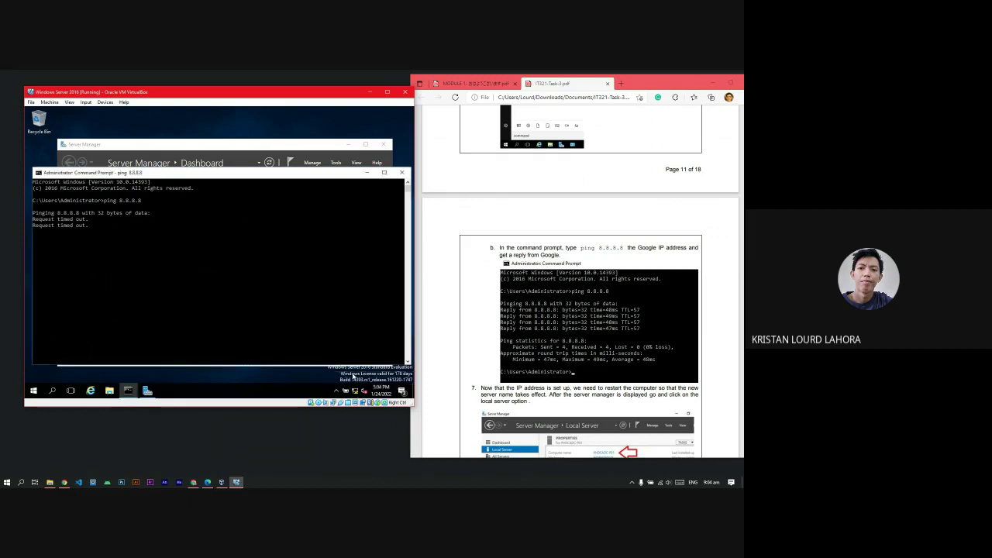
- Open the Ethernet page of the network settings on the Windows Server 2016 virtual machine
left_click(355, 393)
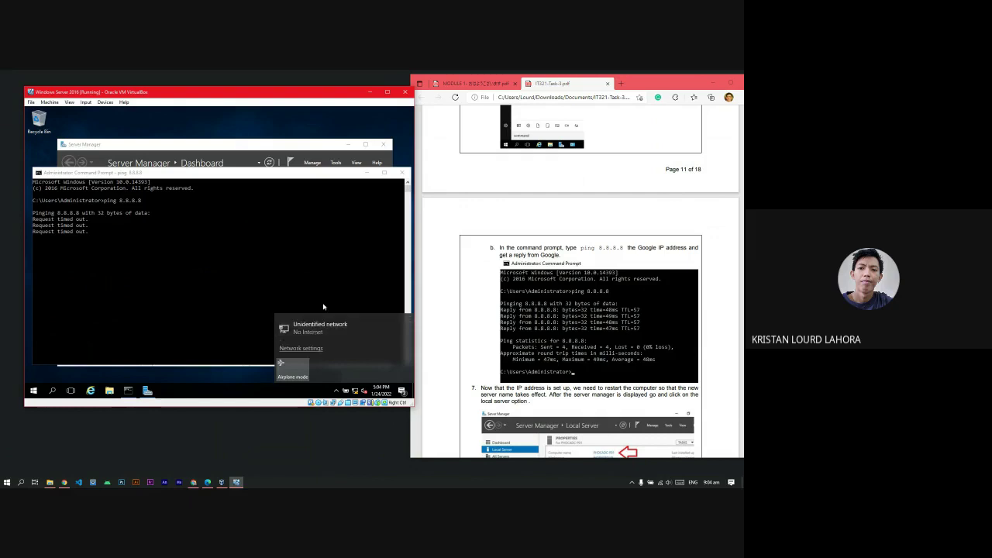
left_click(301, 348)
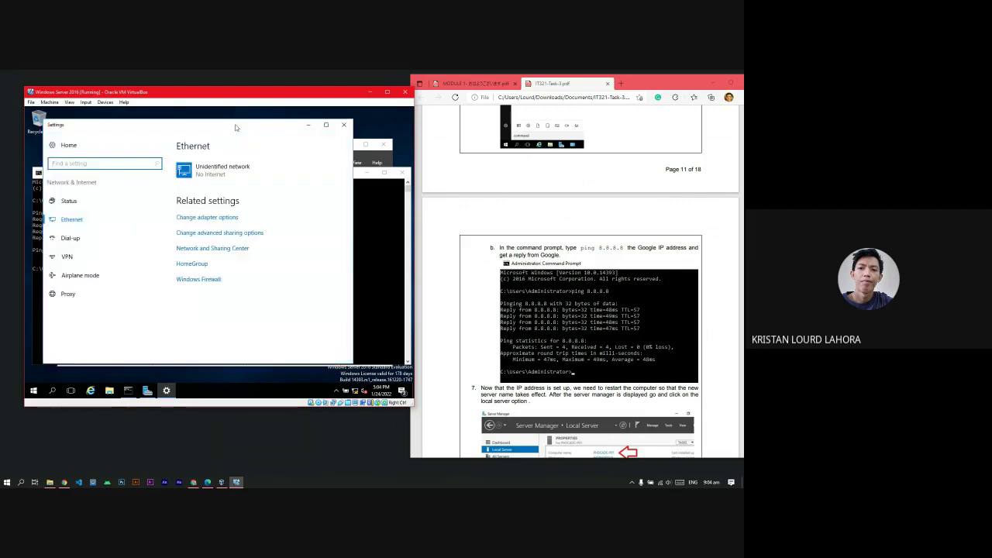
left_click_drag(243, 124, 265, 122)
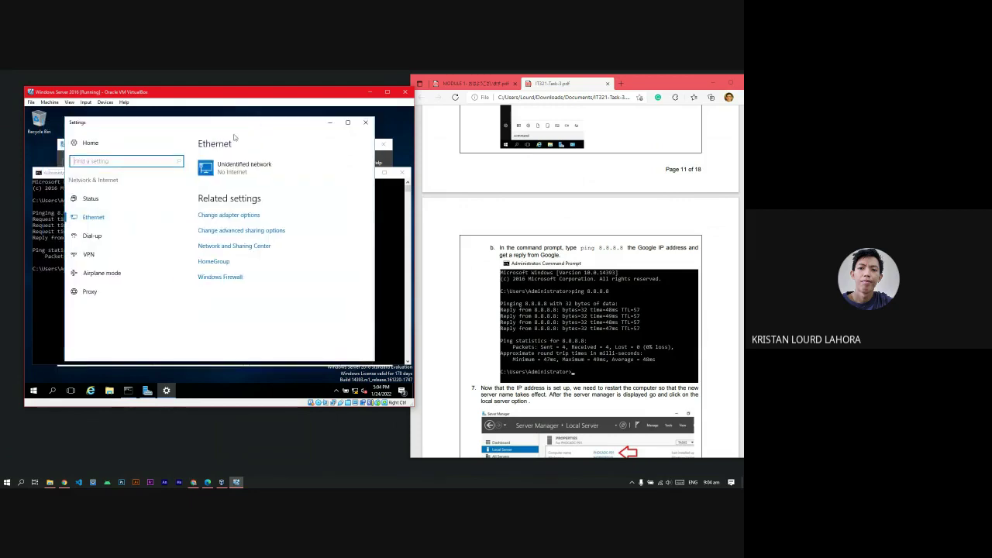
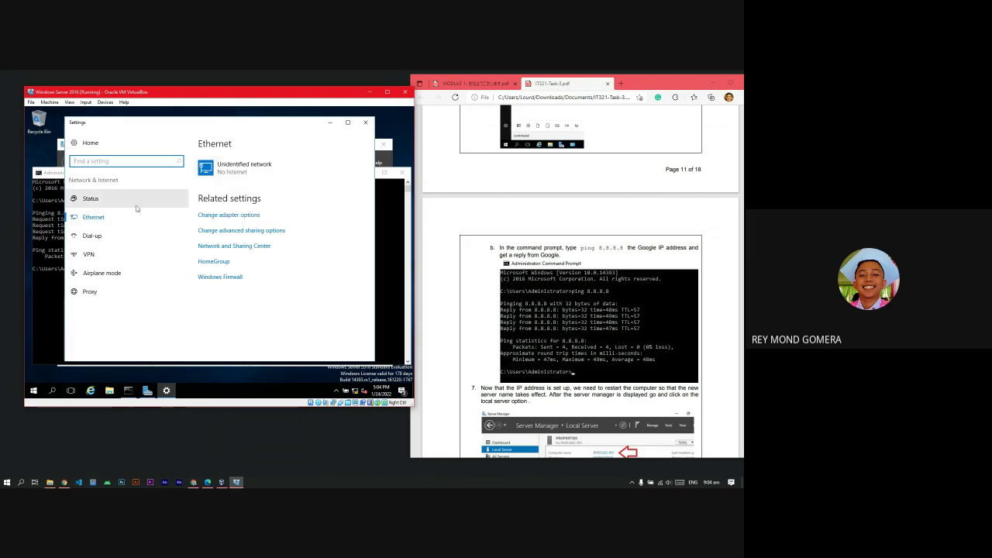
left_click(358, 391)
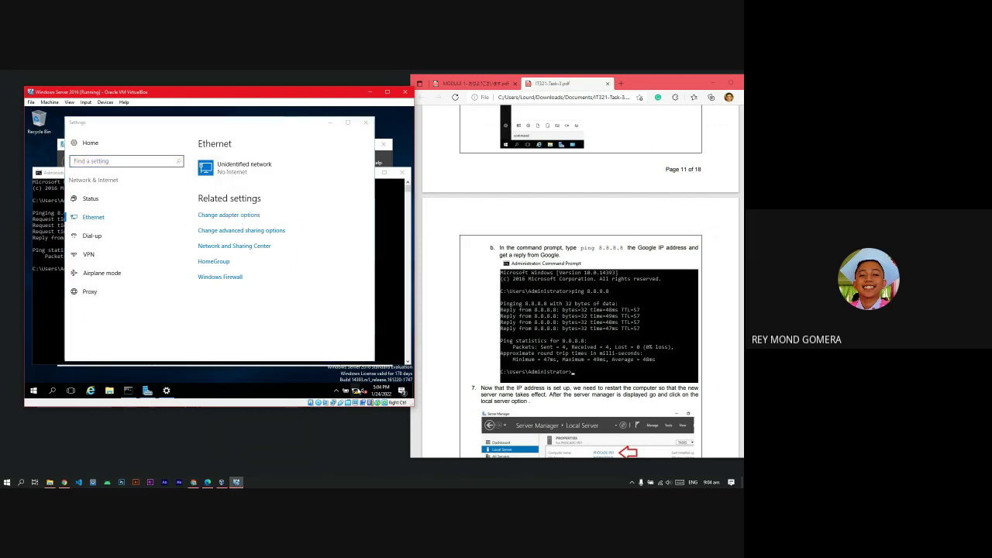
left_click(300, 352)
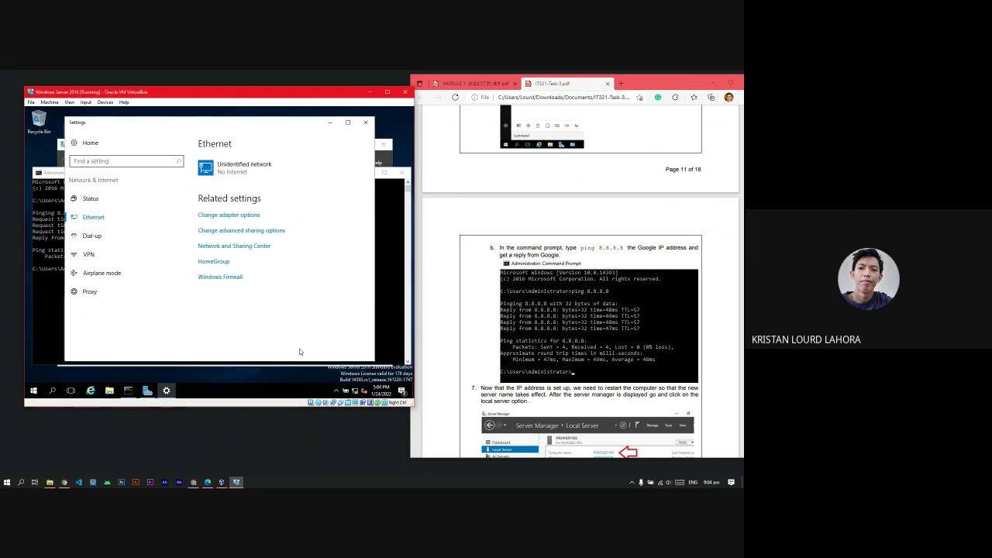
- Check the connection properties of the unidentified network and return to the Ethernet settings page
left_click(240, 172)
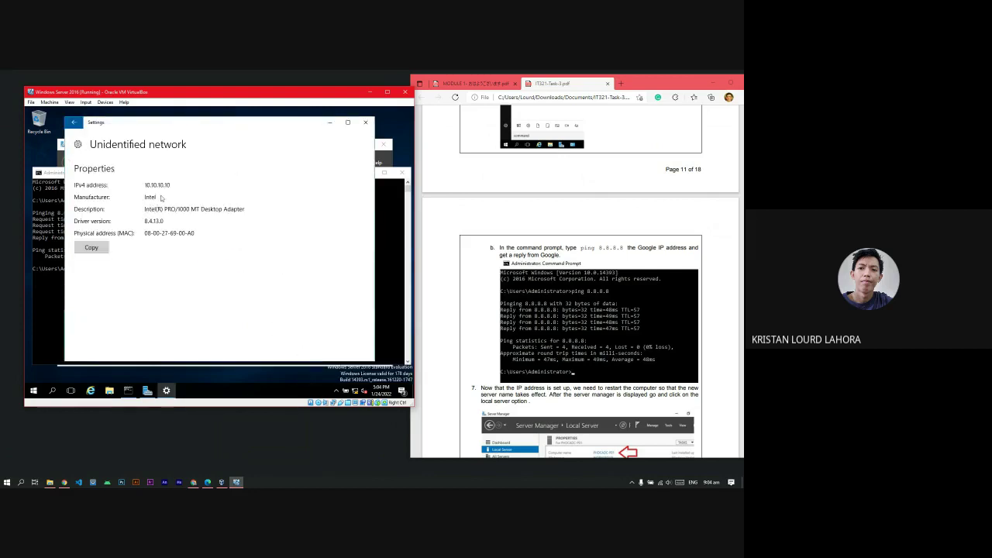
left_click(74, 122)
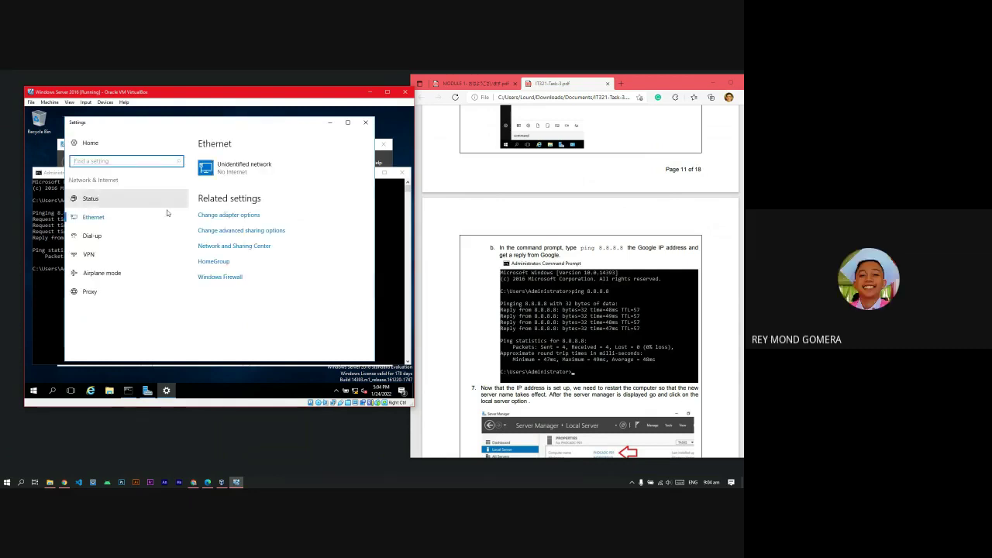
left_click(257, 170)
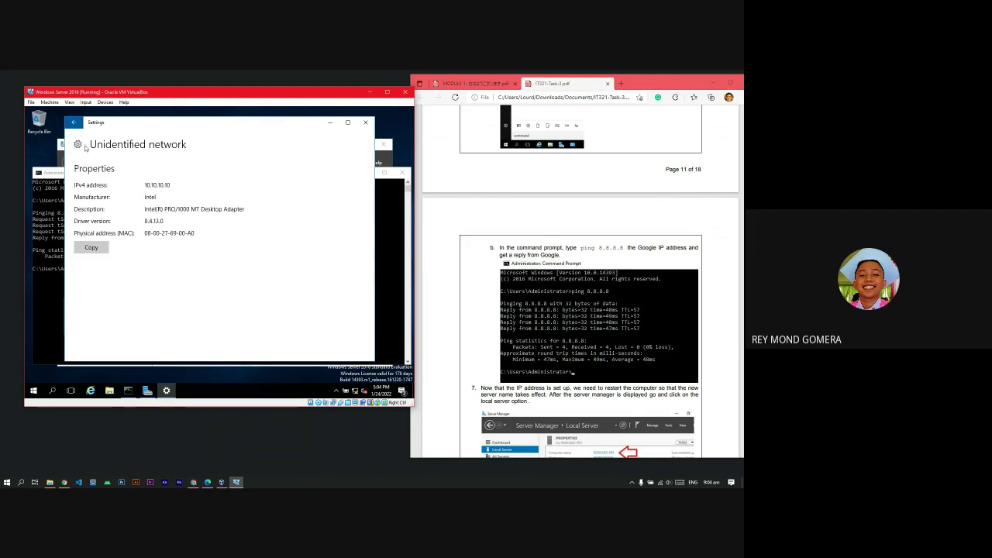
left_click(74, 122)
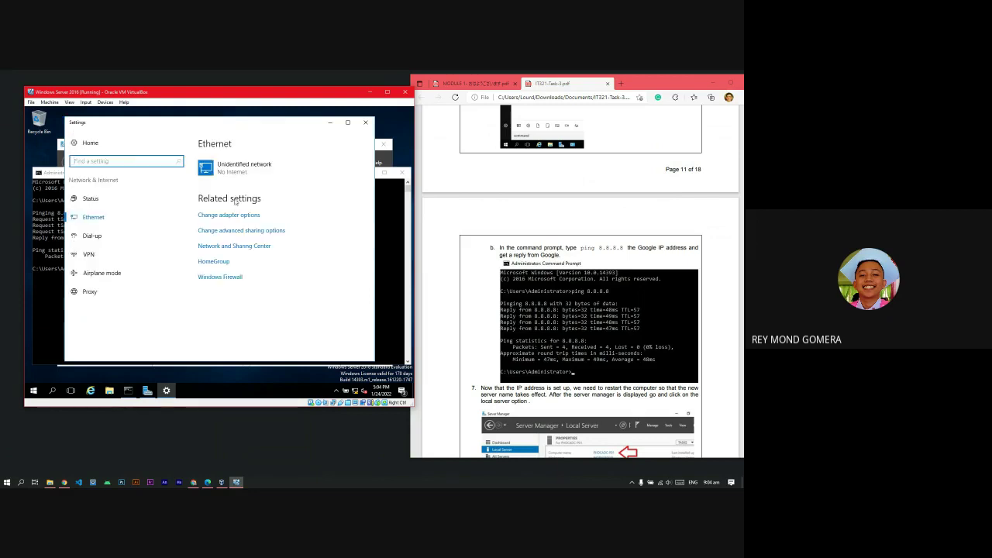
- Open the Internet Protocol Version 4 (TCP/IPv4) properties of the Ethernet adapter from the adapter options
left_click(226, 217)
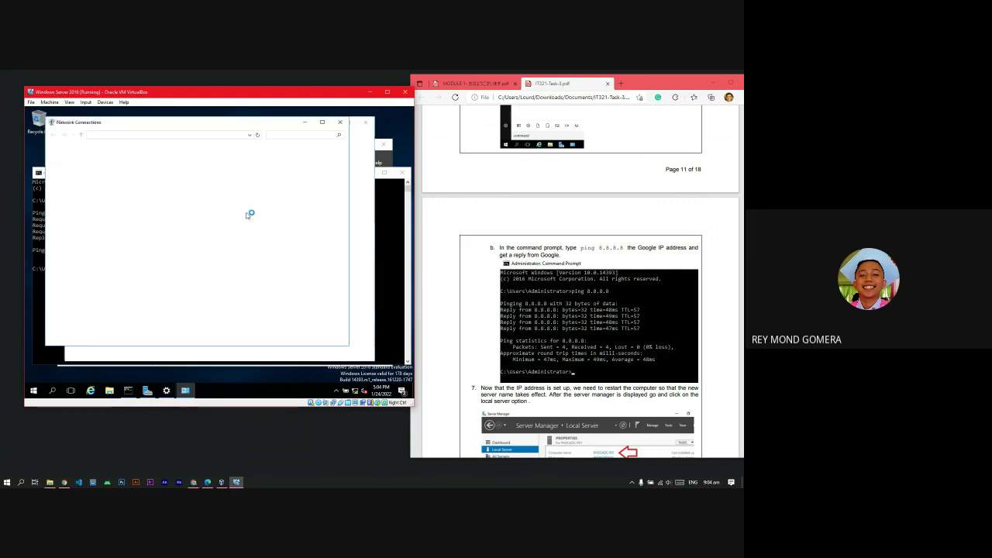
left_click(123, 172)
right_click(122, 173)
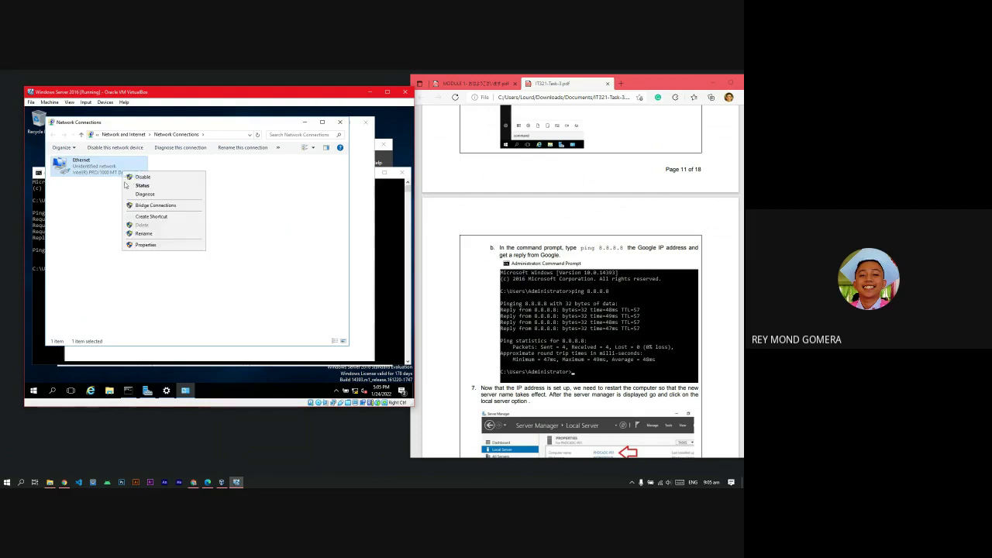
left_click(136, 246)
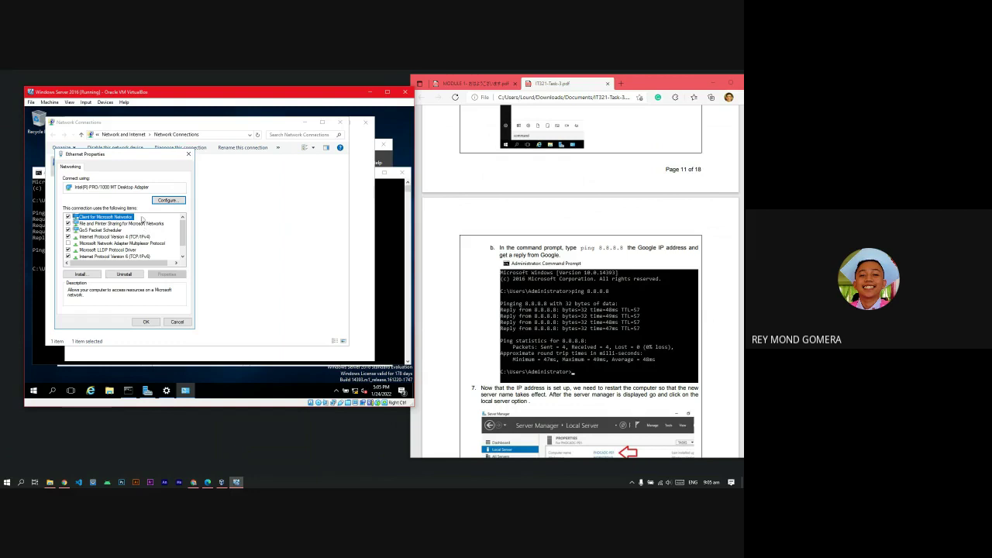
left_click(245, 238)
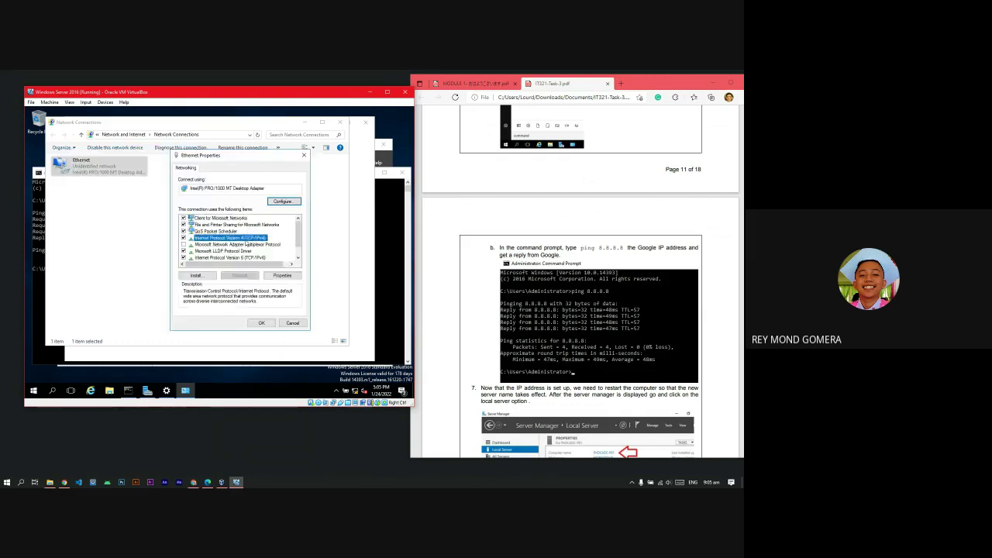
double_click(246, 239)
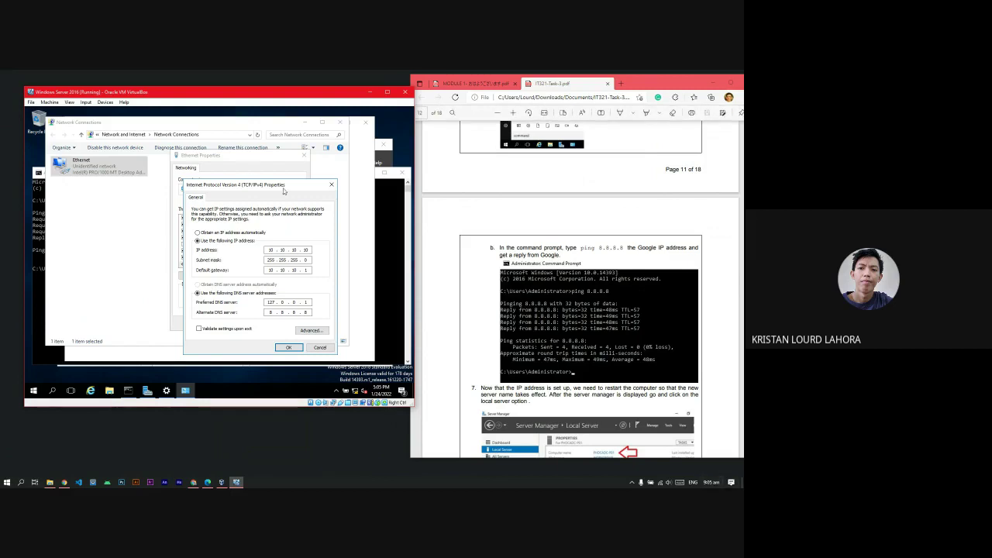
left_click_drag(276, 195, 315, 197)
- Check the host computer's Wi-Fi connection against the server's IPv4 settings, and accept the IPv4 settings
left_click(660, 482)
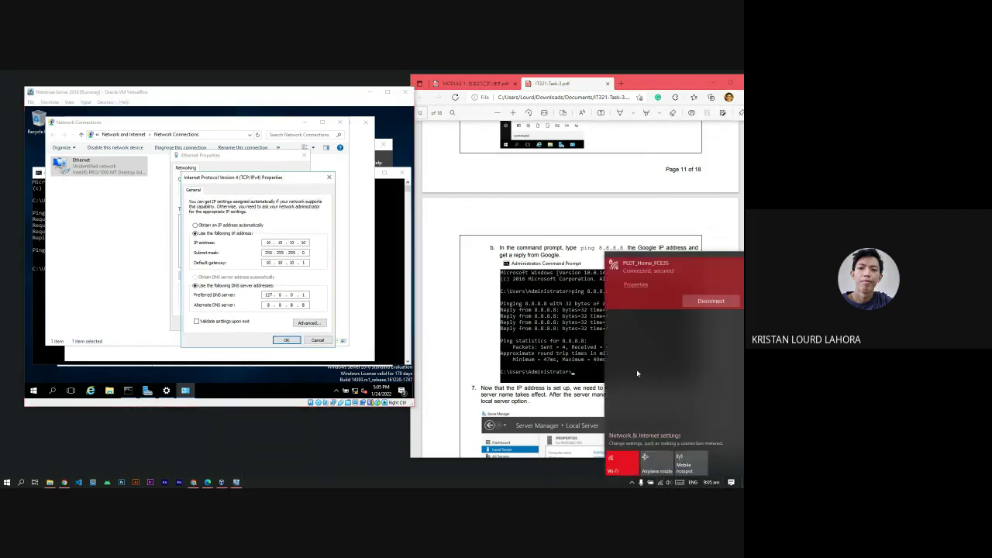
left_click(259, 187)
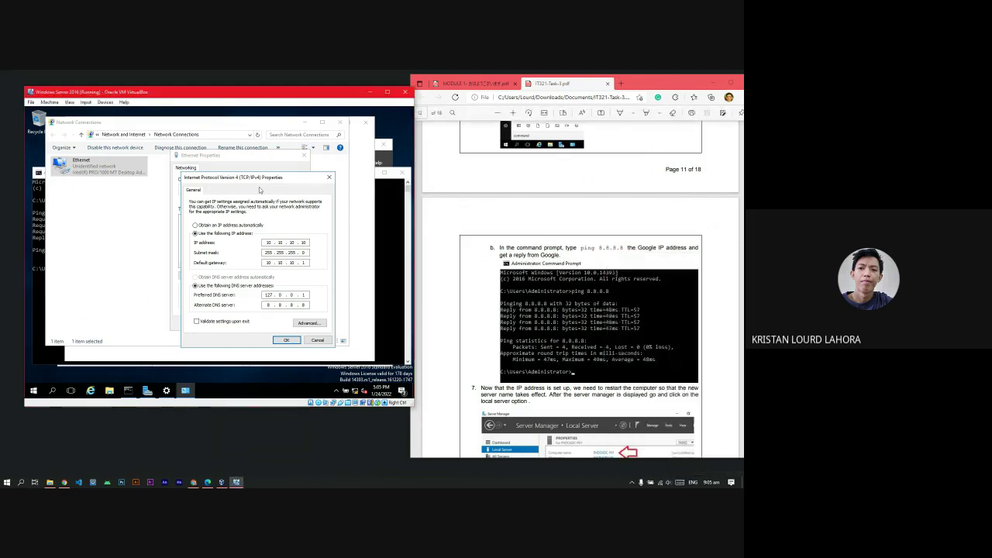
left_click_drag(267, 184, 309, 169)
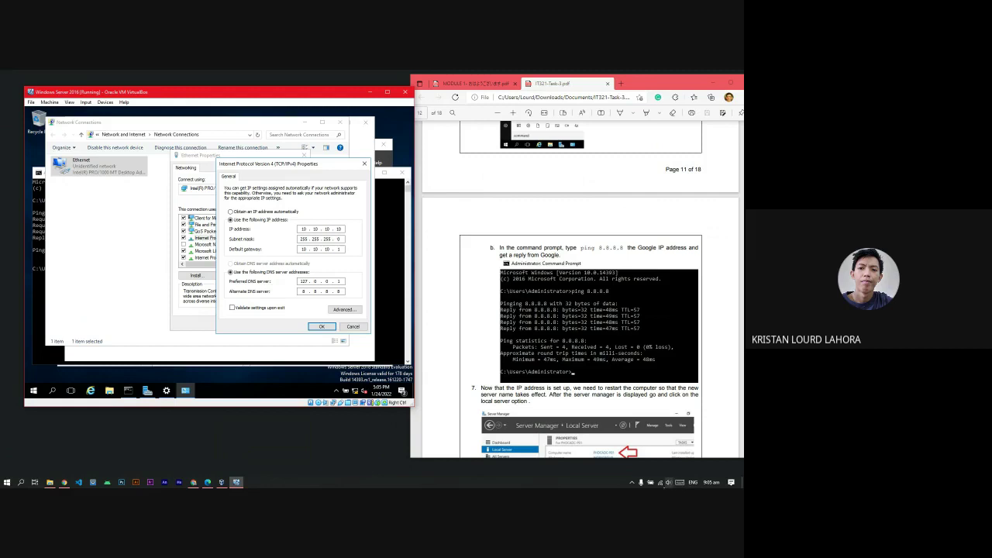
left_click(661, 482)
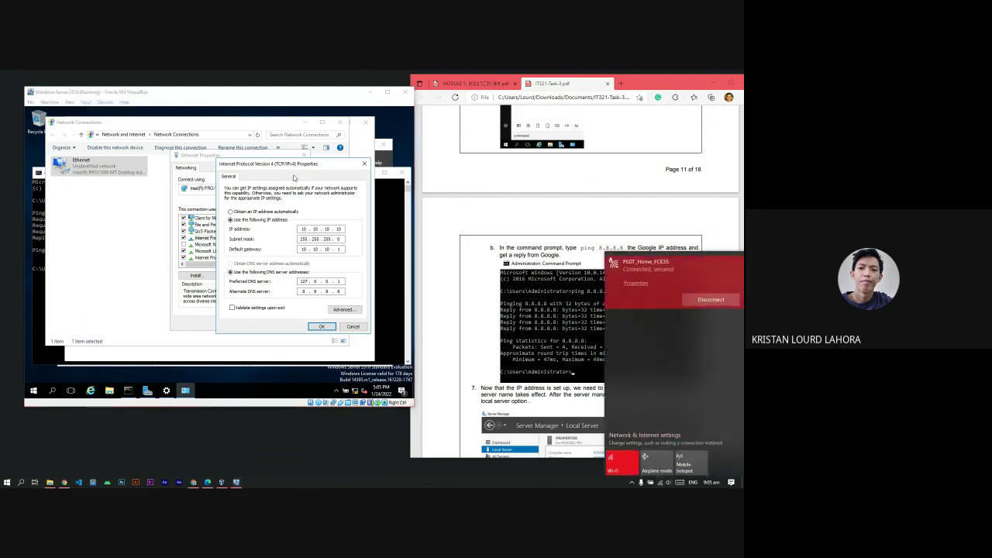
left_click(309, 169)
left_click_drag(308, 170, 318, 174)
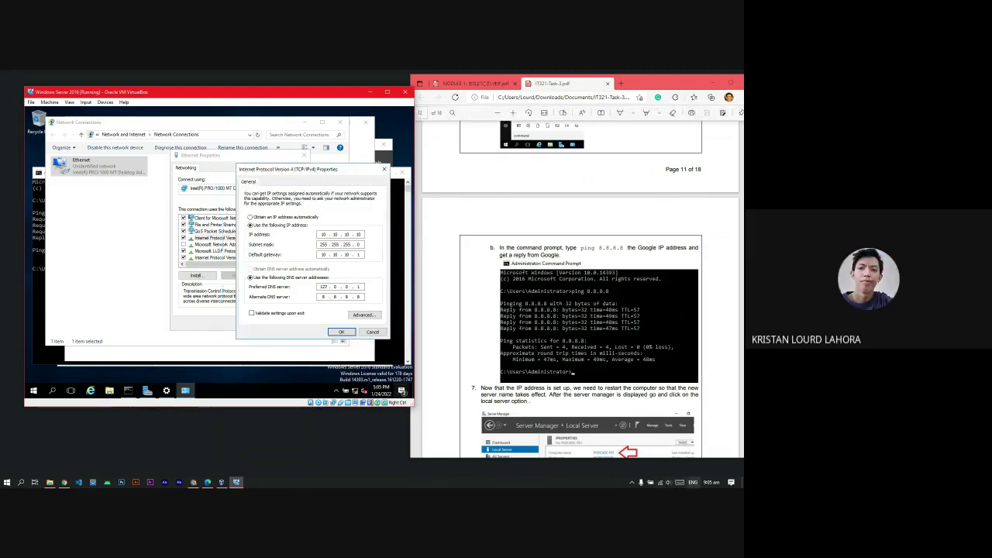
left_click_drag(312, 174, 306, 173)
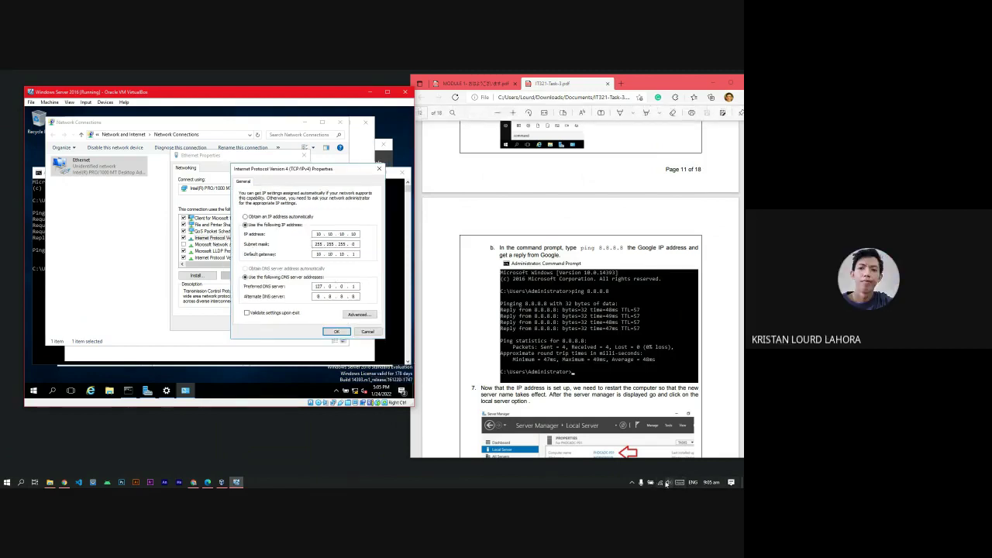
left_click(661, 482)
left_click(586, 211)
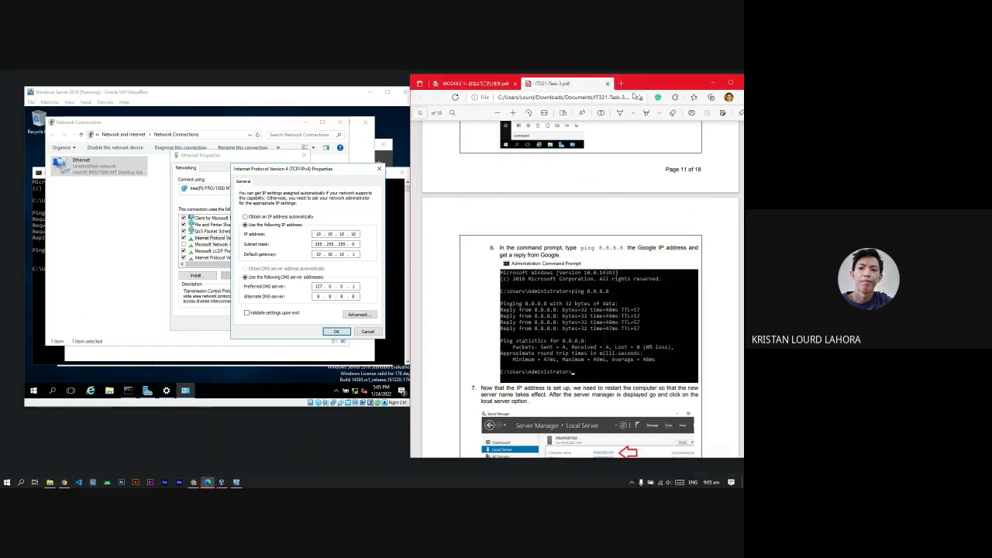
left_click(325, 179)
left_click_drag(325, 180, 258, 185)
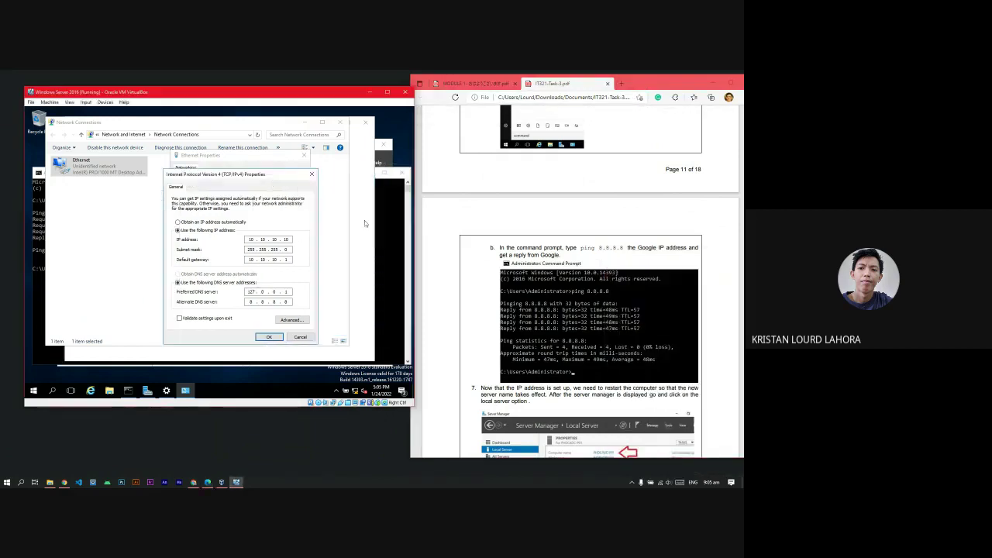
left_click(269, 337)
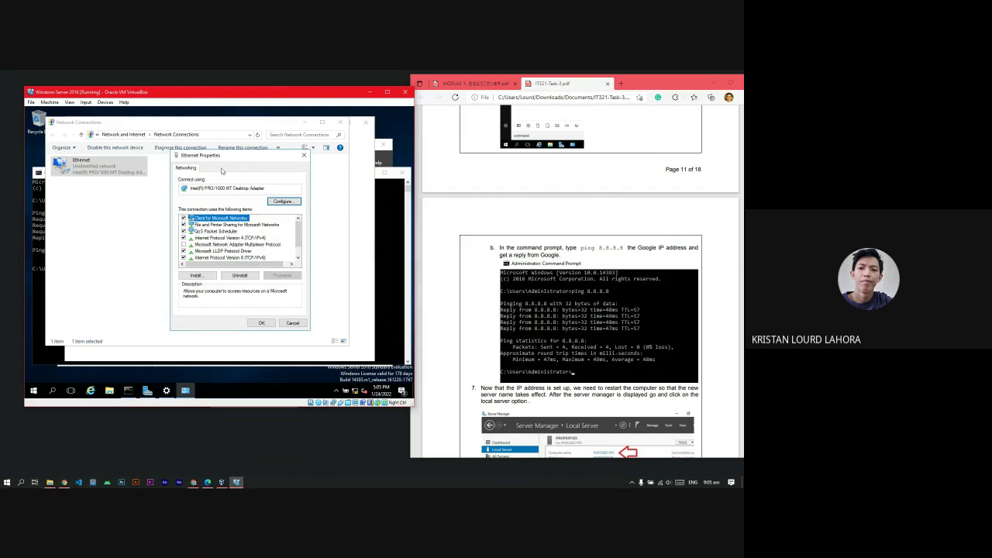
- Review the Ethernet adapter's IPv4 properties again, close them, and return to the Command Prompt
left_click_drag(238, 157, 257, 157)
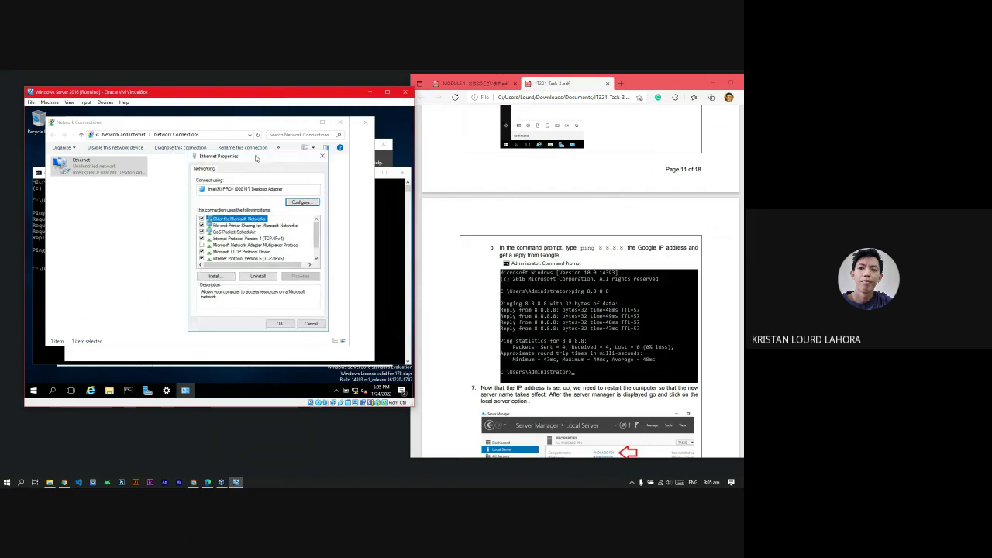
left_click(252, 239)
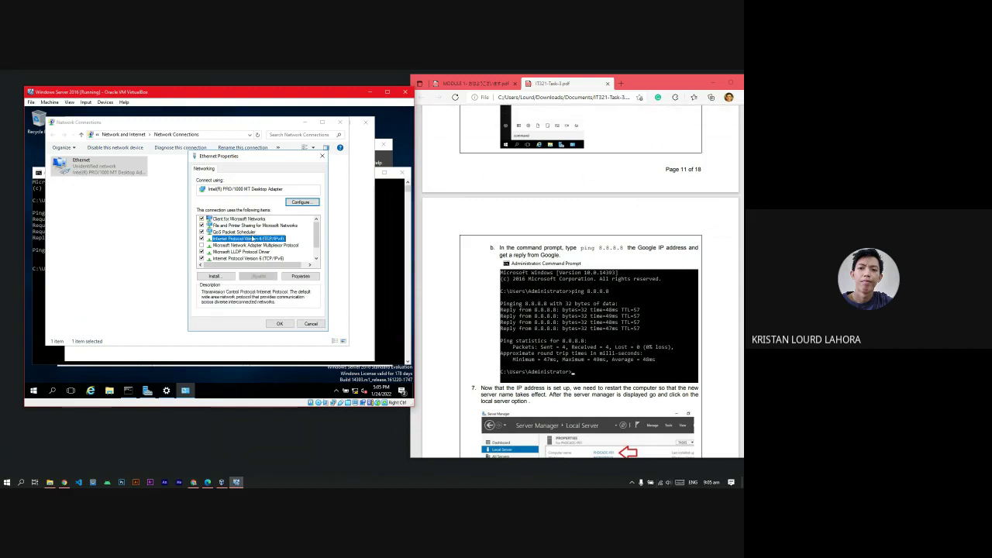
double_click(252, 239)
left_click_drag(312, 186, 279, 183)
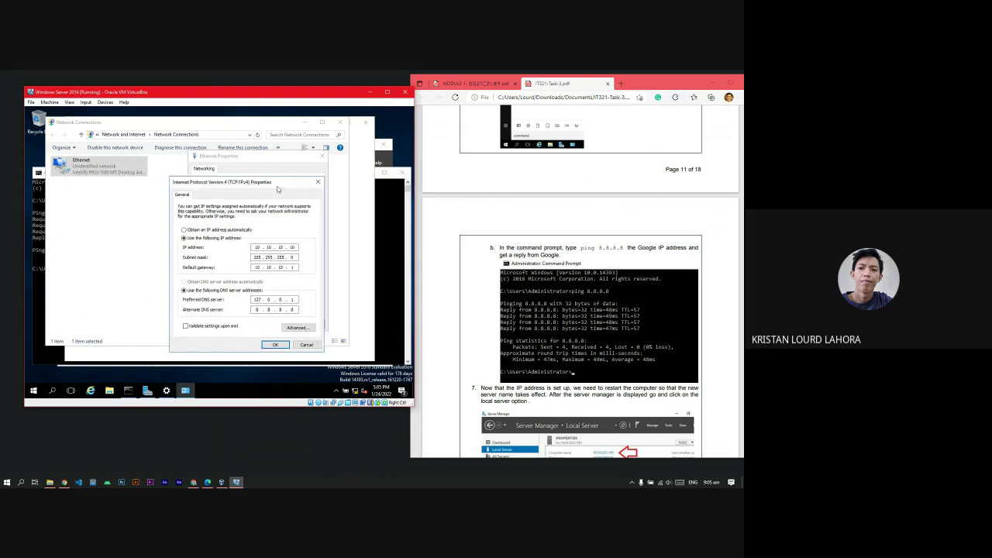
left_click(317, 184)
left_click(386, 227)
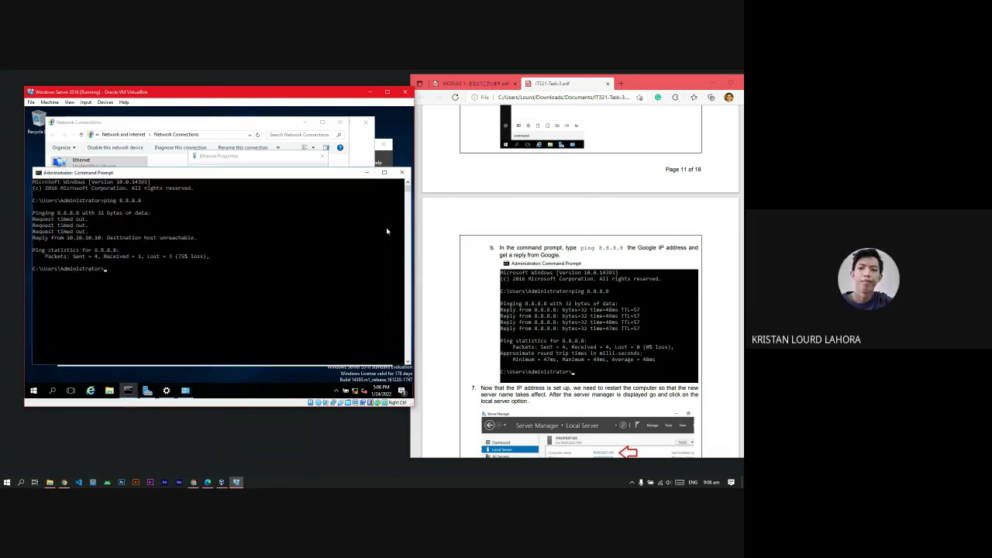
- Review the PDF guide's instructions on the IPv4 configuration, the ping test, and the restart for the new server name
scroll(701, 342, "down", 3)
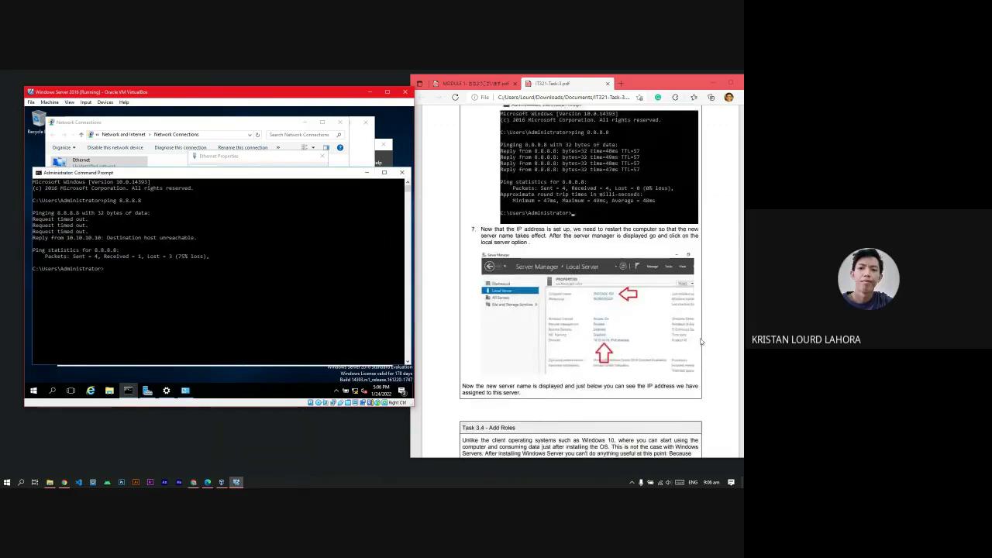
scroll(701, 341, "down", 5)
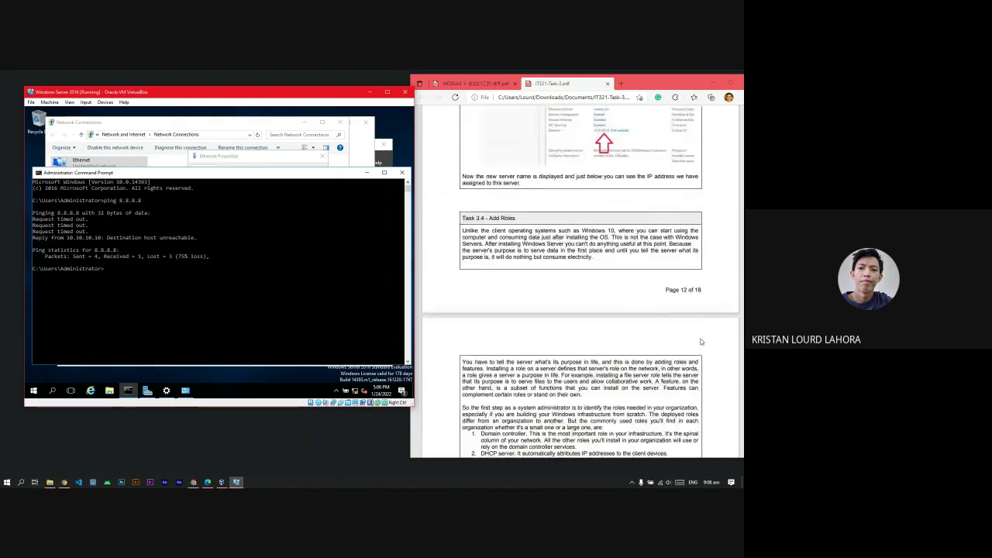
scroll(700, 341, "up", 5)
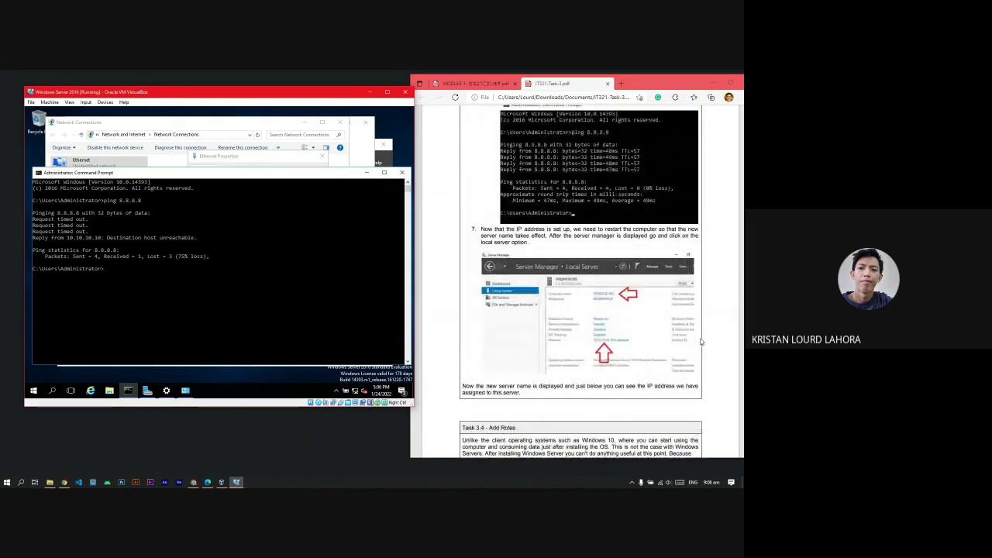
scroll(701, 341, "up", 3)
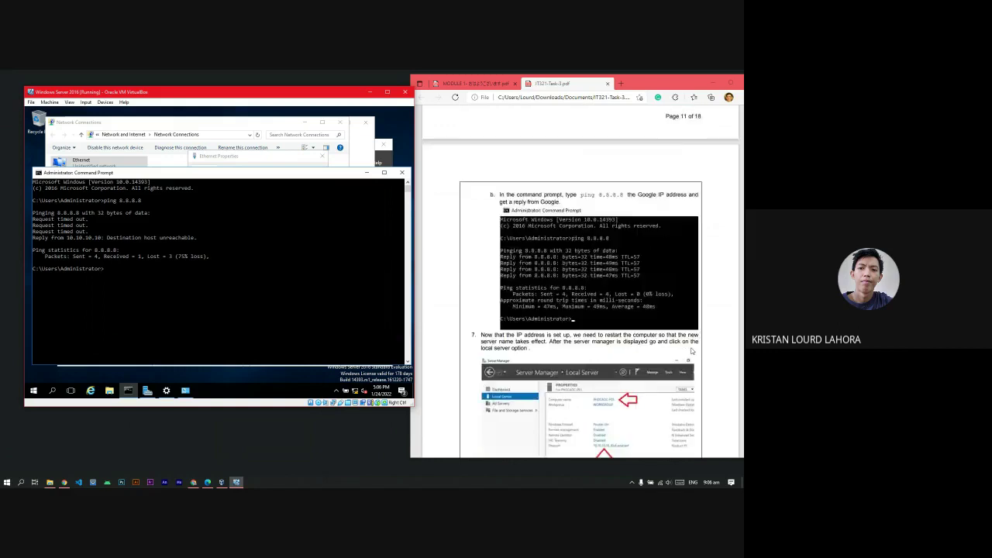
scroll(692, 351, "up", 3)
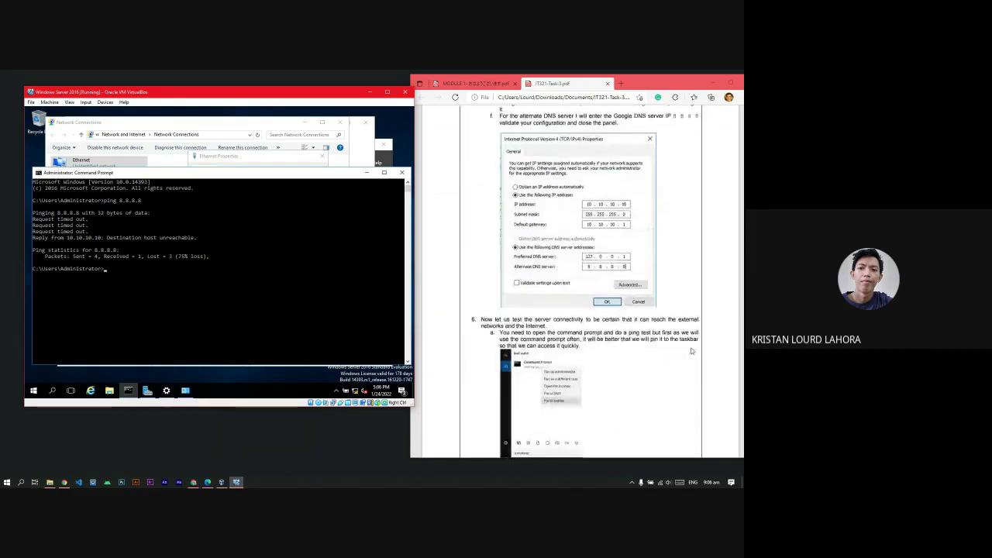
scroll(692, 351, "down", 5)
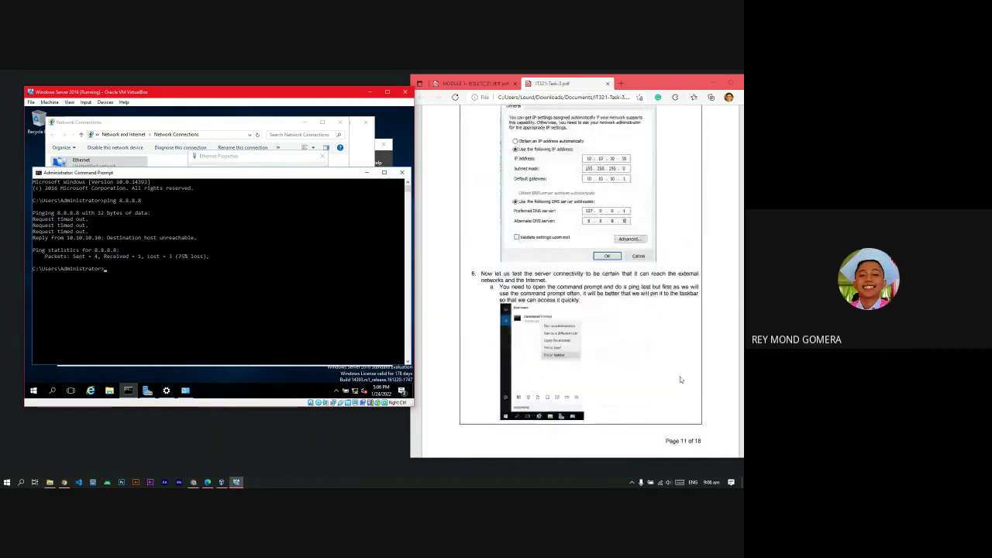
scroll(681, 379, "down", 3)
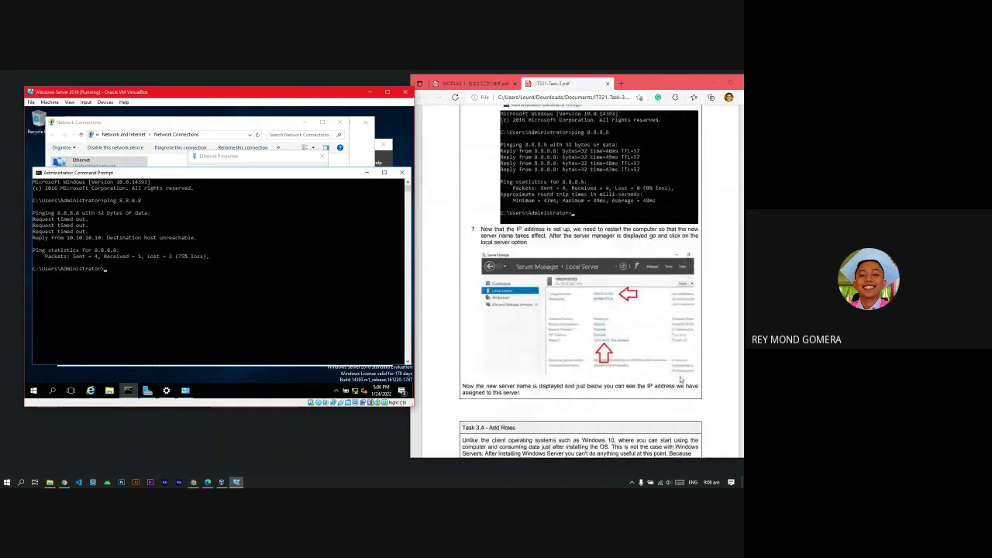
- Compare the guide's sample ping output for 8.8.8.8 with the server's own ping test in the Command Prompt
scroll(681, 379, "up", 2)
scroll(681, 379, "down", 1)
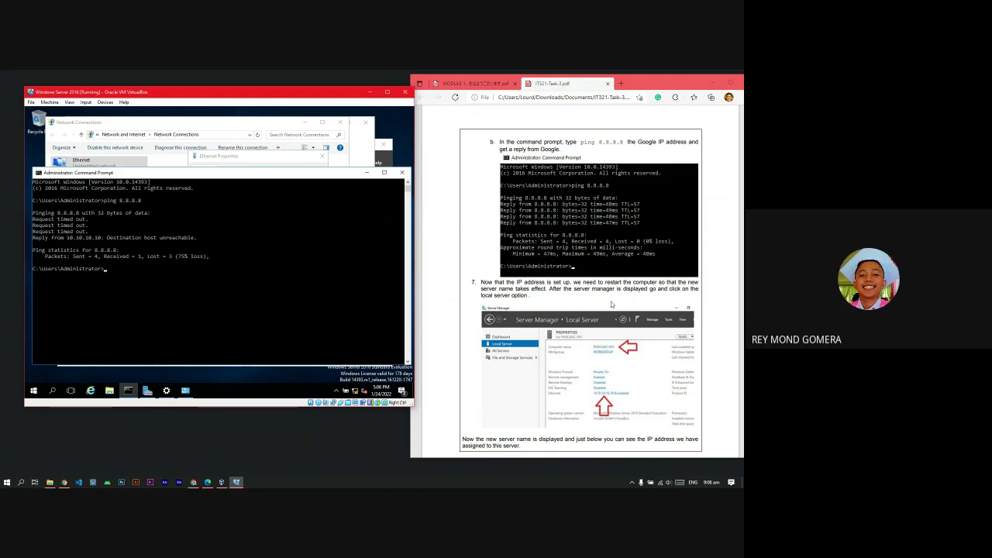
scroll(615, 313, "up", 2)
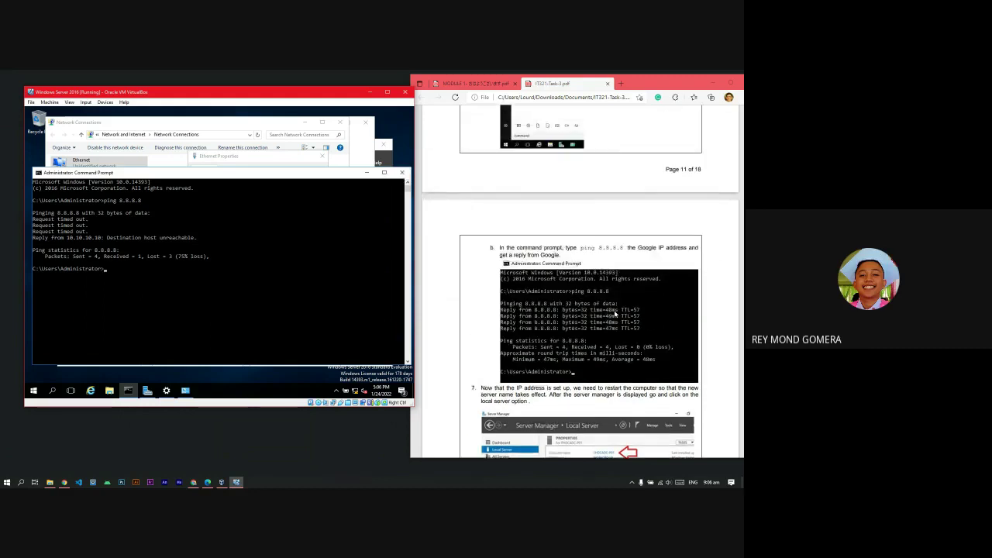
scroll(615, 313, "up", 3)
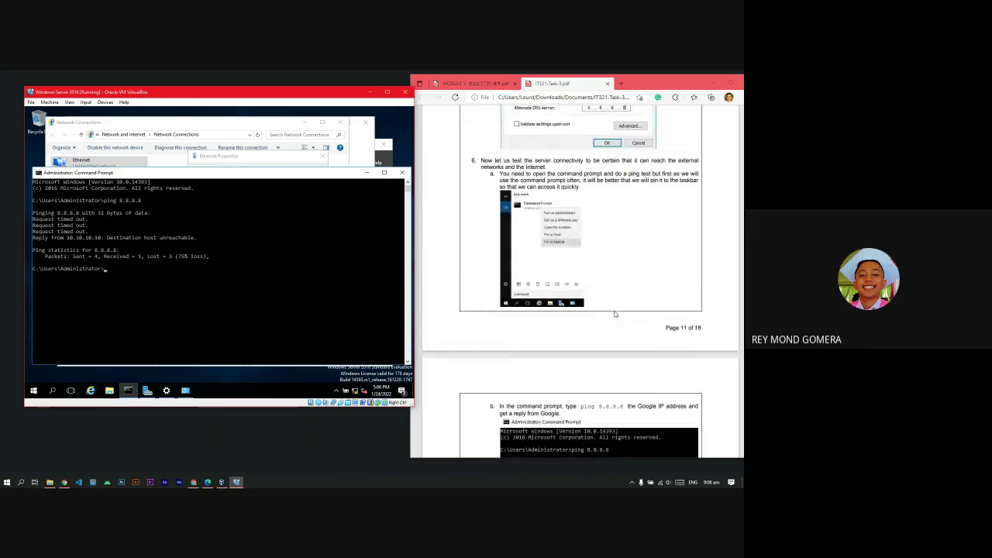
scroll(615, 313, "down", 4)
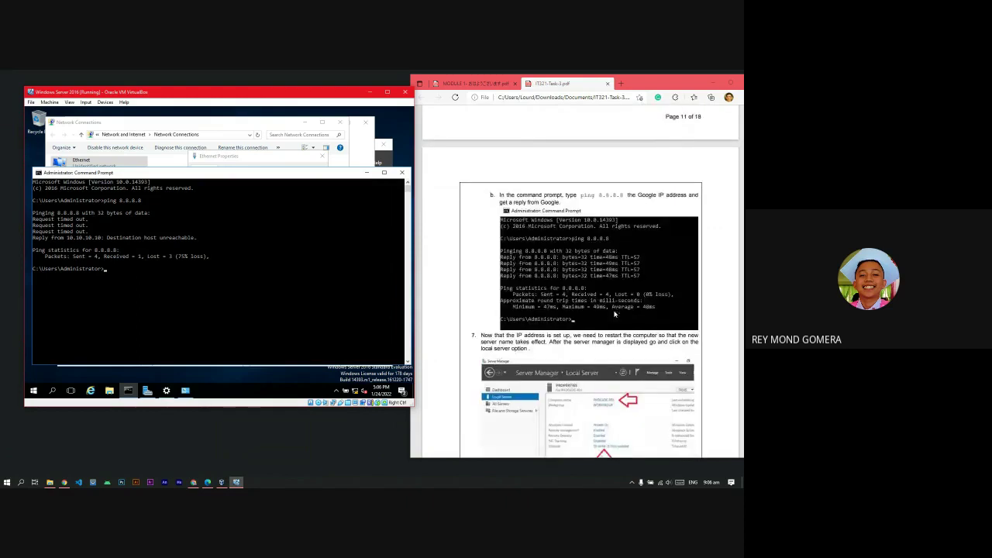
- Minimize the Command Prompt and close the Ethernet Properties, Network Connections and Settings windows on the server
left_click(300, 181)
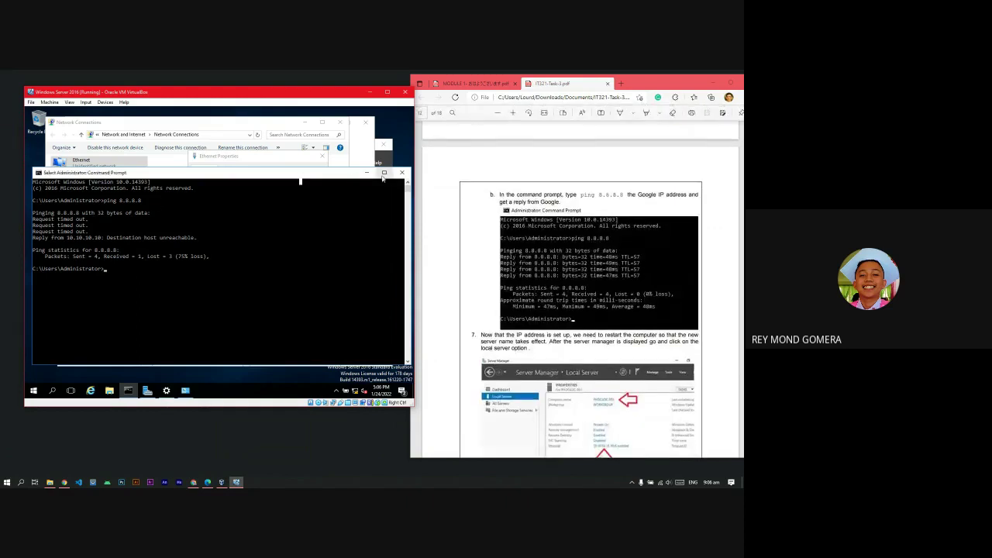
left_click(366, 173)
left_click(323, 156)
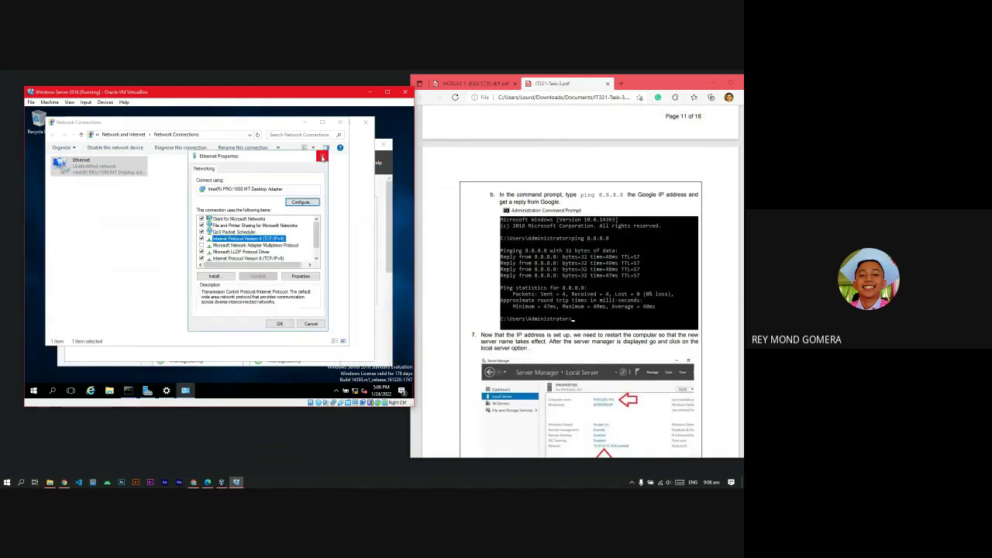
left_click(322, 157)
left_click(340, 123)
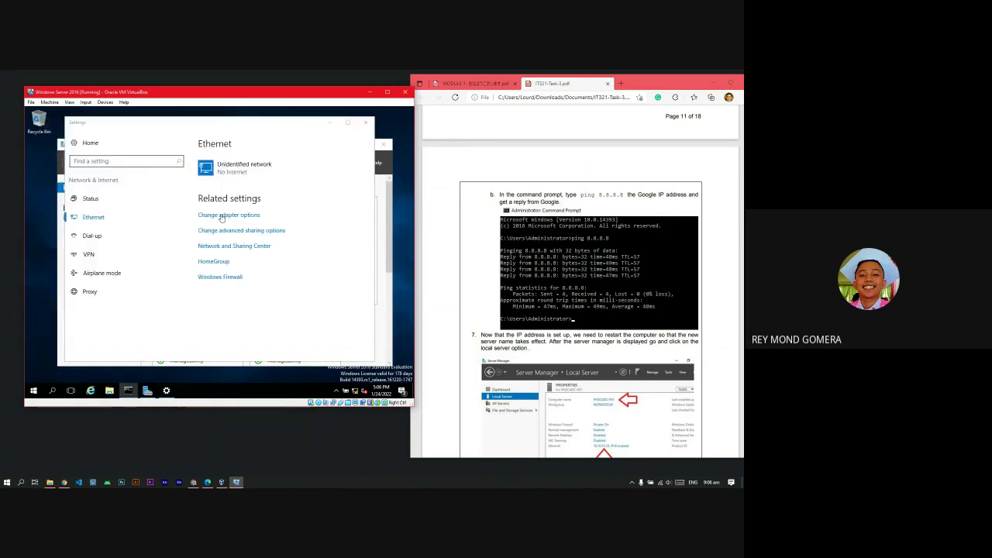
left_click(366, 122)
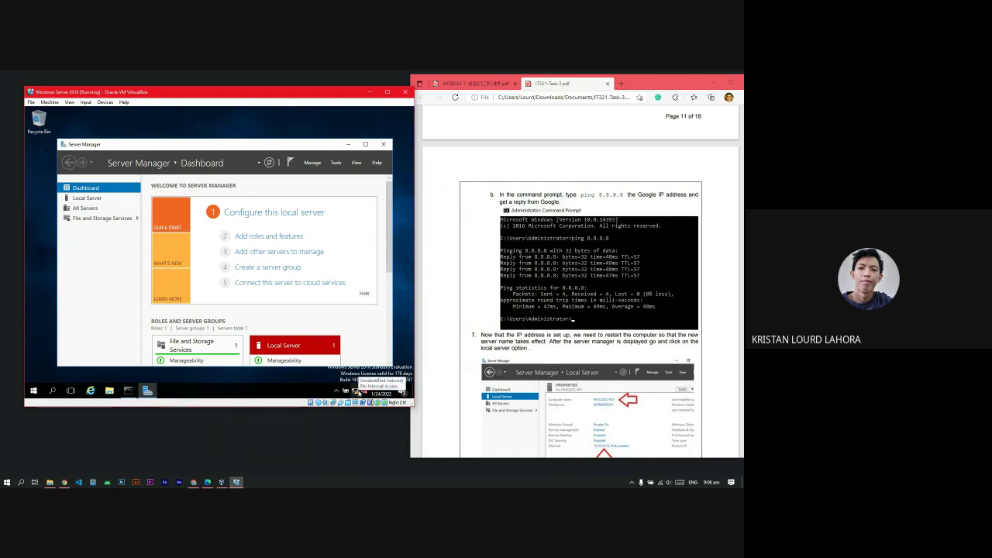
- Check the Ethernet connection's status from the server's Network and Sharing Center
left_click(355, 390)
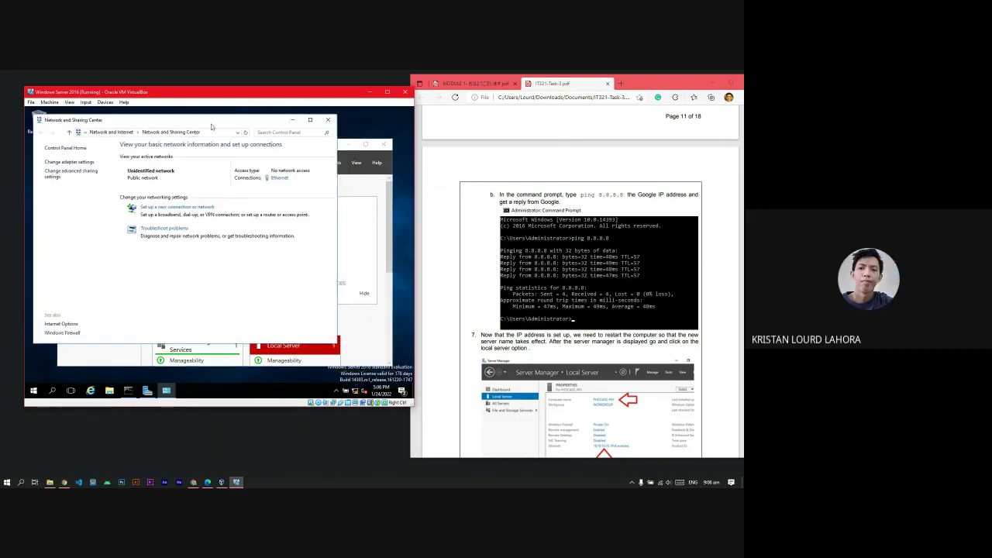
left_click(280, 178)
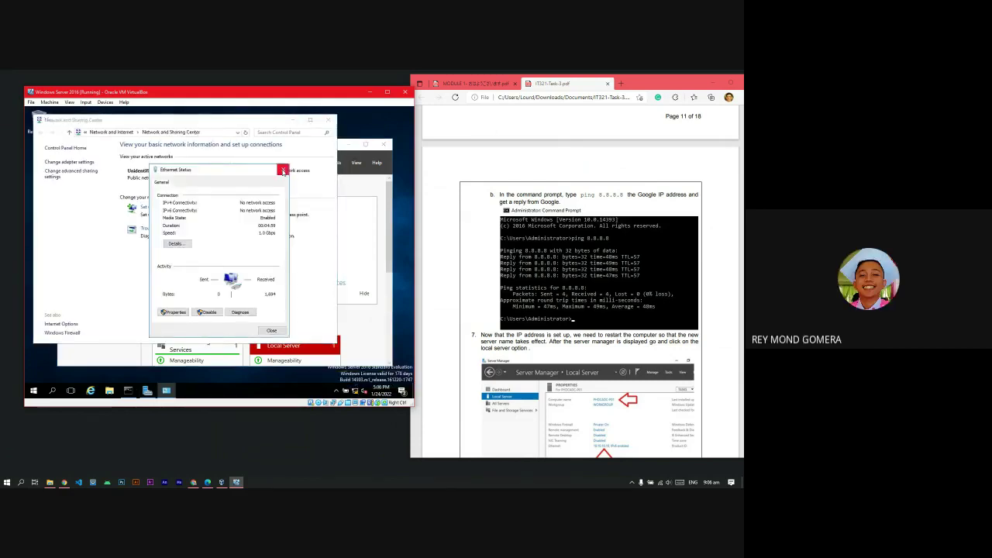
left_click(287, 168)
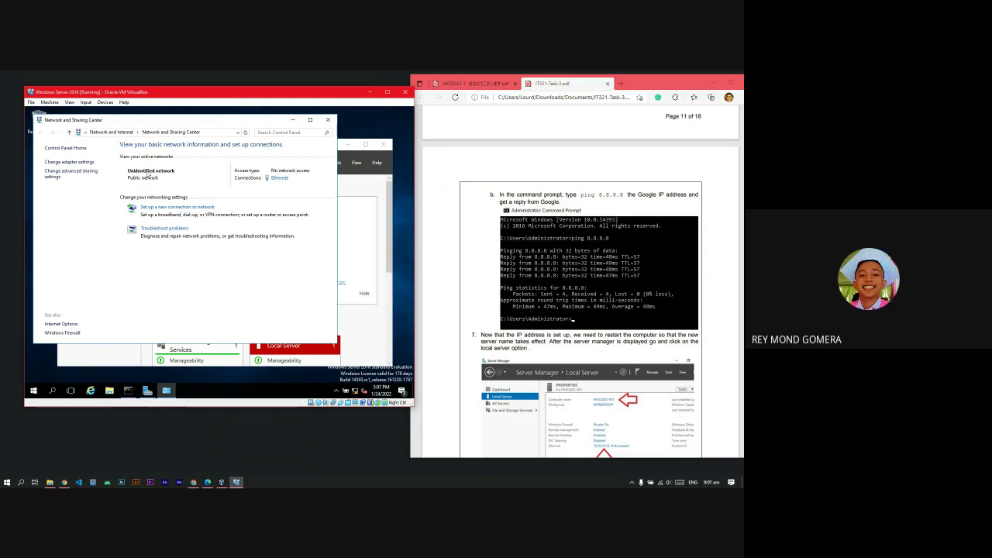
- Open the Internet Protocol Version 4 (TCP/IPv4) properties from the Ethernet connection's status
left_click(280, 180)
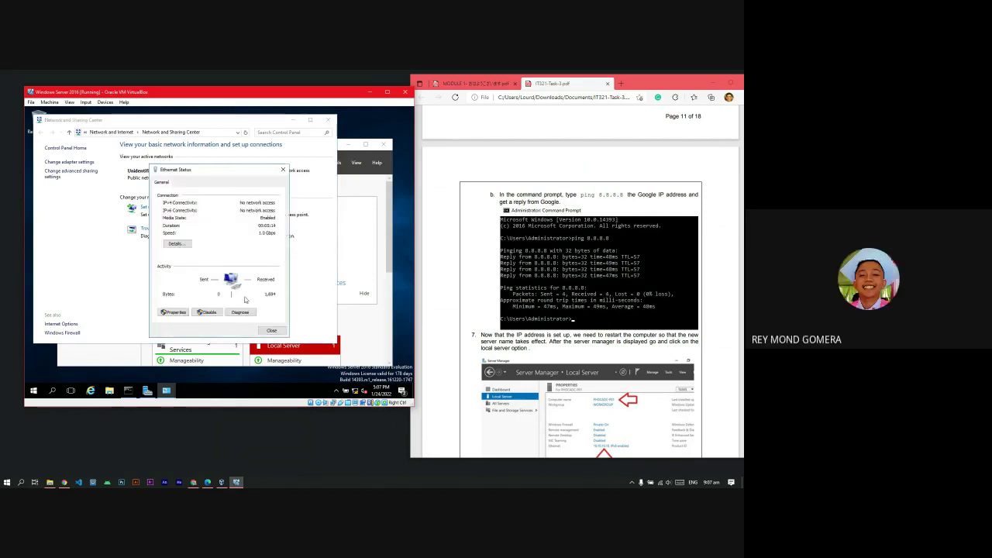
left_click(174, 312)
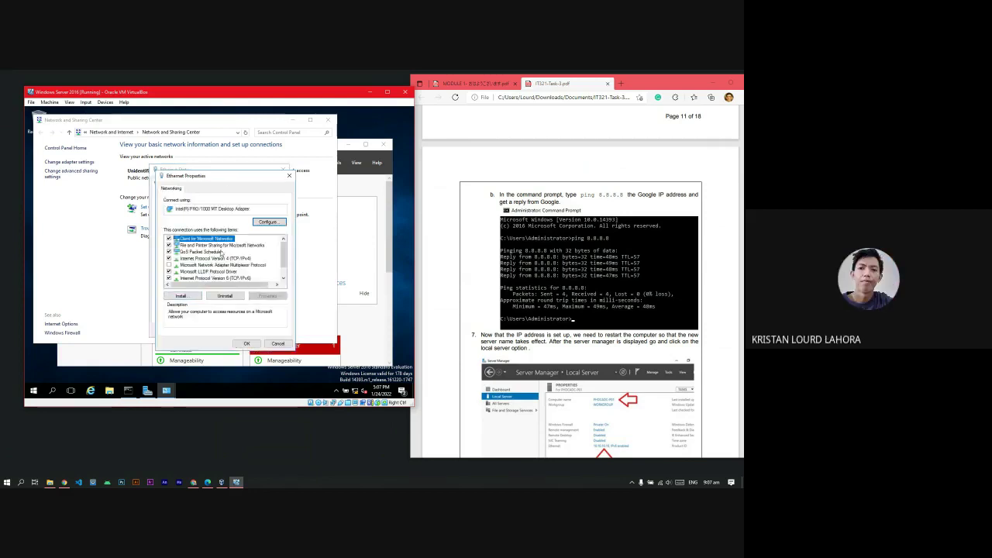
double_click(220, 259)
left_click_drag(248, 207, 273, 200)
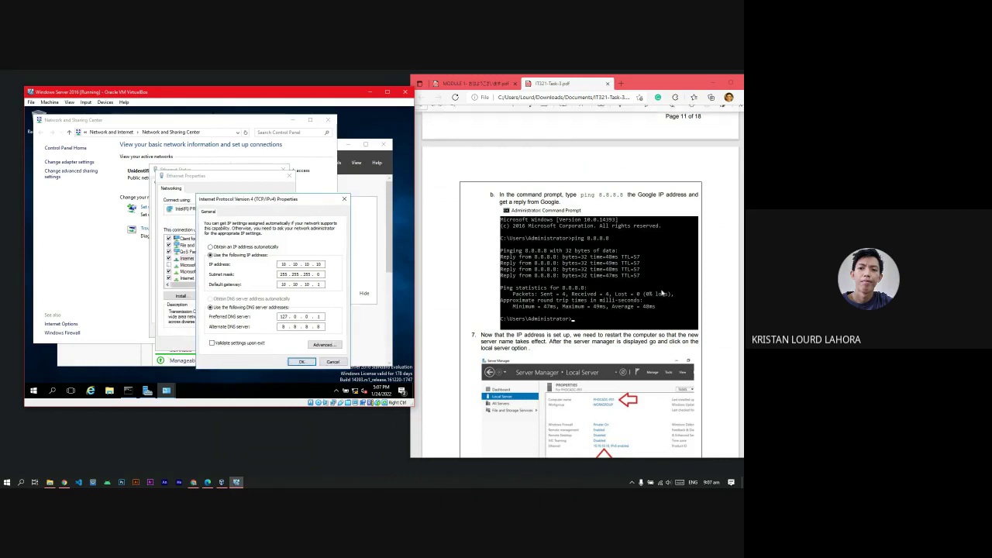
- Review the guide's pages on the ping test, the server restart and Task 3.4 - Add Roles beside the IPv4 properties
scroll(646, 324, "down", 4)
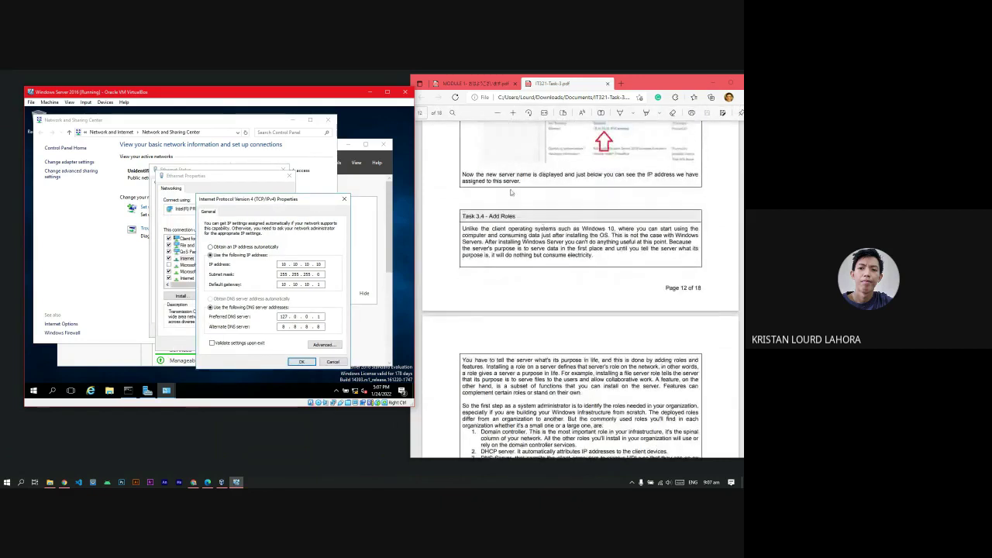
scroll(632, 330, "down", 3)
scroll(632, 329, "up", 5)
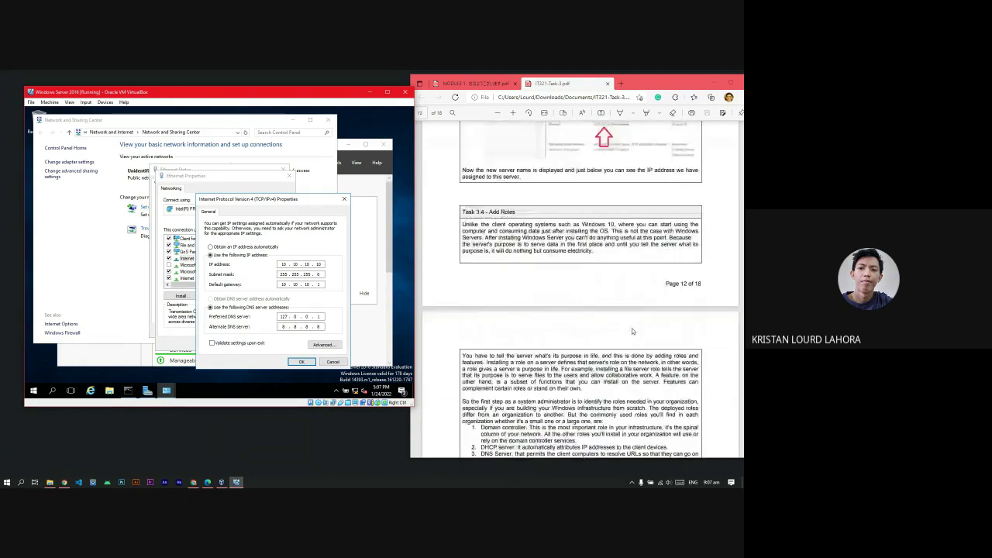
scroll(632, 329, "up", 5)
scroll(632, 329, "down", 3)
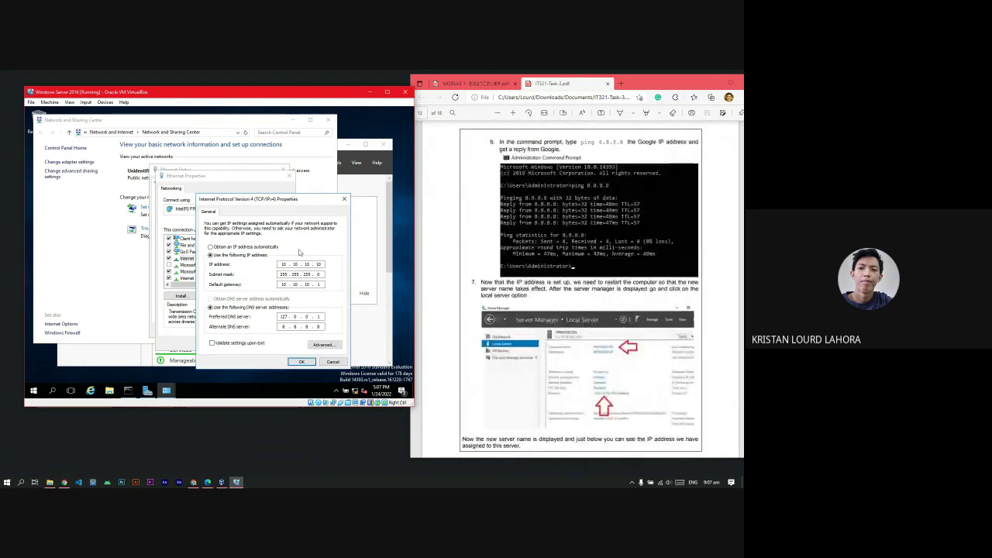
left_click_drag(289, 202, 293, 193)
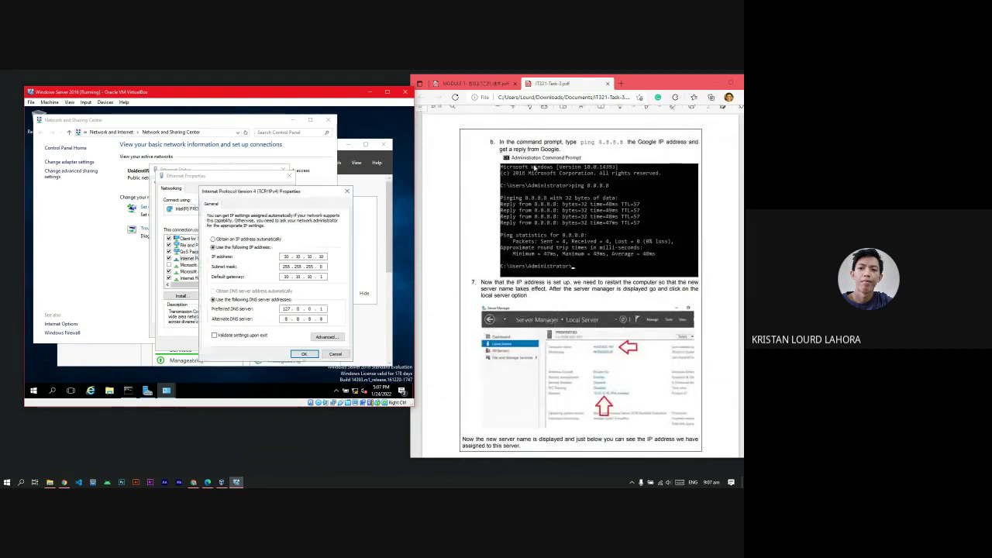
scroll(578, 231, "down", 3)
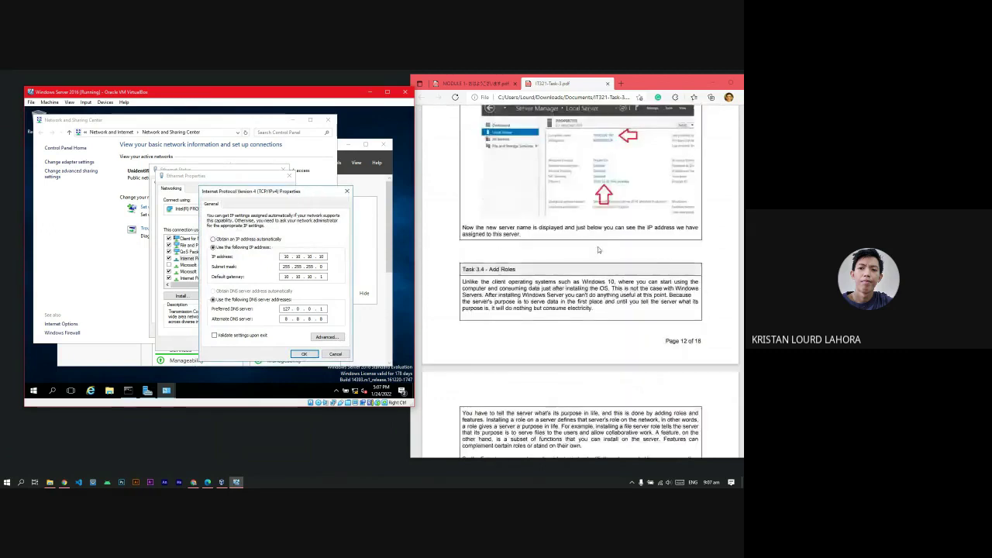
scroll(598, 247, "up", 3)
- Open the properties of the host computer's connected Wi-Fi network, and close the Settings window
left_click(664, 484)
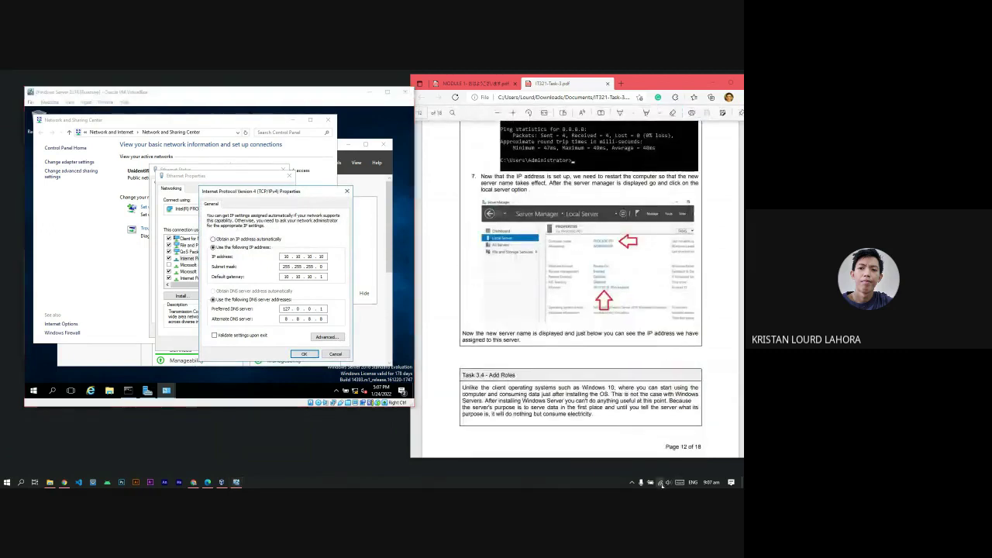
right_click(665, 269)
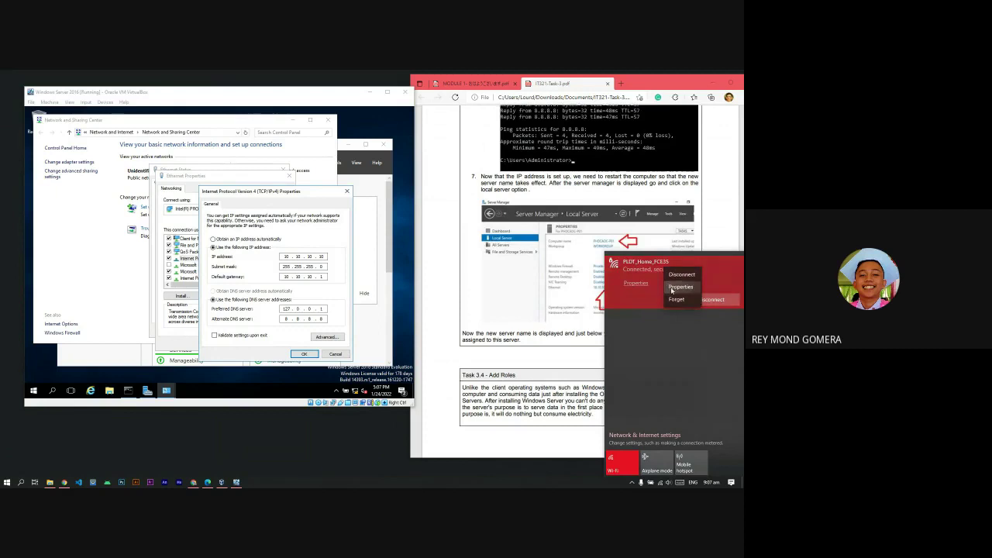
key("Return")
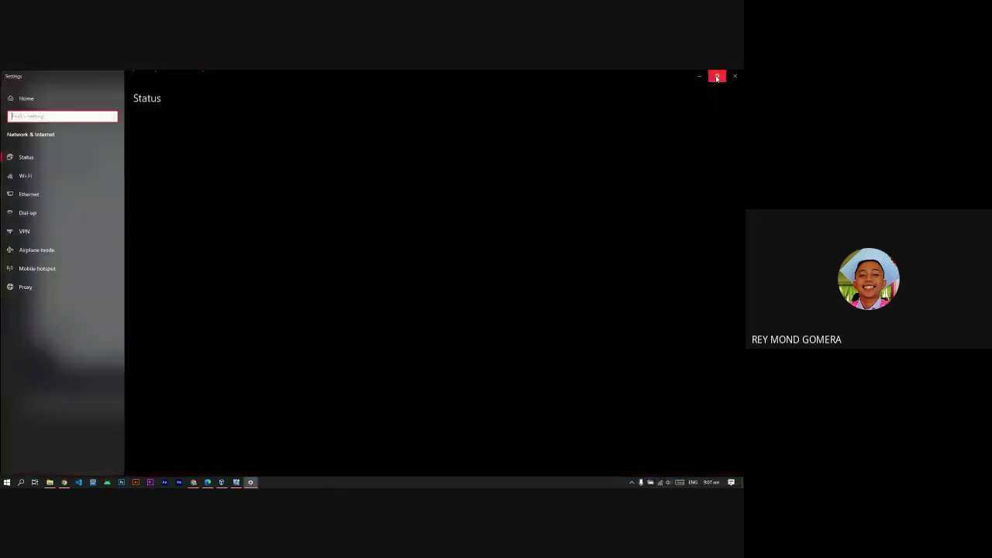
left_click_drag(35, 76, 391, 181)
left_click_drag(532, 198, 536, 166)
left_click(676, 155)
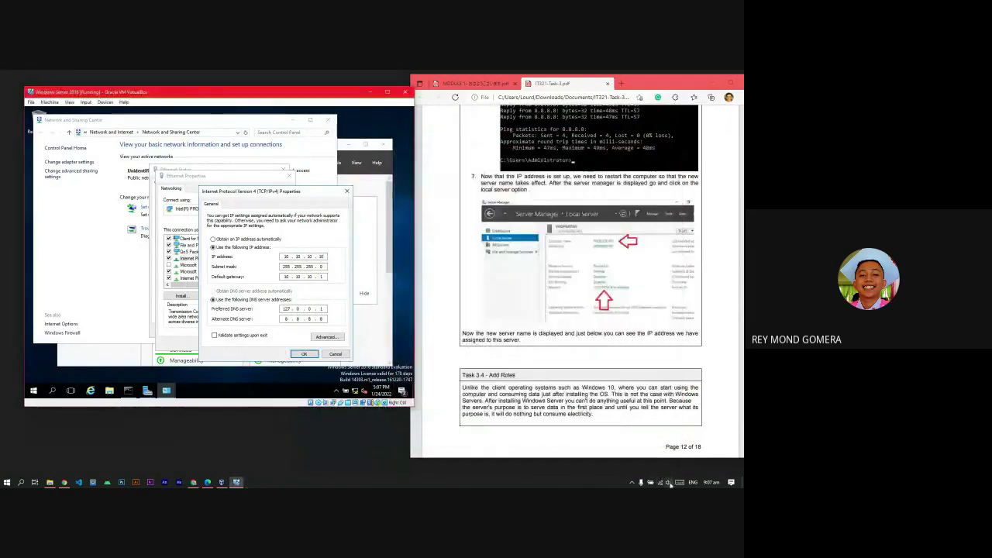
- Inspect the host computer's network status and Wi-Fi settings in Network & Internet settings, and close them
left_click(659, 480)
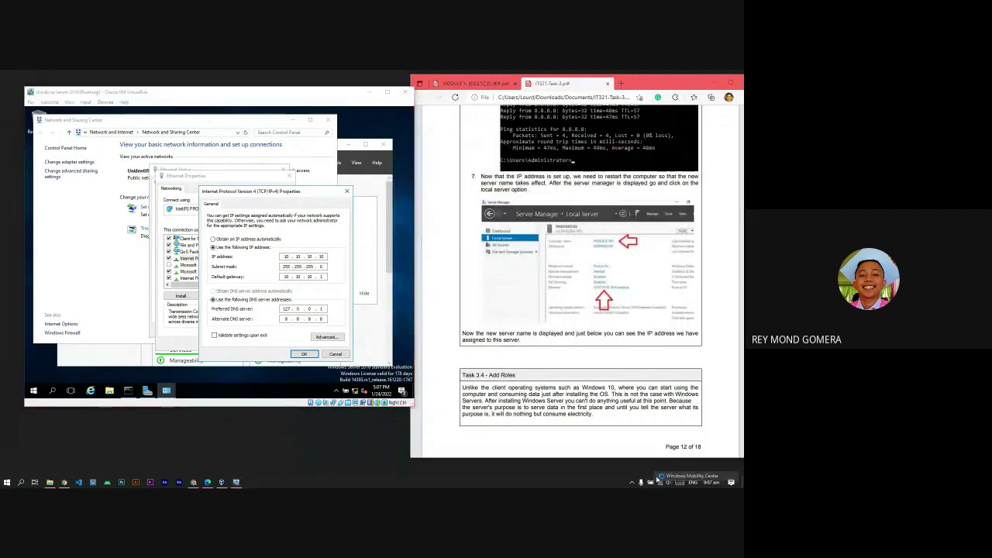
left_click(659, 480)
left_click(660, 482)
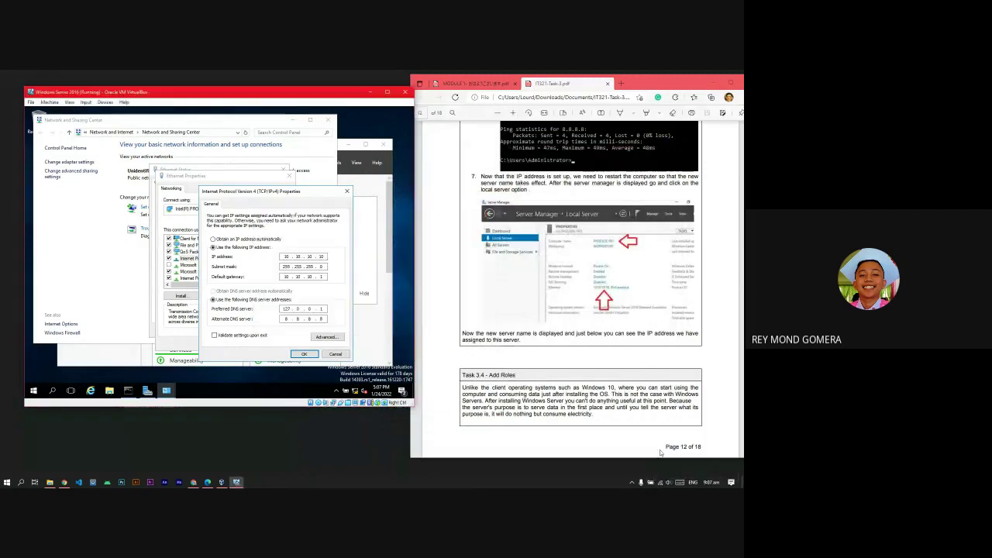
right_click(665, 485)
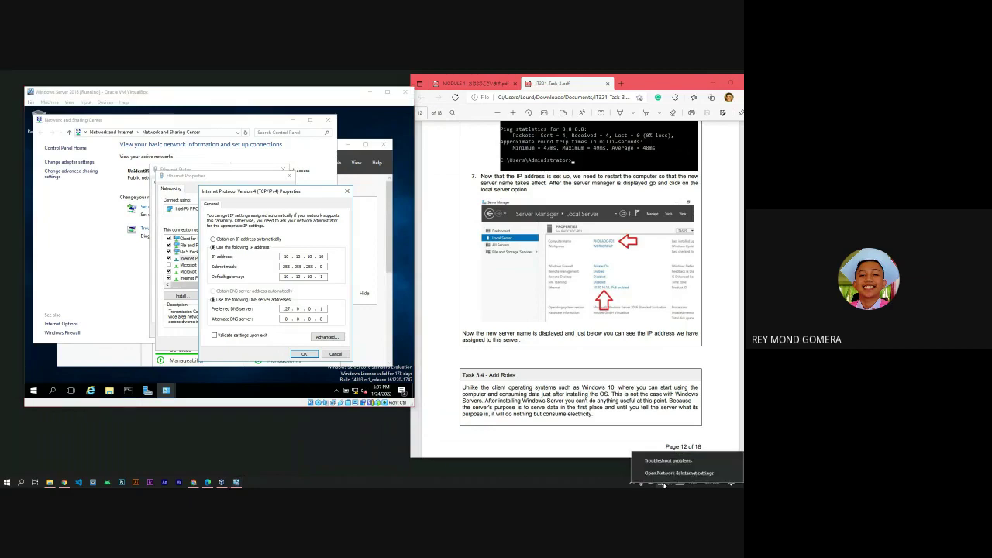
left_click(668, 472)
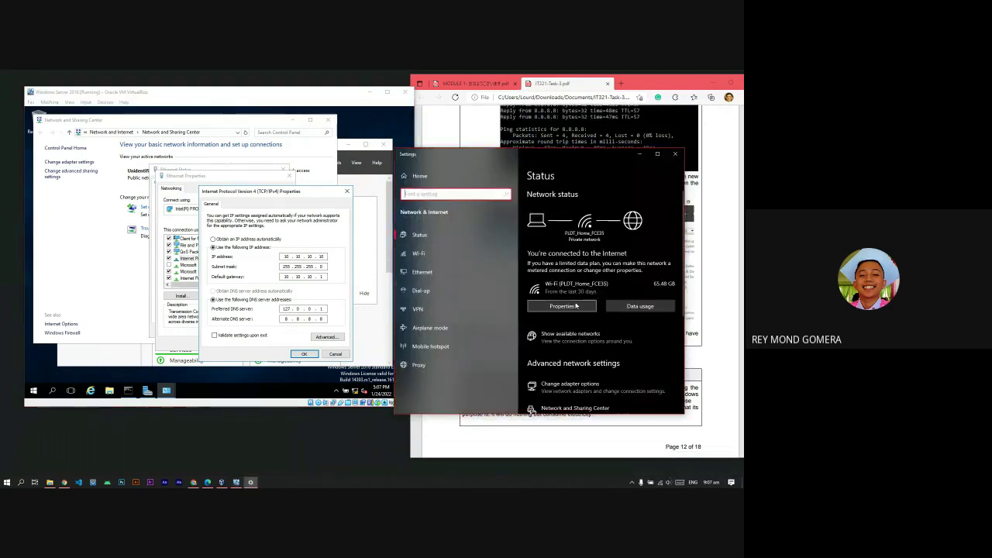
left_click(576, 307)
key("alt+Left")
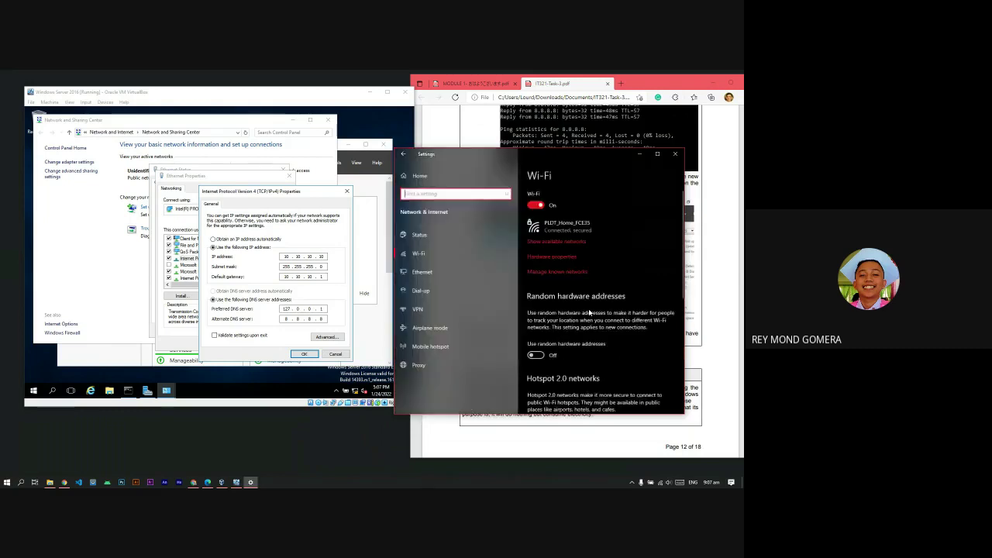
scroll(589, 311, "down", 1)
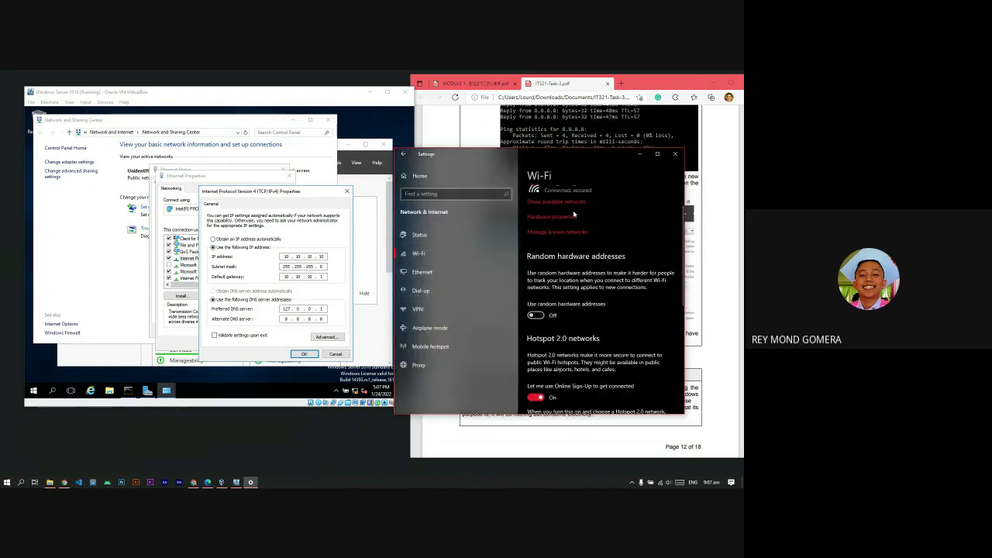
scroll(578, 221, "up", 1)
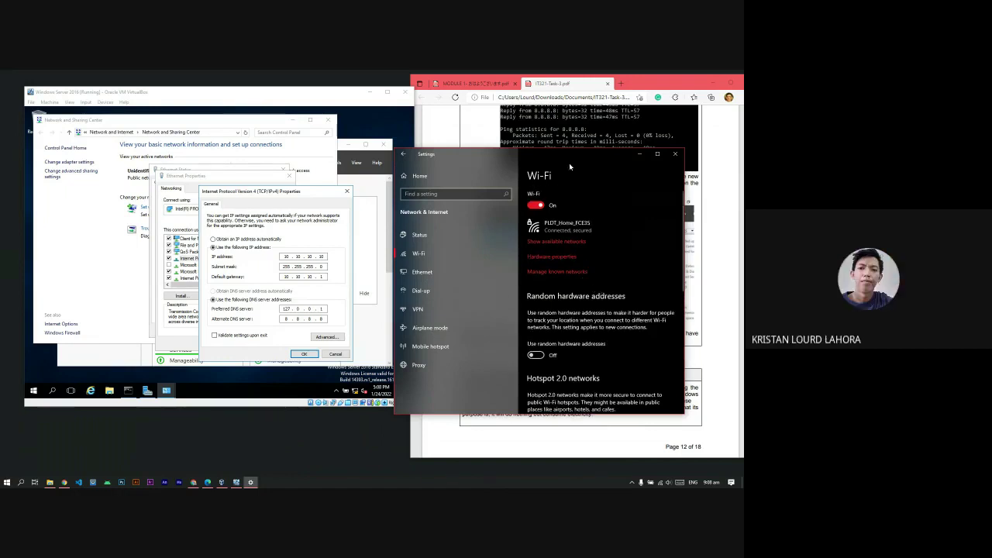
left_click_drag(565, 159, 566, 165)
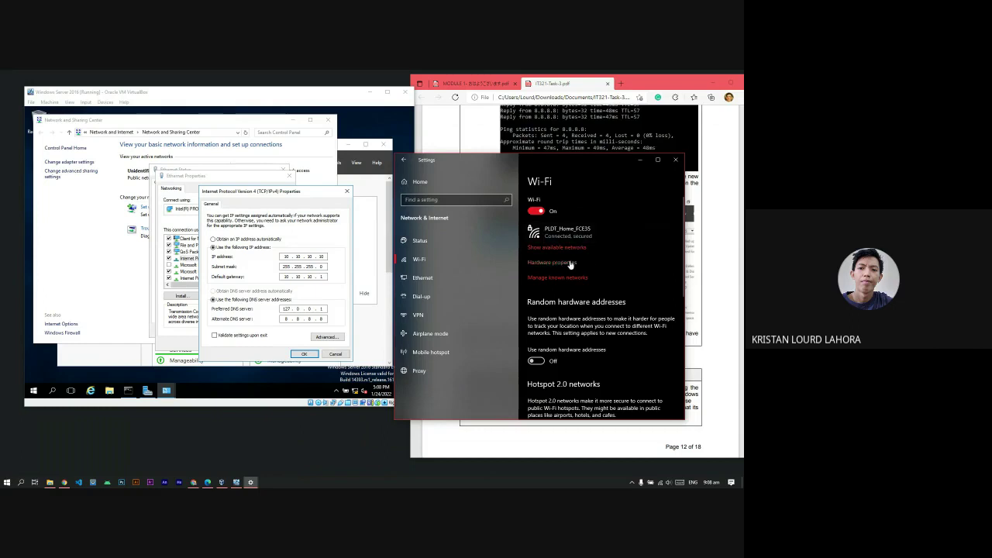
left_click(676, 160)
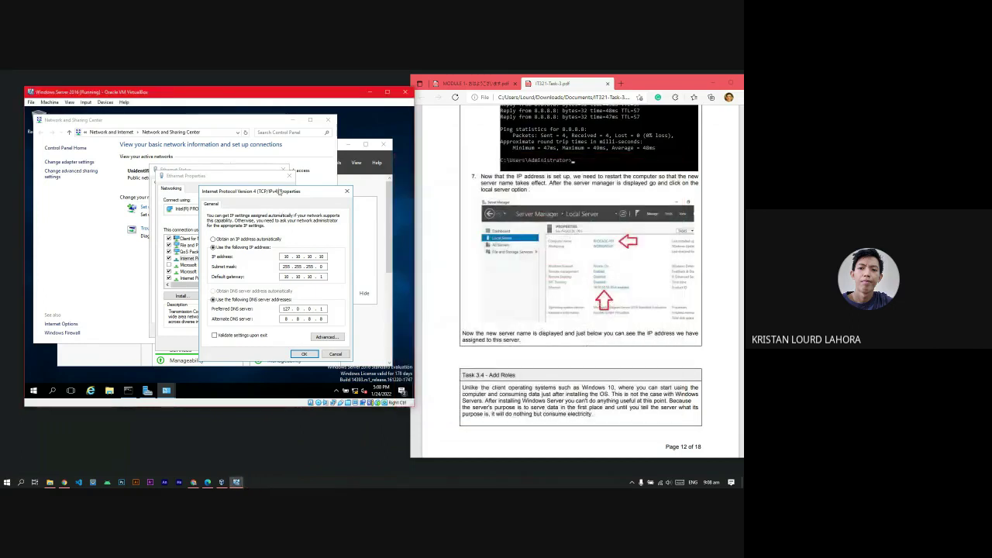
- Check the guide's IPv4 example, and set the server's Ethernet adapter to obtain its IP address and DNS server address automatically
left_click_drag(300, 195, 294, 190)
scroll(673, 325, "up", 5)
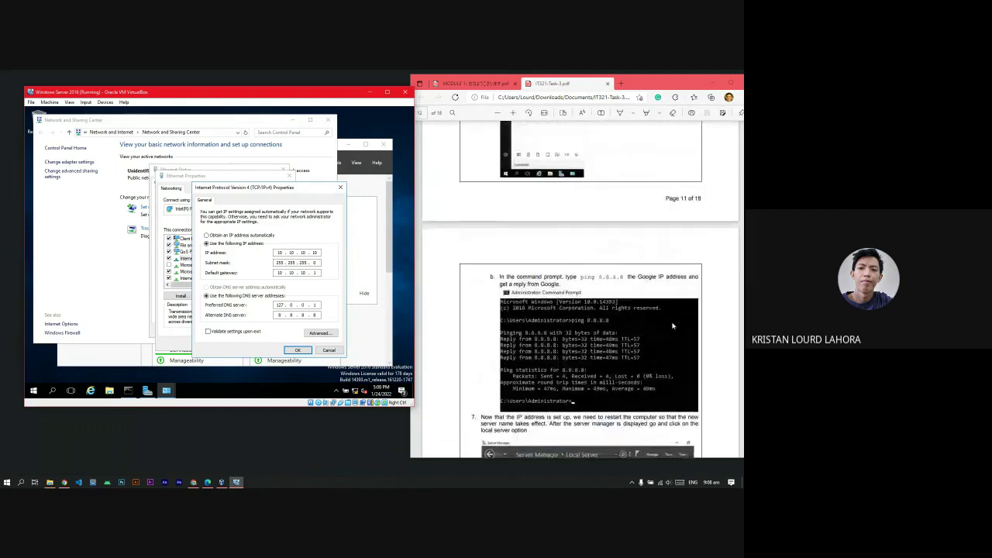
scroll(672, 322, "up", 4)
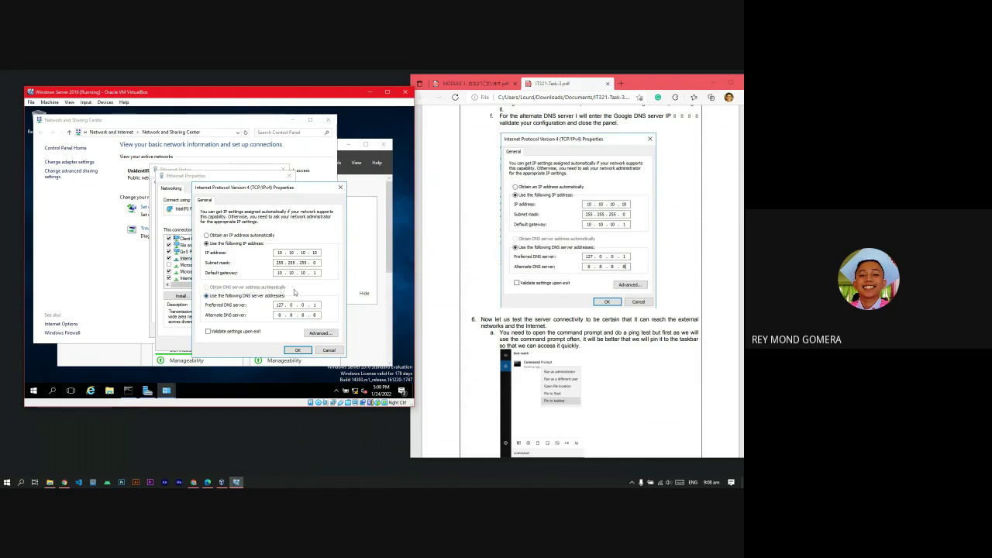
left_click(253, 235)
left_click(237, 287)
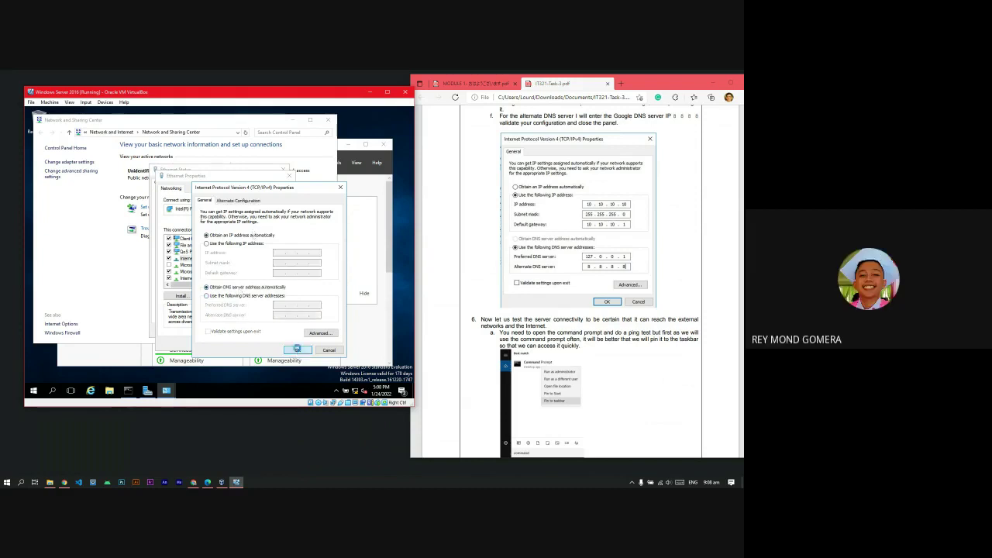
- Apply the automatic IPv4 settings, and test the server's connectivity by pinging 8.8.8.8 from the command prompt
left_click(297, 349)
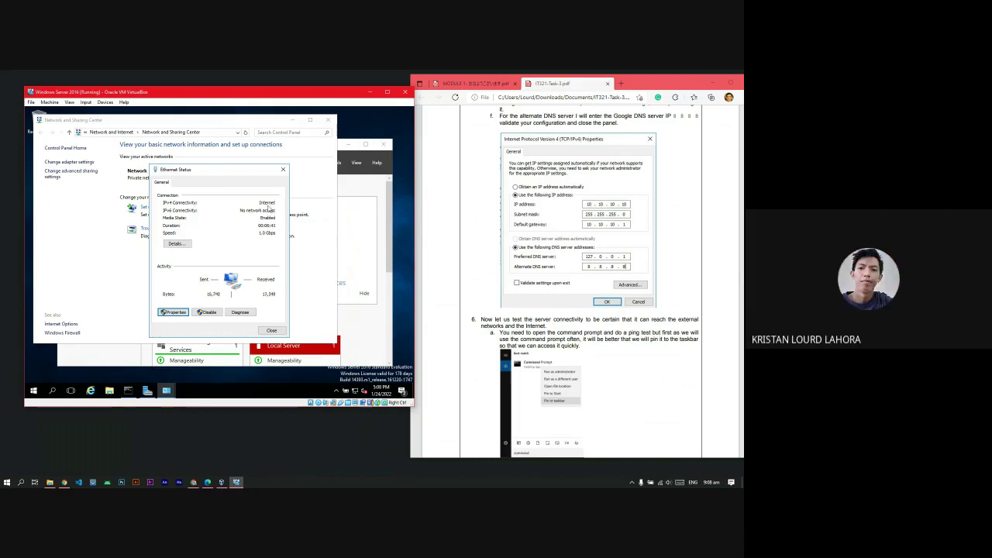
left_click(128, 390)
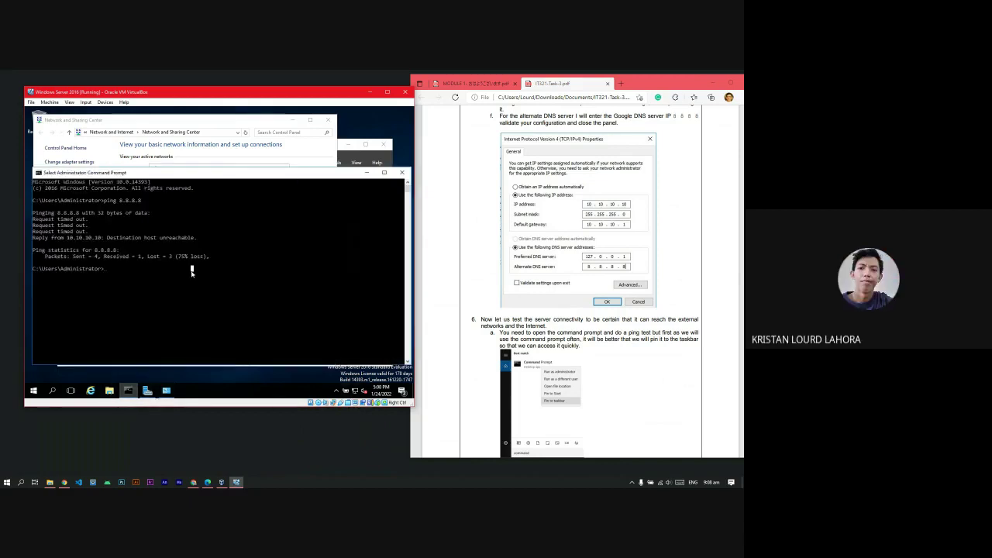
type("ping 8.8.8.8")
key("Return")
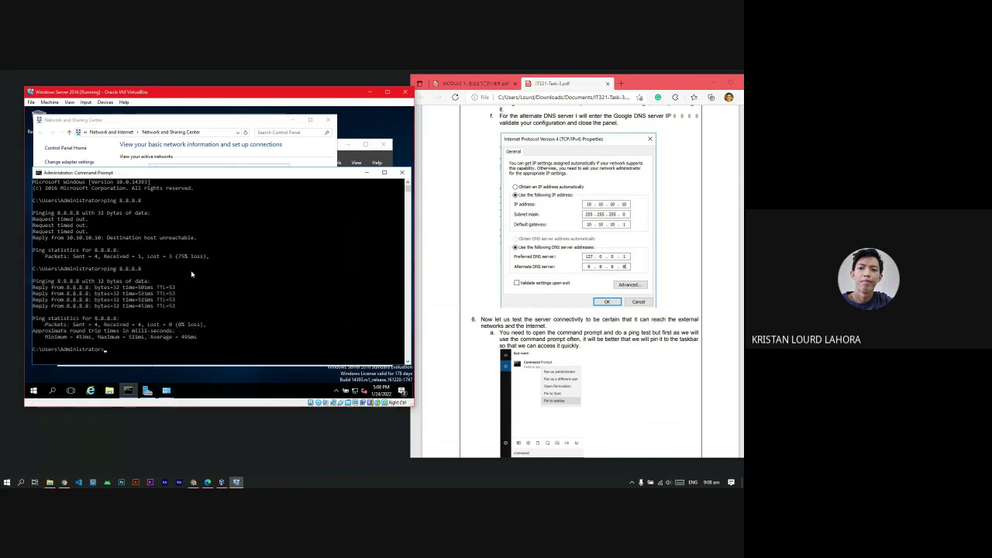
left_click(401, 172)
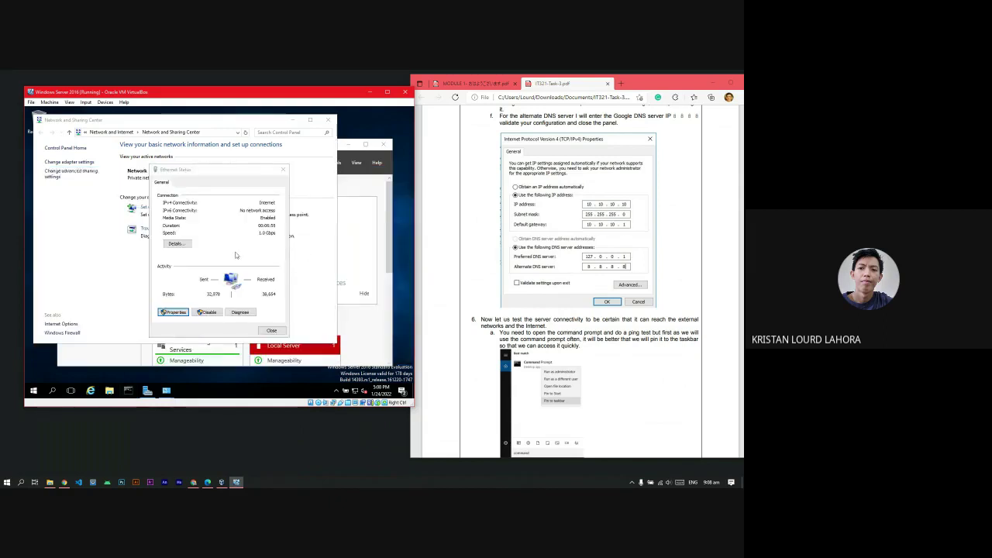
left_click(173, 312)
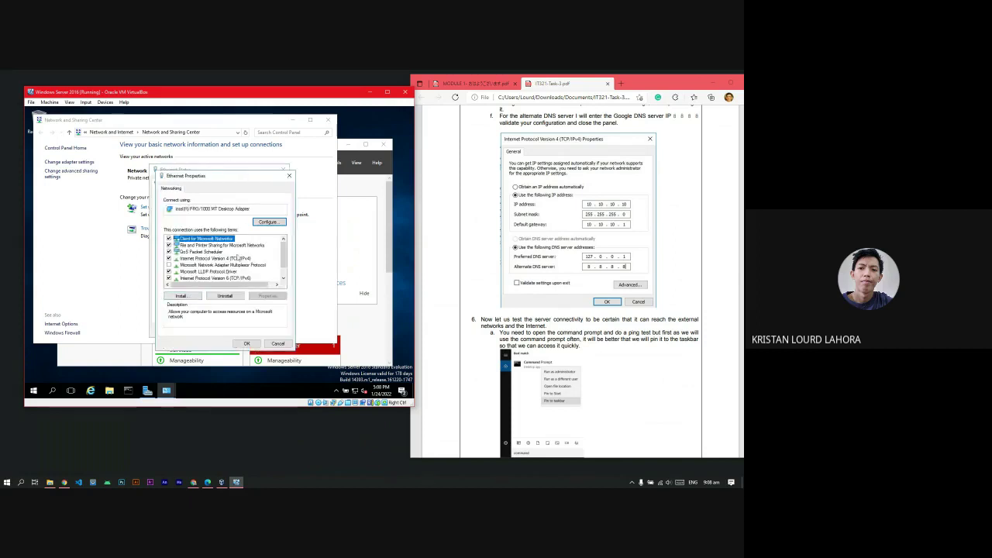
double_click(232, 259)
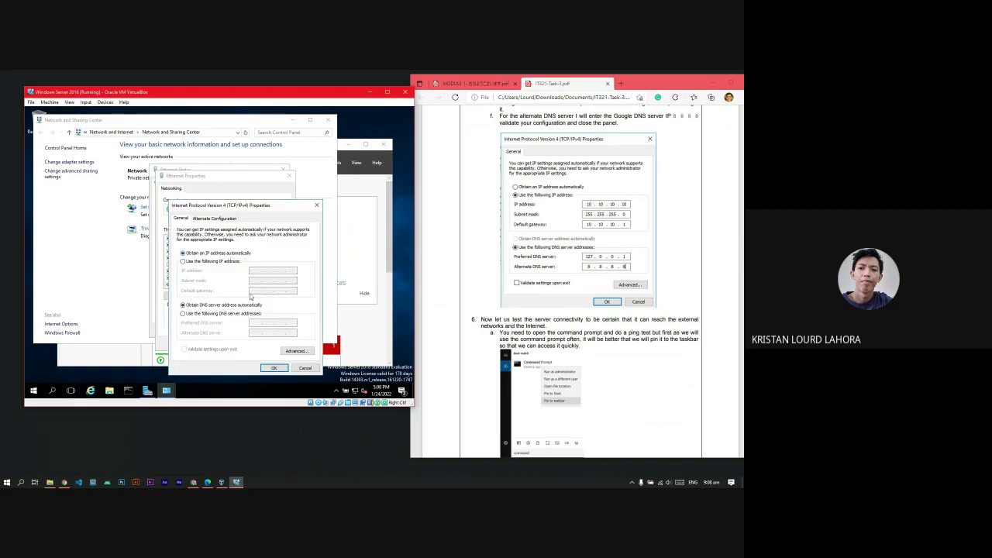
key("ctrl+Tab")
key("ctrl+Tab")
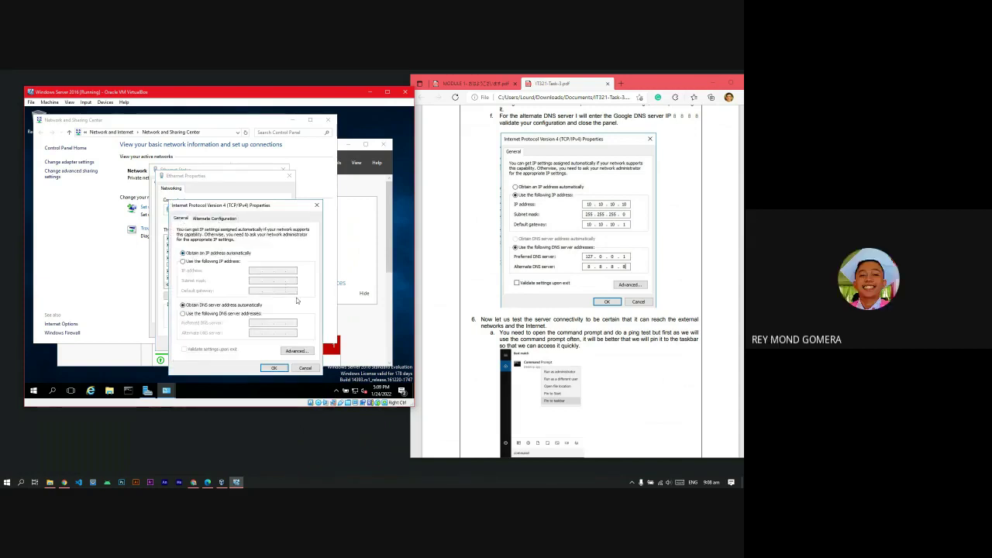
left_click(243, 314)
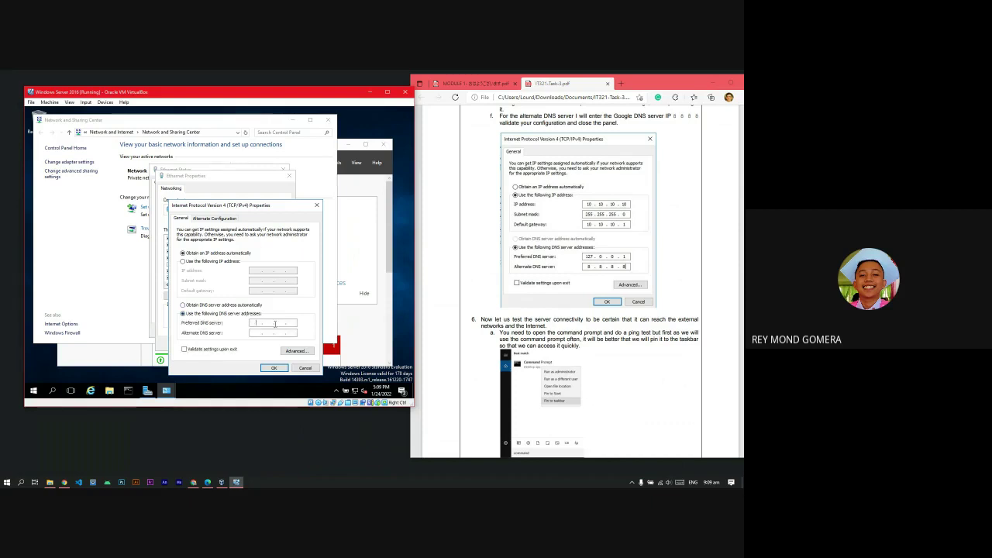
left_click(184, 261)
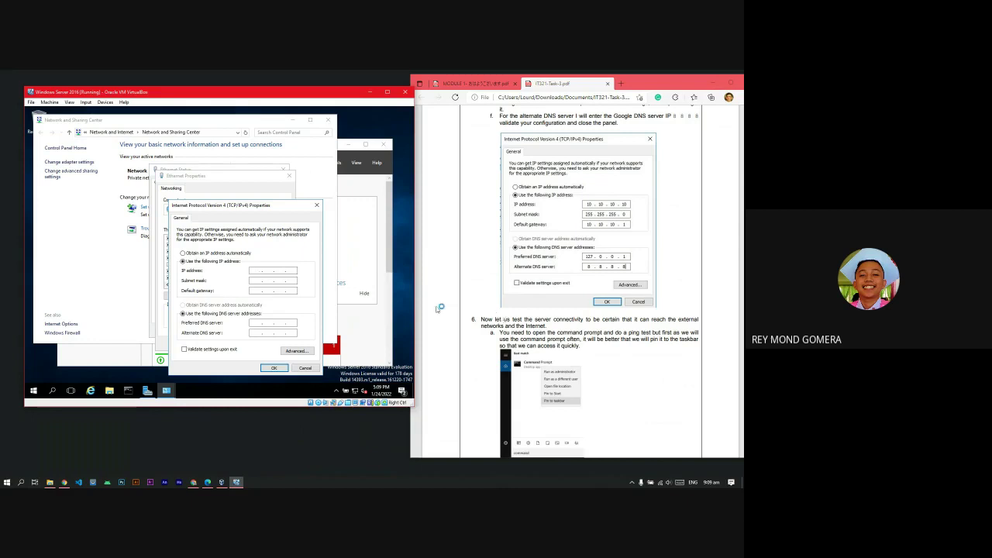
type("10")
left_click(278, 271)
type("20")
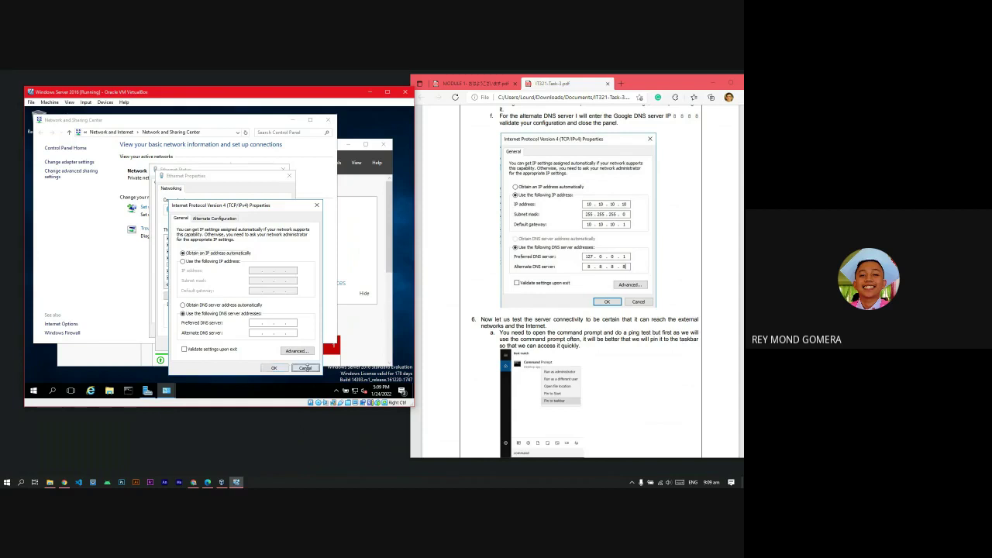
left_click(280, 368)
left_click(284, 172)
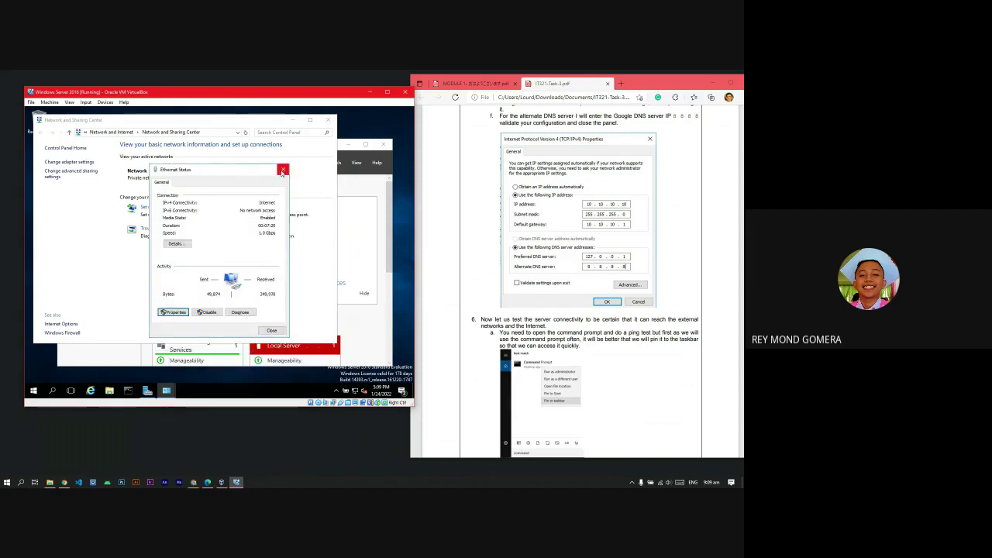
- Examine the IPv4 address, subnet mask and default gateway in the Ethernet adapter's network connection details, and close them
left_click(178, 244)
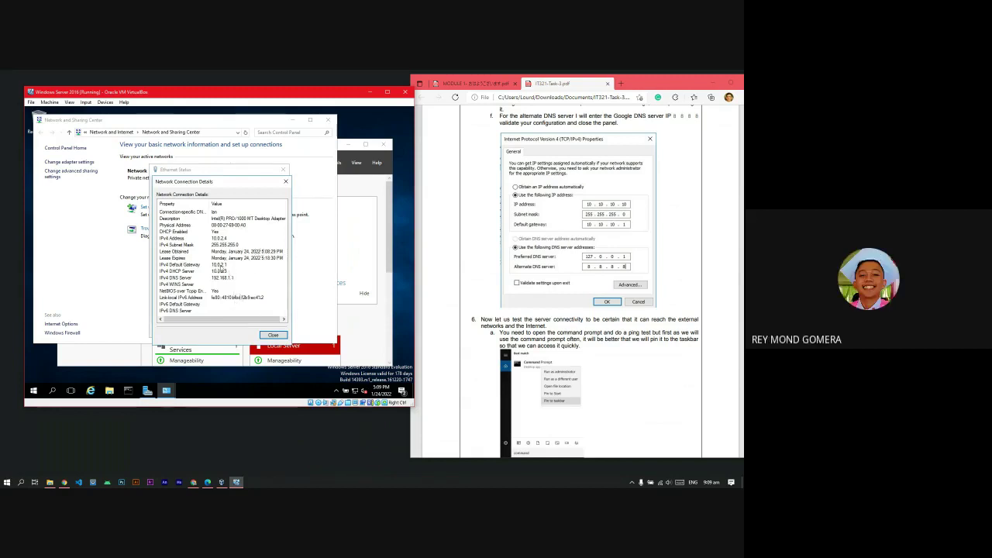
left_click(224, 266)
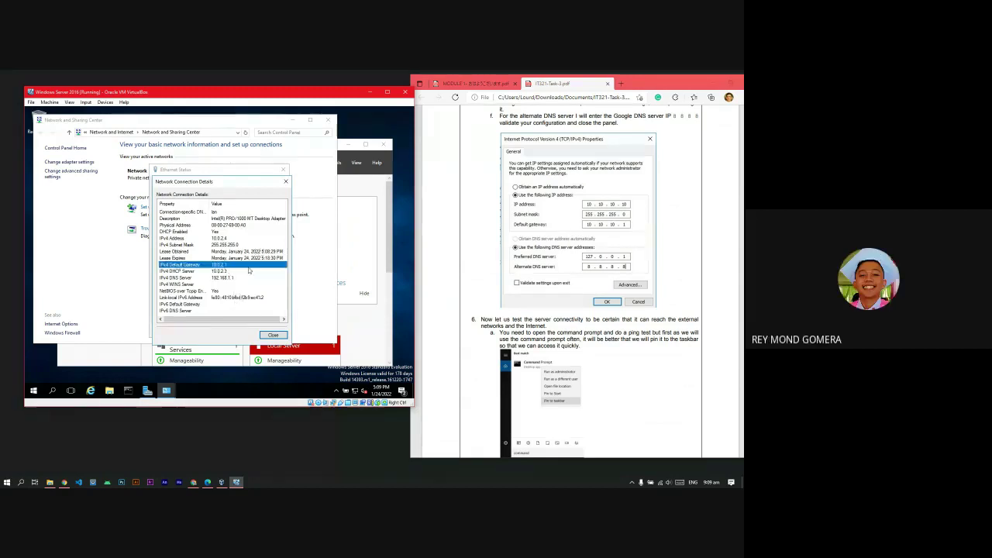
left_click(231, 239)
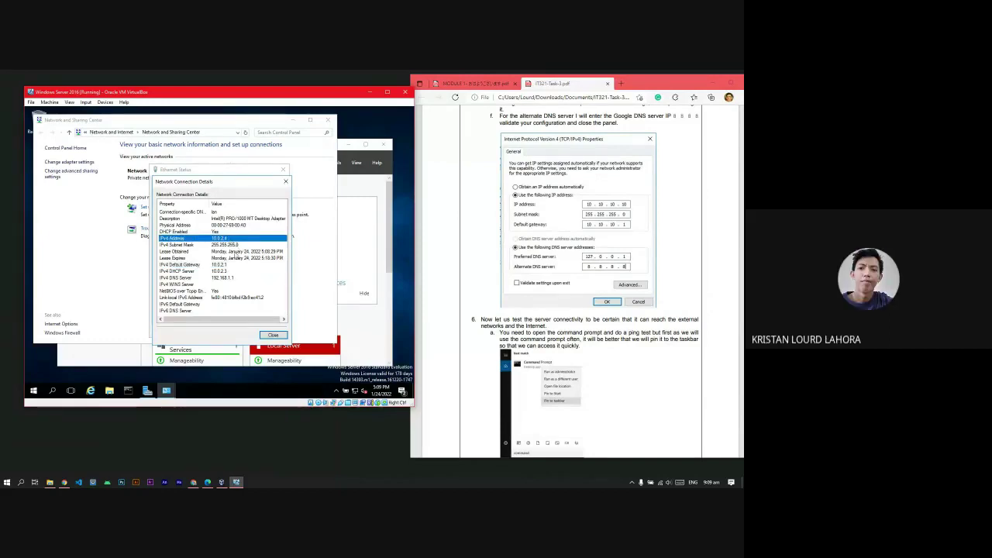
left_click(231, 246)
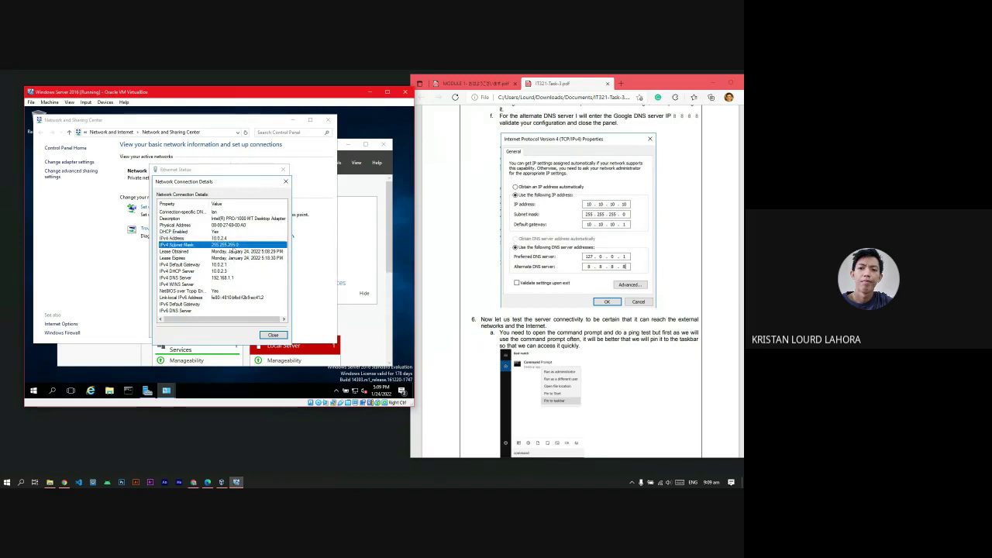
left_click(226, 266)
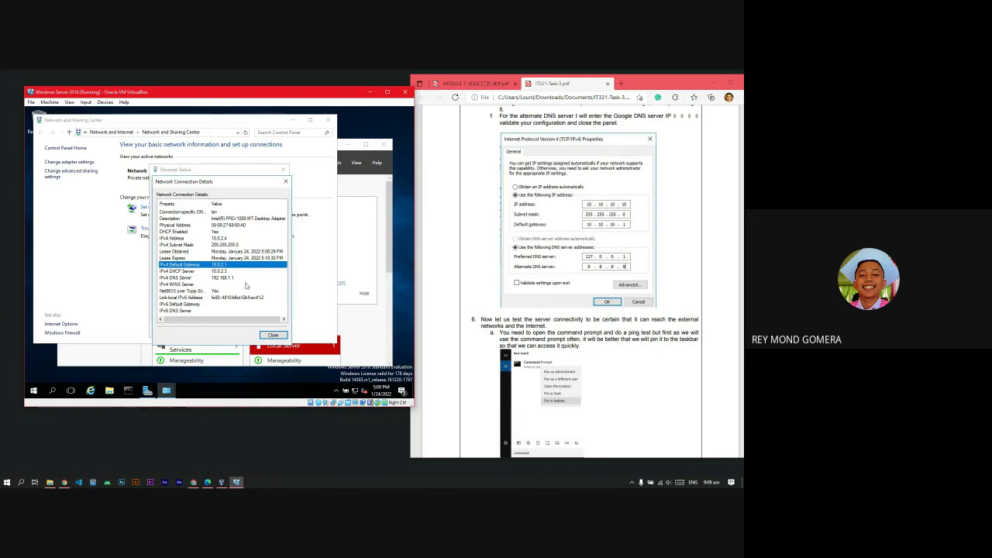
left_click(271, 336)
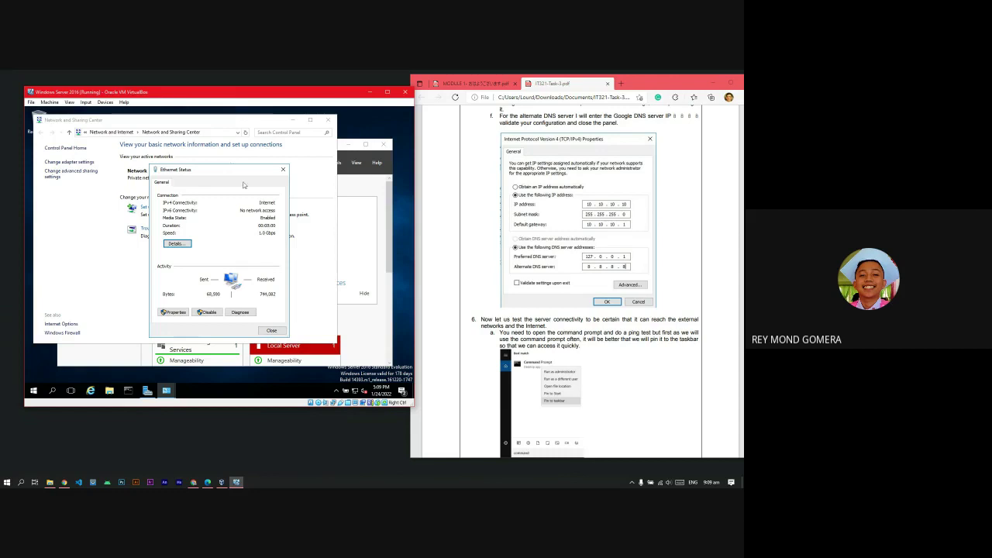
- Give the Ethernet adapter the static IPv4 address 10.10.10.10, subnet mask 255.255.255.0 and default gateway 10.10.10.1
left_click(184, 313)
left_click(215, 259)
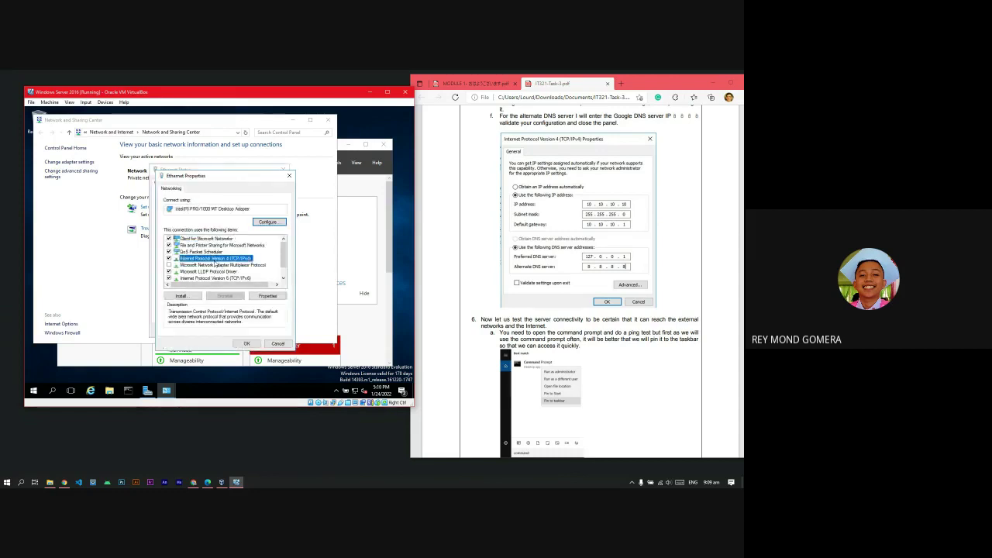
double_click(215, 260)
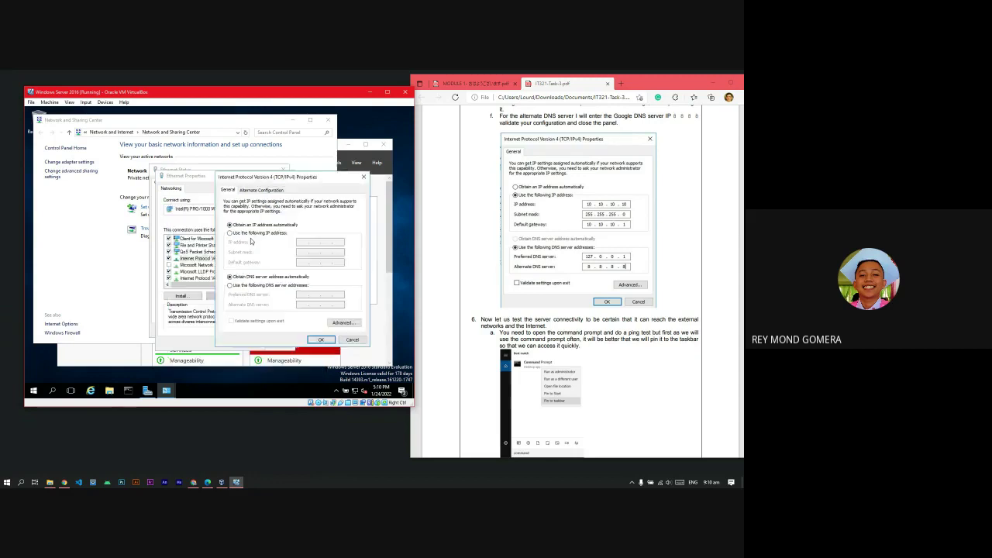
left_click(253, 233)
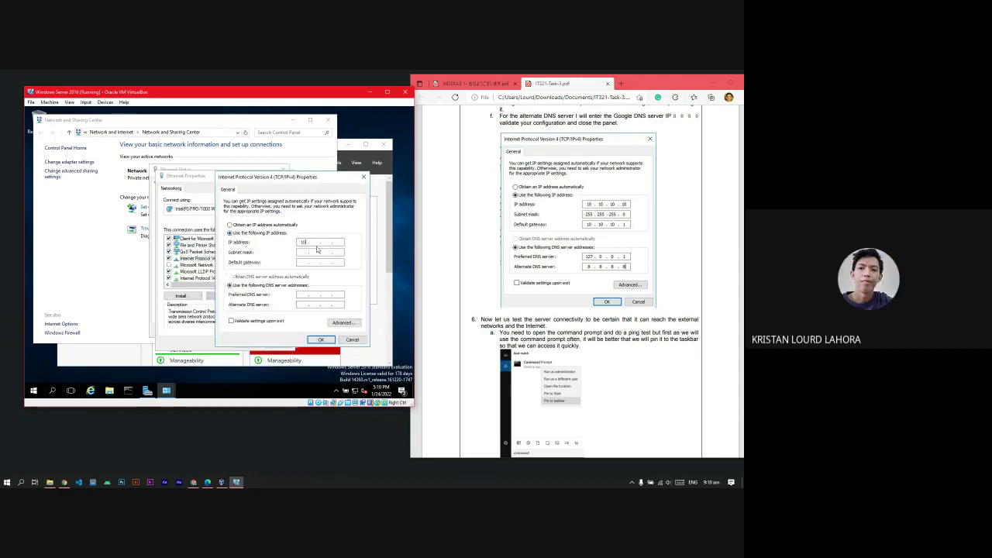
type(". 10 . 10 . 10")
key("Tab")
left_click(307, 262)
type("10 . ")
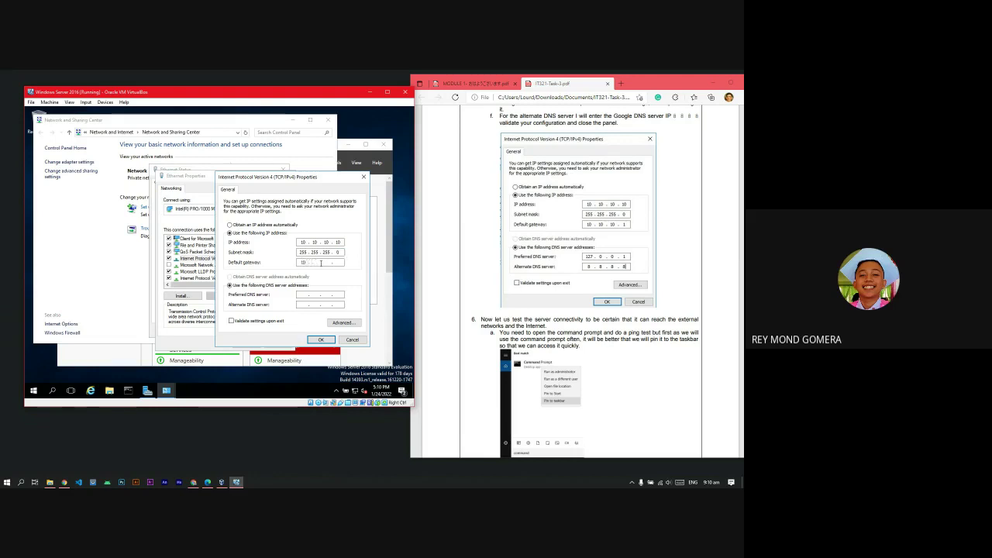
type("10 . .")
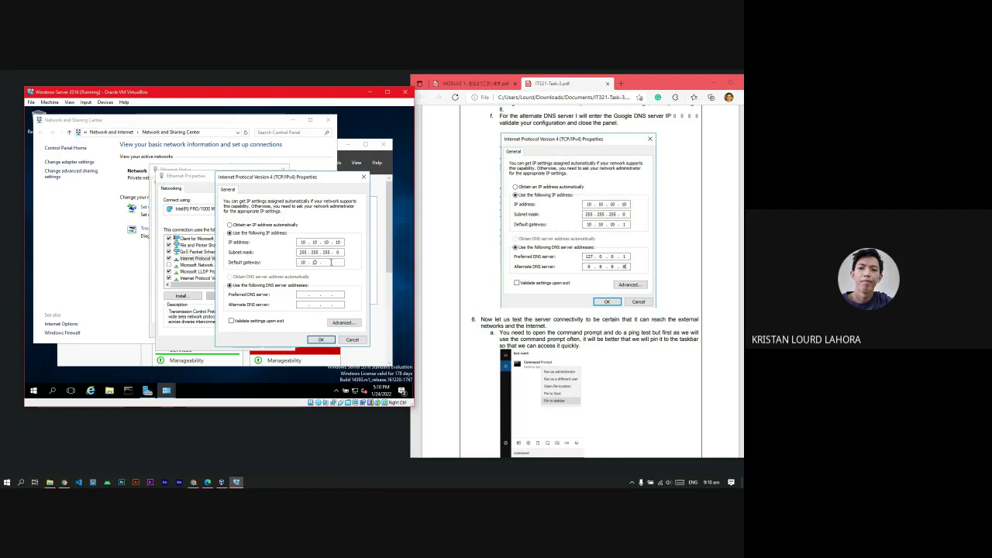
type("10")
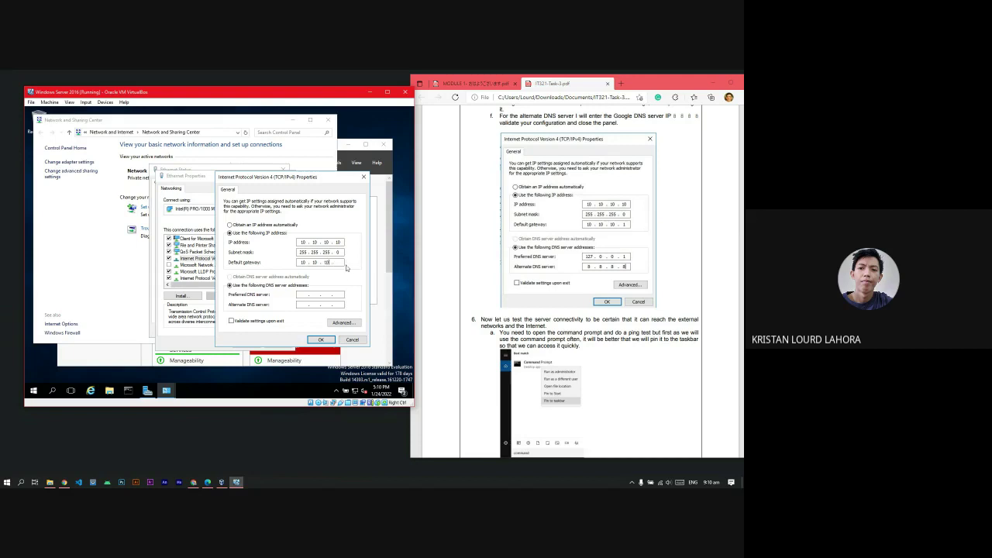
type("1")
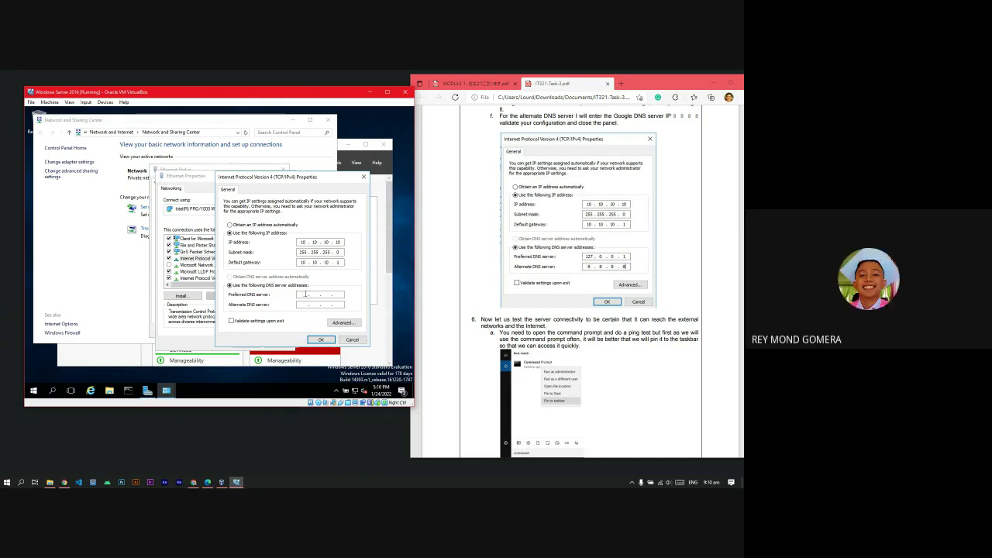
- Set the preferred DNS server to 127.0.0.1 and the alternate to 8.8.8.8, and apply the Ethernet settings with validation upon exit
type("127")
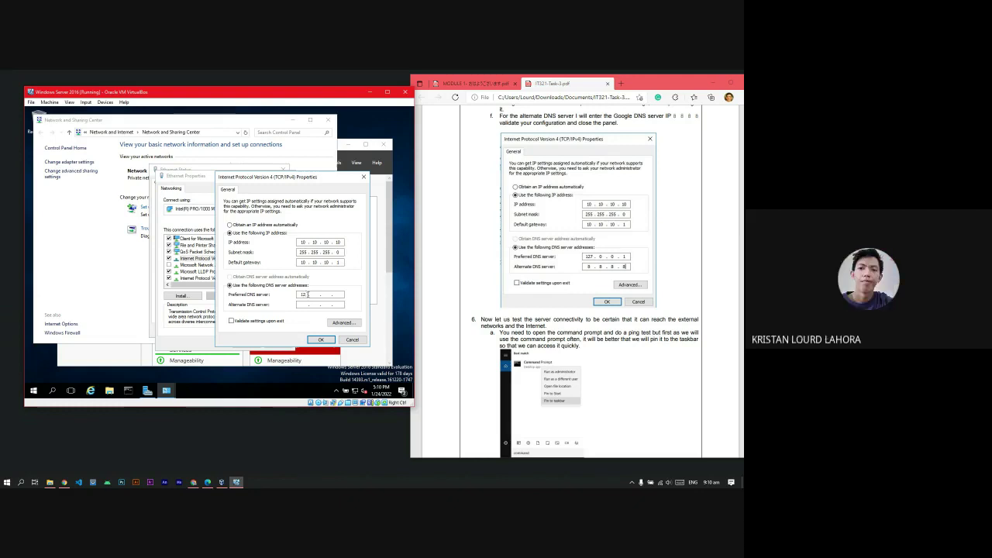
key("BackSpace")
scroll(614, 271, "up", 4)
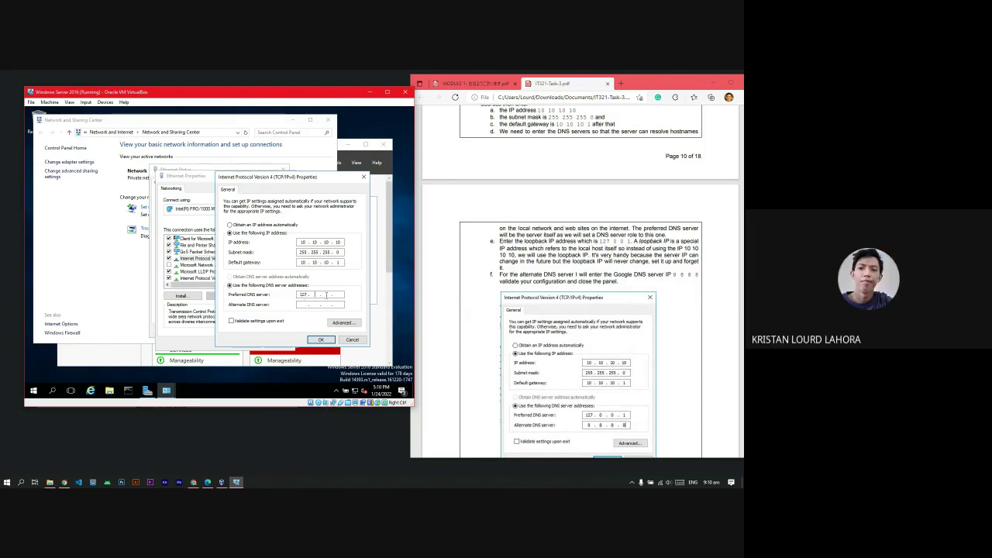
type("0.")
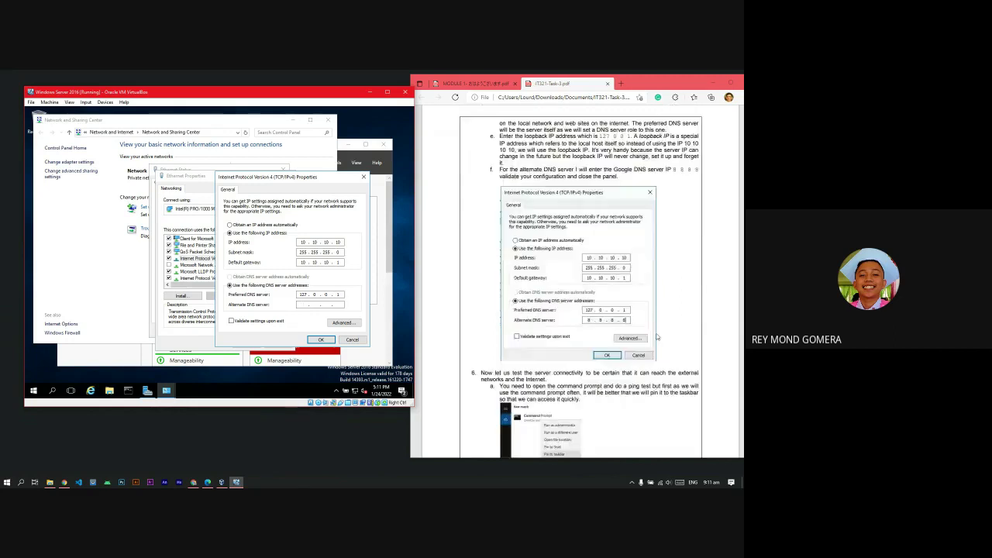
type("8 . 8 .")
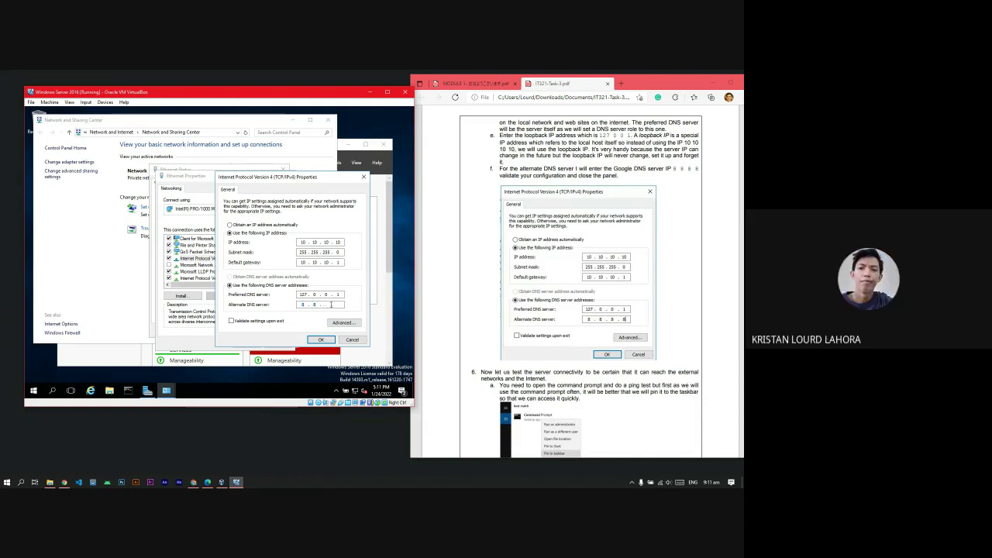
type(". 8 . 8")
left_click(242, 325)
left_click(321, 341)
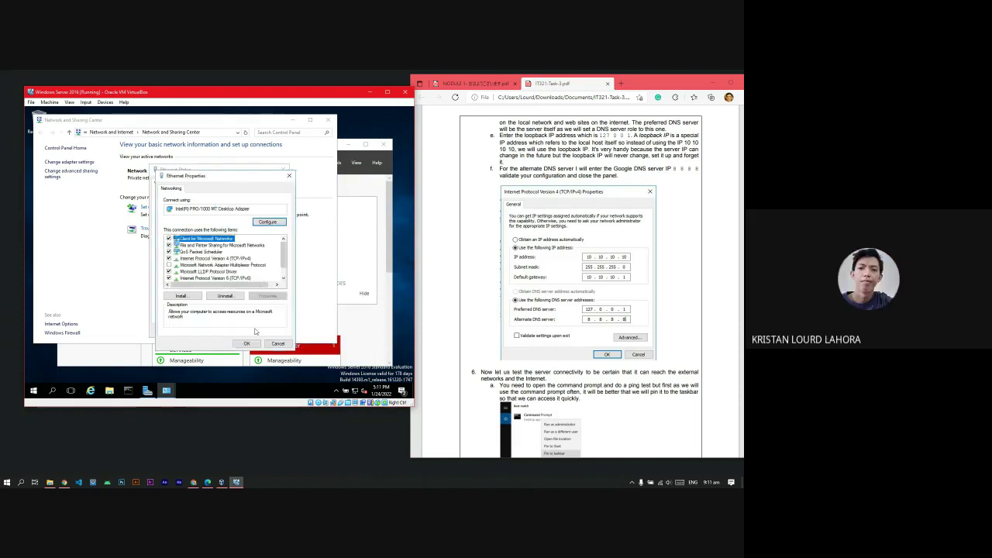
left_click(246, 346)
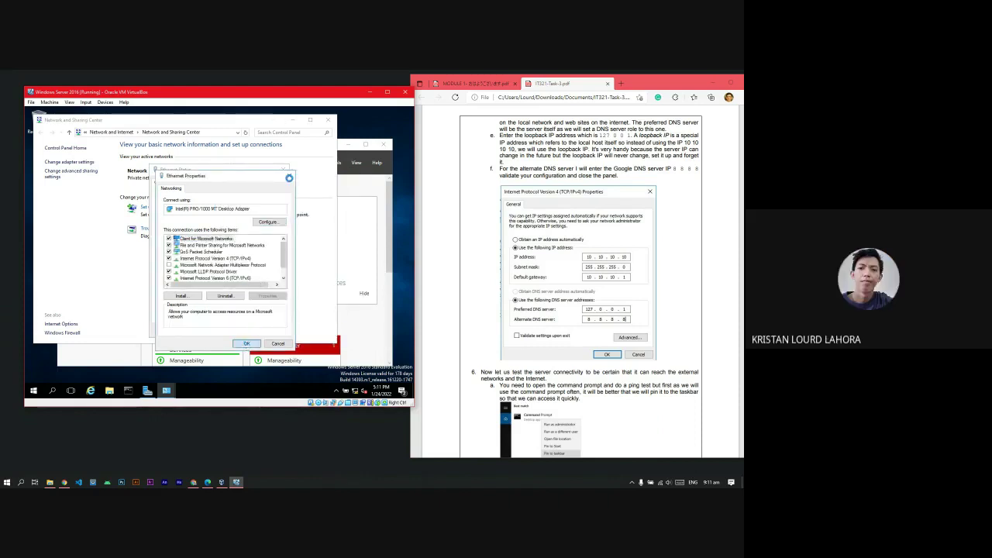
- Run Windows Network Diagnostics on the Ethernet connection through to completion, and check the guide's ping test instructions
left_click(238, 310)
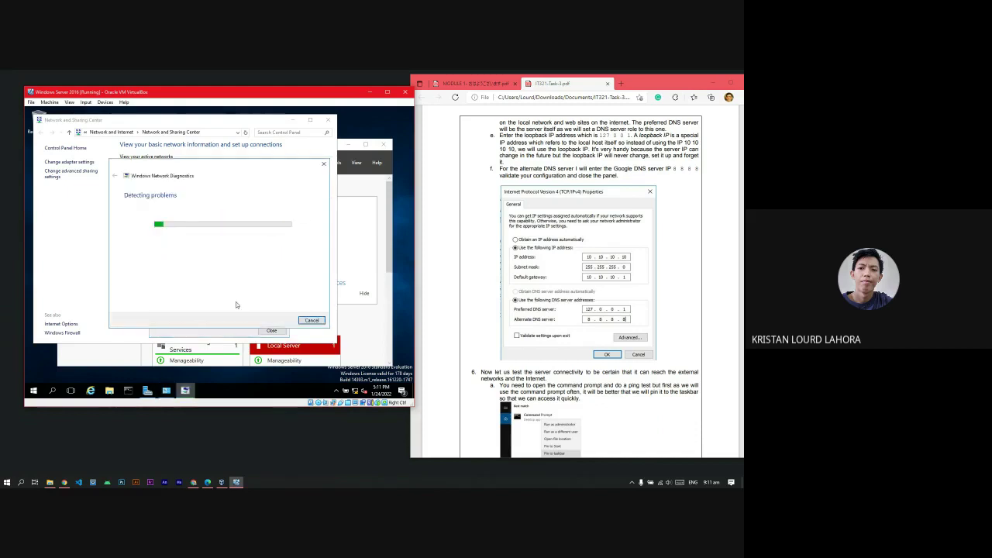
left_click_drag(220, 171, 291, 222)
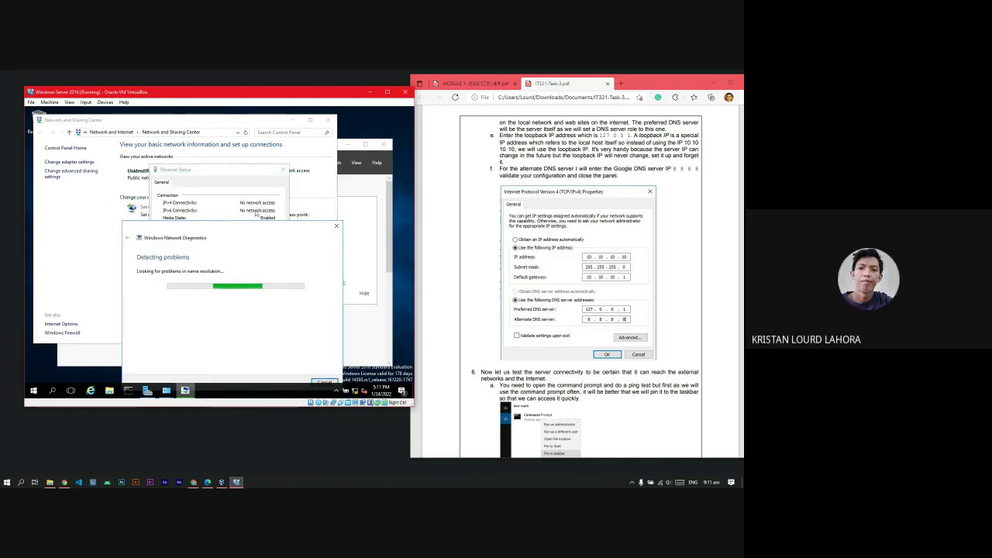
left_click_drag(272, 234, 269, 157)
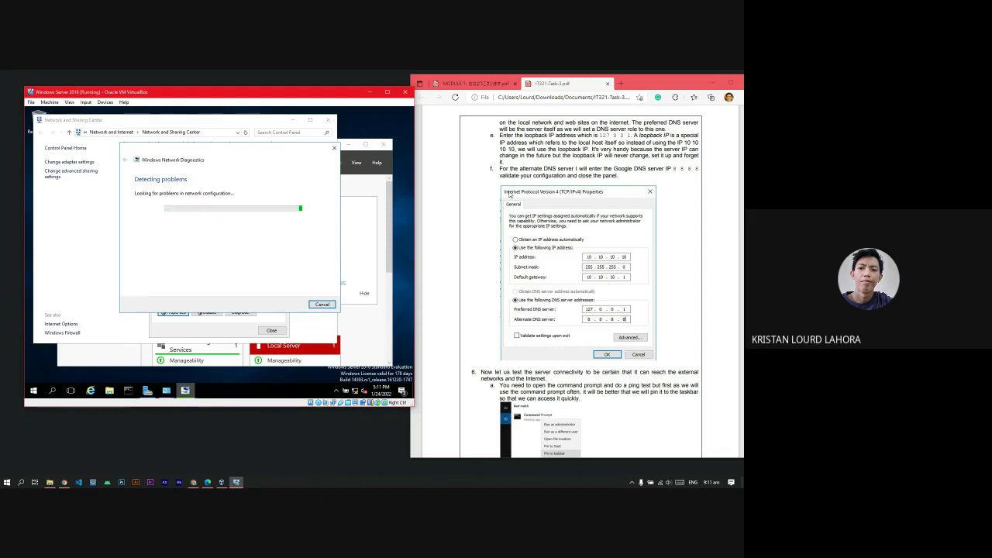
scroll(595, 301, "down", 3)
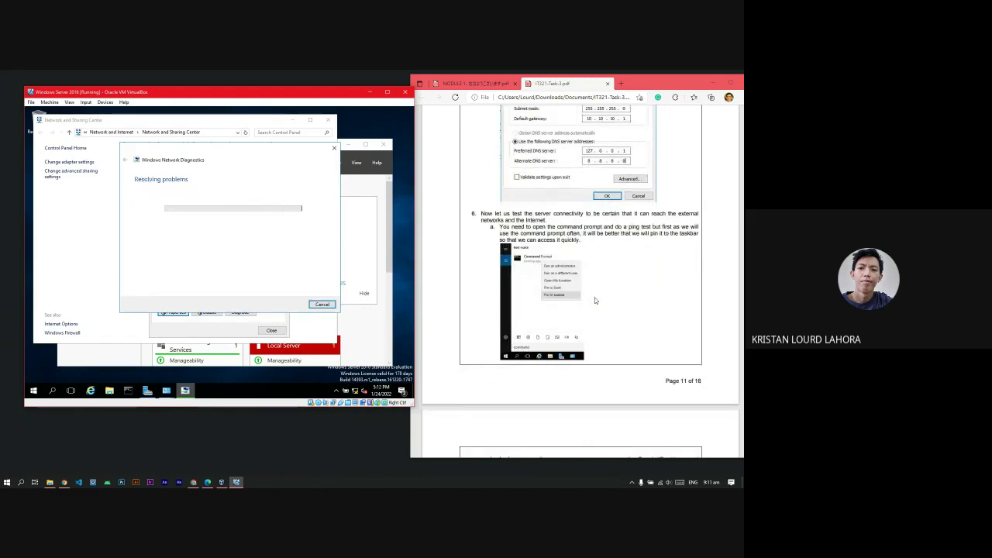
left_click(251, 225)
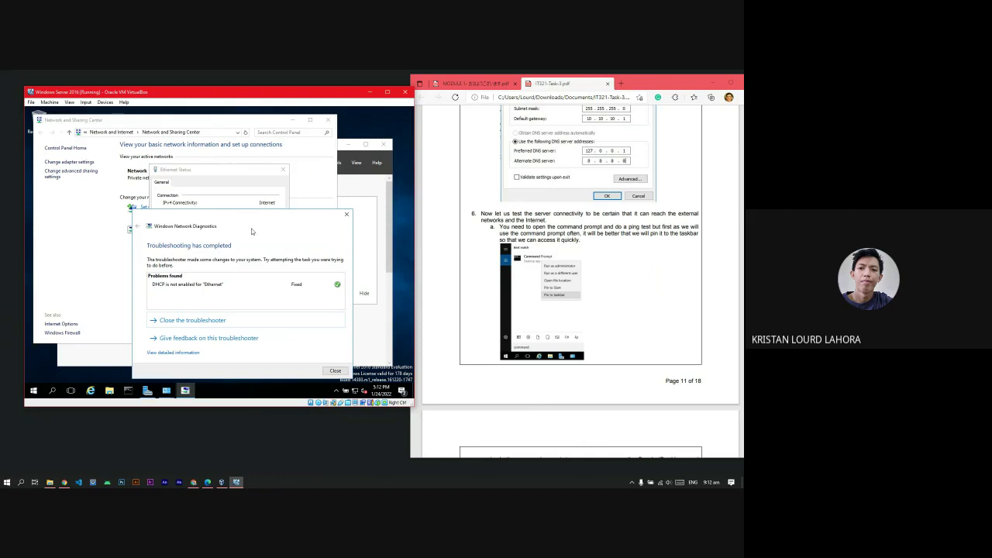
- Review the Windows Network Diagnostics result for the Ethernet connection against the guide's IPv4 settings, and close the troubleshooter
left_click_drag(271, 212, 268, 205)
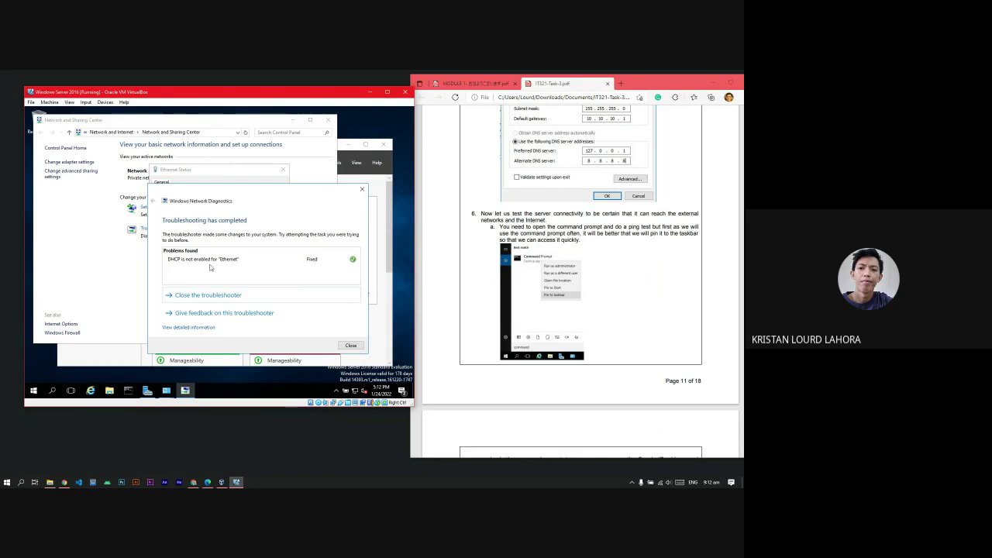
scroll(567, 273, "up", 1)
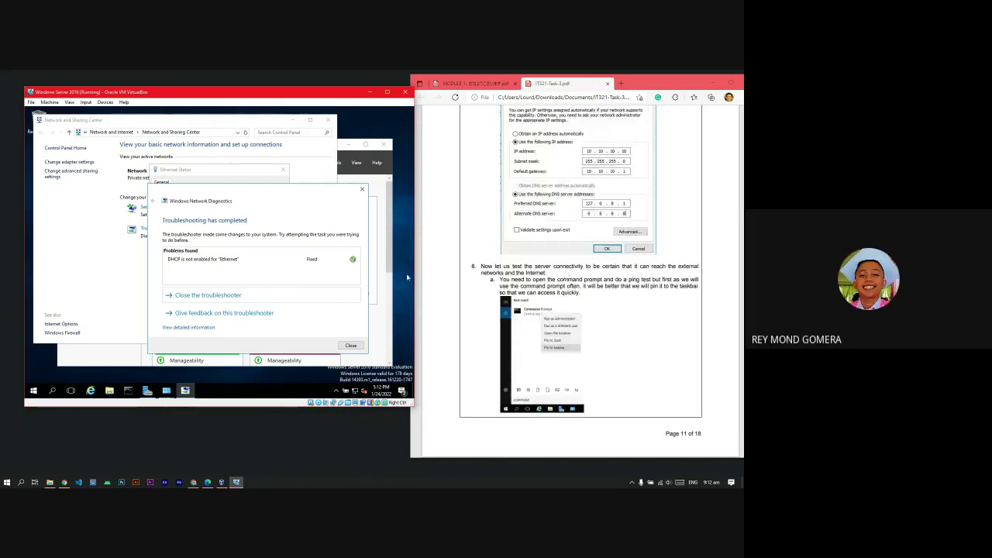
left_click_drag(287, 194, 278, 220)
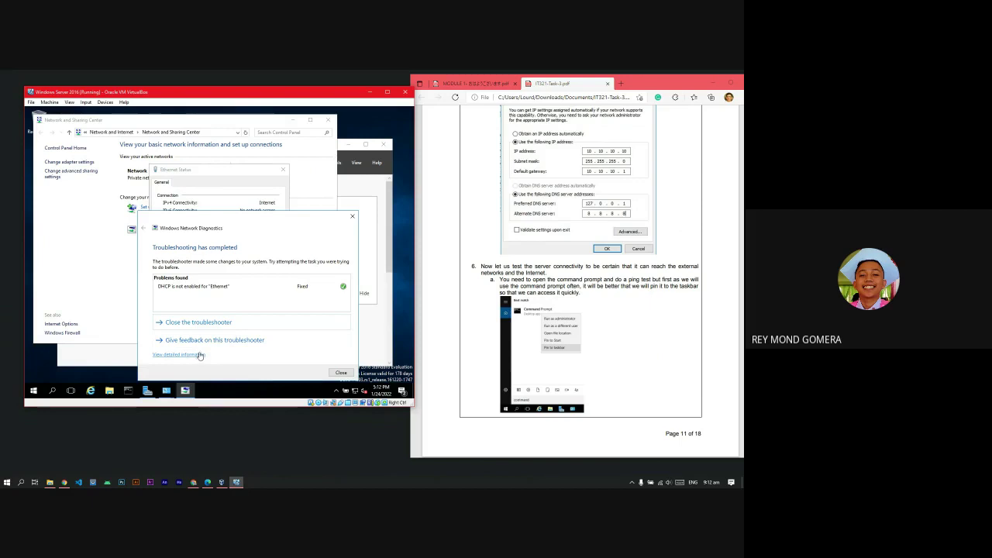
left_click_drag(266, 229, 293, 214)
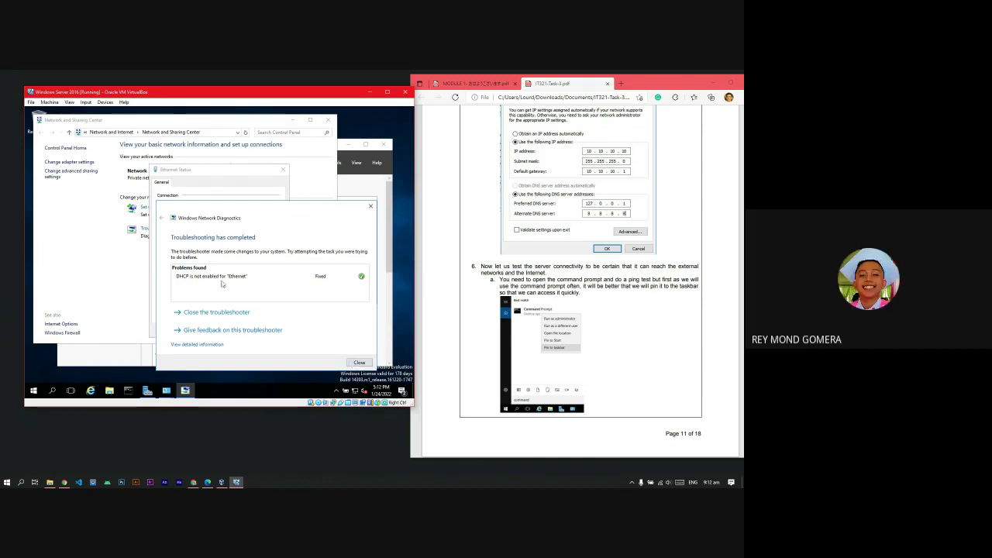
left_click(359, 362)
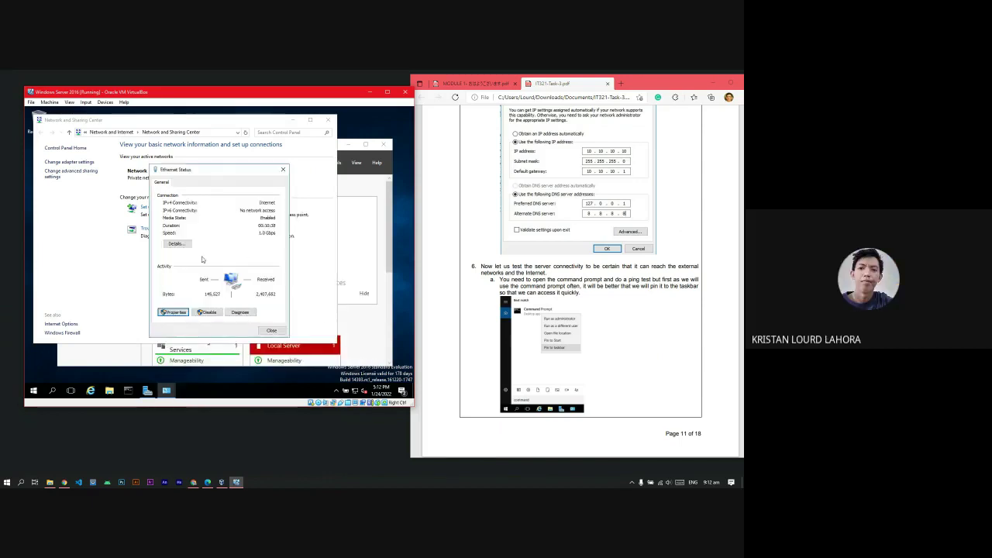
left_click(172, 312)
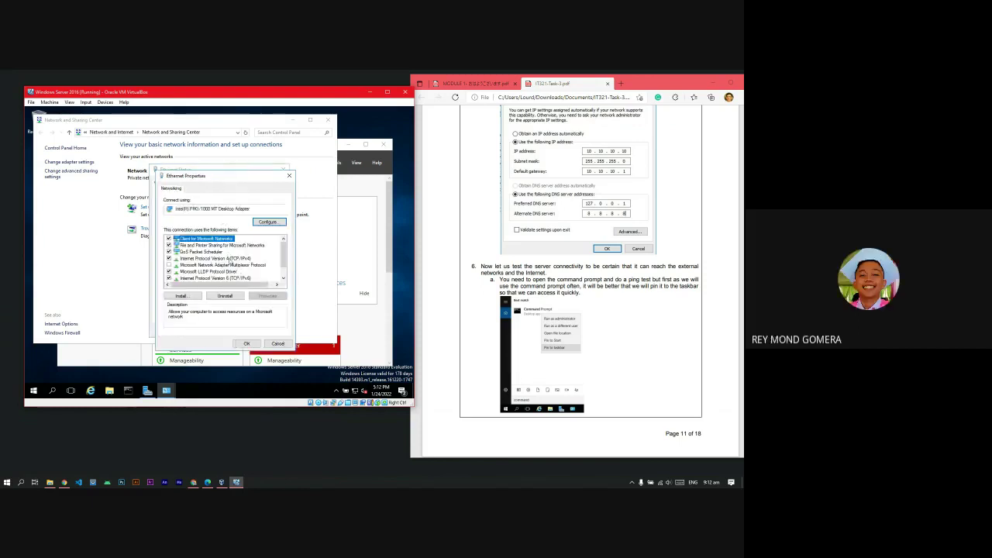
left_click_drag(234, 177, 316, 160)
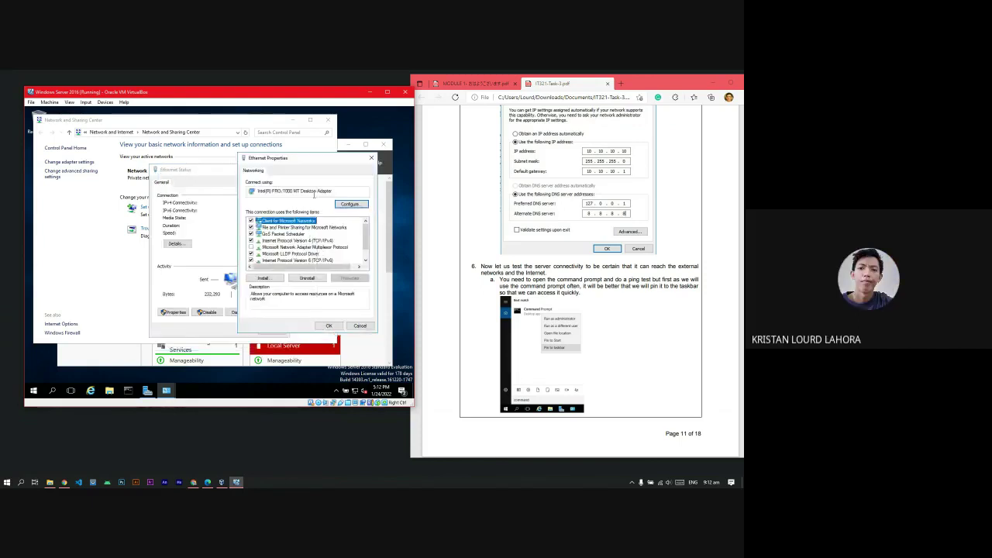
double_click(313, 243)
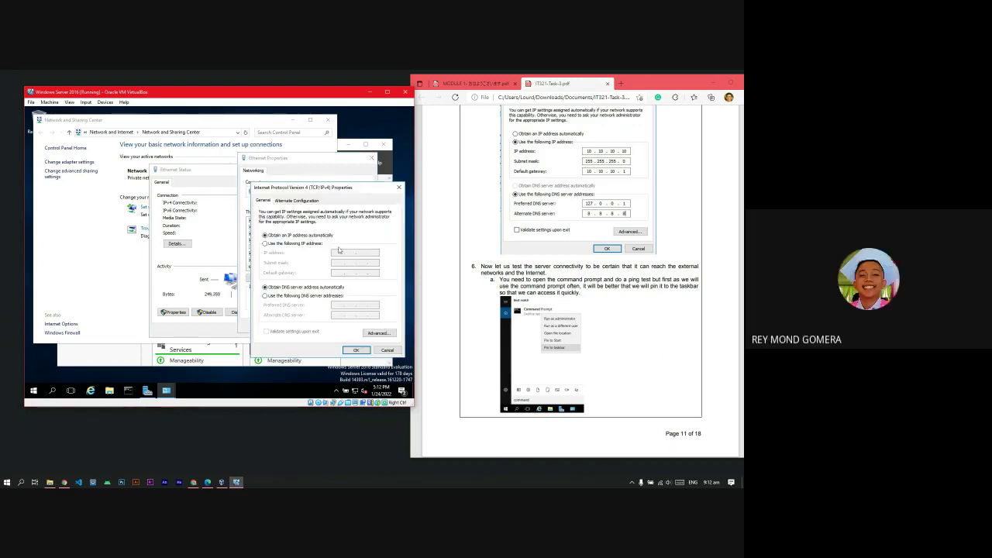
left_click(302, 297)
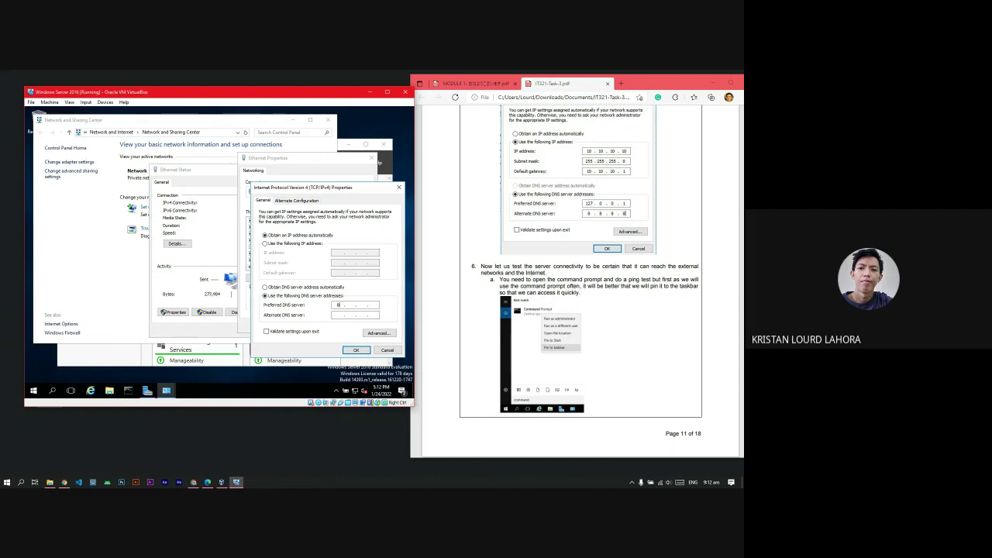
left_click(355, 305)
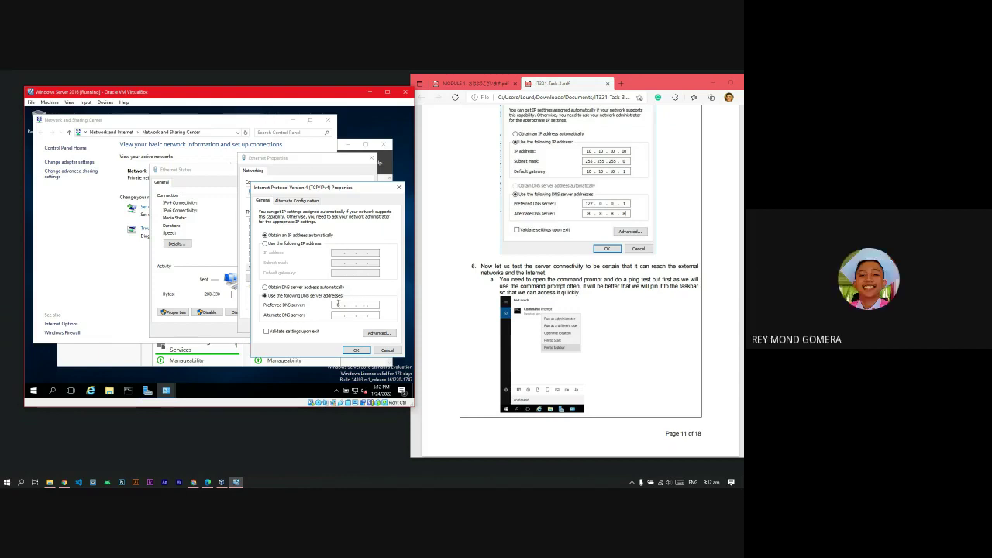
left_click(292, 287)
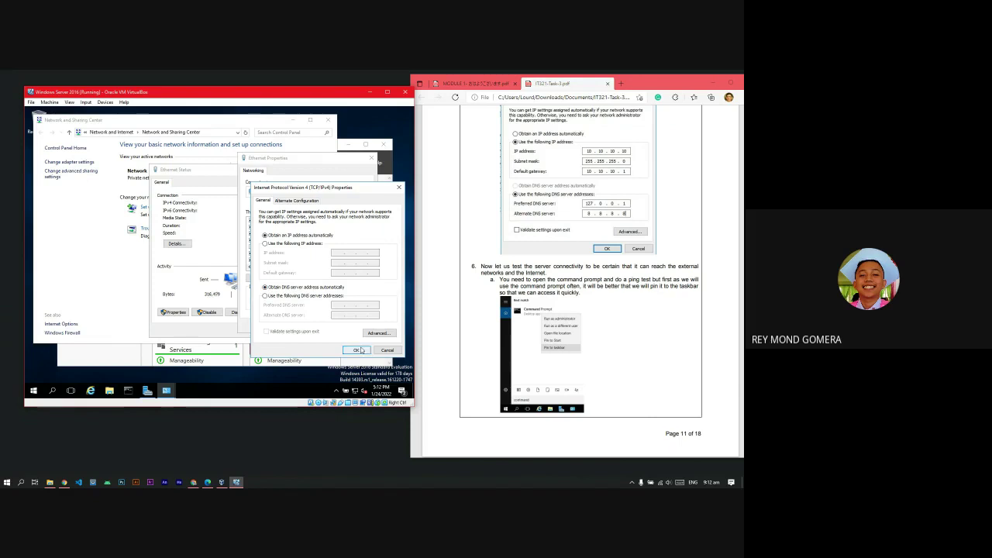
left_click(309, 246)
left_click(341, 253)
type("10 ")
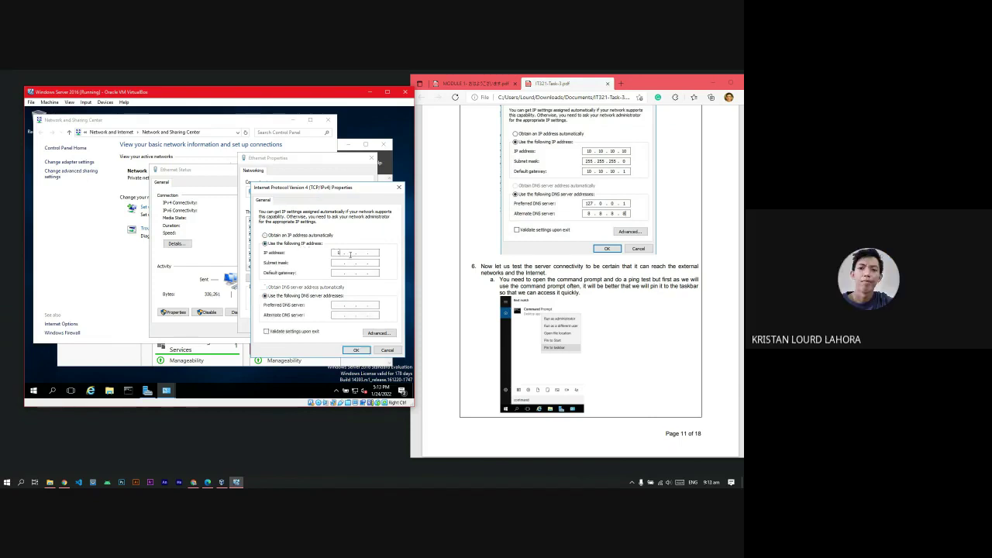
type(". 10 . 10 . ")
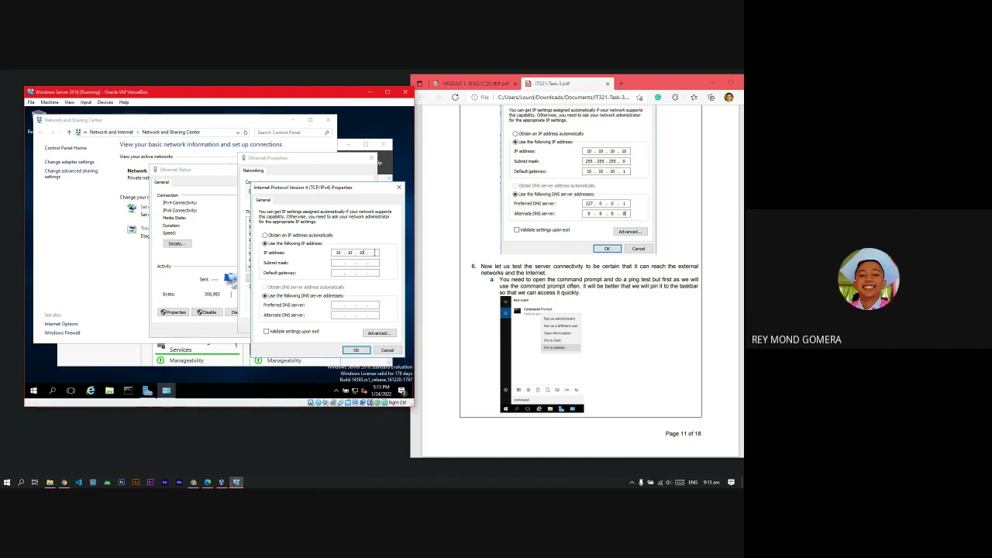
type("10")
left_click(340, 264)
type("255 . 255 . 255 . 0")
left_click(338, 273)
type("10 . 101")
key("BackSpace")
left_click_drag(332, 193, 179, 190)
double_click(355, 284)
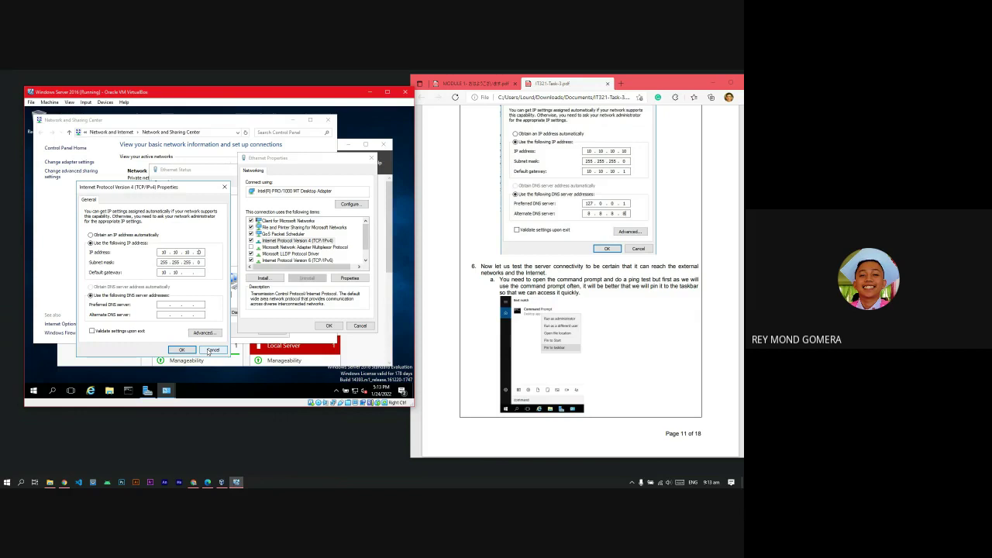
left_click(209, 350)
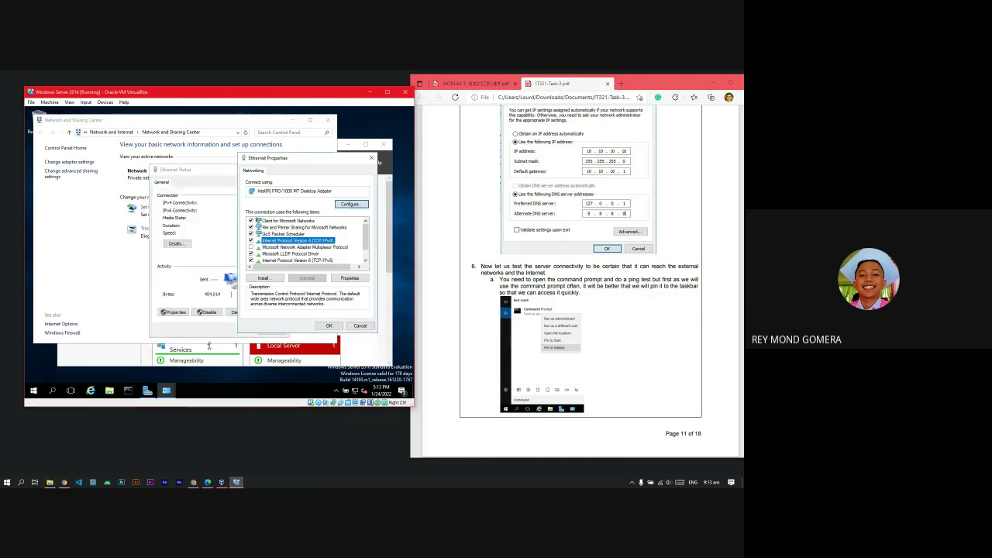
left_click(361, 325)
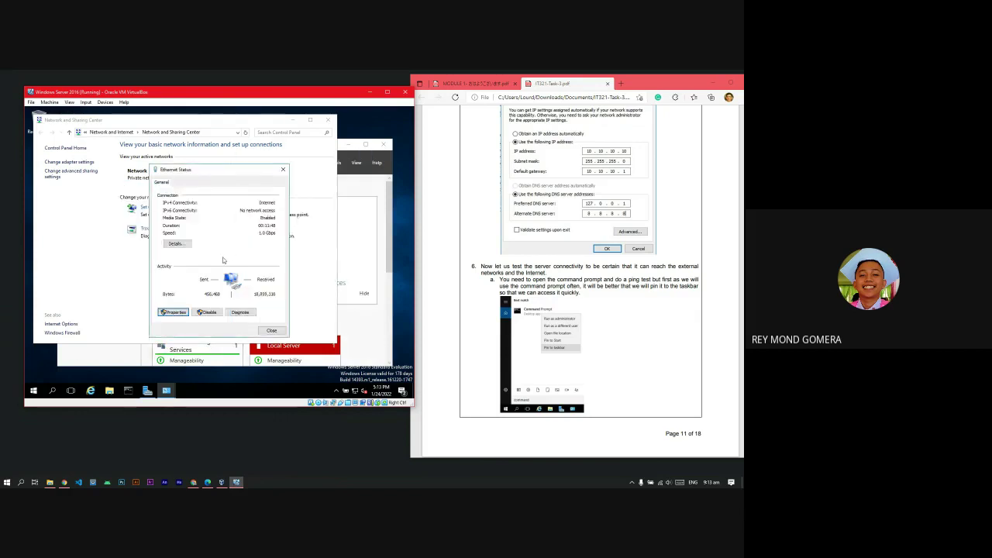
- Examine the IPv4 address, DHCP server and DNS server in the Ethernet adapter's network connection details
left_click(176, 243)
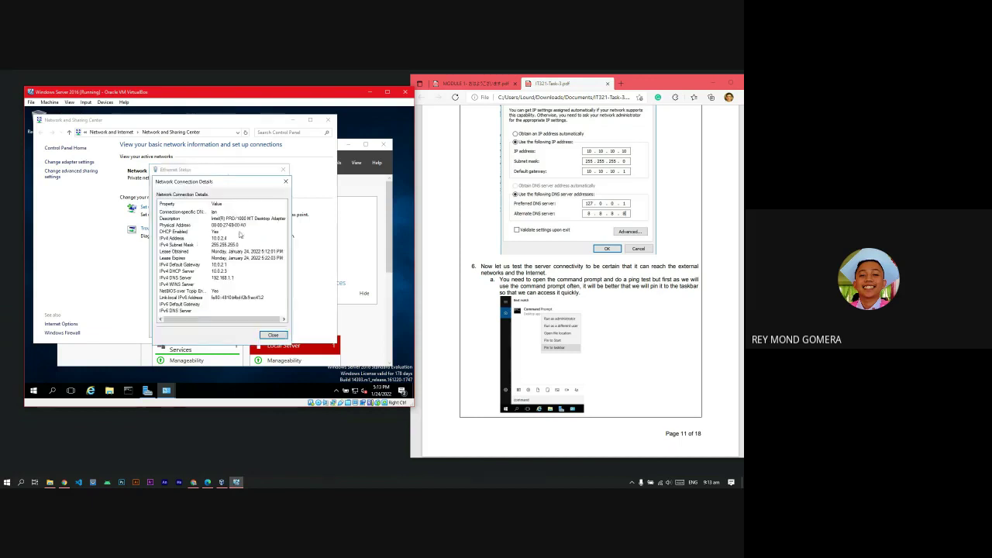
left_click(241, 226)
left_click(233, 240)
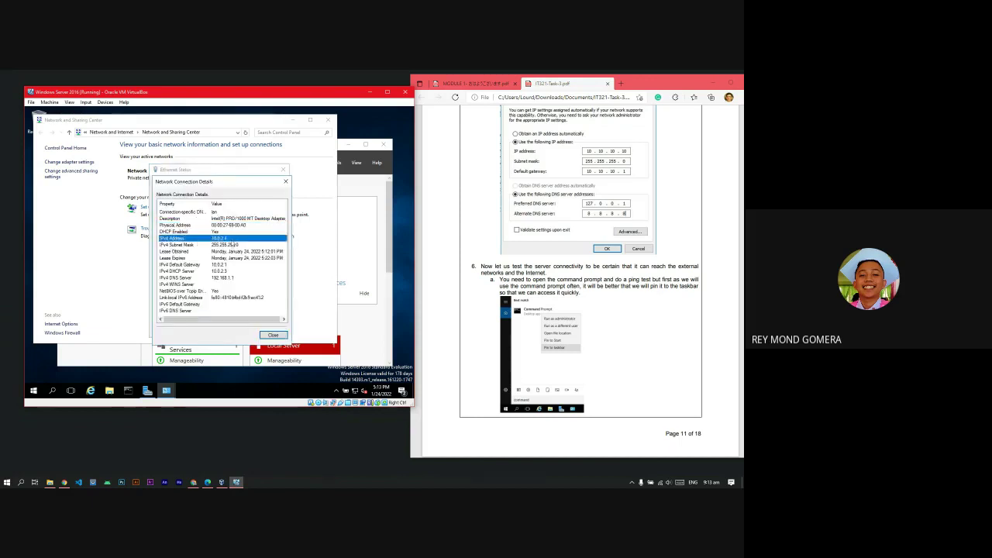
left_click(235, 278)
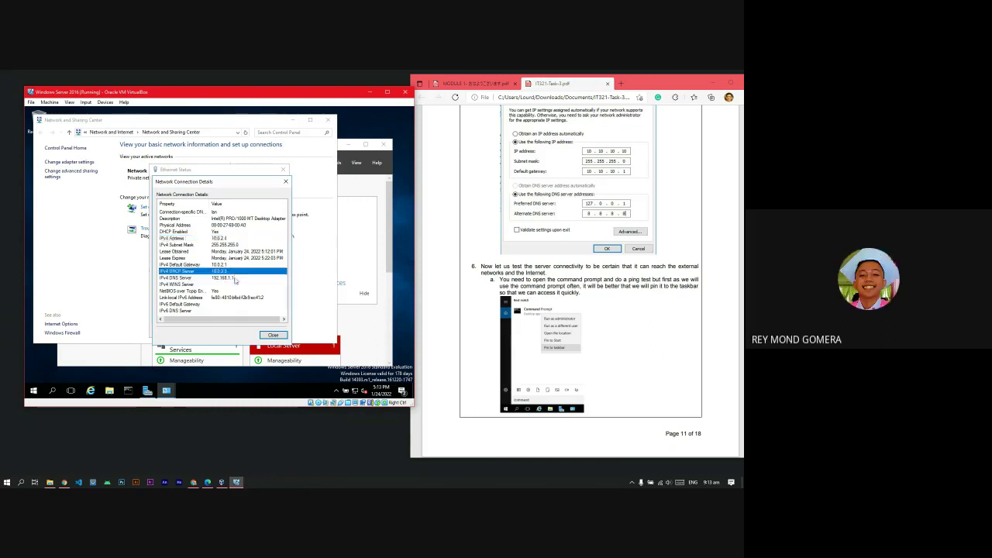
- Open Notepad on the host and record the DNS server address 192.168.1.1 on the first line
key("super")
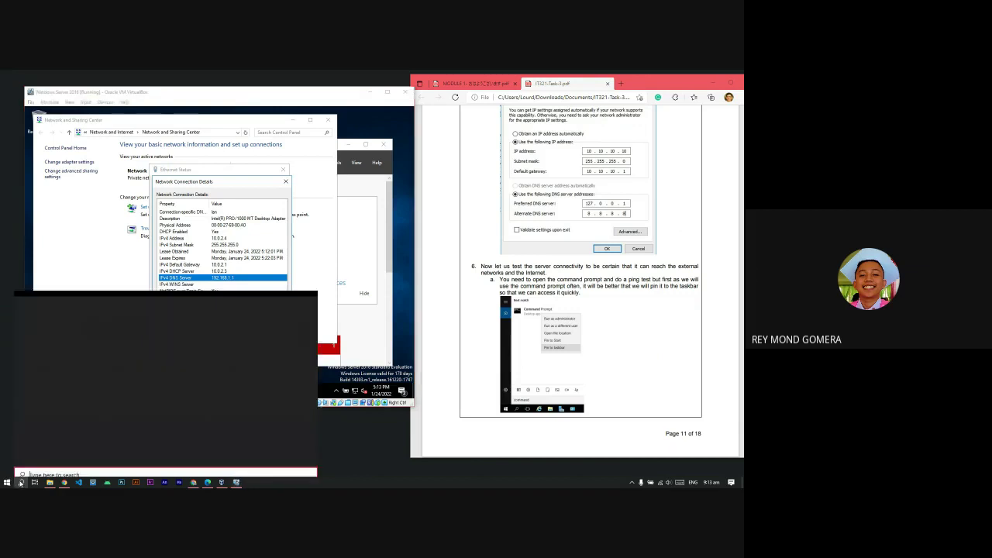
type("notepad")
key("Return")
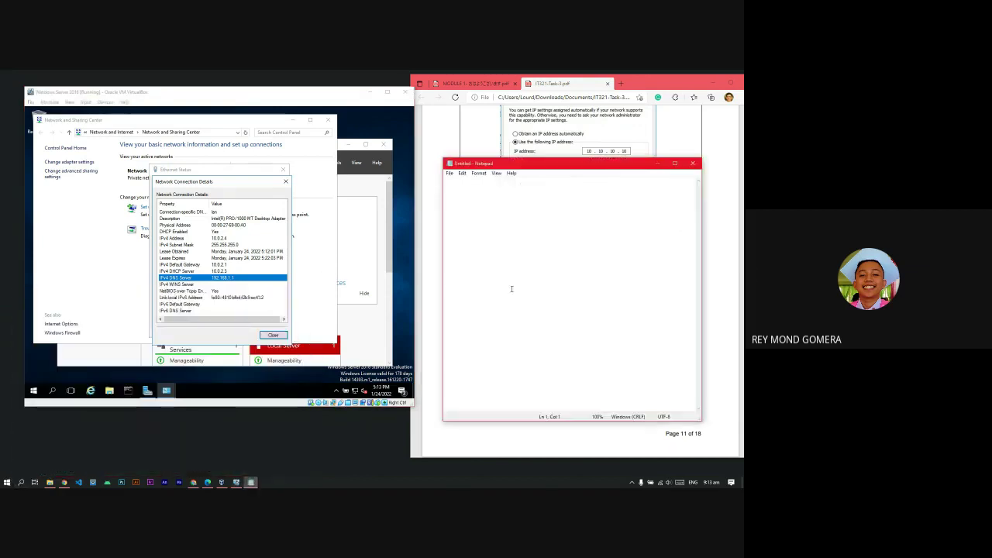
type("198")
key("BackSpace")
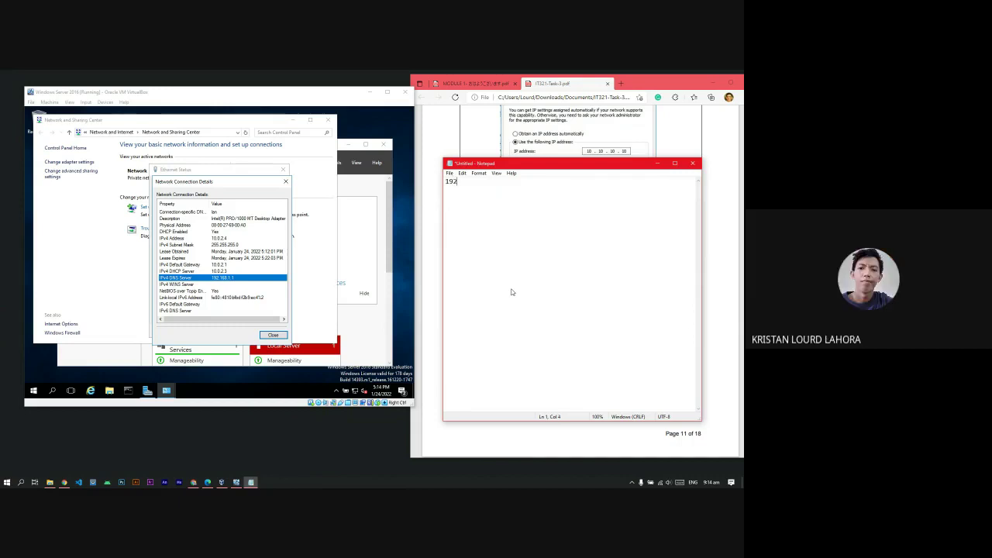
type("2.168.1.1")
key("Return")
left_click_drag(494, 183, 439, 182)
left_click(500, 186)
left_click_drag(500, 186, 431, 186)
left_click(519, 185)
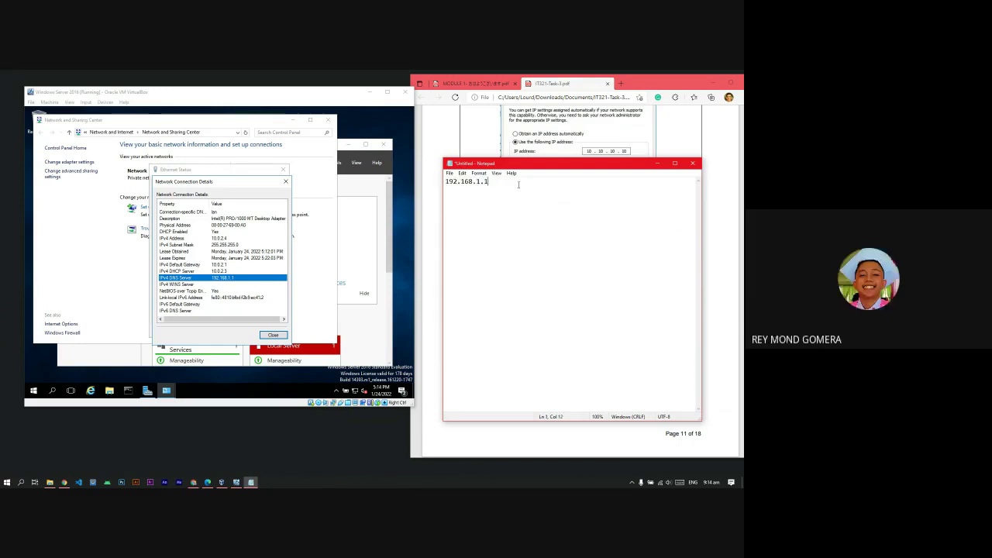
- Record the address 10.0.2.3 from the connection details on the second line of the note
left_click(209, 271)
left_click(240, 276)
left_click(500, 193)
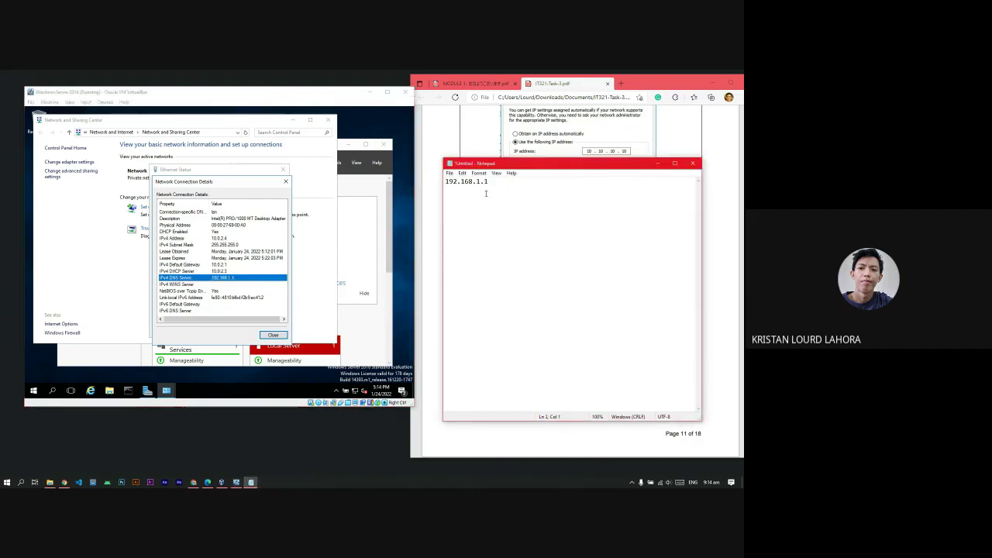
type("10.1")
key("BackSpace")
type("0")
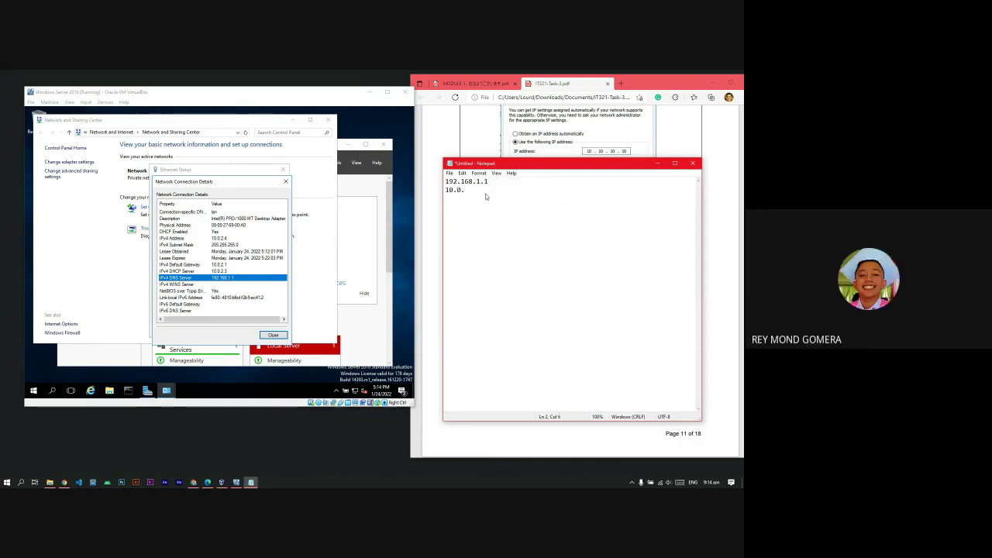
type(".2.3")
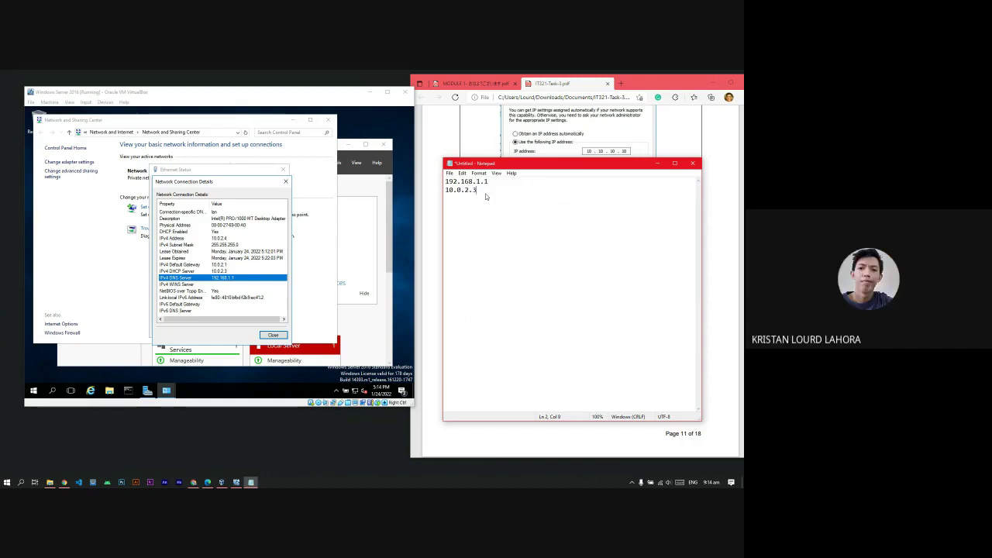
- Separate the two recorded addresses with a block of blank lines
left_click(502, 183)
key("Return")
key("Return")
key("Return")
key("Return")
key("Return")
key("Return")
key("Return")
key("Return")
key("Return")
left_click(510, 190)
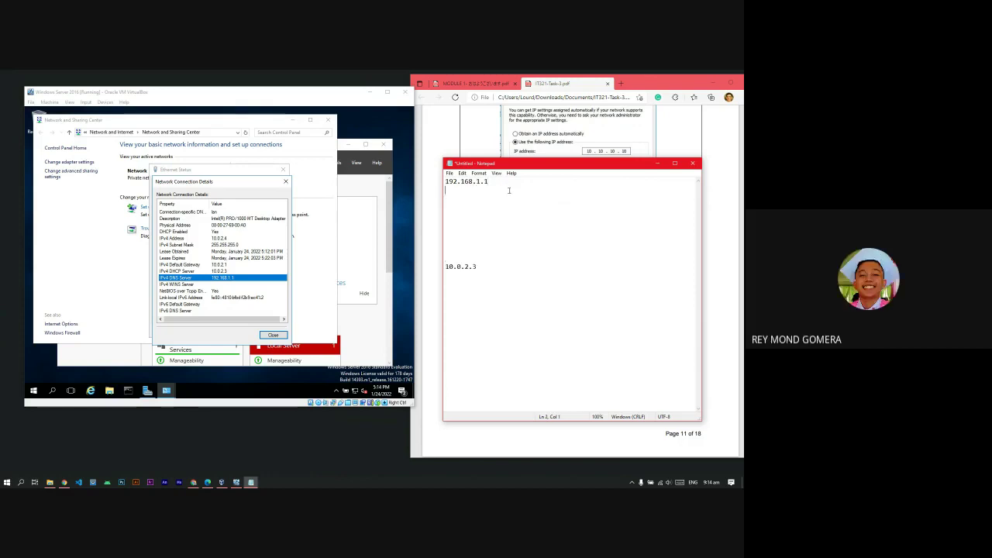
left_click(504, 207)
left_click(482, 194)
- Change the second recorded address to 10.0.2.1 and move it up to two lines below 192.168.1.1
left_click(478, 266)
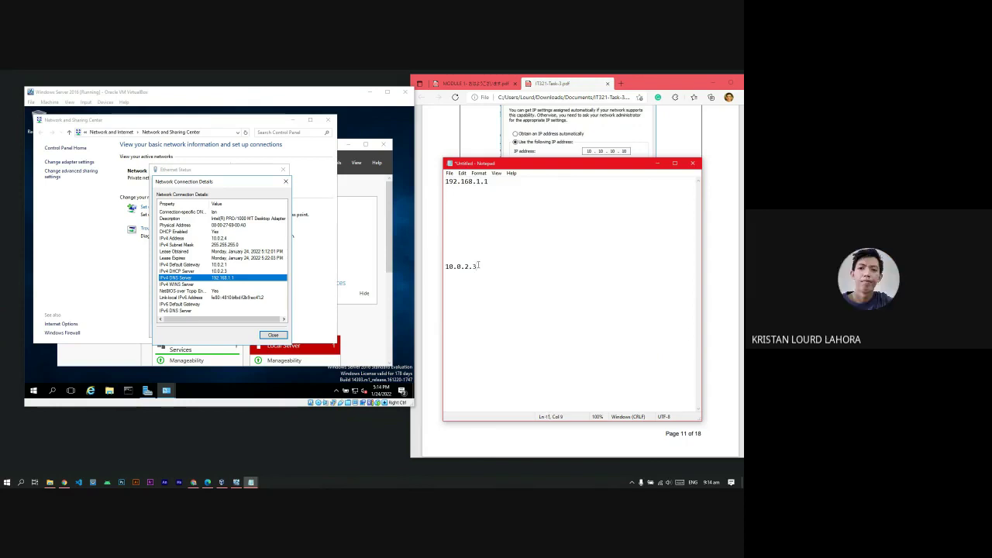
type("1")
left_click_drag(478, 266, 424, 264)
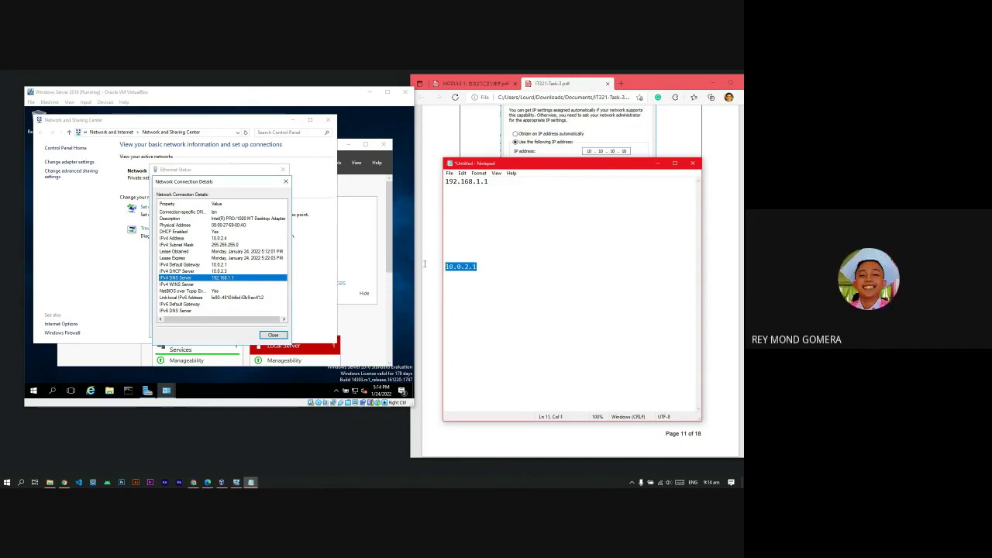
key("ctrl+x")
left_click(458, 197)
key("ctrl+v")
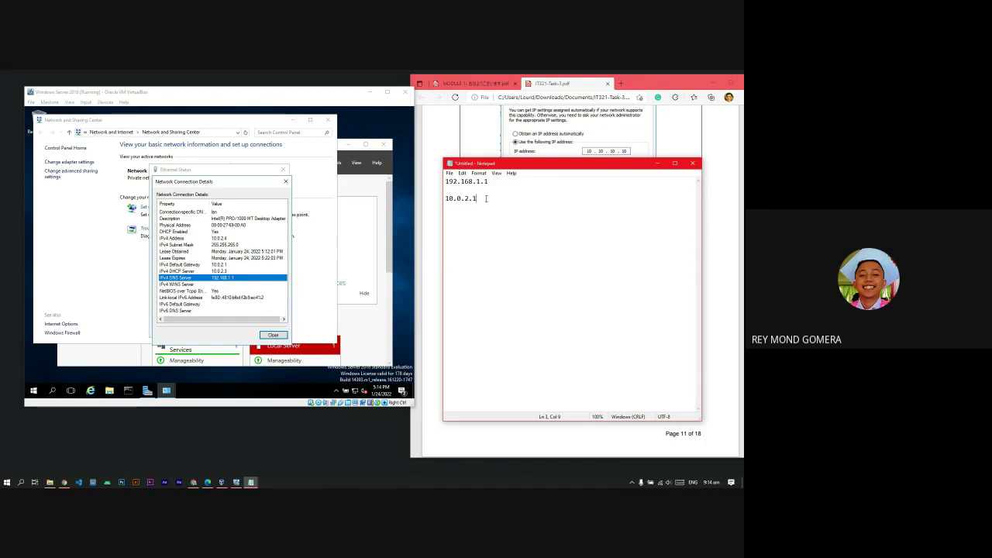
- Add the IPv4 address 10.0.2.4 on a new line at the start of the note, separated by a blank line
left_click(447, 181)
key("Return")
key("Up")
key("Return")
key("Up")
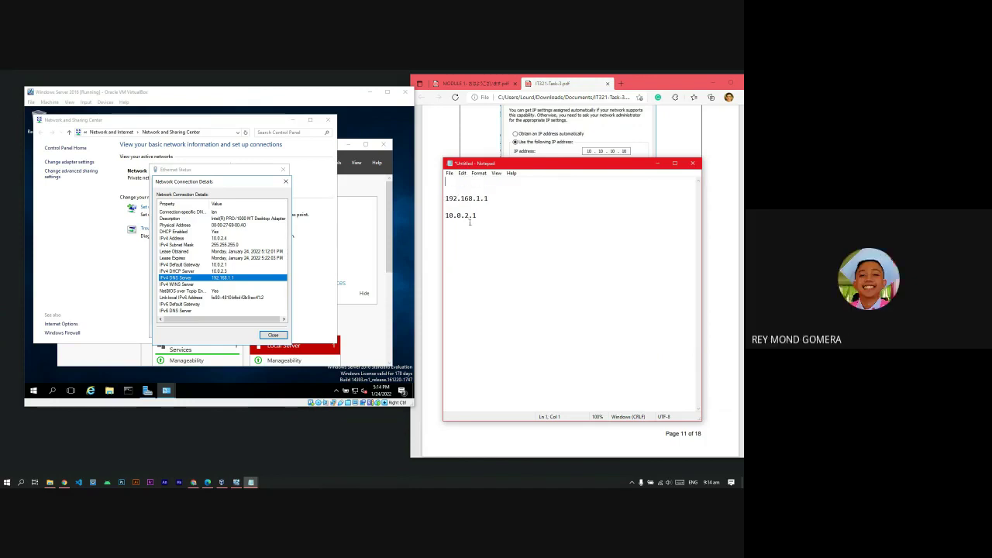
type("10.0.2")
- Reorder the note so 10.0.2.1 comes before 192.168.1.1, and enter 255 on the line beneath 10.0.2.4
double_click(491, 185)
left_click(492, 217)
double_click(491, 217)
key("ctrl+x")
left_click(493, 190)
key("ctrl+v")
left_click(491, 185)
left_click(491, 186)
key("Return")
key("Return")
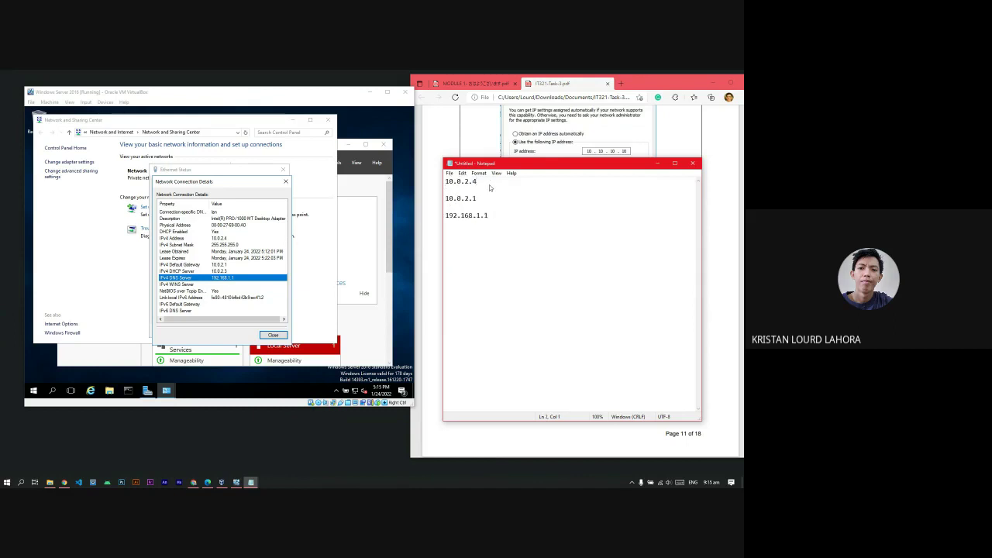
type("255")
- Open the Ethernet adapter's IPv4 properties and assign the static IP address 10.10.10.10 with subnet mask 255.255.255.0
left_click(273, 335)
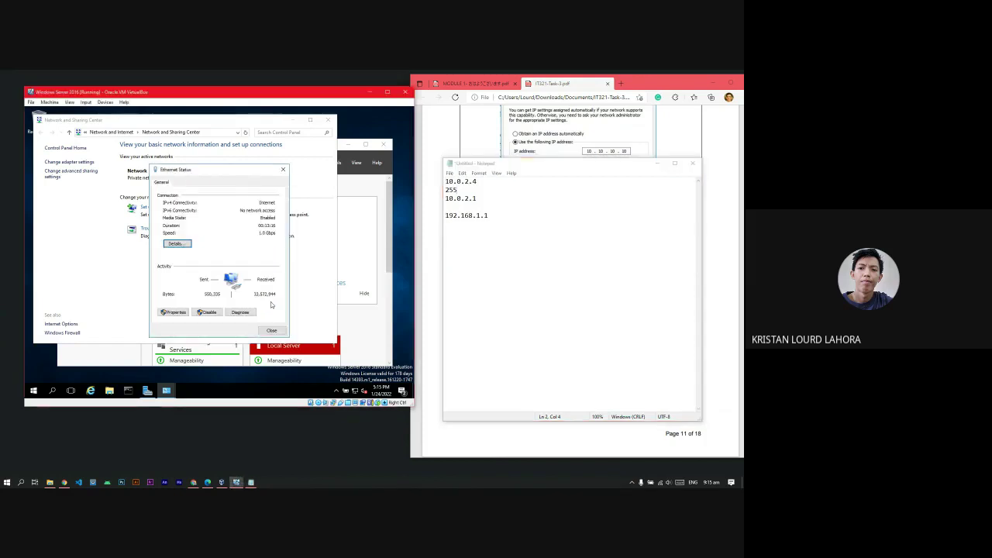
left_click(177, 314)
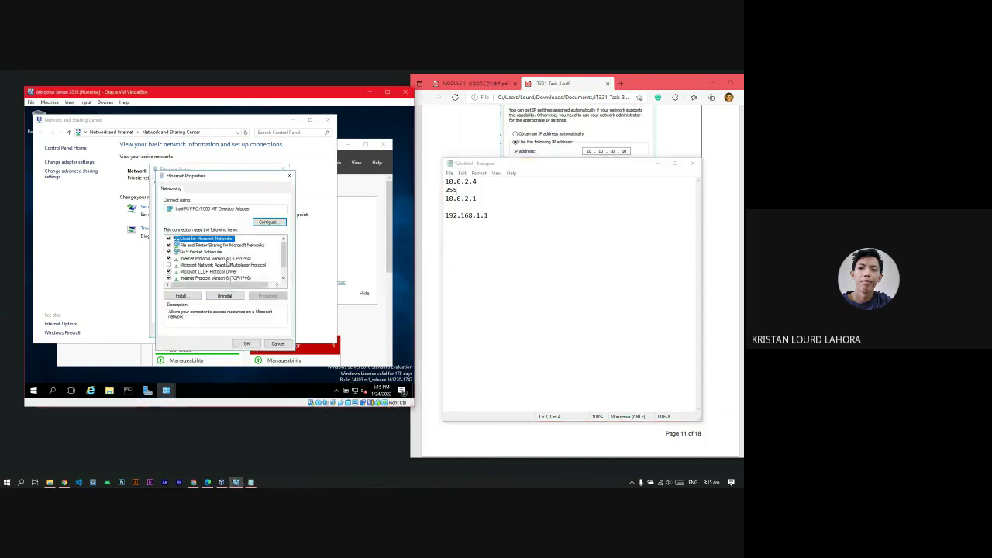
double_click(227, 263)
left_click(224, 265)
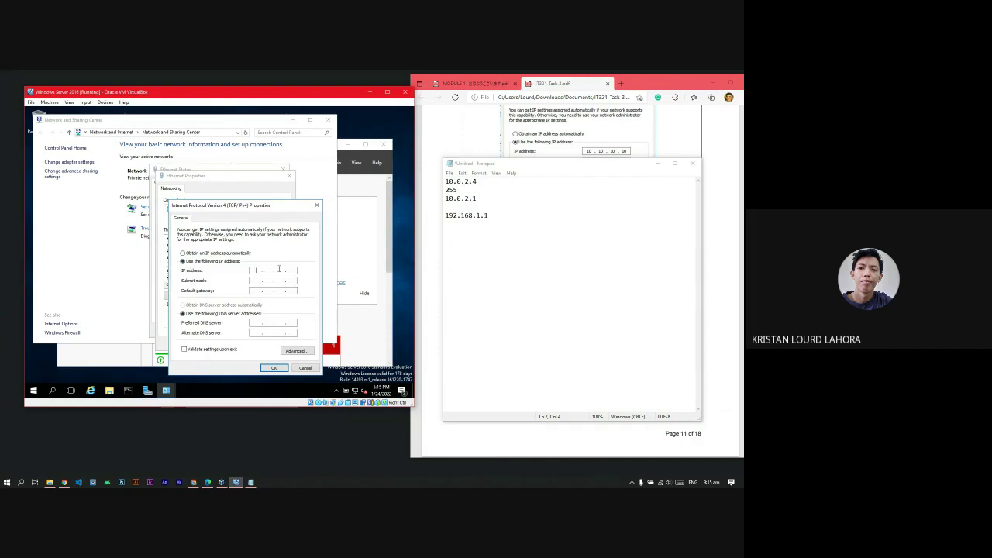
left_click(279, 269)
type("10 . 10 ")
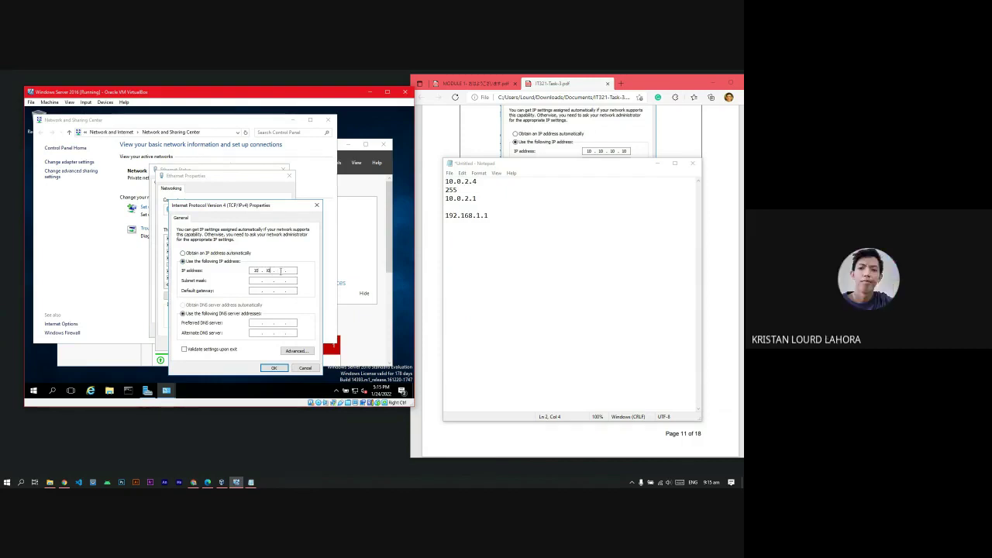
type(". 10 . 10")
left_click(262, 280)
type("255 . 255 . 255 . 0")
- Move the note off the guide's example settings and set the default gateway to 10.10.10.1
left_click(267, 291)
left_click_drag(509, 168, 514, 263)
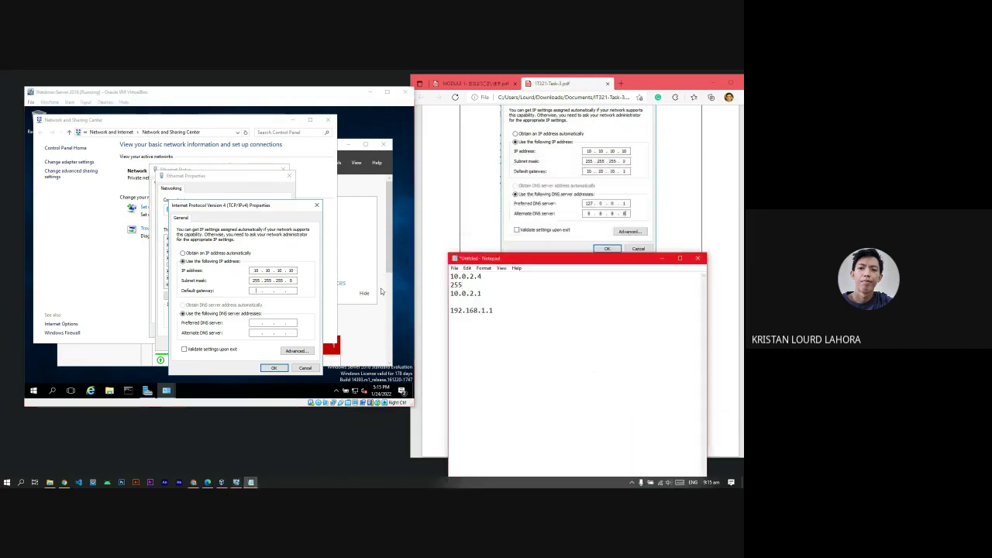
left_click(282, 309)
type("10 . 10 . ")
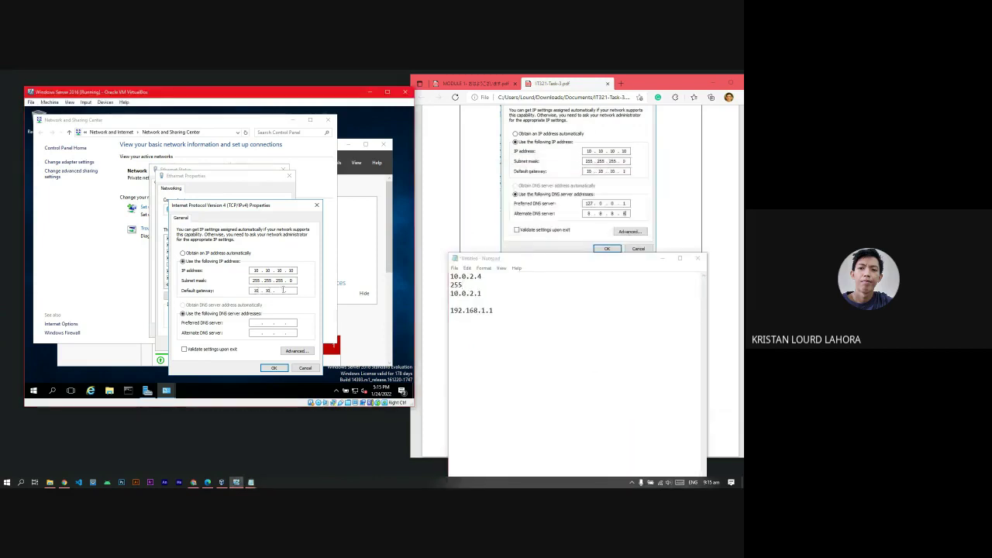
type("10 . 1")
- Set the preferred DNS server to 192.168.1.1 and apply the Ethernet adapter's settings
left_click(259, 324)
type("10")
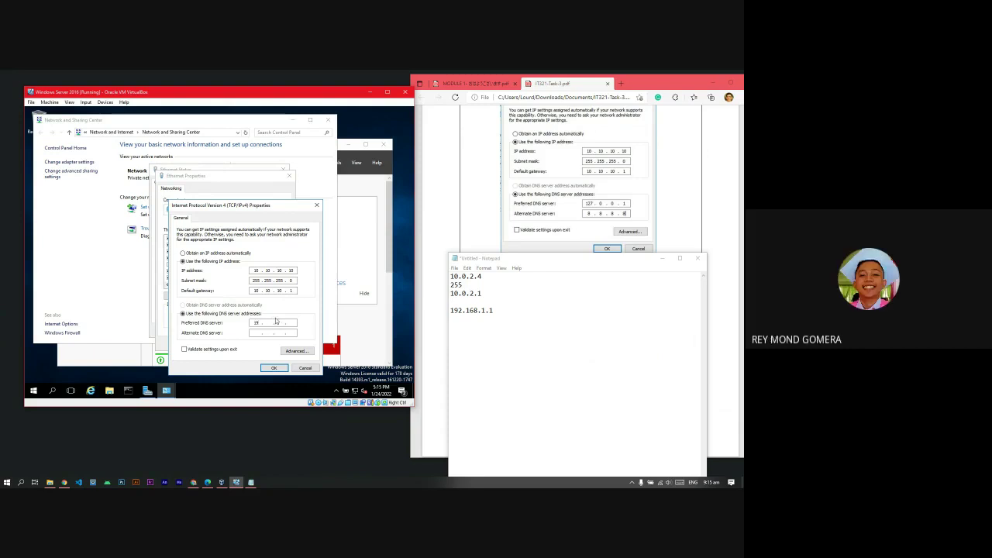
type("2 . 168 . 1 . 1")
left_click(275, 367)
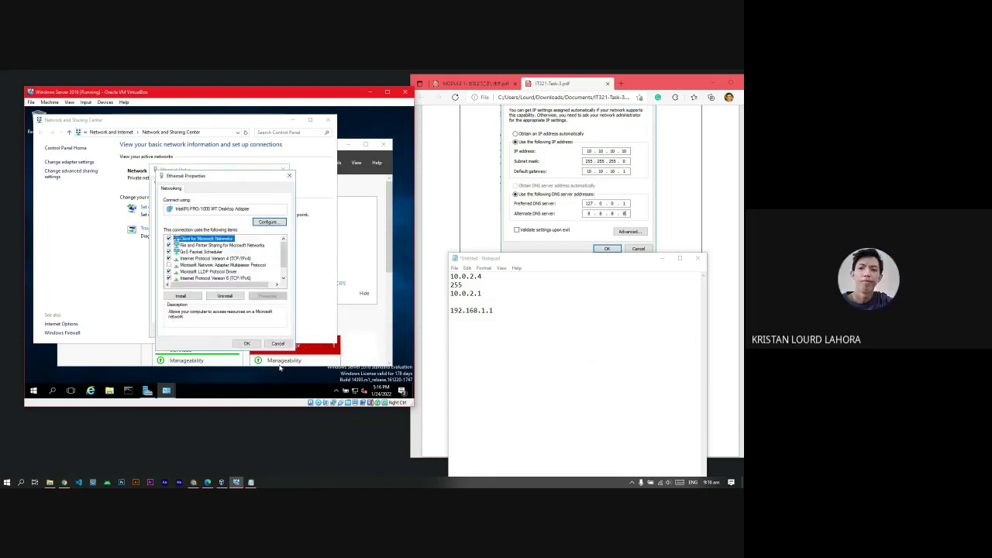
left_click(246, 343)
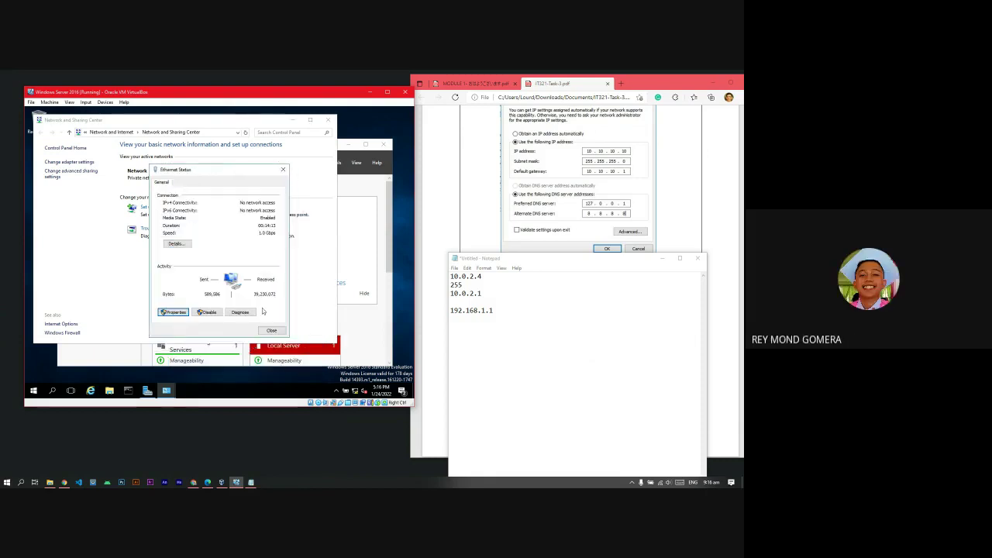
- Reopen the adapter's IPv4 properties, set the alternate DNS server to 8.8.8.8, and apply the settings
left_click(176, 313)
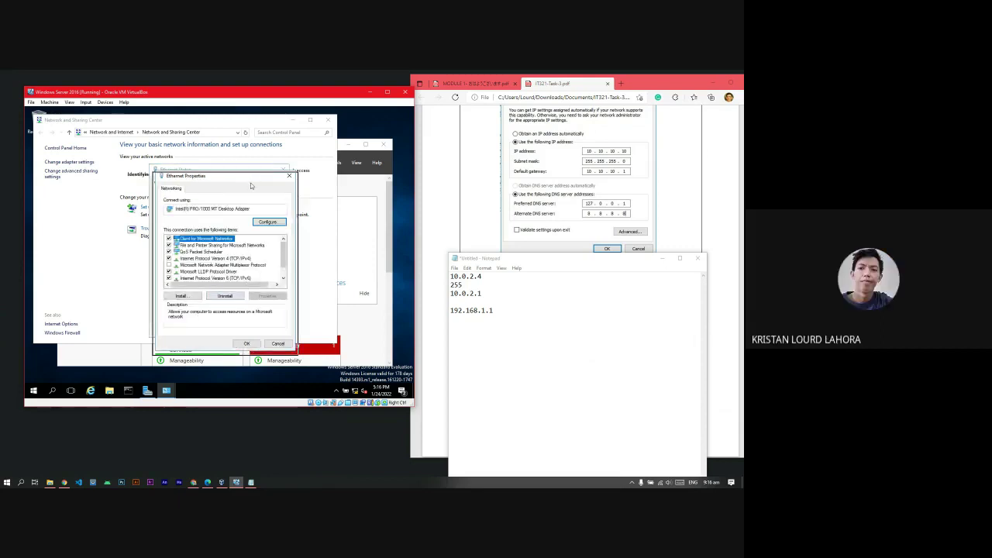
left_click_drag(314, 269, 304, 169)
double_click(293, 265)
double_click(308, 249)
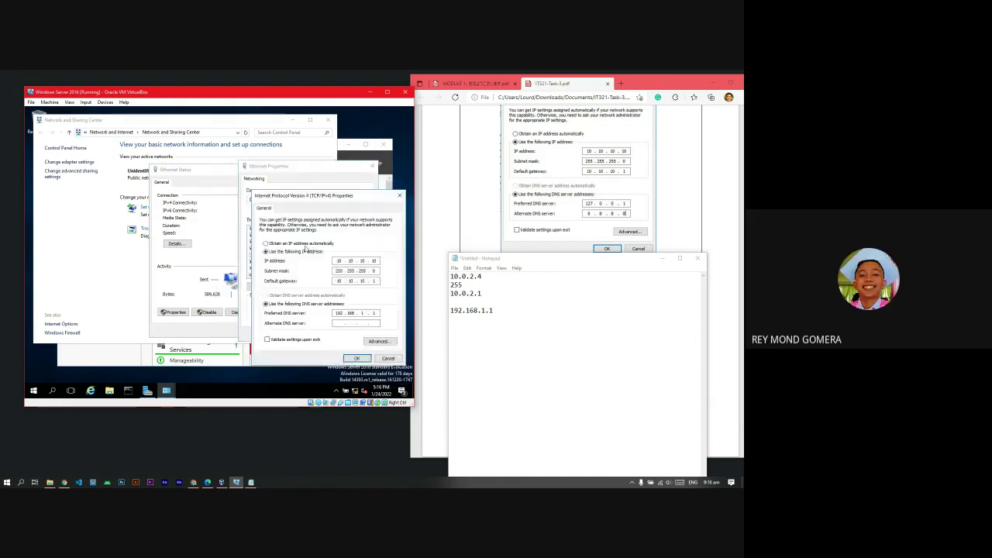
left_click(351, 324)
type("8 . 8 . 8 . 8")
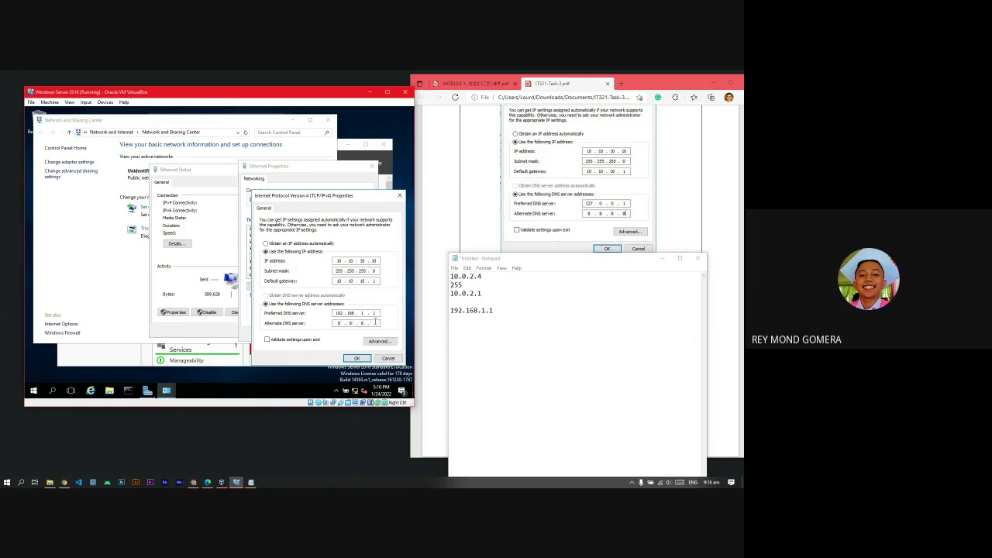
left_click(369, 361)
left_click(339, 336)
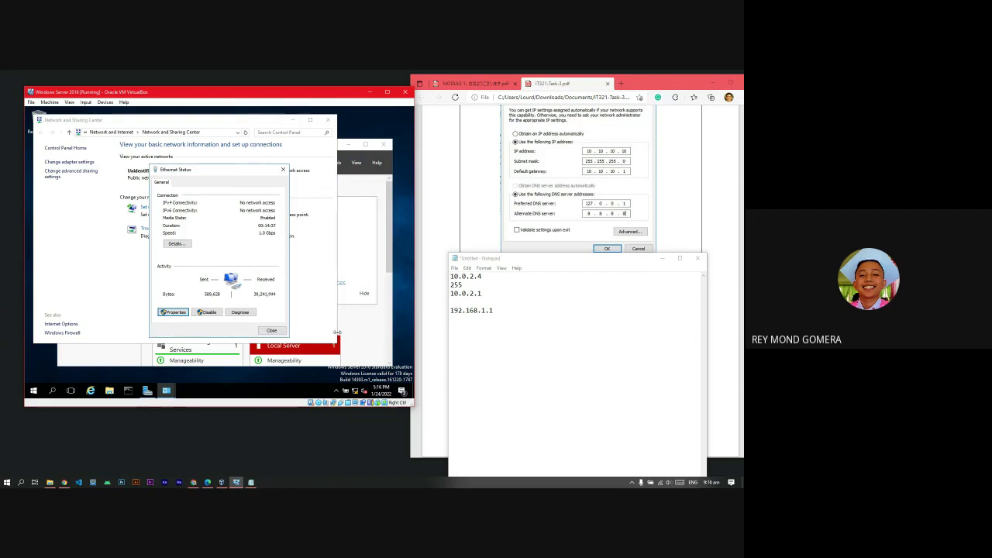
- Open the Ethernet adapter's IPv4 properties again
left_click(183, 310)
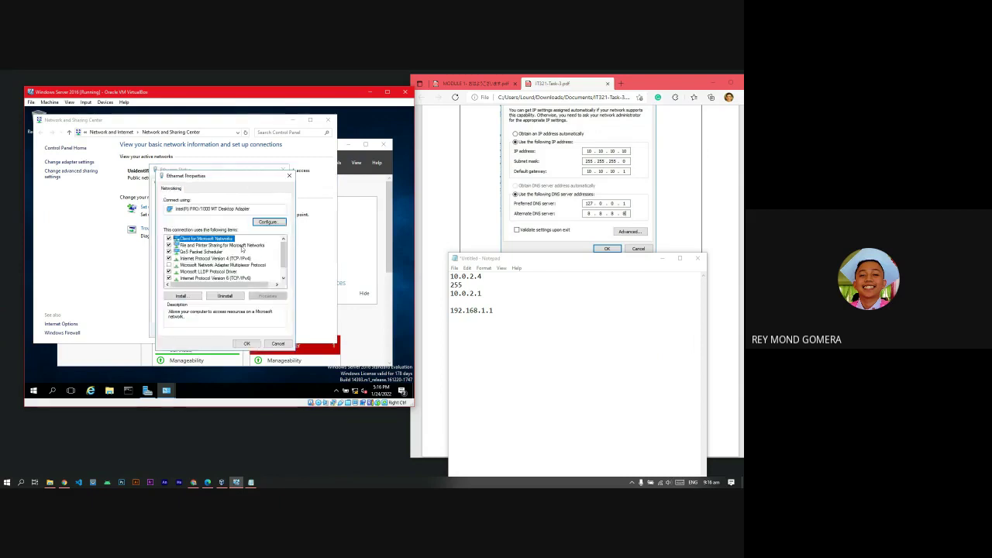
double_click(208, 258)
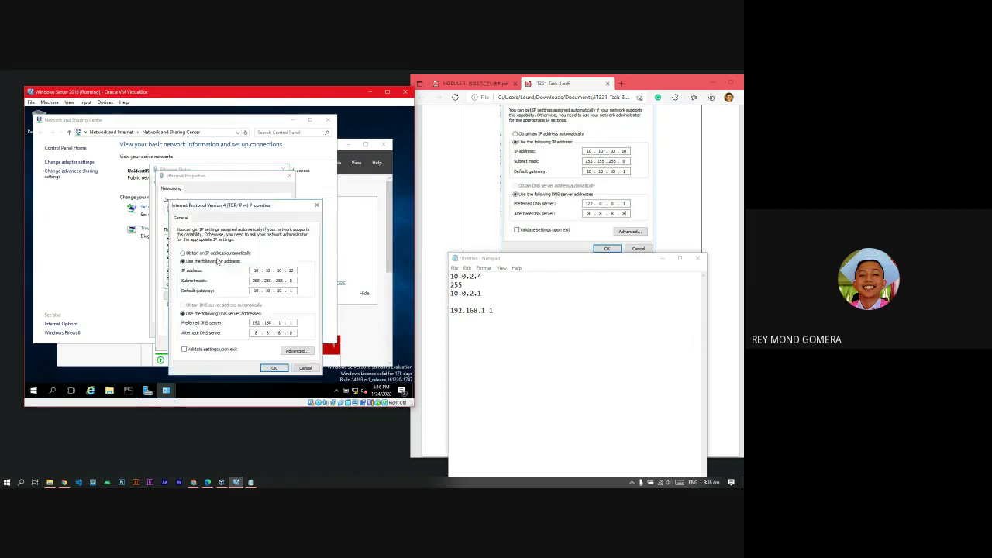
- Try to change the default gateway to 10.0.2.1
double_click(262, 291)
type("10 .")
key("period")
left_click(275, 369)
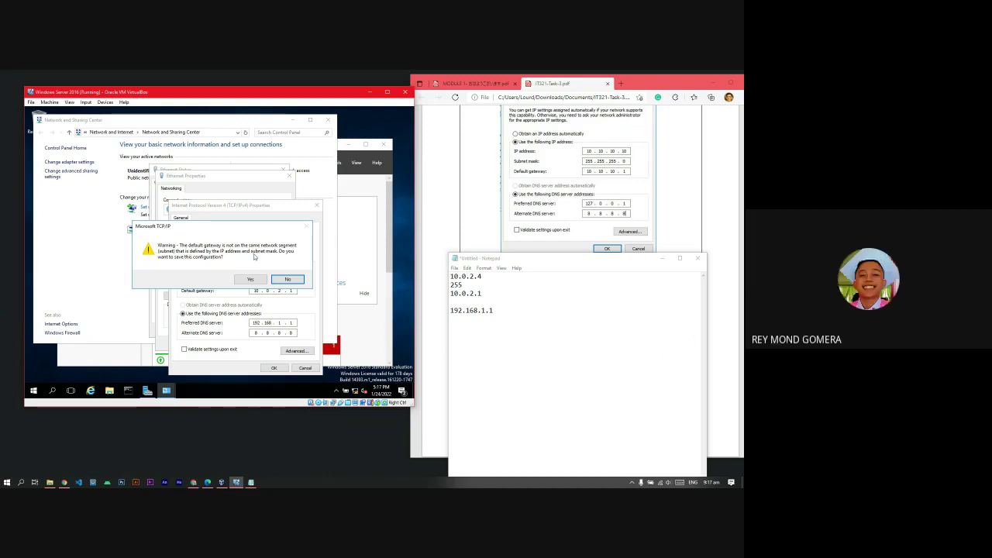
left_click(288, 279)
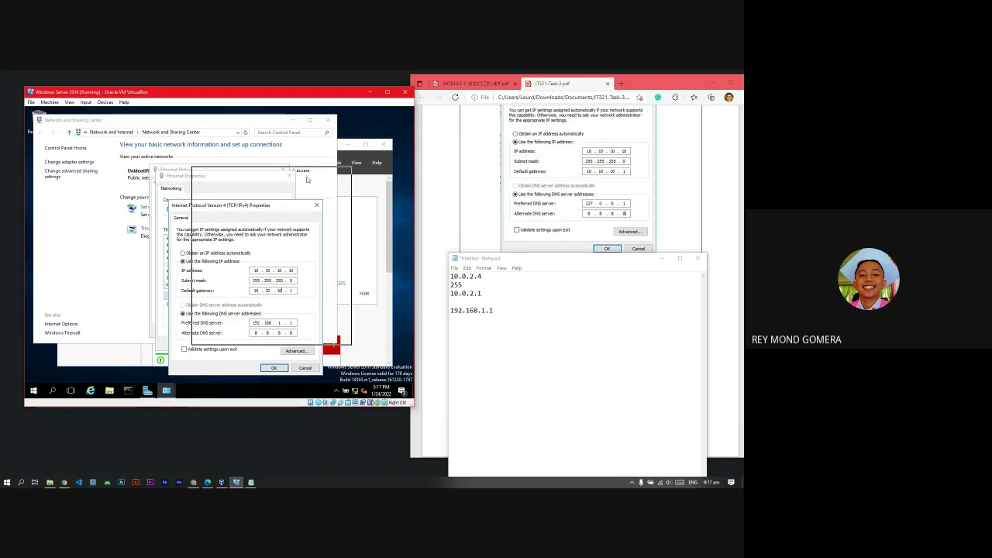
- Move the note clear of the PDF guide and examine its remaining instructions on the ping test, server restart and adding roles
left_click_drag(280, 206, 308, 179)
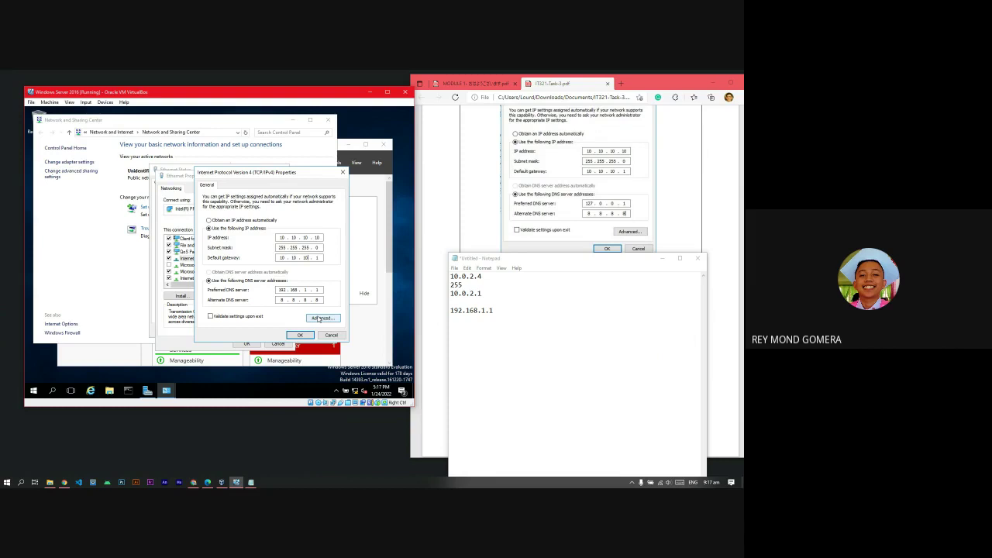
left_click(543, 258)
left_click_drag(542, 259, 248, 138)
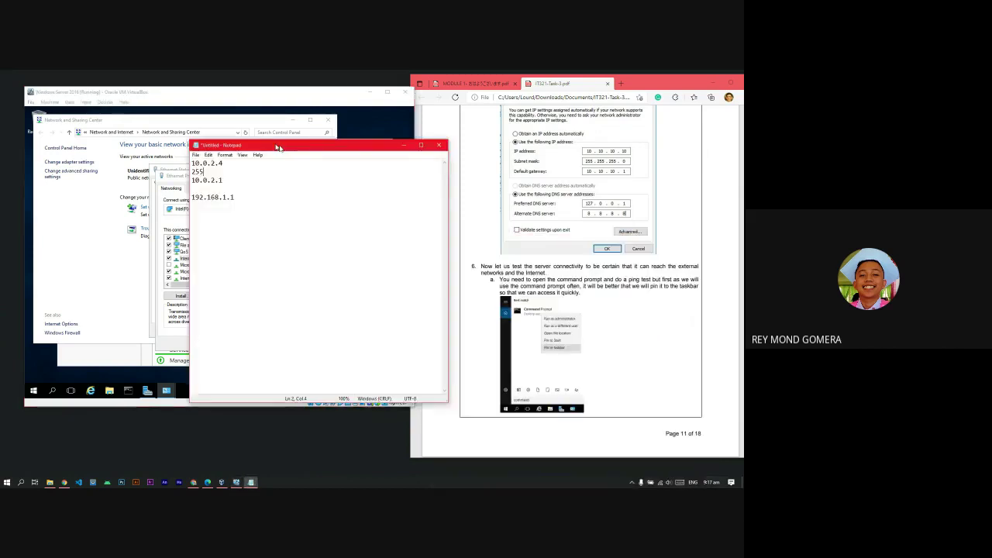
scroll(607, 303, "down", 5)
scroll(608, 303, "down", 5)
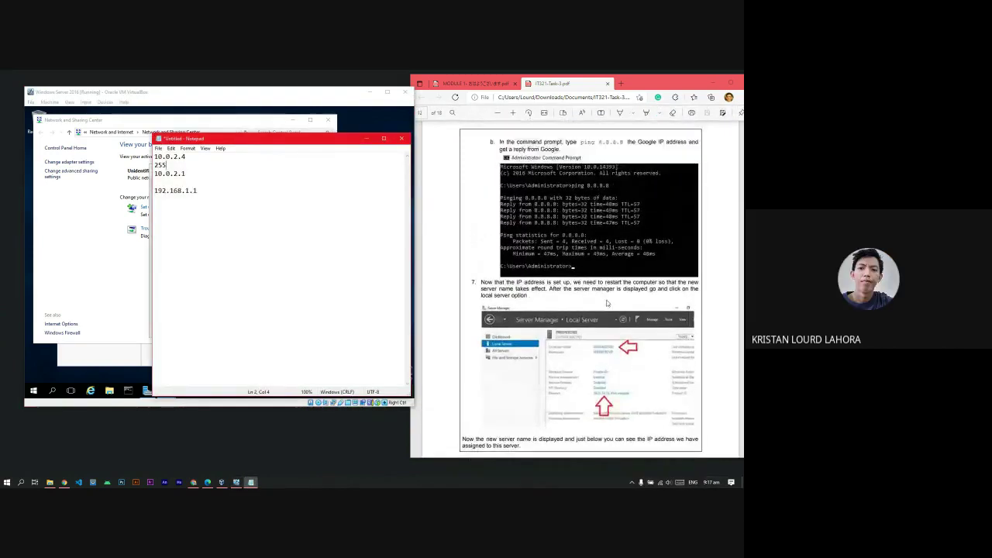
scroll(608, 303, "down", 6)
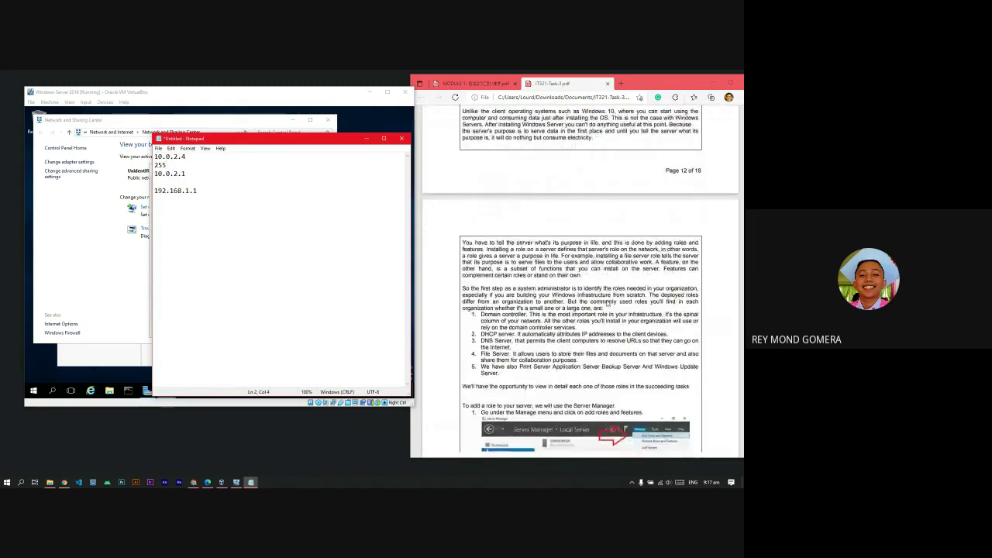
scroll(608, 303, "down", 6)
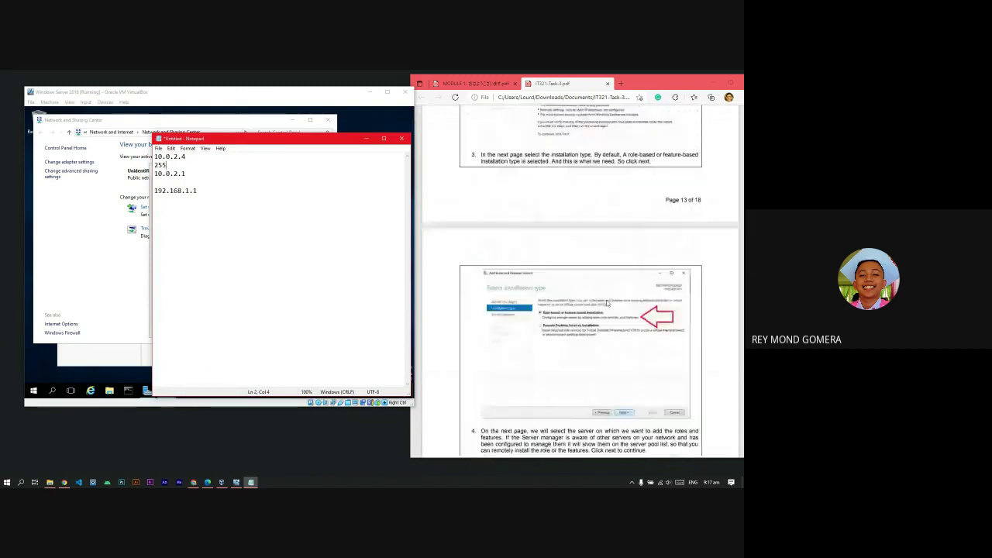
scroll(608, 303, "down", 8)
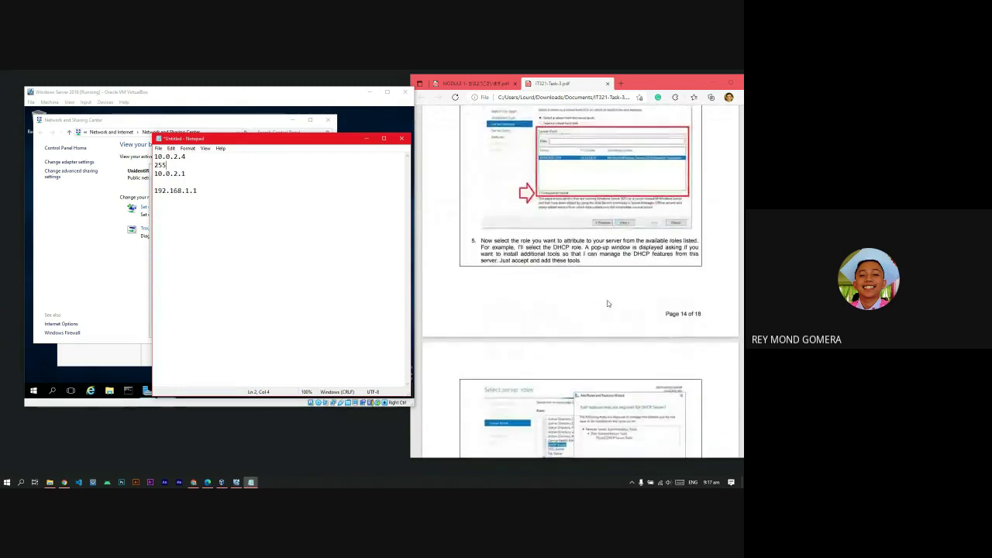
scroll(608, 303, "down", 8)
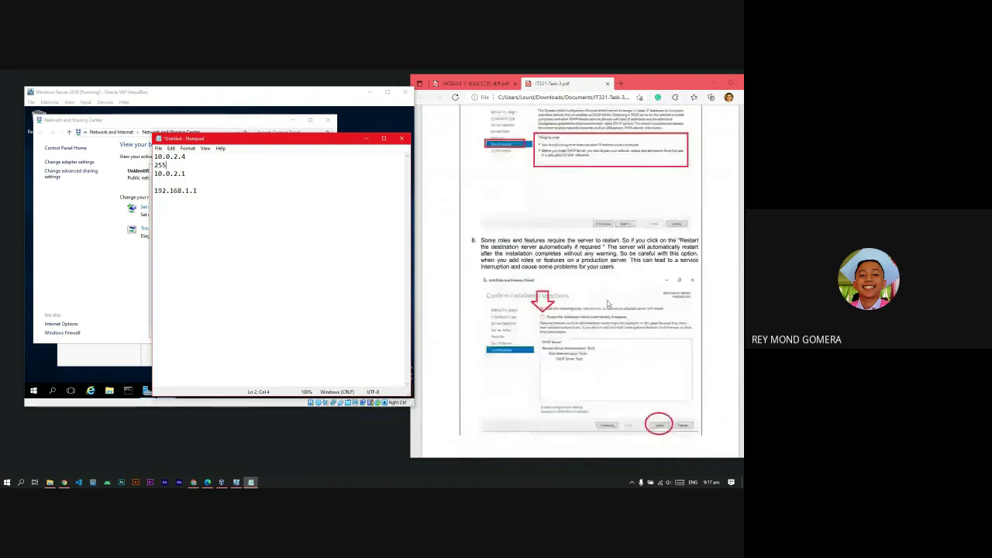
scroll(608, 303, "down", 8)
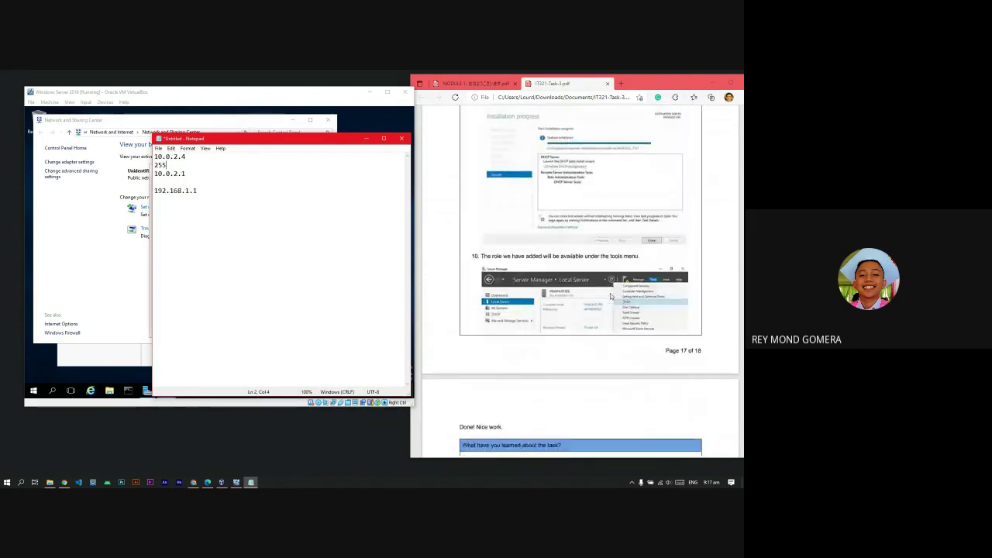
scroll(610, 295, "up", 4)
scroll(611, 295, "down", 2)
scroll(610, 295, "up", 1)
scroll(611, 294, "down", 1)
scroll(611, 294, "up", 2)
scroll(610, 294, "up", 10)
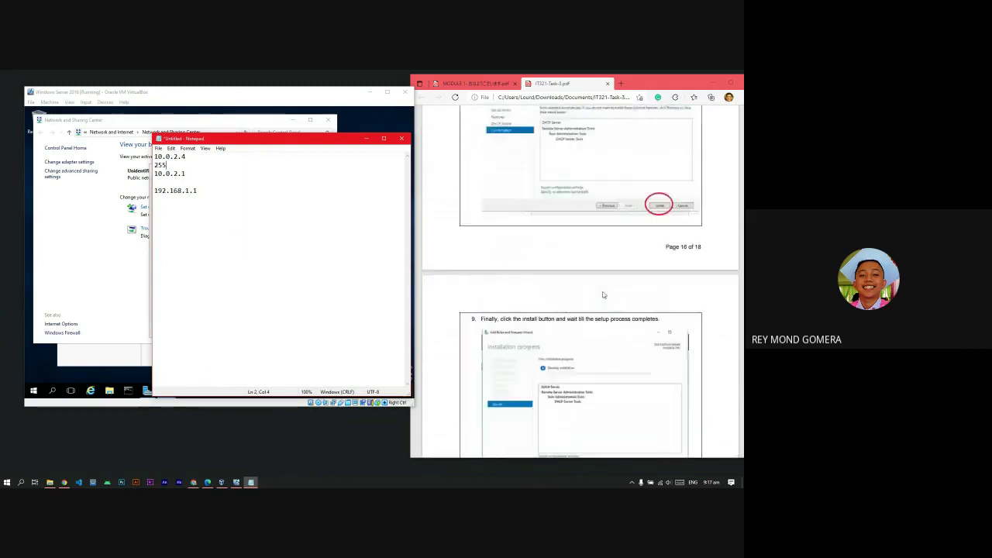
scroll(456, 241, "up", 5)
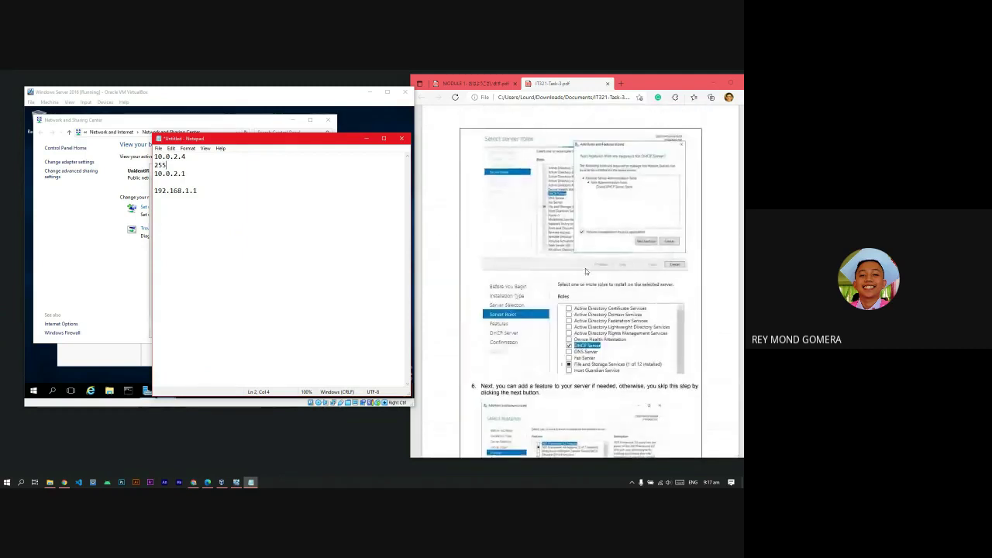
- Put the note away from the IPv4 properties, minimize it, and return the guide to its static IP example on page 11
left_click_drag(256, 138, 531, 179)
left_click_drag(240, 172, 236, 172)
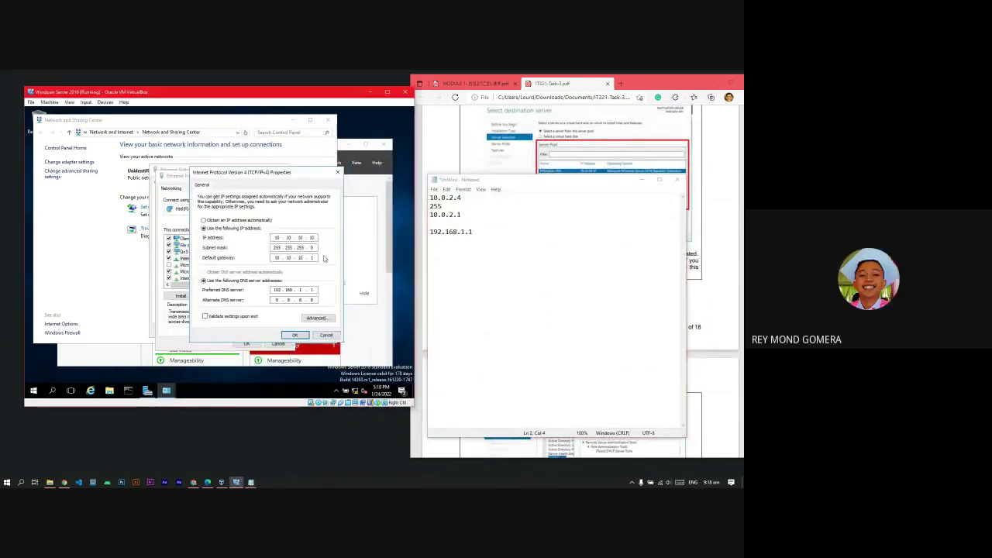
left_click_drag(568, 185, 614, 300)
scroll(593, 260, "up", 10)
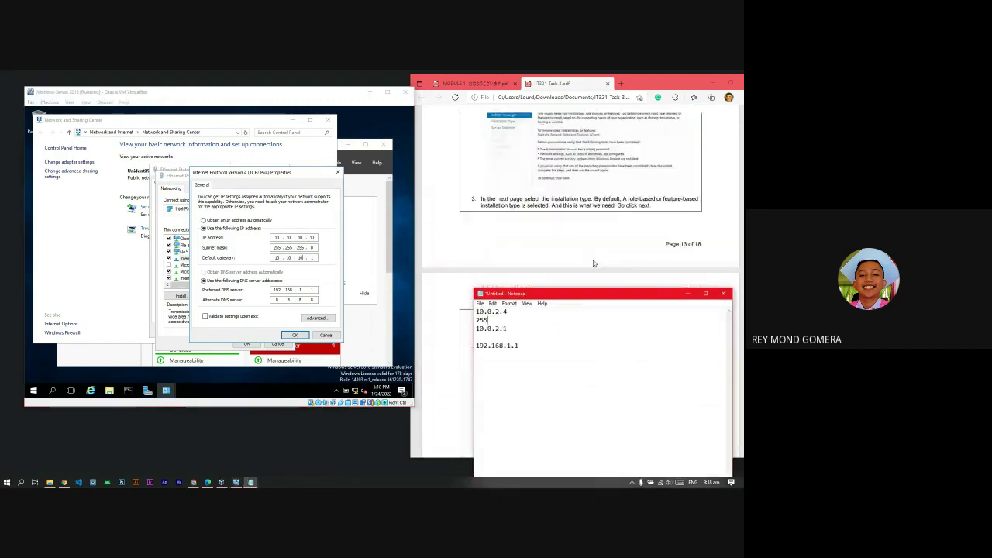
scroll(569, 258, "down", 10)
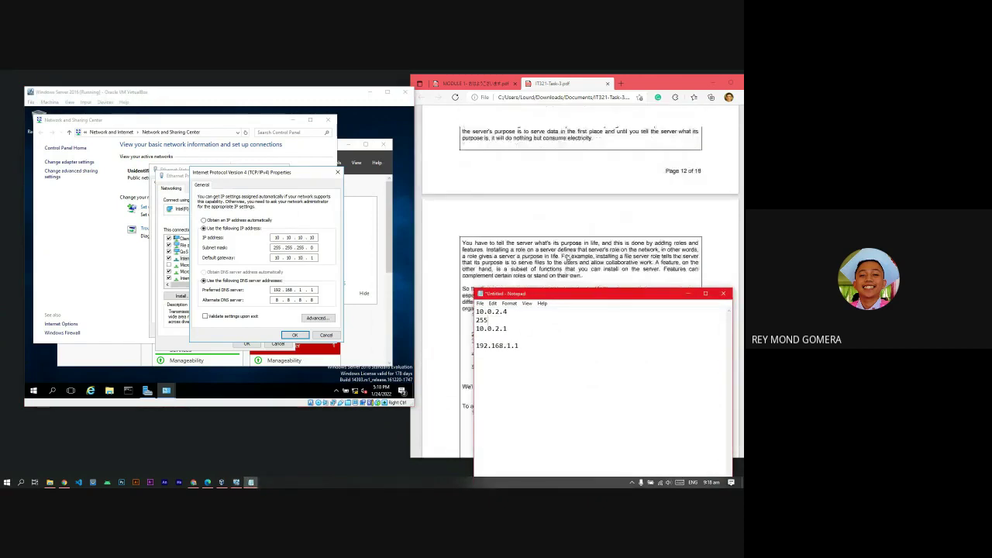
left_click(687, 293)
scroll(624, 291, "up", 5)
scroll(426, 343, "down", 4)
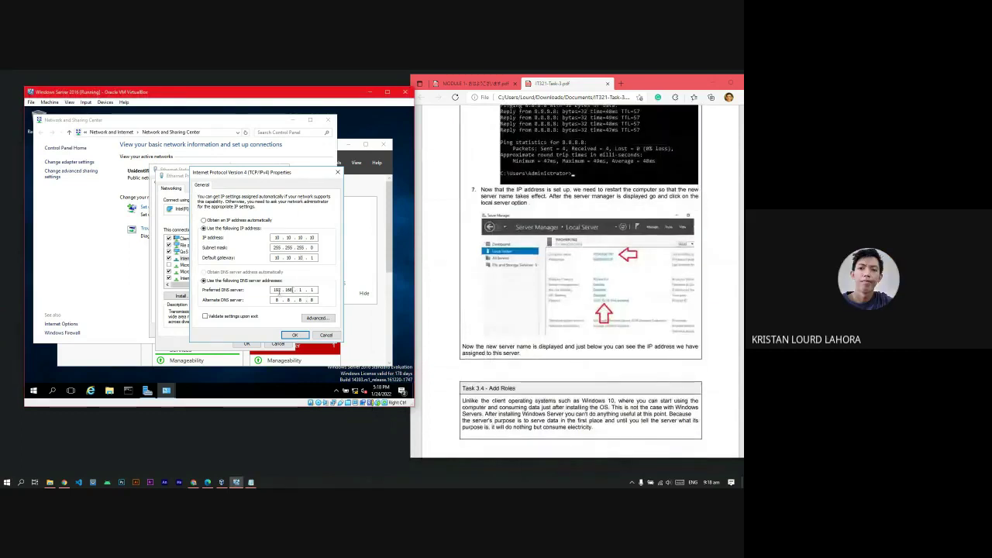
scroll(632, 296, "down", 2)
scroll(631, 297, "up", 10)
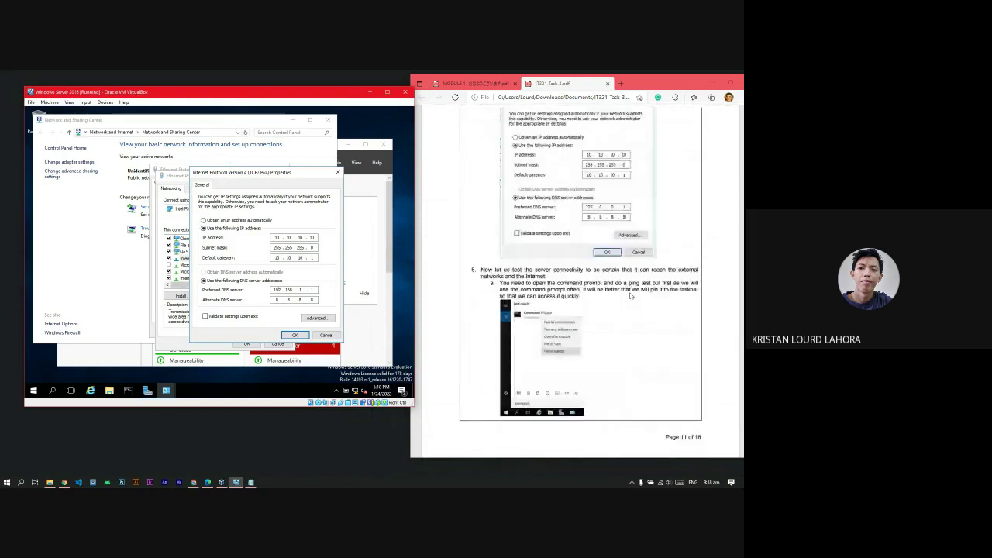
- Set the preferred DNS server to 127.0.0.1 and apply the IPv4 and Ethernet adapter settings
double_click(278, 289)
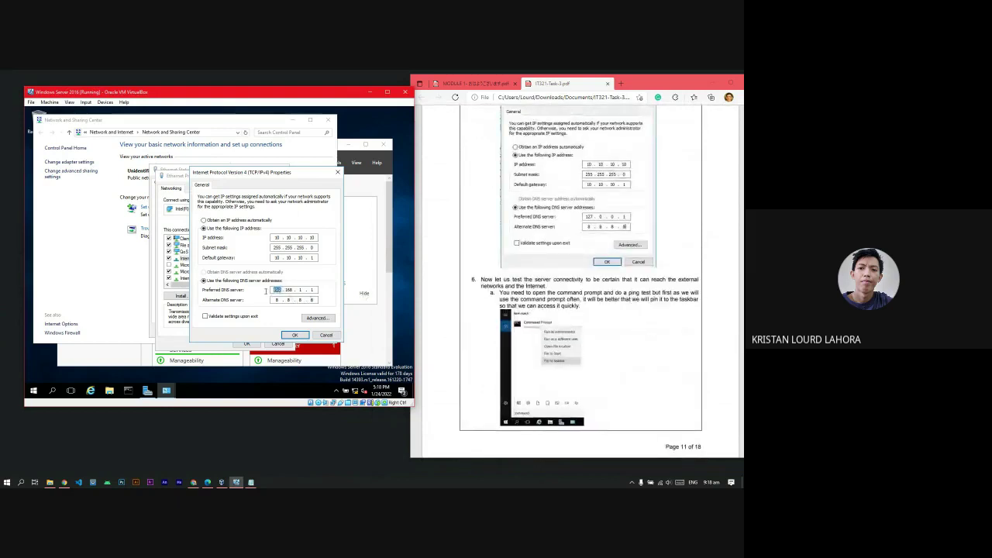
type("127 . 0 . 0")
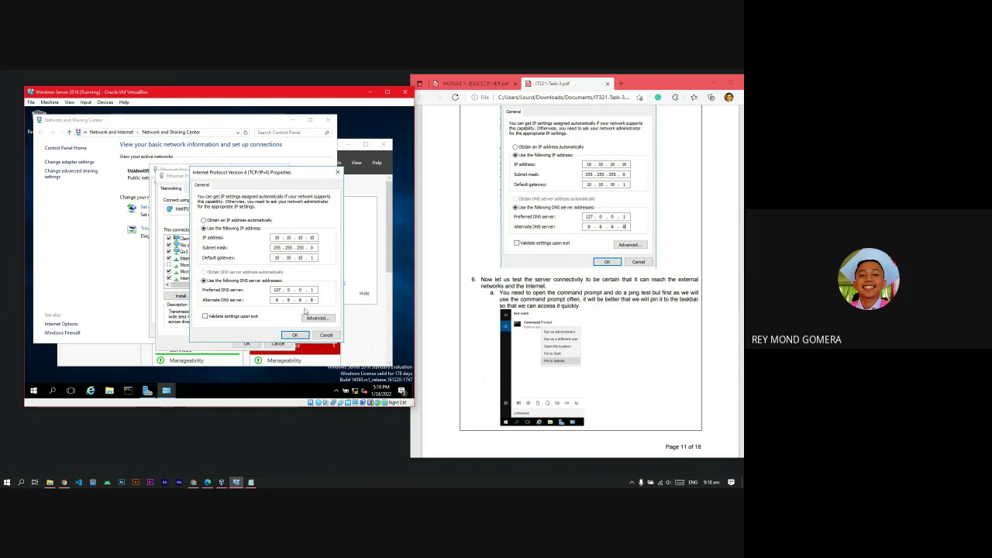
left_click(295, 335)
left_click(247, 343)
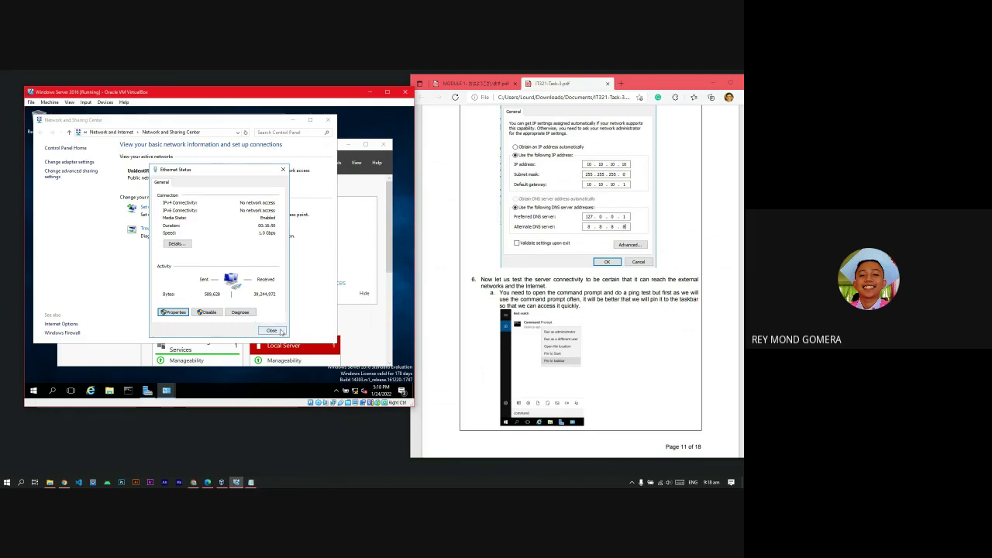
- Check the host computer's Wi-Fi connection options and its network status page, and close Settings
left_click(661, 482)
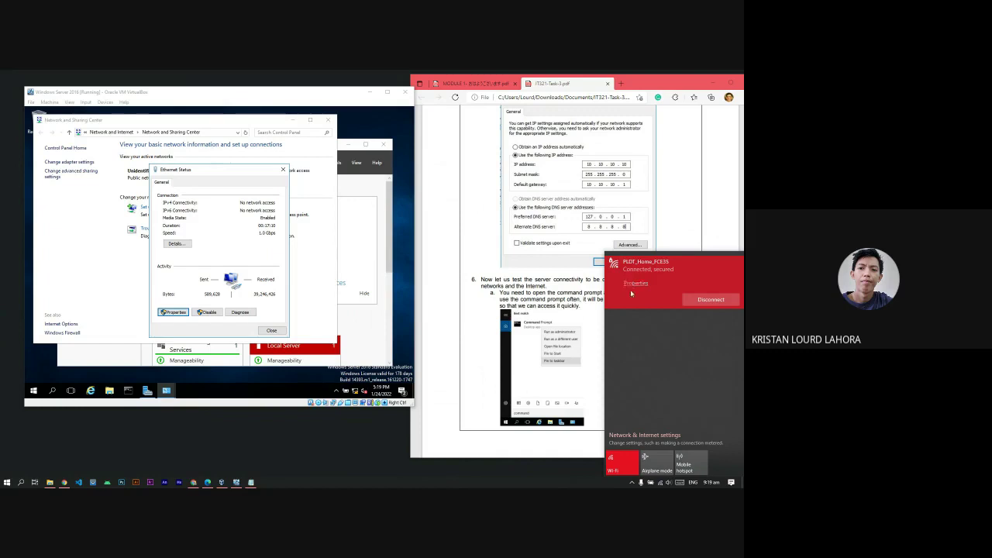
right_click(654, 275)
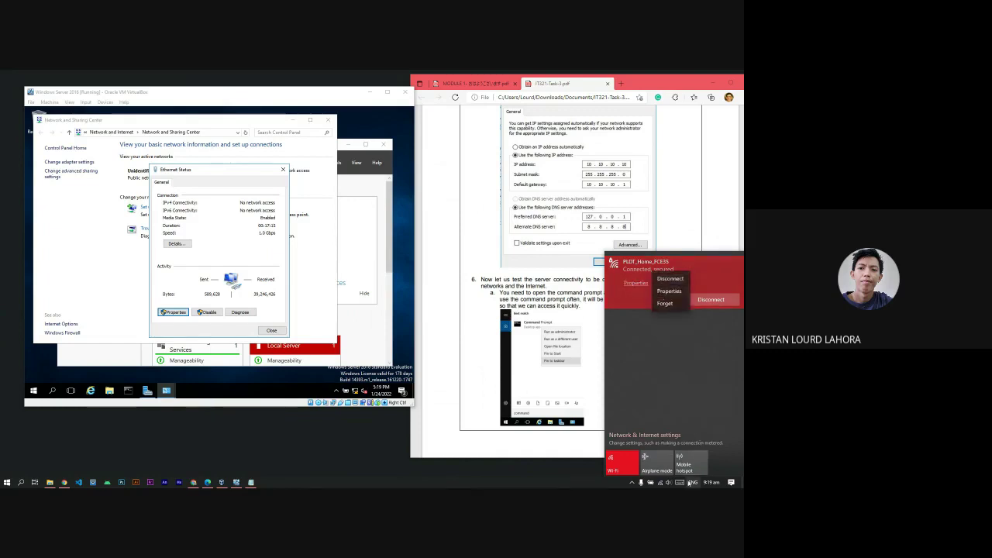
right_click(670, 483)
left_click(666, 475)
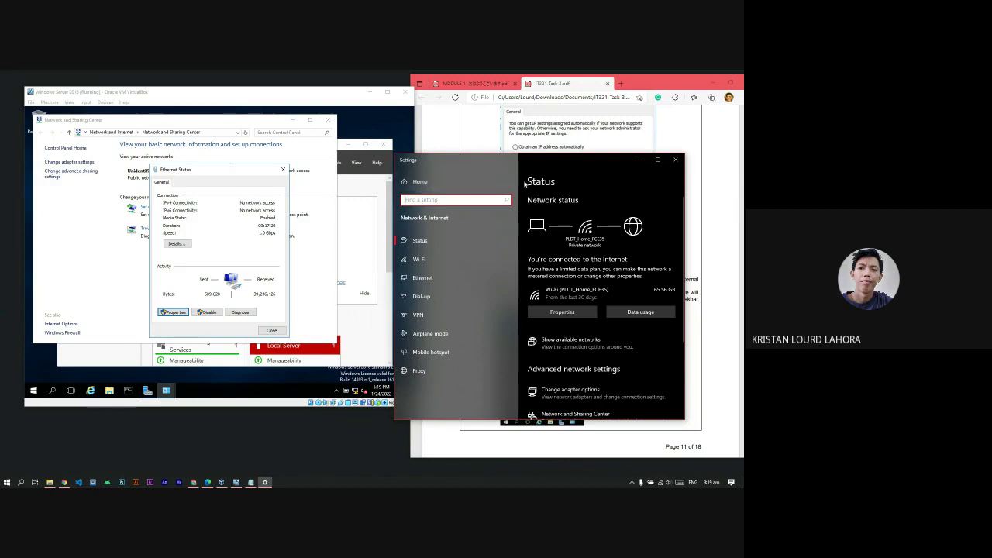
left_click(675, 160)
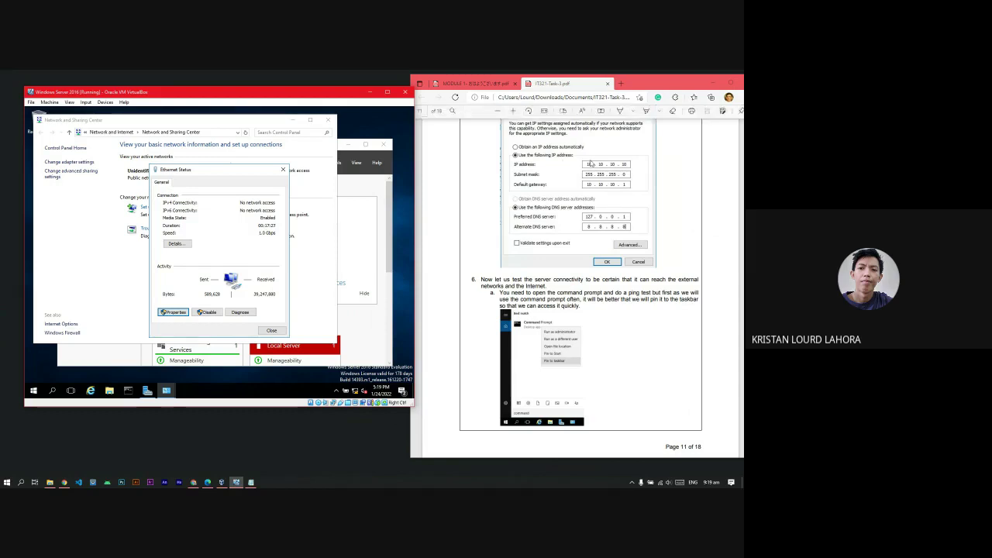
- Reopen the host's network settings and examine the connected network's properties and the Wi-Fi page
left_click(661, 483)
left_click(666, 484)
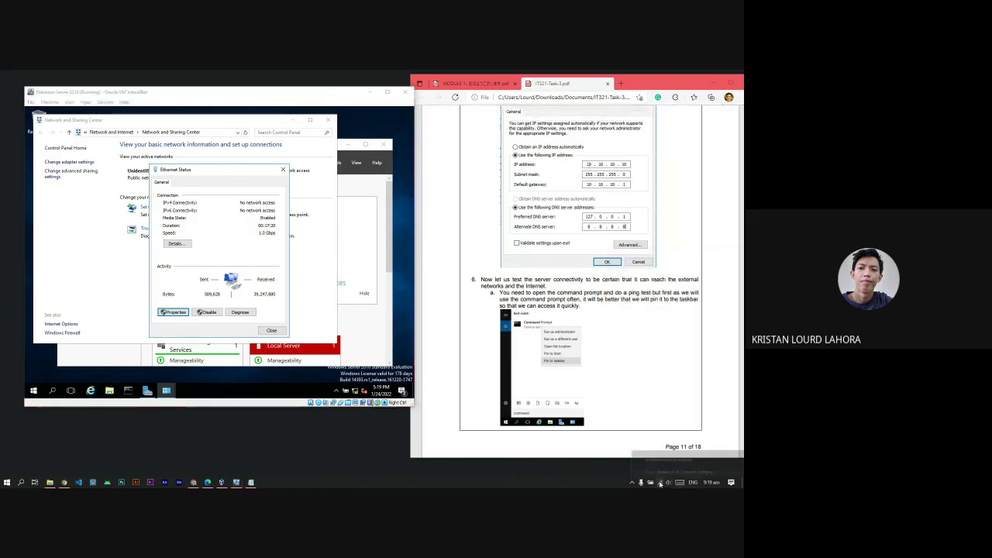
right_click(666, 485)
left_click(691, 472)
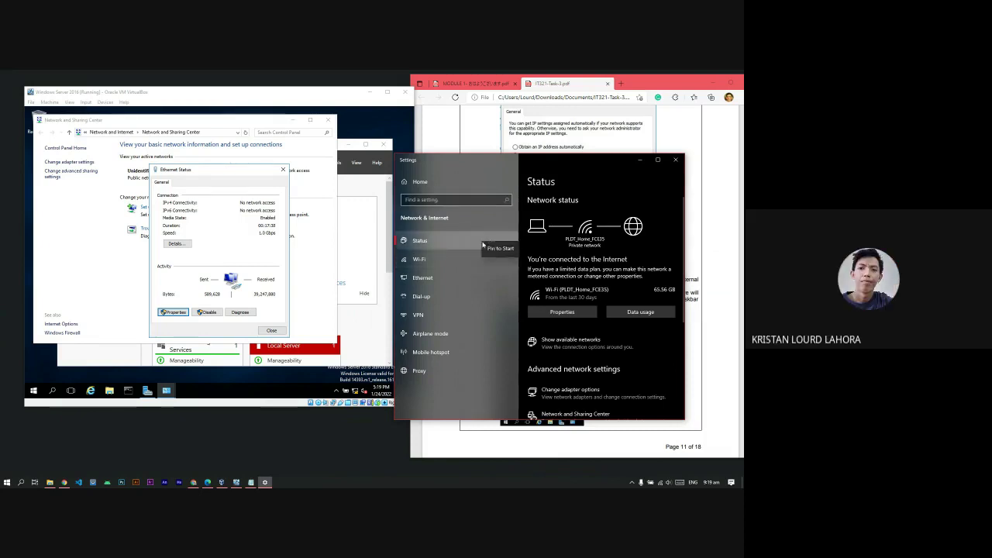
left_click(563, 313)
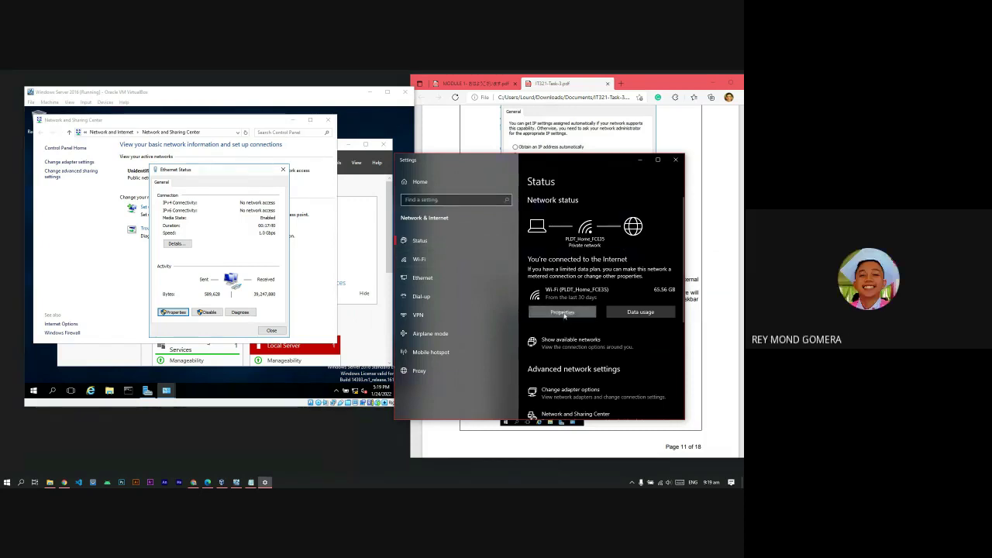
left_click(403, 159)
scroll(599, 324, "down", 3)
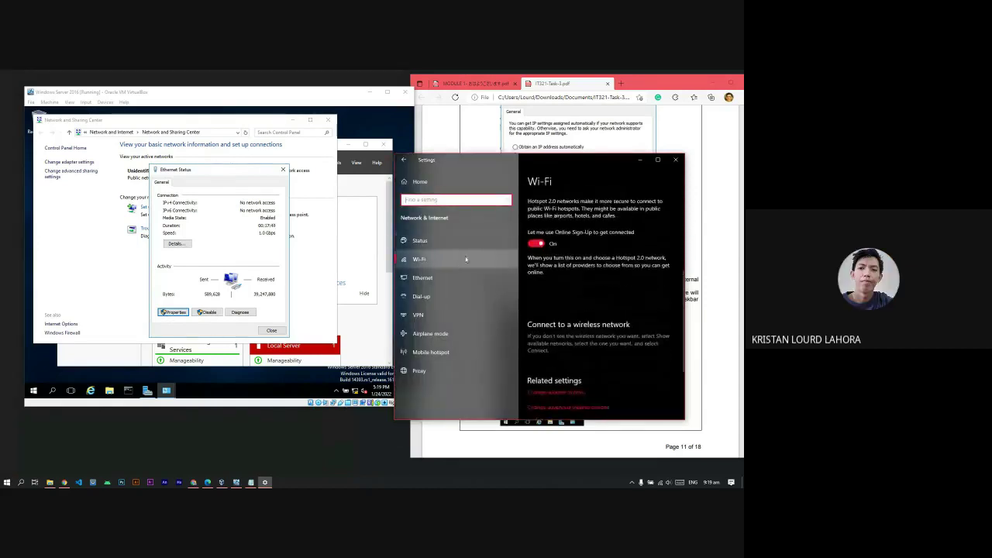
scroll(599, 324, "down", 2)
scroll(599, 319, "up", 3)
scroll(599, 319, "up", 3)
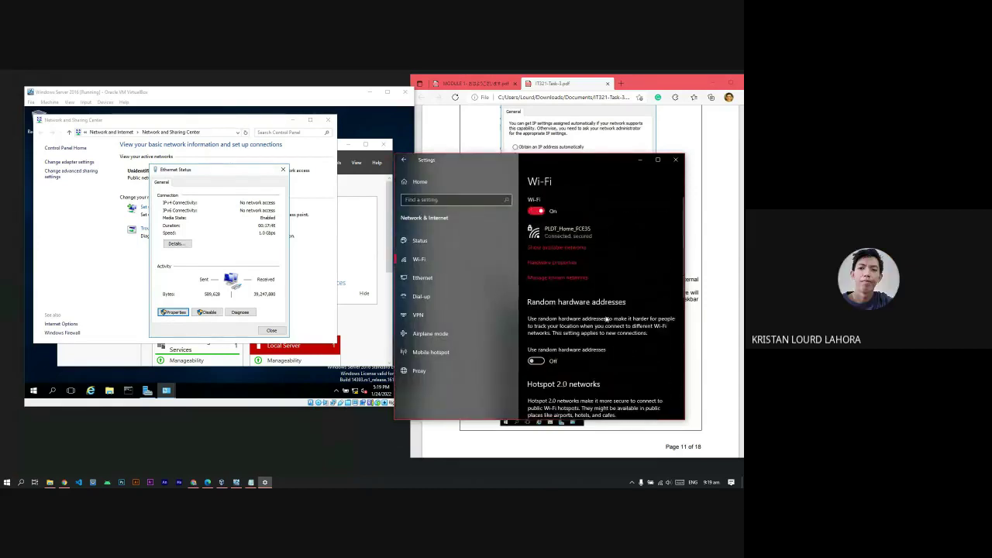
- Show the available networks, view the connected Wi-Fi network's properties, and close the host's Settings
left_click(574, 249)
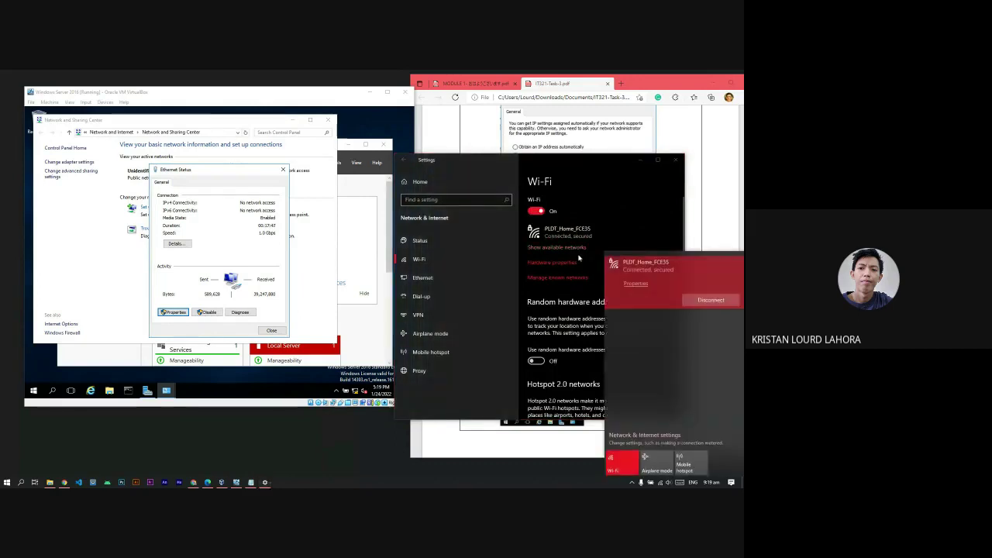
right_click(663, 273)
left_click(676, 292)
scroll(572, 295, "down", 5)
scroll(571, 295, "up", 2)
left_click(403, 159)
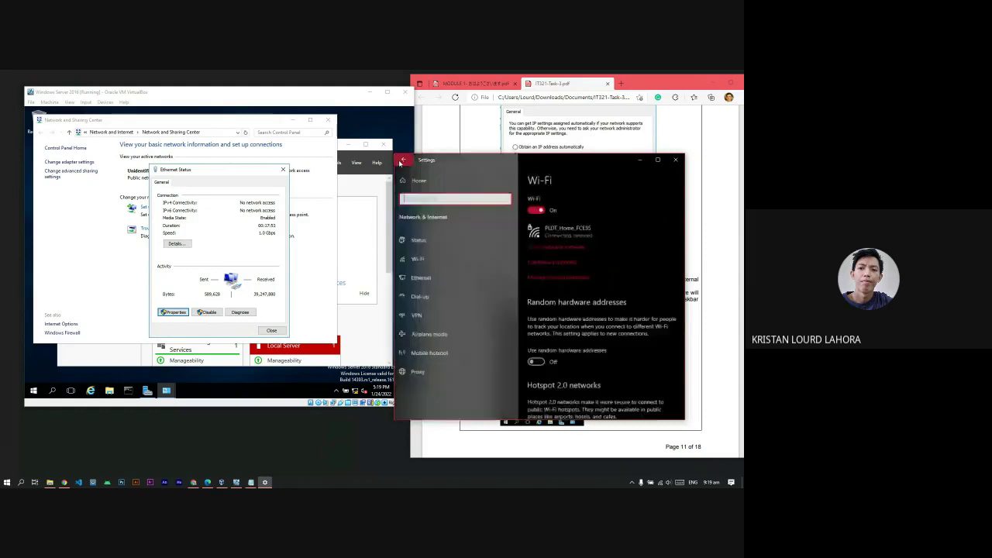
scroll(651, 232, "down", 5)
left_click(675, 160)
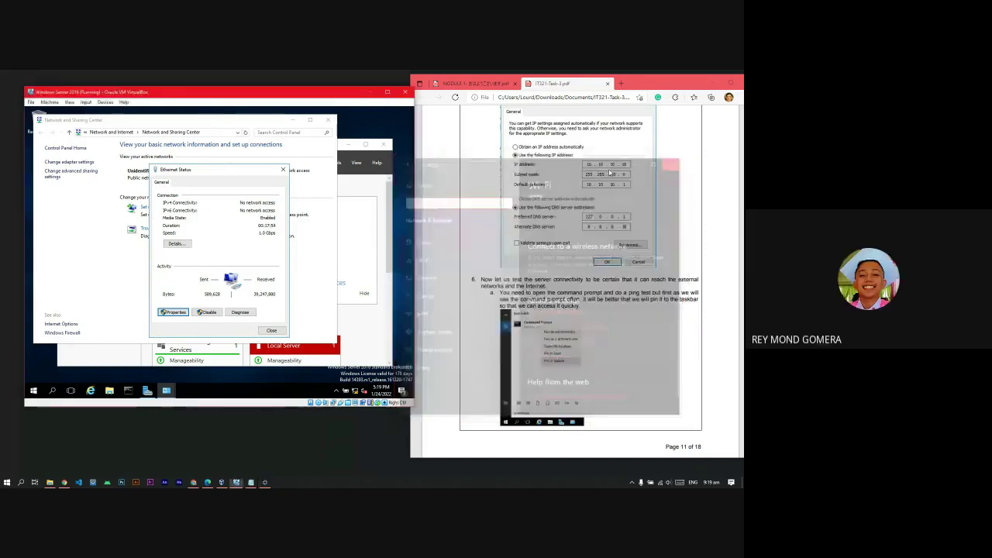
- Close the Ethernet Status and Network and Sharing Center windows and show the Local Server properties in Server Manager
scroll(576, 331, "up", 1)
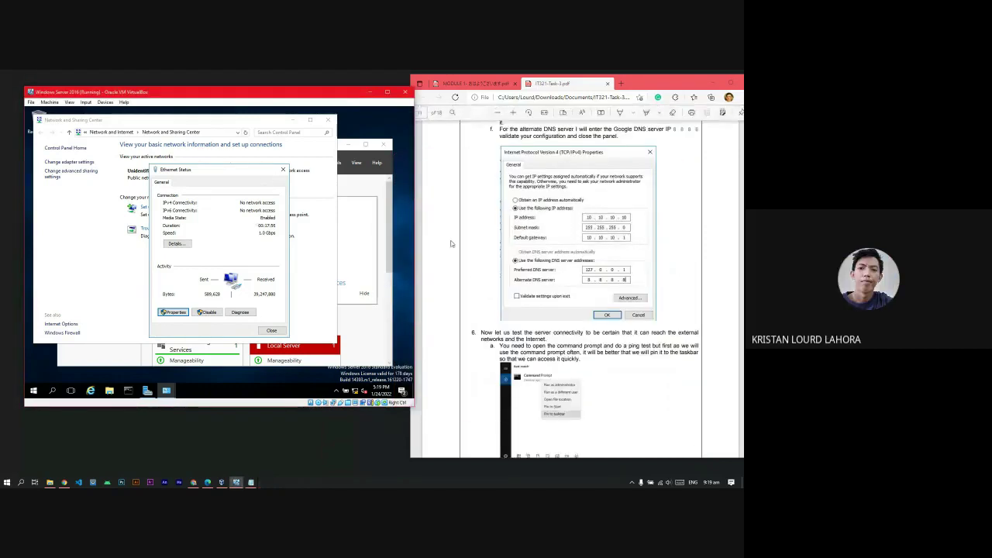
left_click(271, 331)
scroll(628, 305, "down", 3)
scroll(628, 305, "down", 5)
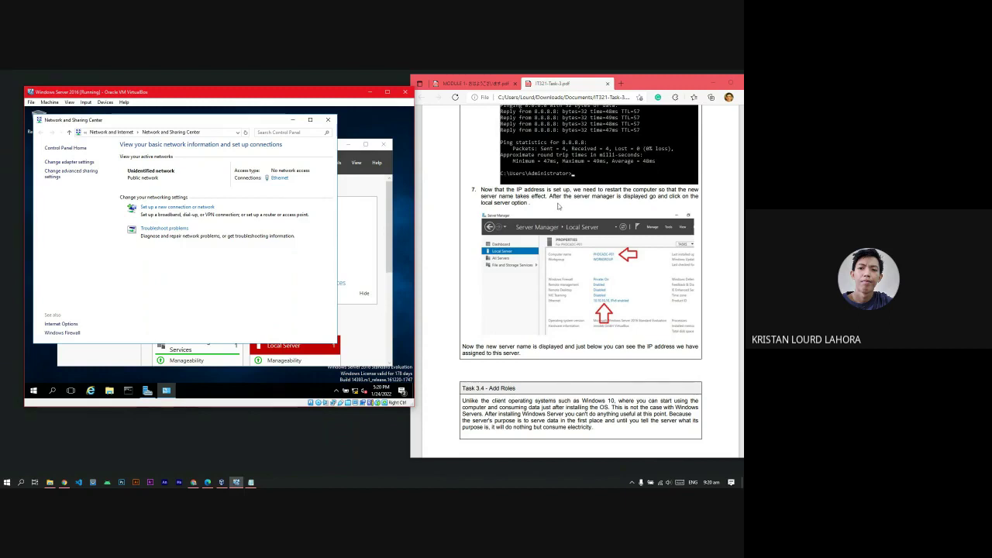
left_click(328, 120)
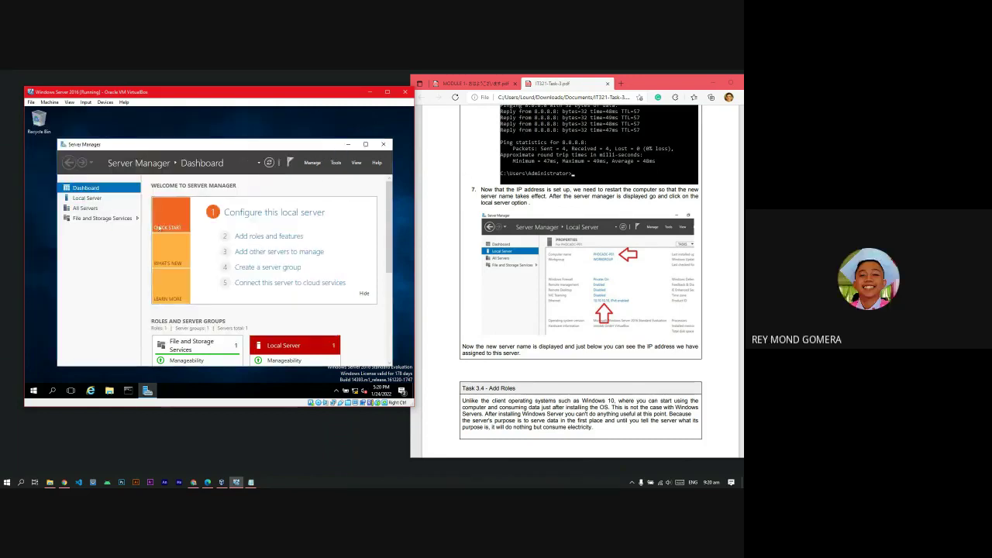
left_click(95, 200)
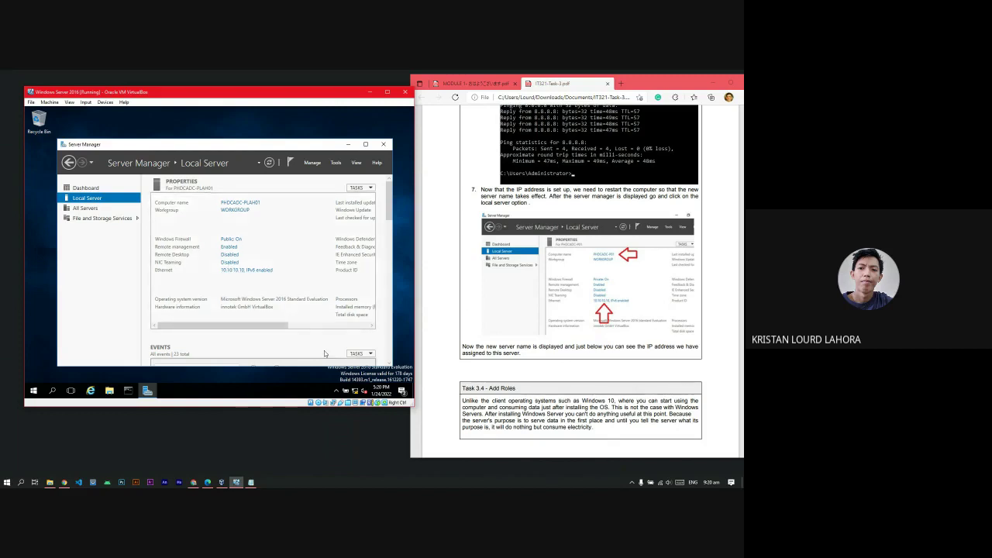
- Compare the Local Server properties with the guide's step 7, and check the virtual machine's network connection and network settings
scroll(325, 353, "down", 1)
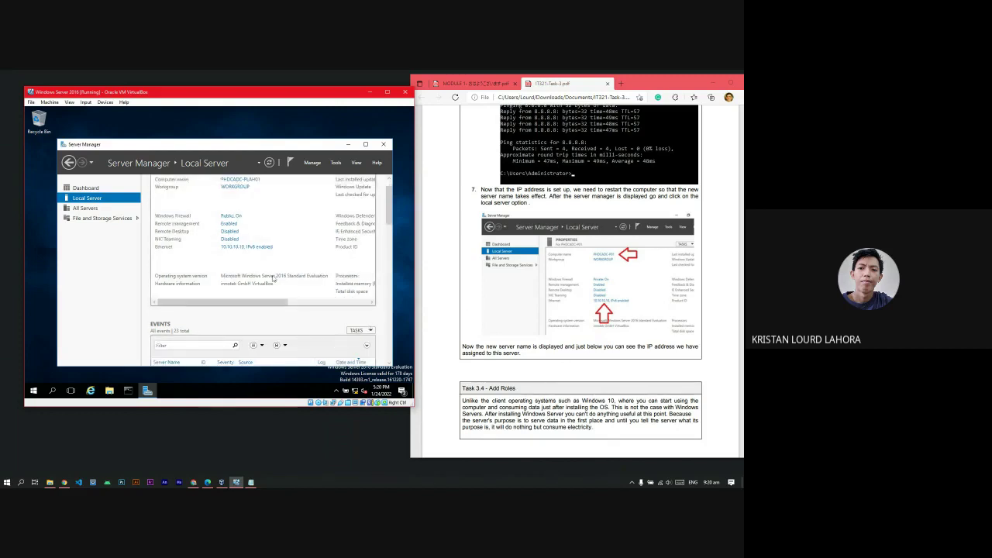
scroll(680, 346, "down", 2)
scroll(679, 346, "up", 3)
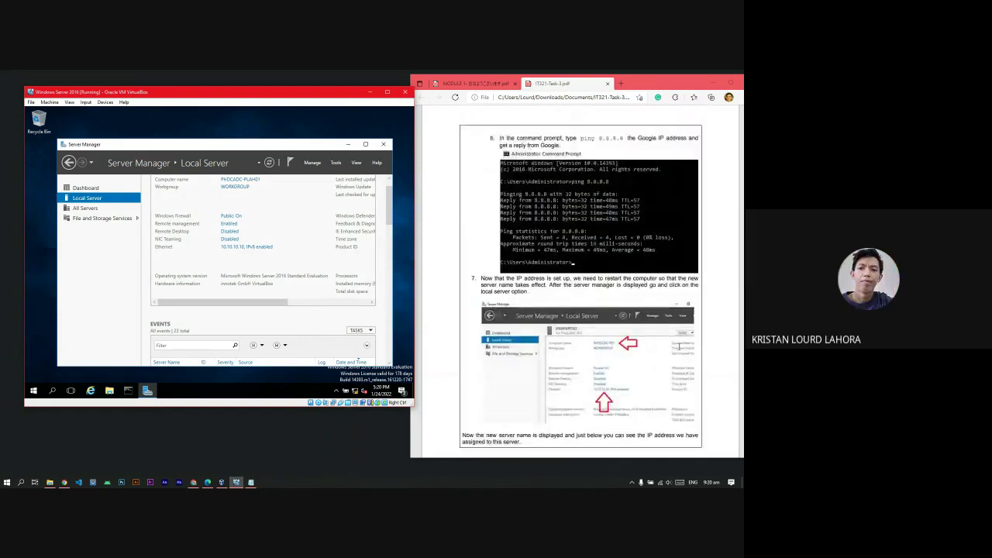
scroll(680, 346, "up", 1)
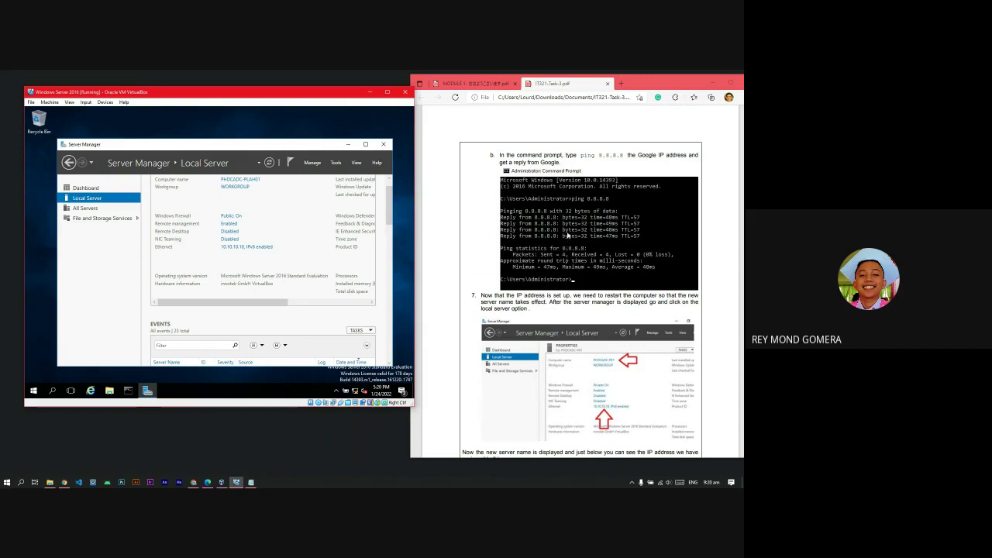
scroll(566, 235, "down", 5)
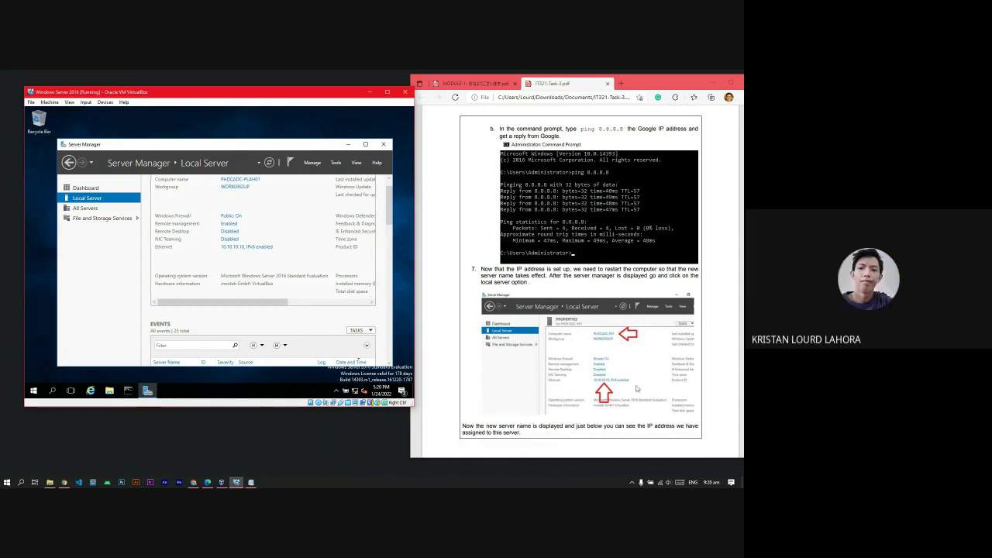
left_click(355, 392)
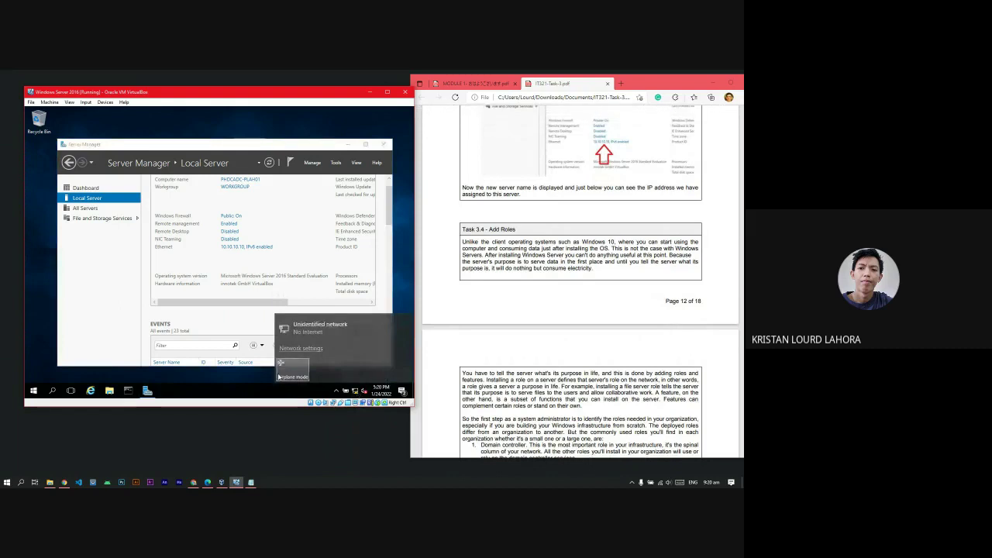
left_click(303, 350)
left_click(364, 124)
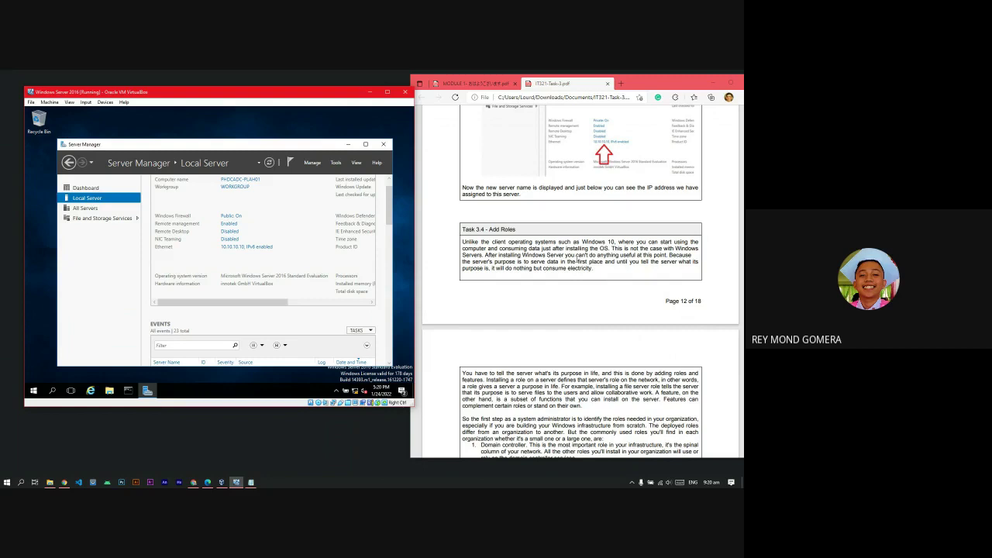
- Examine the guide's Task 3.4 on server roles and how to add them through Server Manager
left_click_drag(672, 255, 698, 262)
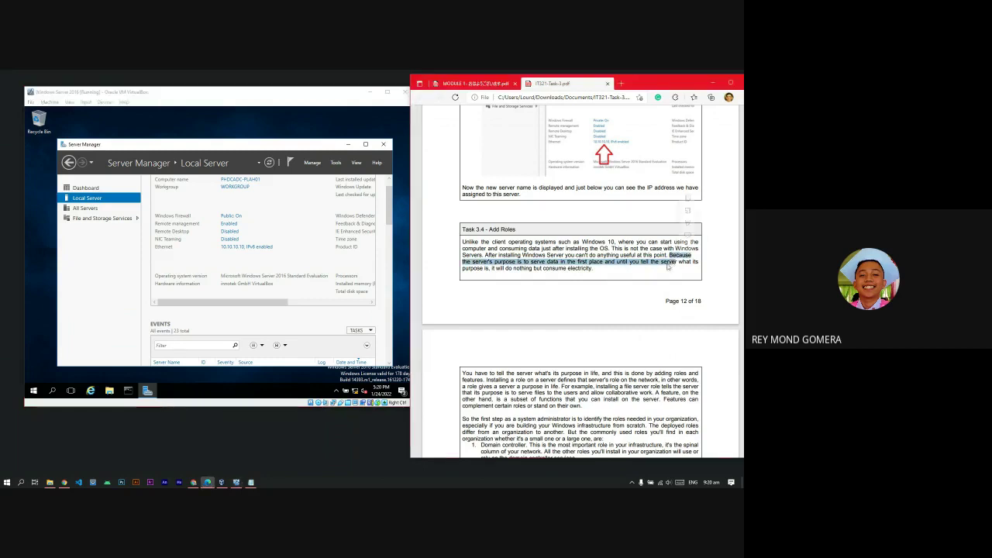
right_click(682, 259)
left_click(493, 283)
scroll(319, 266, "up", 1)
left_click(319, 266)
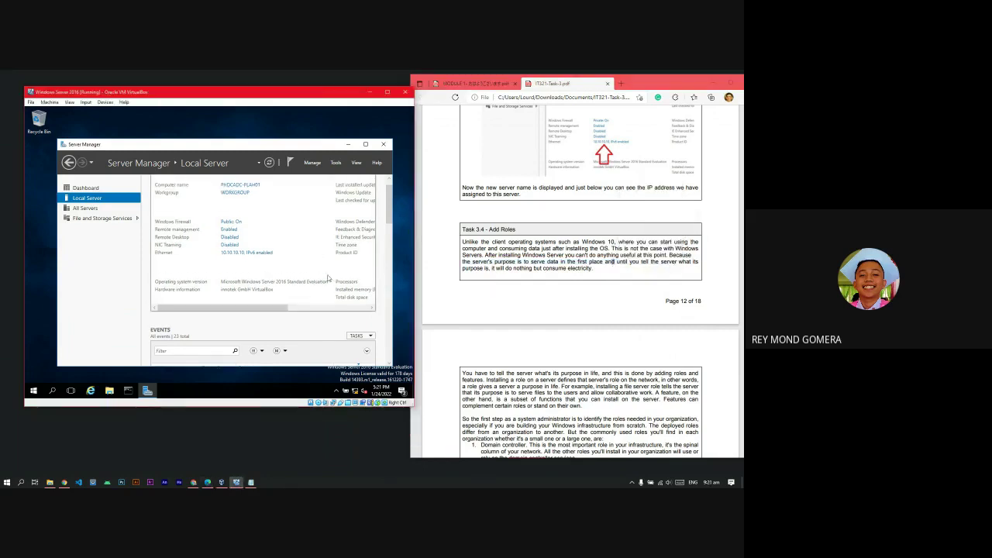
scroll(372, 233, "up", 1)
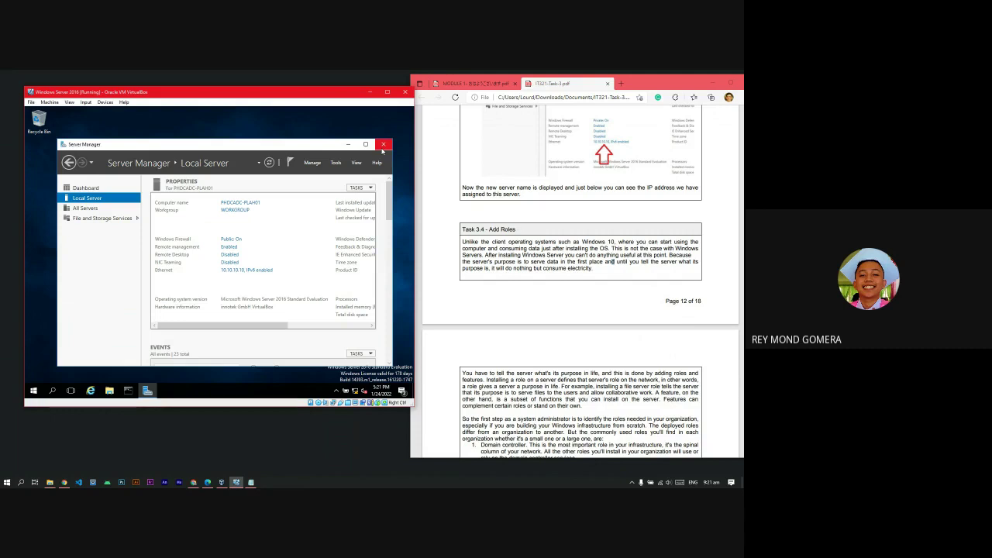
scroll(606, 288, "up", 1)
scroll(607, 288, "down", 2)
scroll(606, 287, "down", 4)
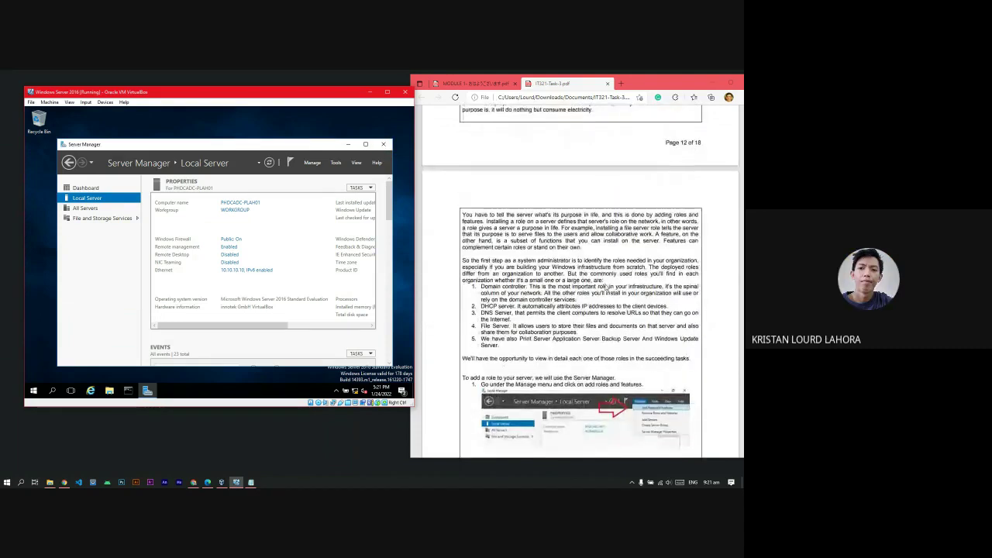
scroll(514, 277, "down", 1)
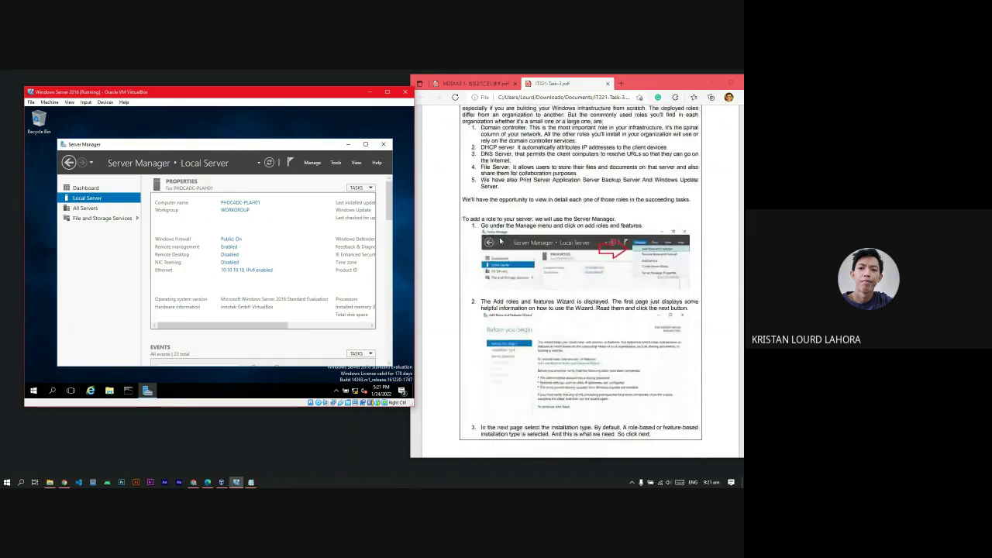
scroll(530, 218, "up", 1)
scroll(520, 217, "down", 1)
- Take the Add Roles and Features Wizard through role-based installation as far as destination server selection, and cancel it
left_click(312, 163)
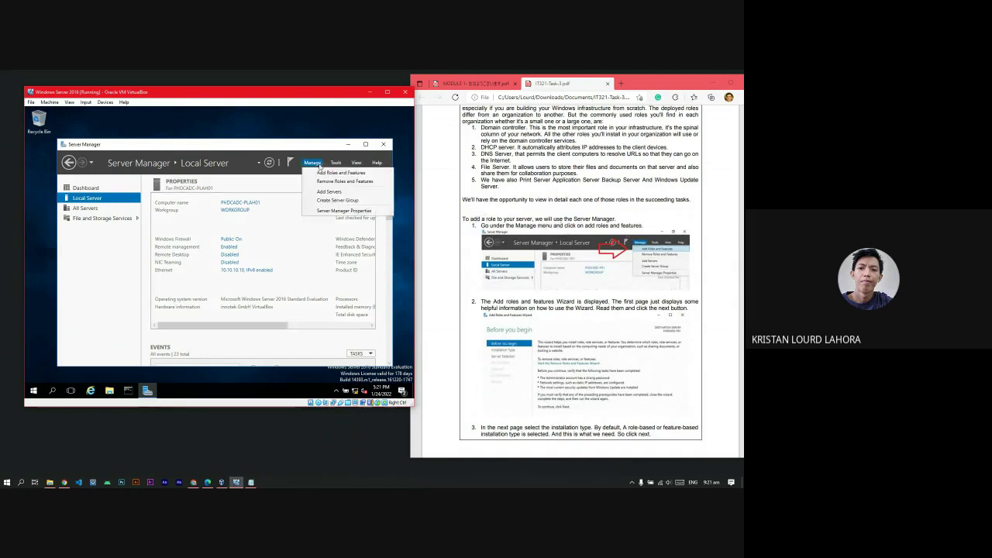
left_click(321, 172)
scroll(625, 334, "down", 2)
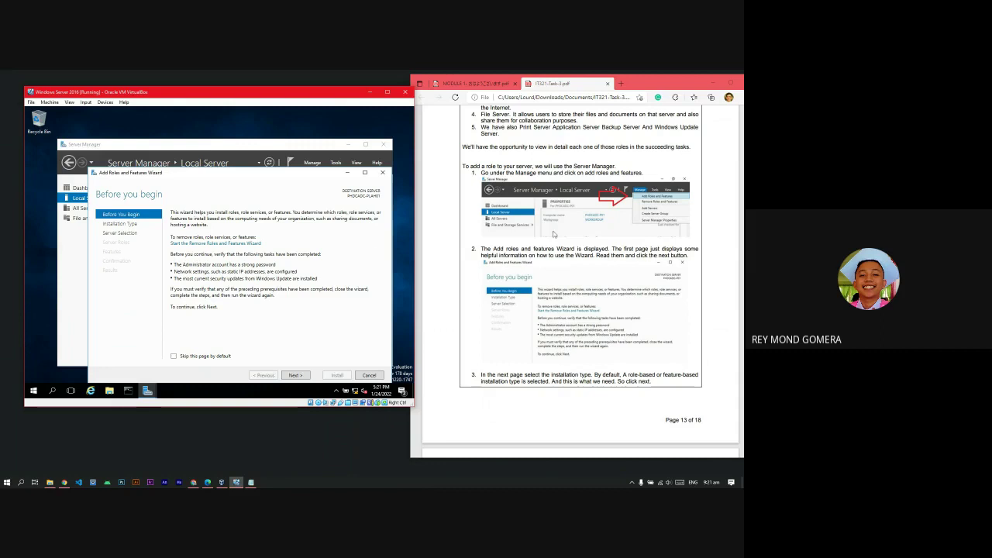
left_click(300, 376)
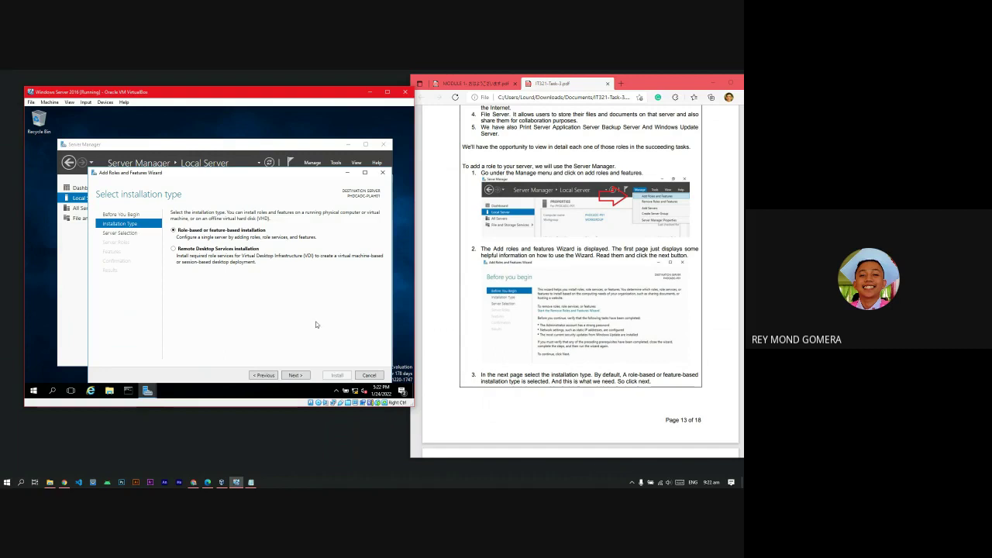
scroll(611, 346, "down", 6)
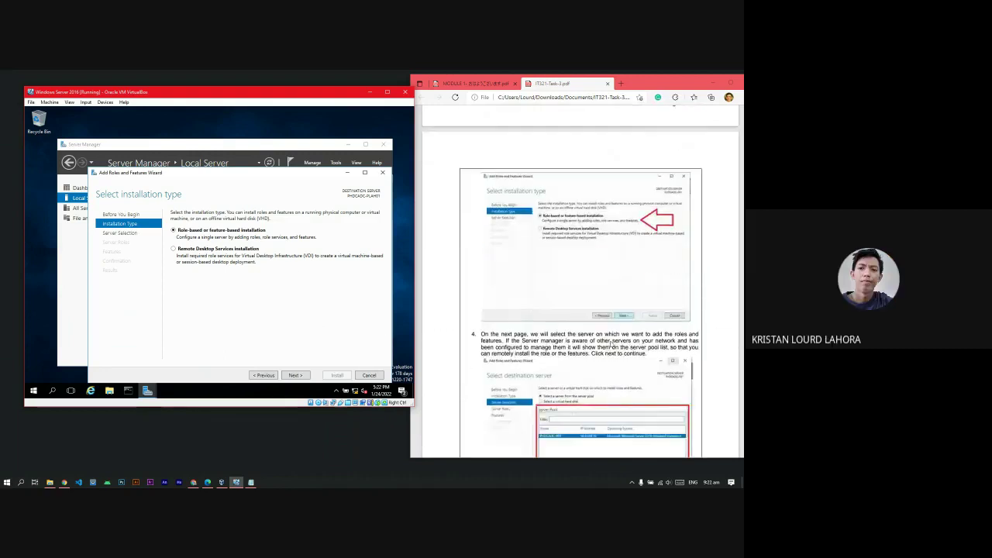
scroll(651, 325, "down", 3)
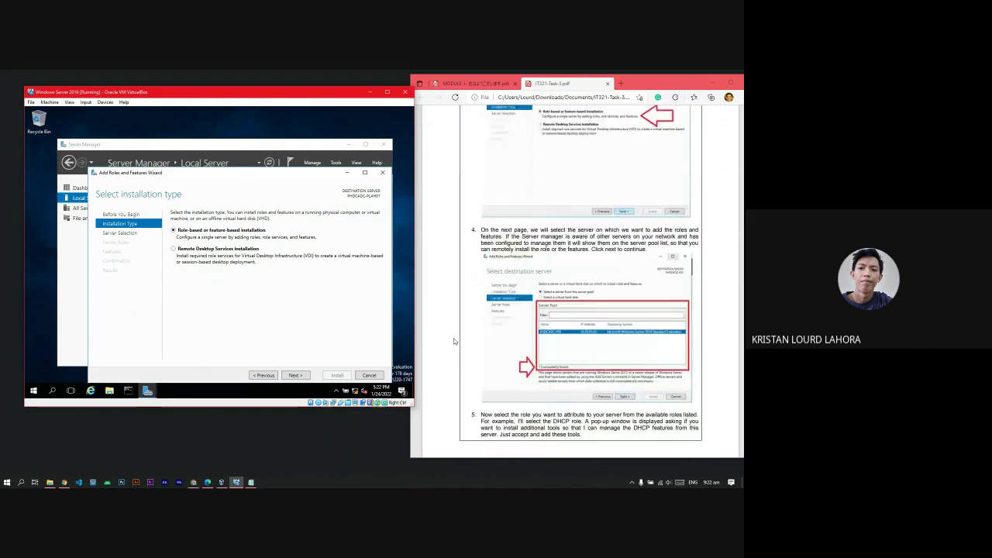
left_click(295, 375)
scroll(622, 318, "up", 1)
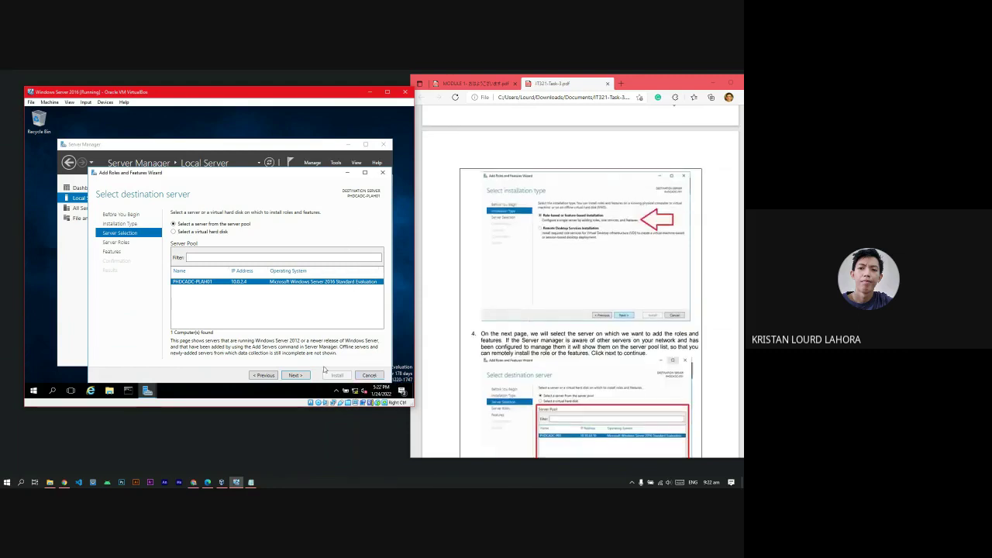
left_click(378, 377)
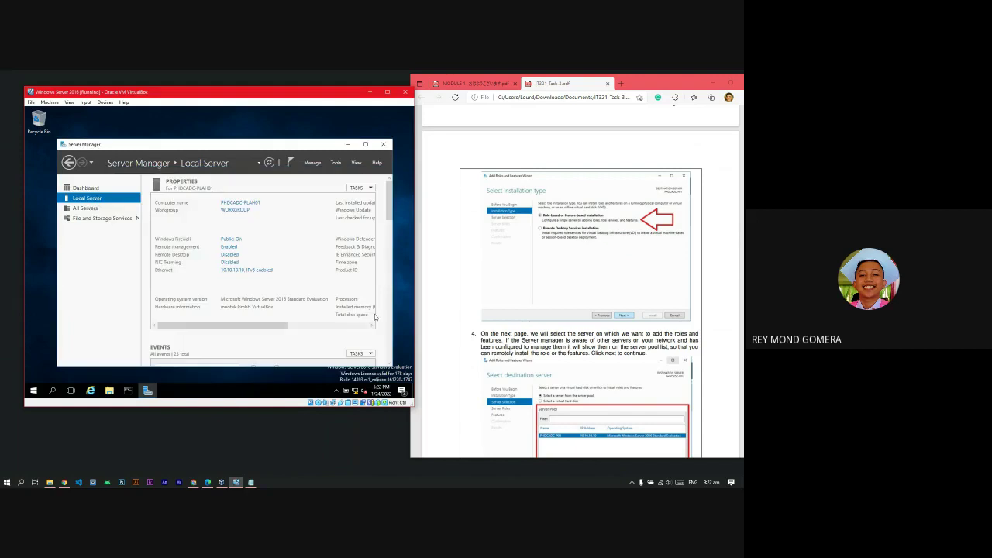
- Close Server Manager
left_click(383, 145)
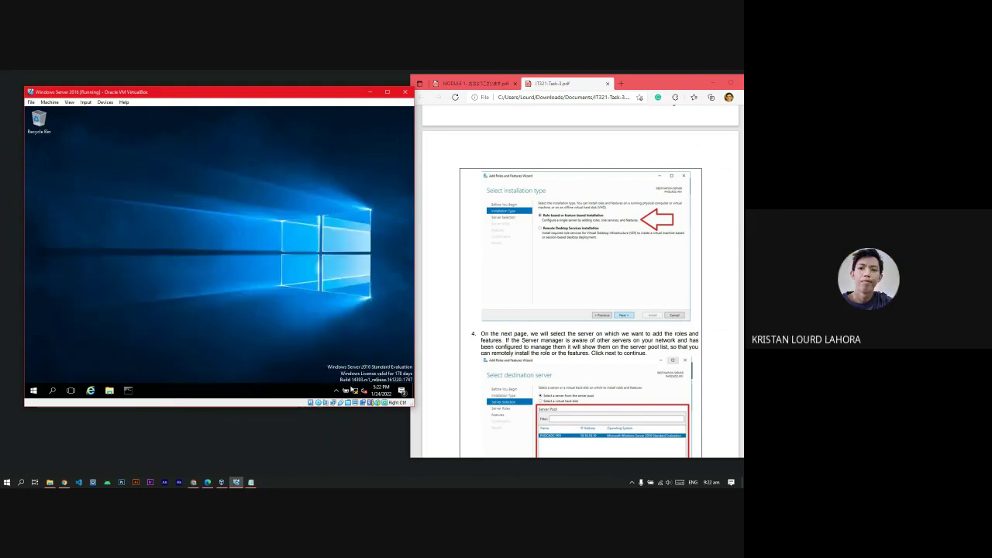
- Check the Ethernet connection's IPv4 address and DNS settings in the virtual machine, and close the network windows
left_click(356, 390)
left_click(355, 390)
right_click(356, 391)
left_click(383, 386)
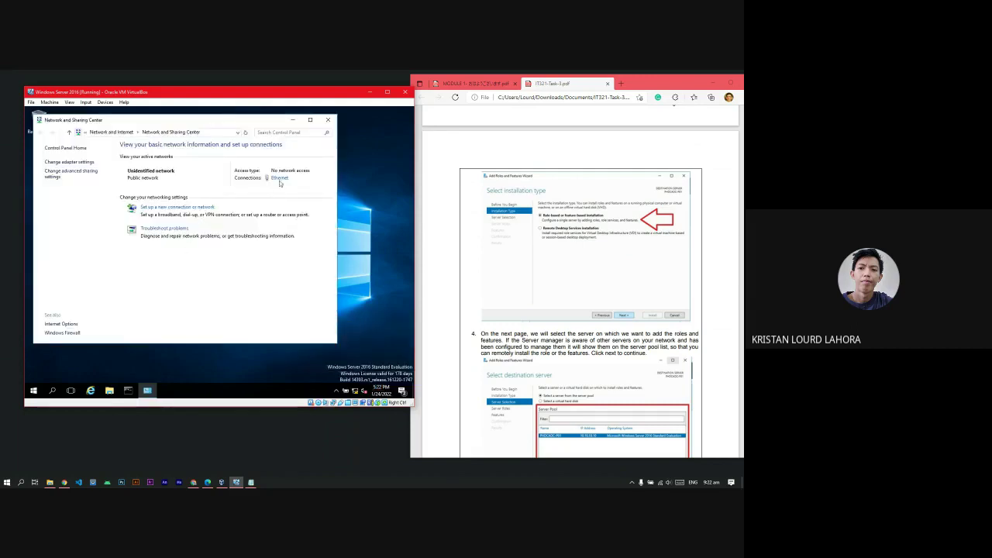
left_click(279, 179)
left_click(172, 312)
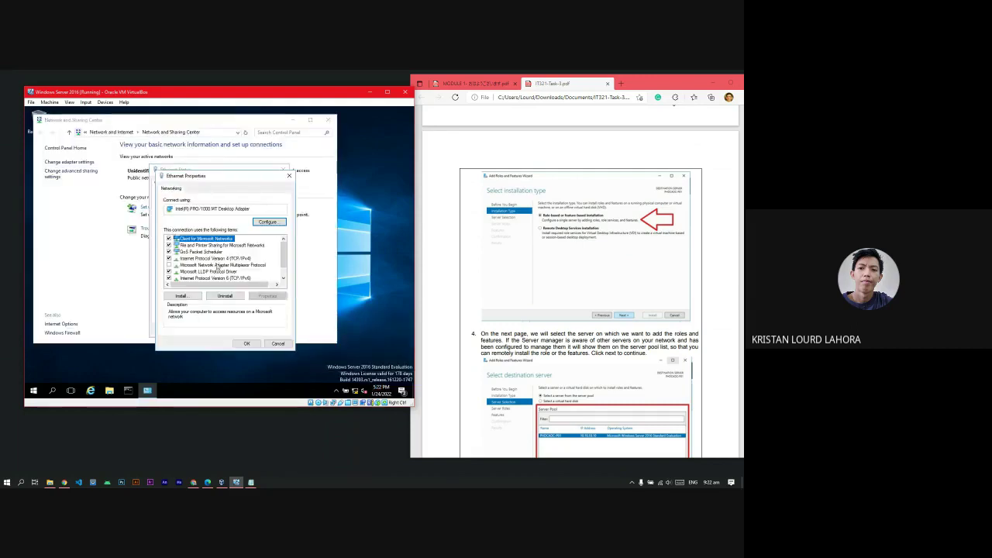
double_click(215, 258)
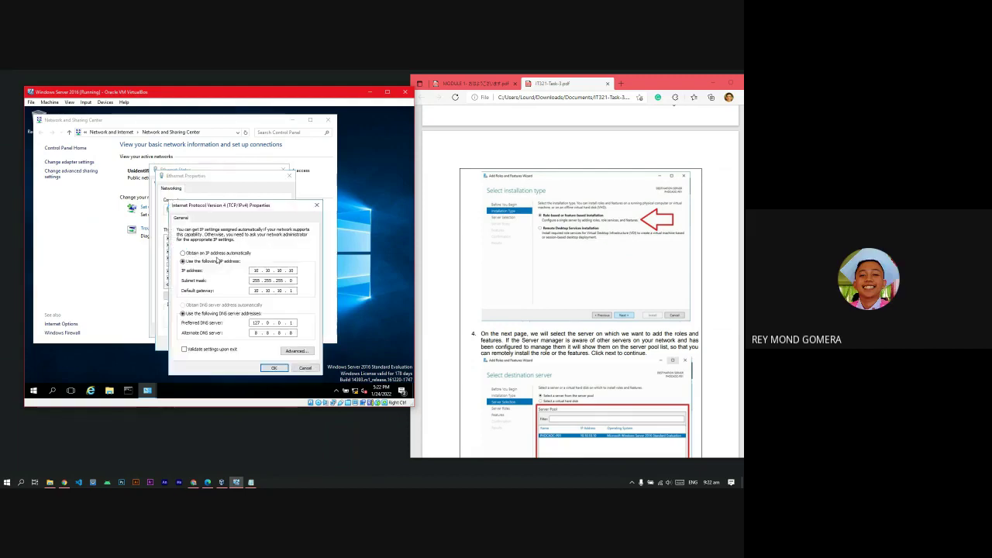
left_click(277, 368)
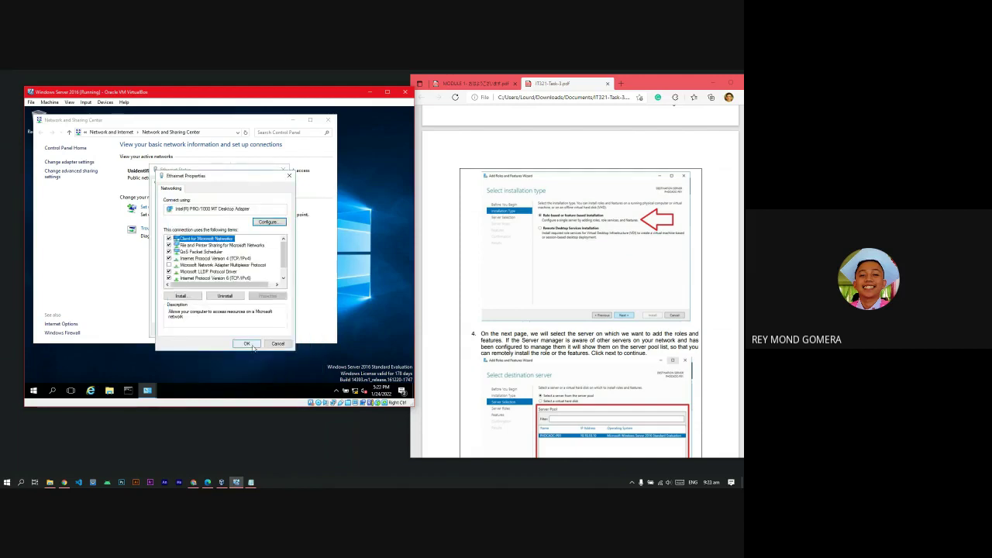
left_click(252, 345)
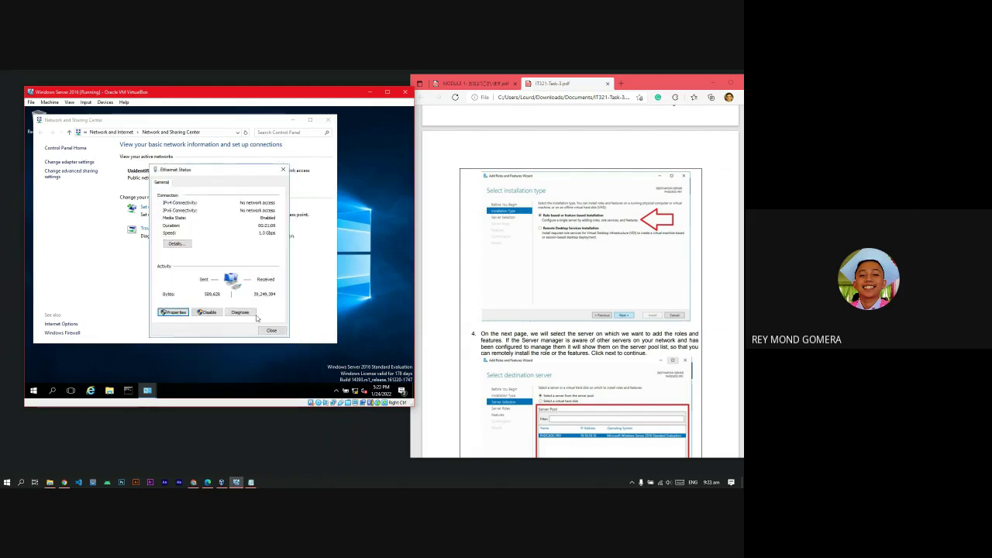
left_click(271, 331)
left_click(331, 121)
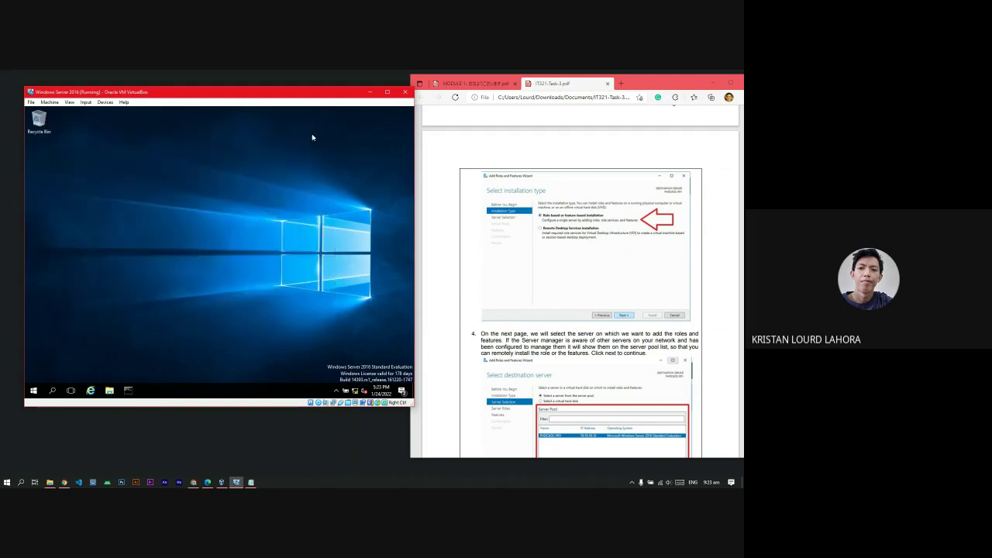
- Restart the Windows Server 2016 virtual machine with Other (Unplanned) as the reason
left_click(85, 102)
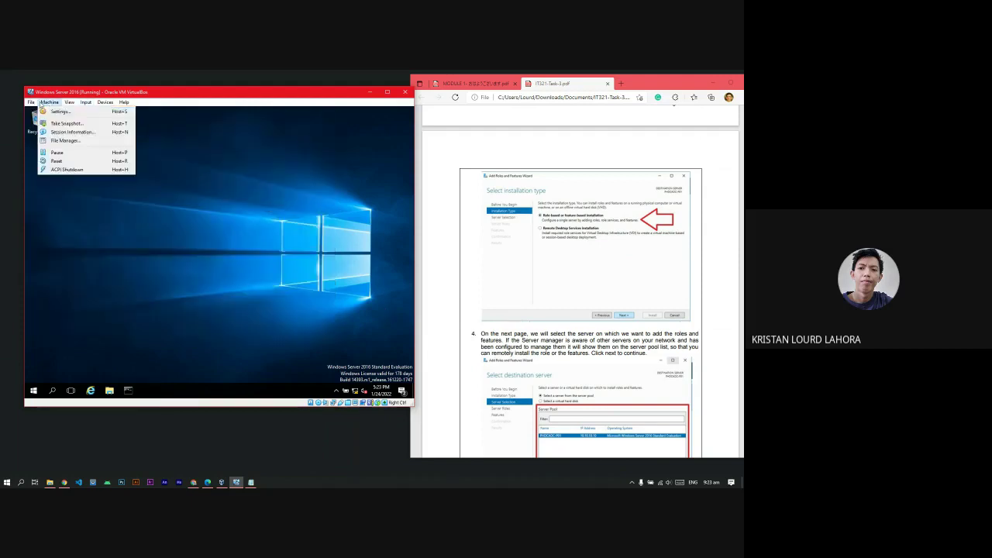
mouse_move(45, 103)
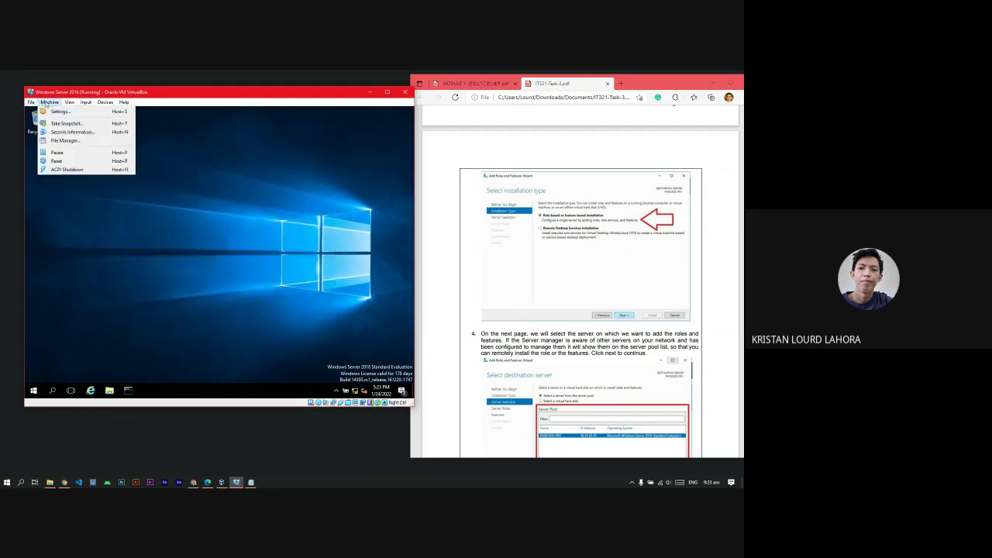
left_click(34, 390)
left_click(34, 390)
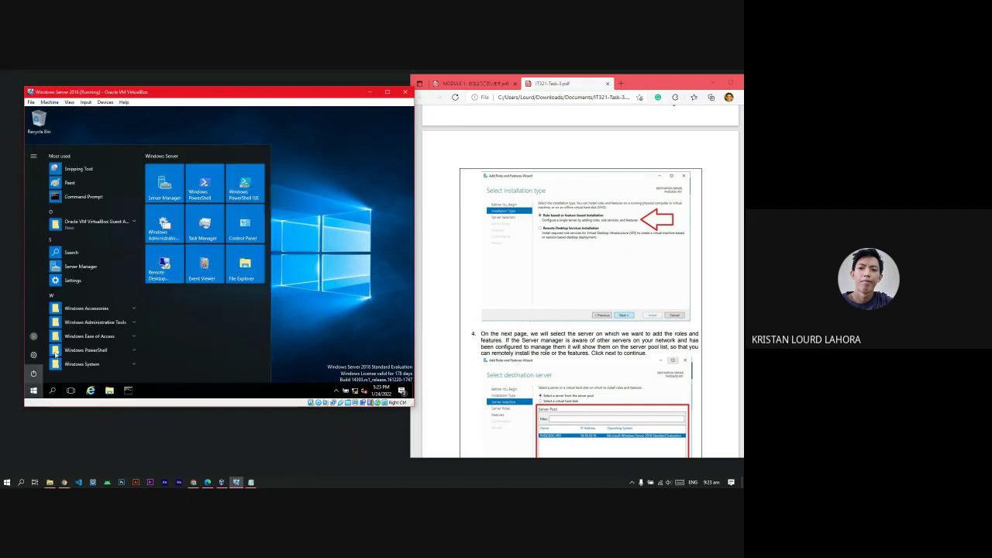
left_click(33, 373)
left_click(58, 354)
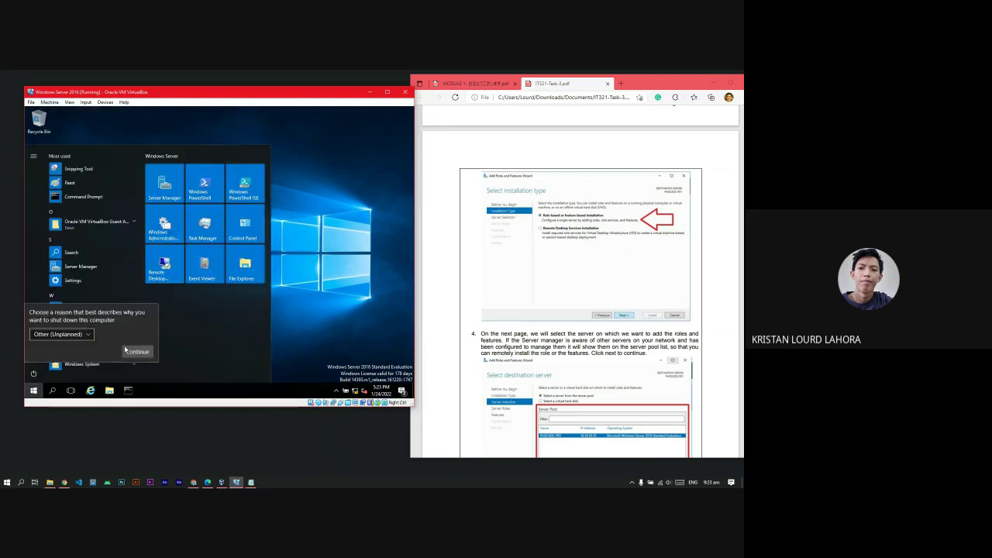
left_click(126, 352)
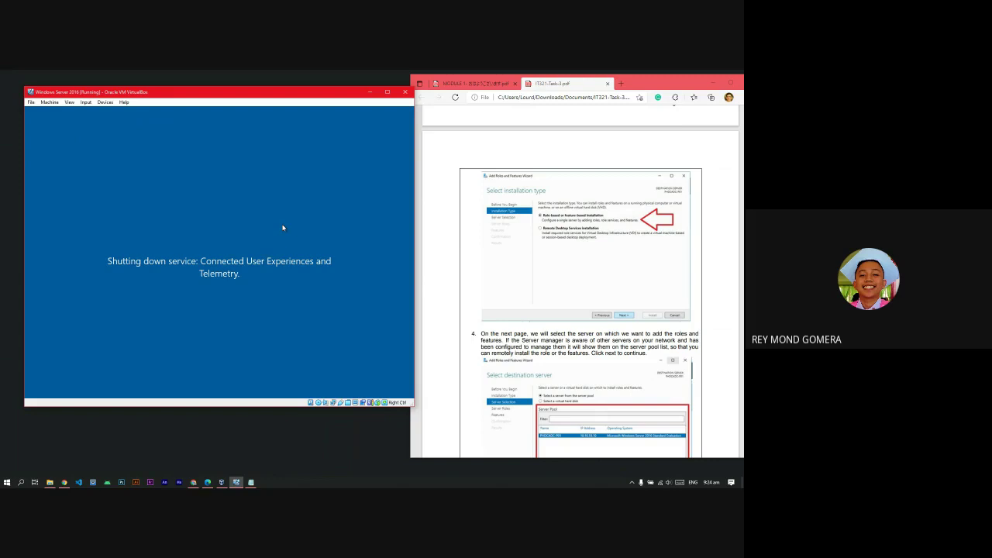
left_click(102, 103)
left_click(250, 193)
right_click(373, 422)
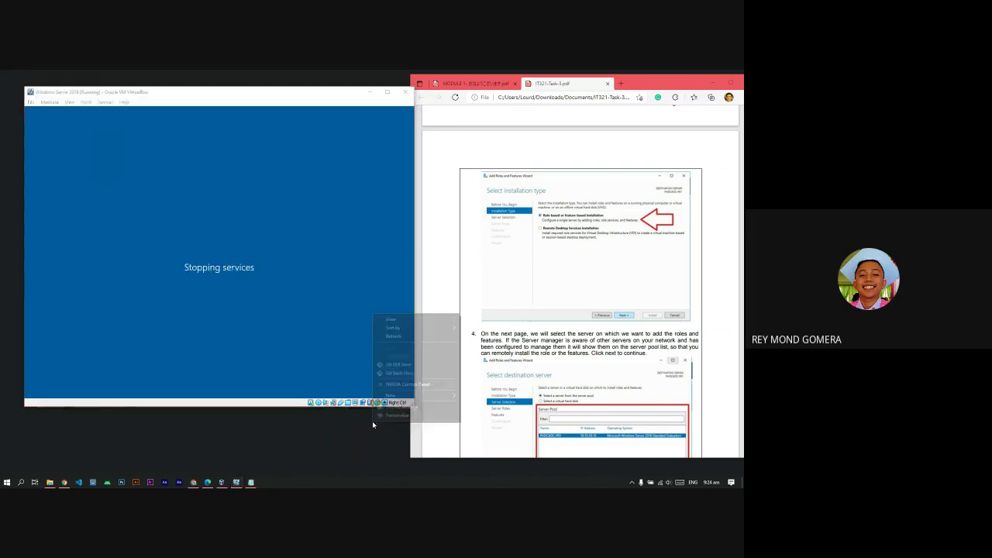
left_click(394, 335)
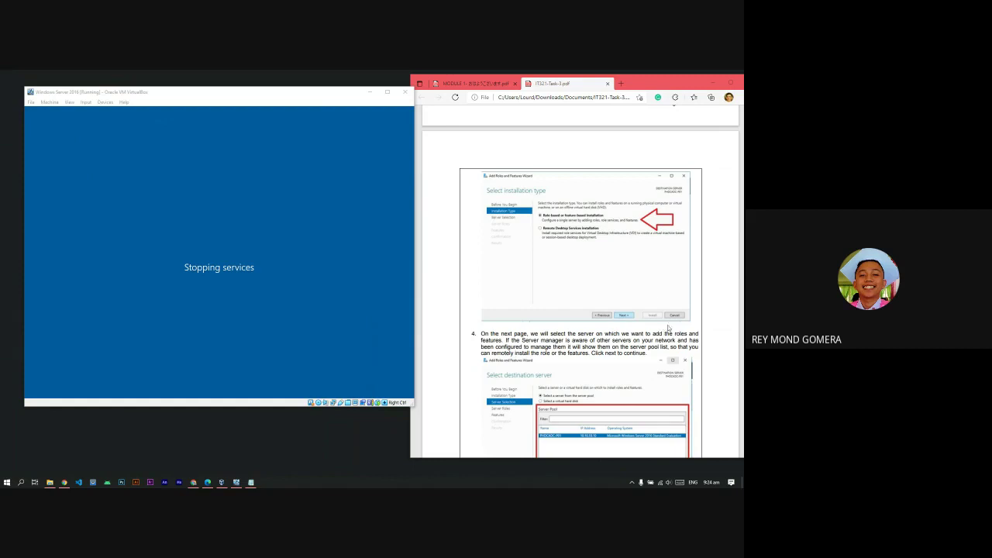
- Dismiss the virtual machine's mouse pointer integration notices while it restarts
scroll(658, 302, "up", 10)
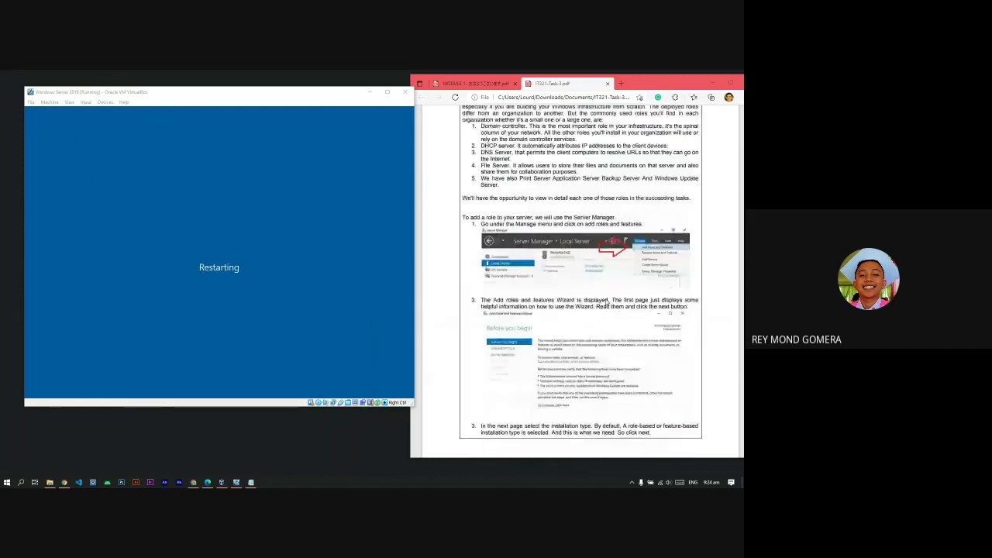
scroll(606, 302, "down", 3)
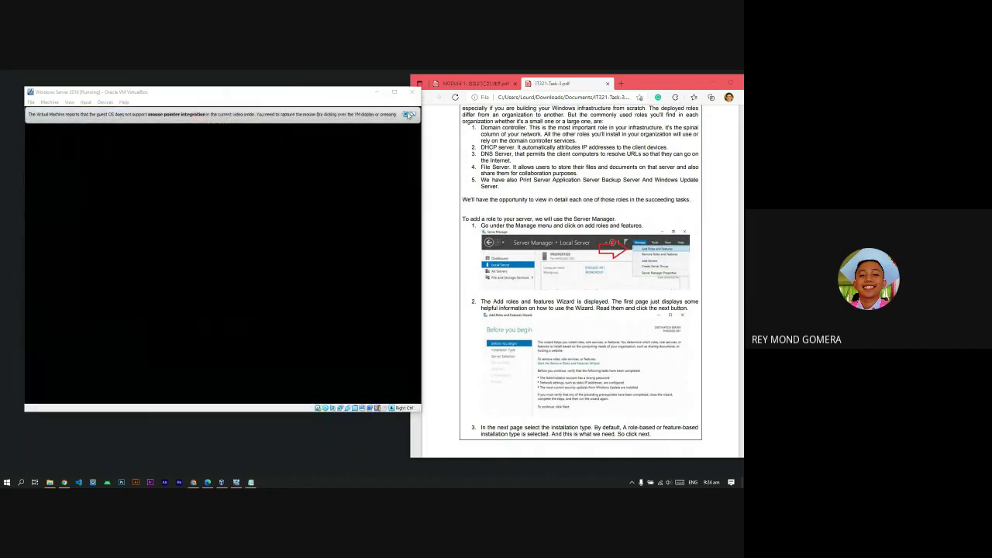
left_click(405, 115)
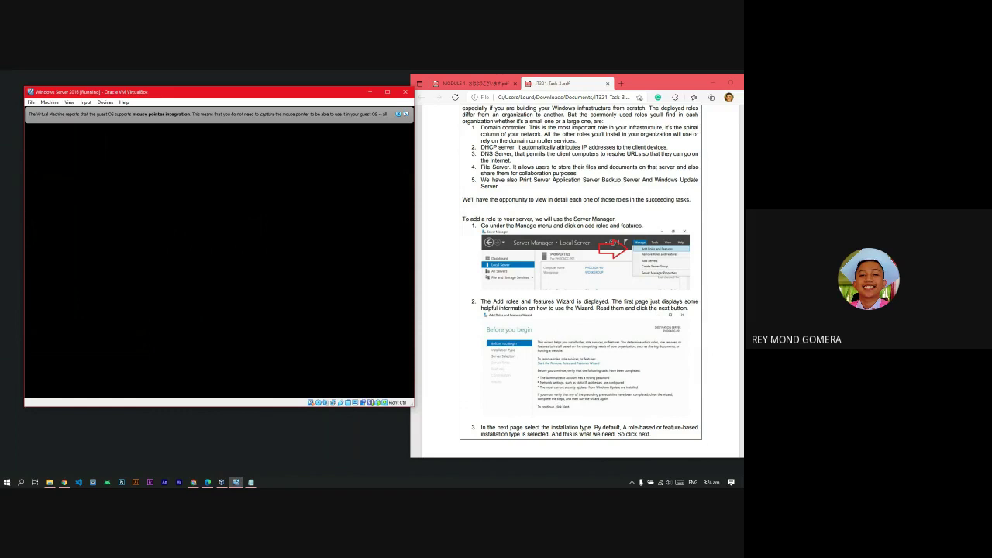
left_click(398, 114)
- Examine the guide's steps for adding the DHCP Server role, from the installation type through features to the role's notes
scroll(607, 308, "down", 5)
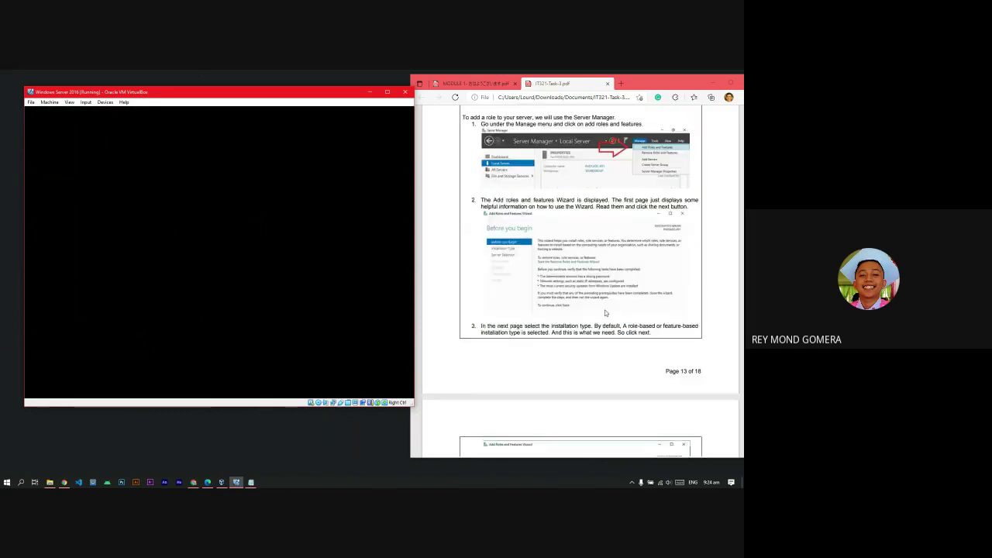
scroll(607, 307, "down", 15)
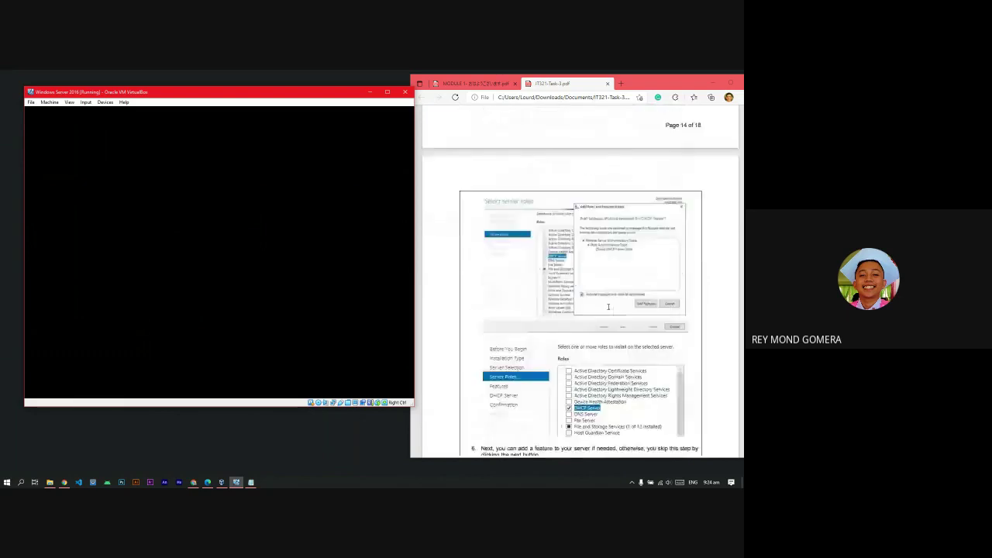
scroll(608, 307, "up", 15)
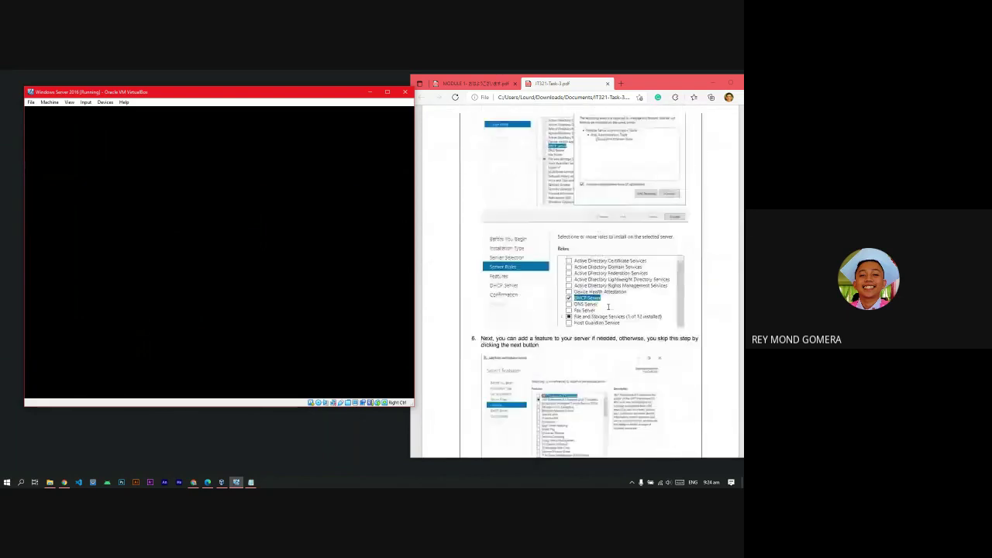
scroll(607, 307, "up", 1)
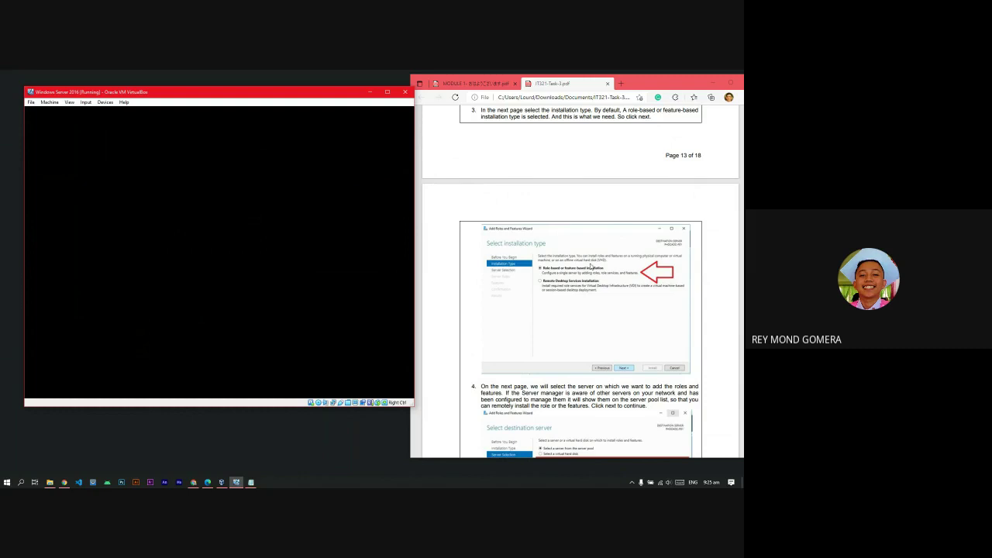
scroll(586, 264, "up", 3)
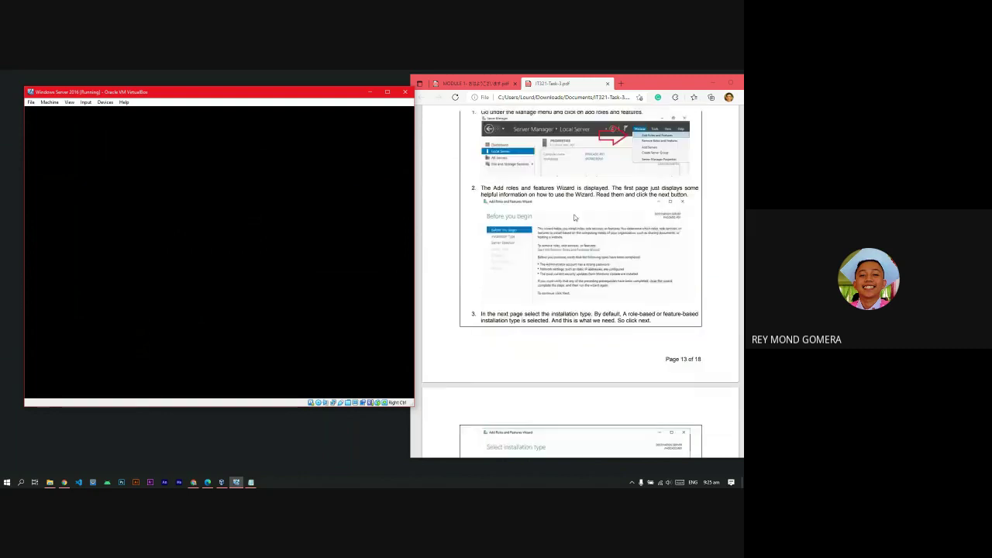
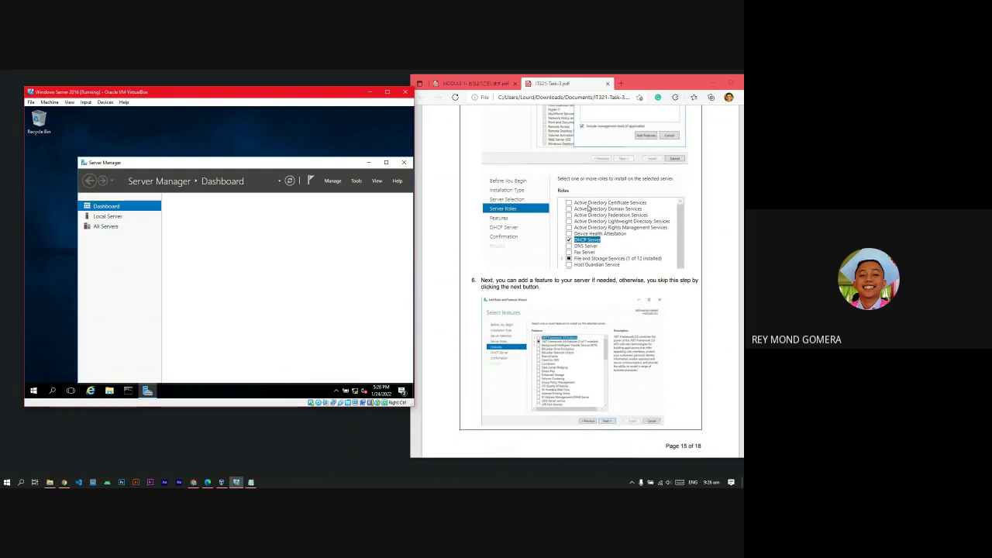
scroll(590, 207, "down", 3)
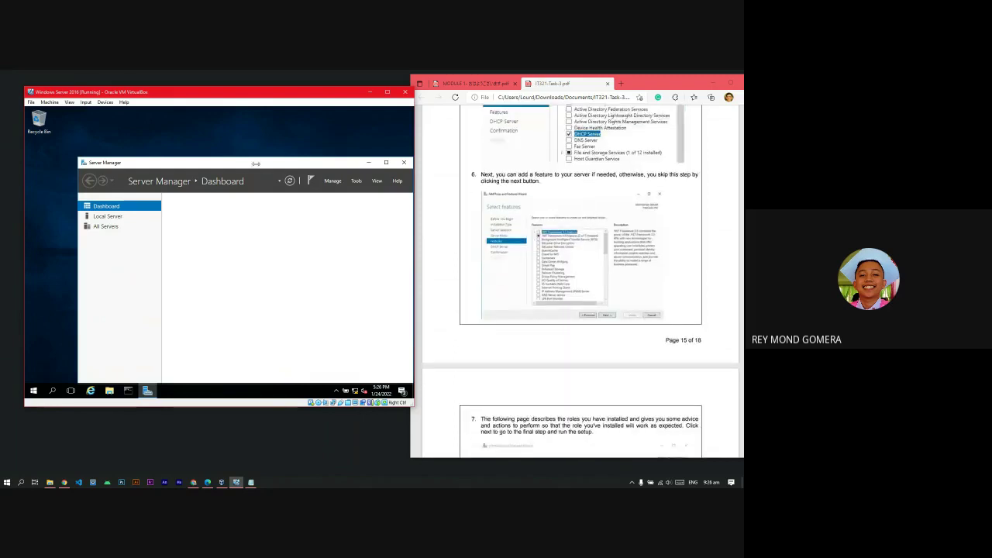
scroll(564, 242, "down", 6)
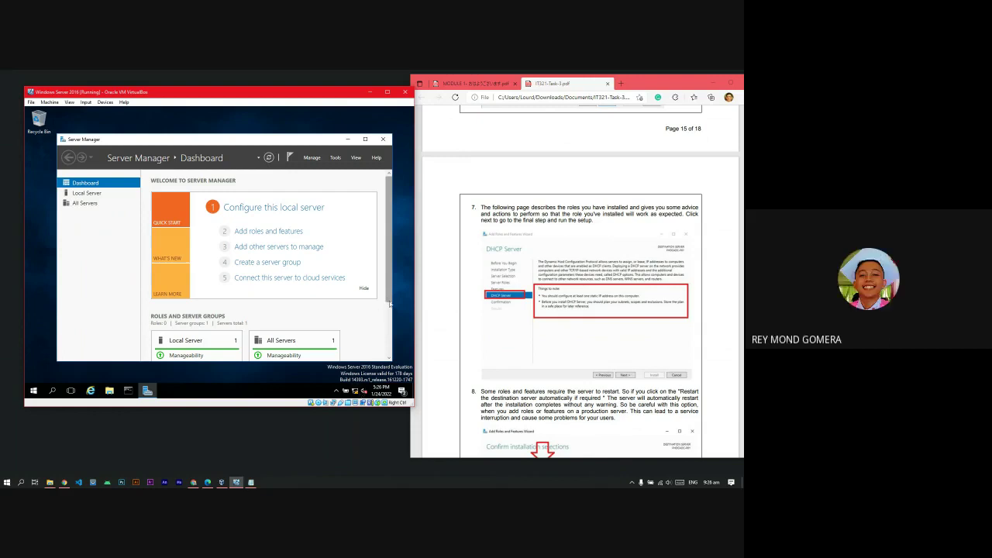
- Review the roles and server groups on the Server Manager dashboard
scroll(390, 305, "down", 2)
scroll(390, 314, "down", 1)
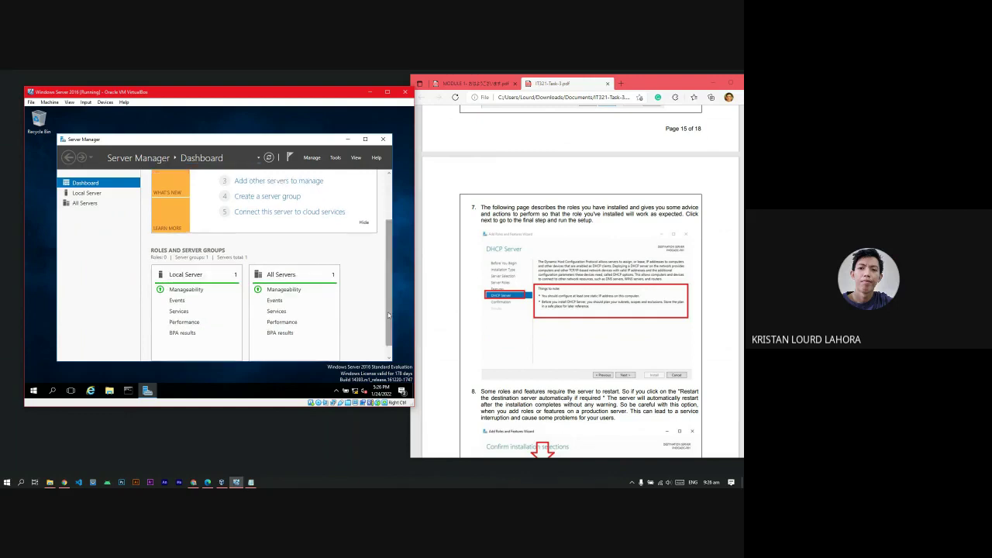
scroll(390, 316, "down", 1)
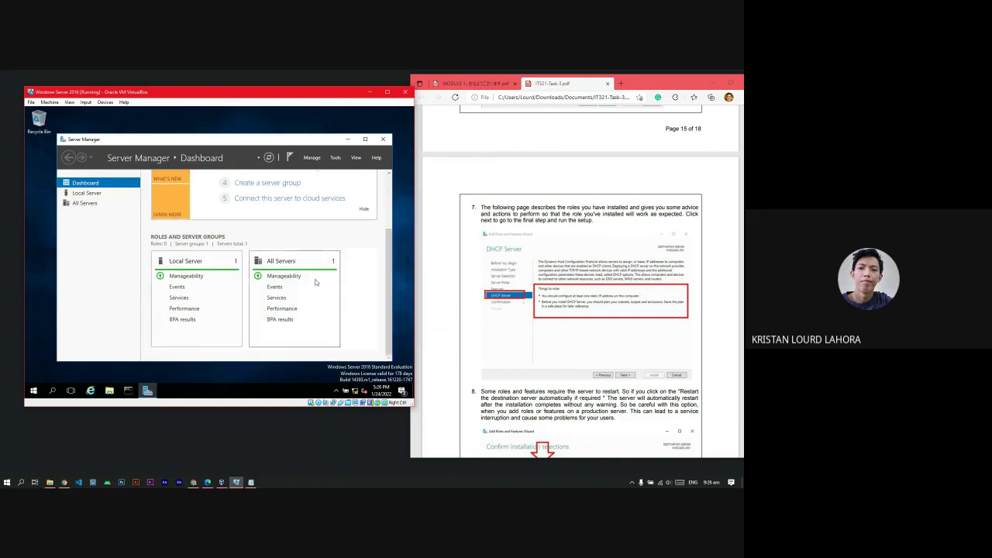
scroll(315, 263, "up", 2)
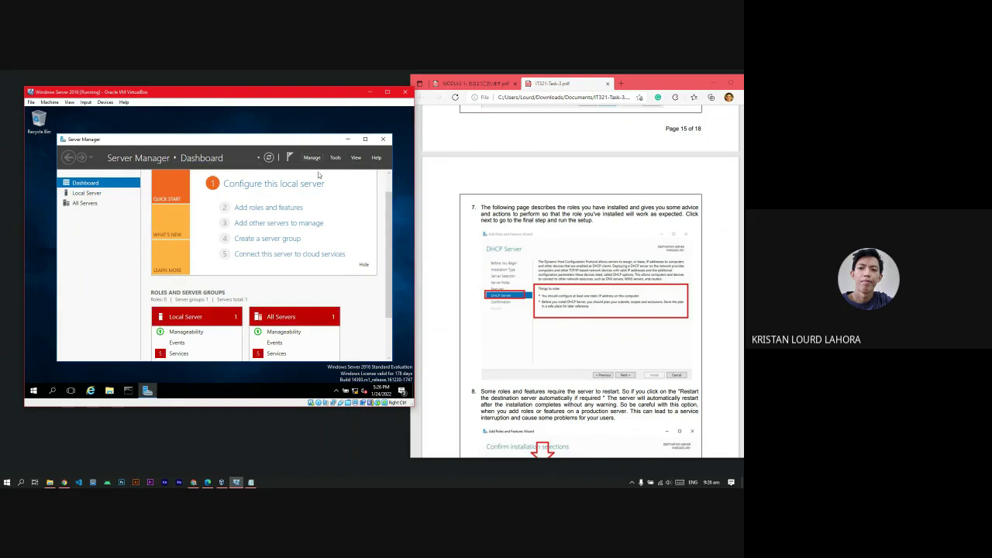
- Start the Add Roles and Features wizard from Server Manager and bring its window to the front
left_click(311, 158)
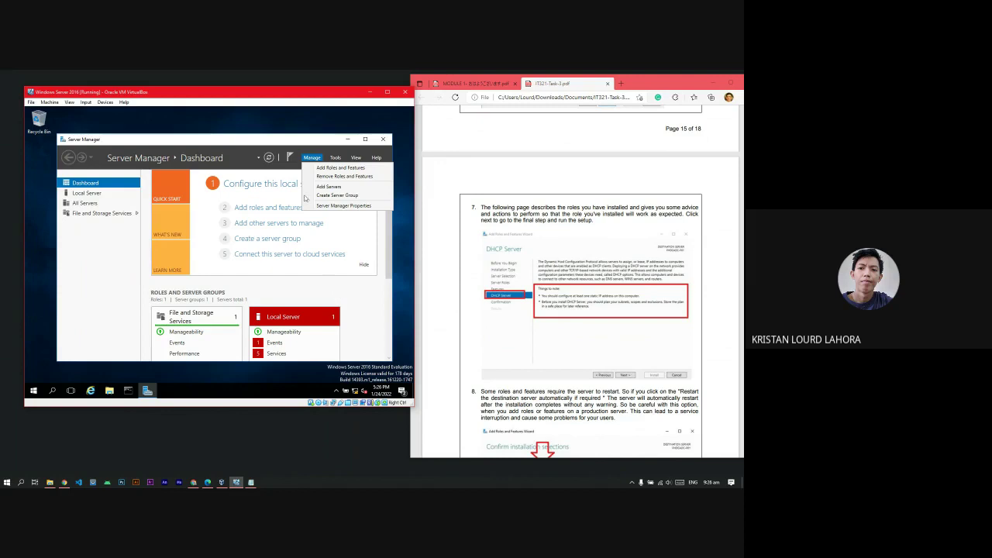
left_click(337, 169)
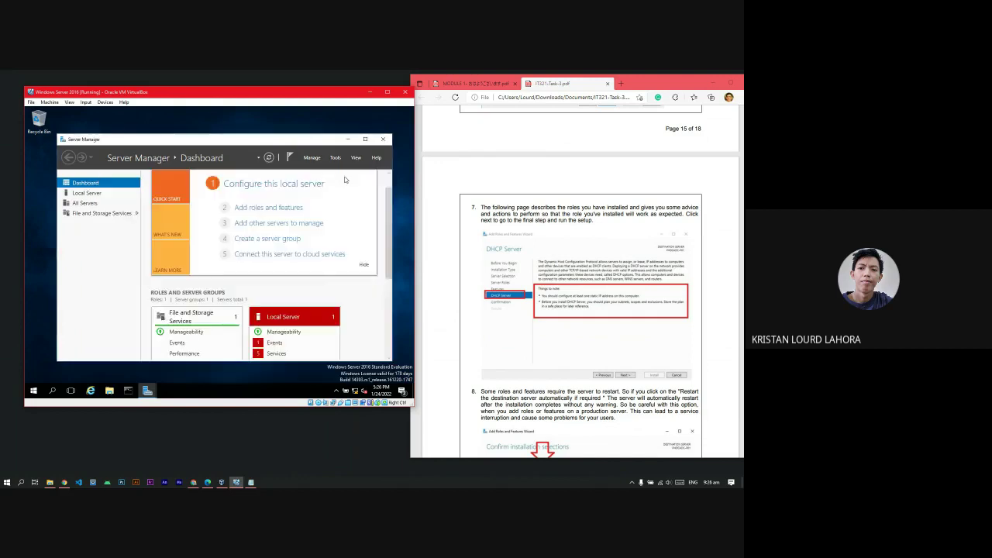
left_click(99, 196)
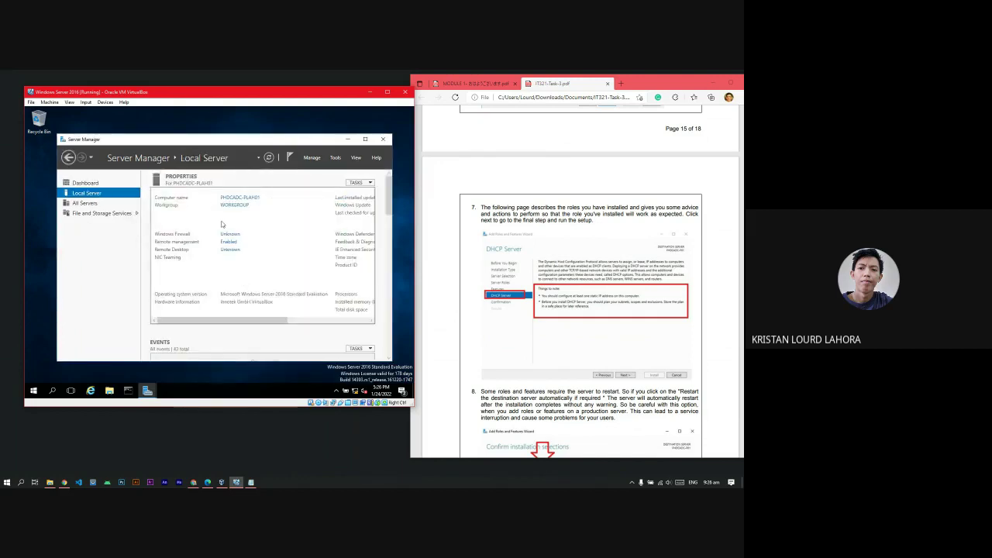
left_click(94, 183)
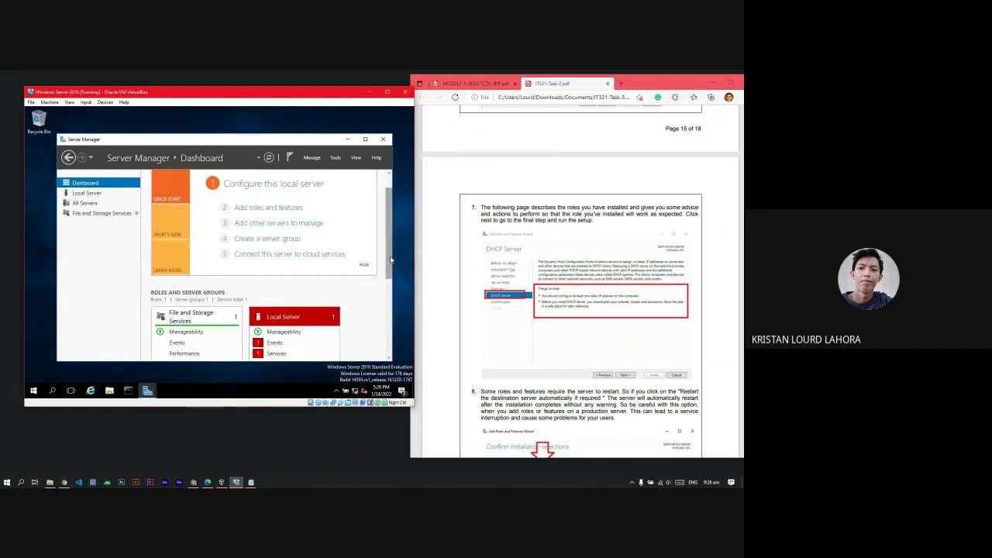
left_click_drag(390, 262, 393, 299)
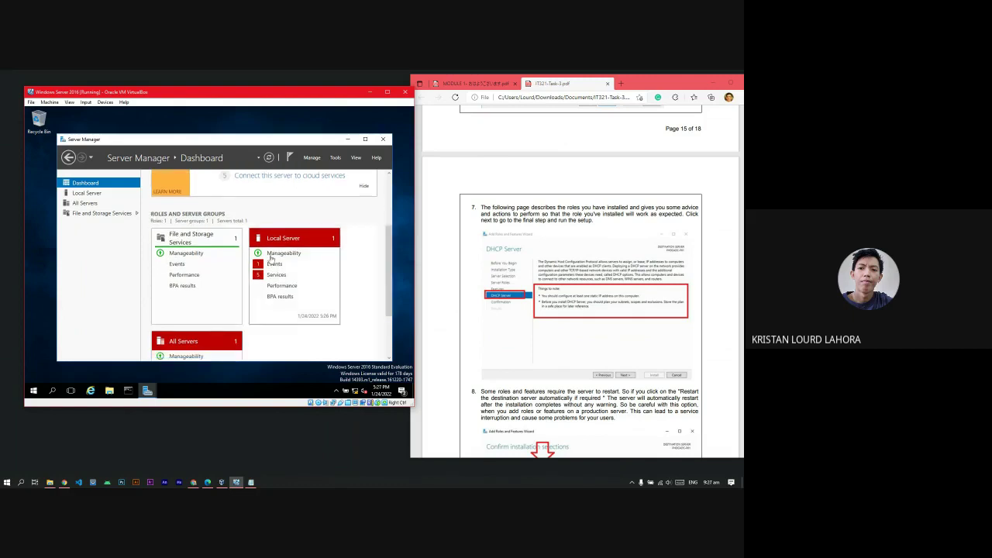
scroll(270, 258, "down", 3)
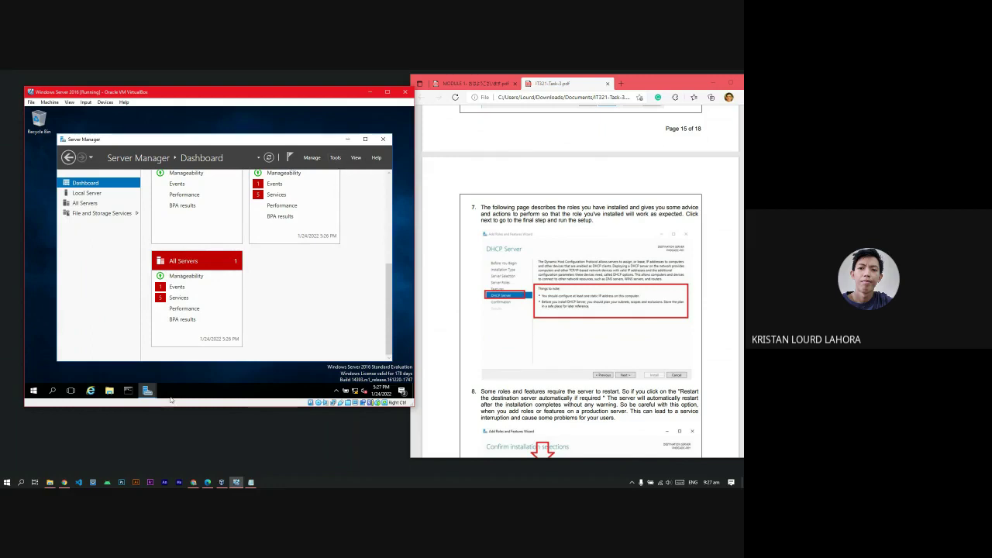
left_click(188, 344)
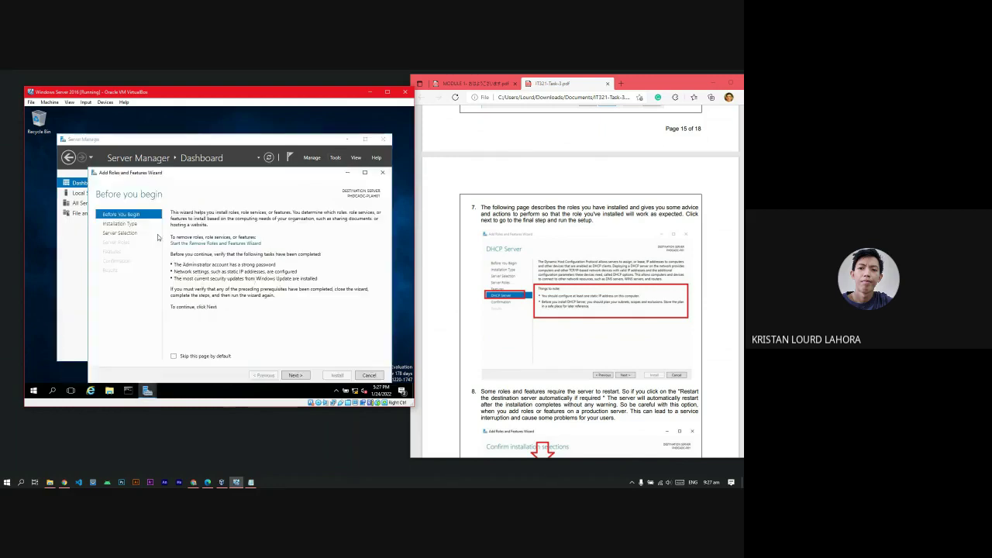
- Accept role-based or feature-based installation and the Windows Server 2016 machine from the server pool as the destination, checking against the guide
left_click(296, 375)
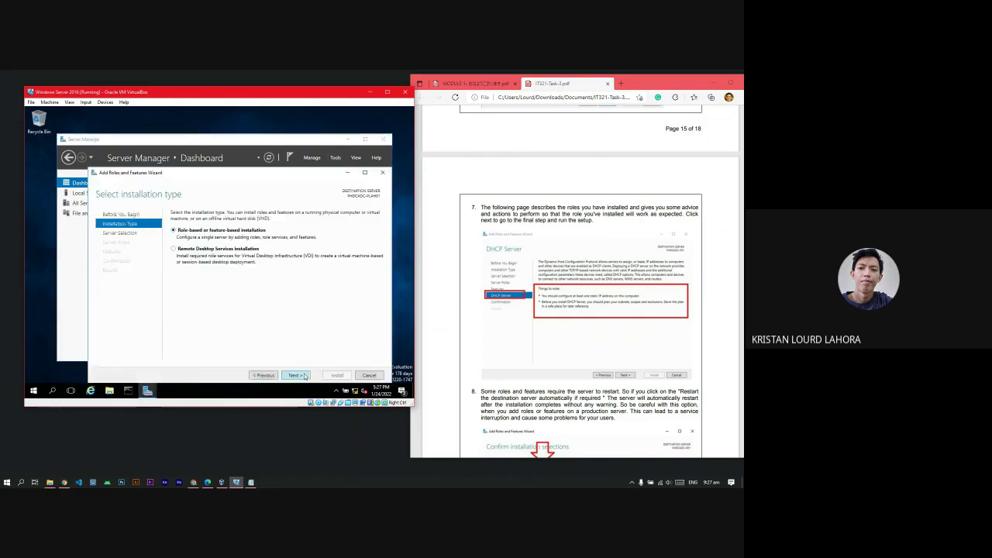
left_click(297, 375)
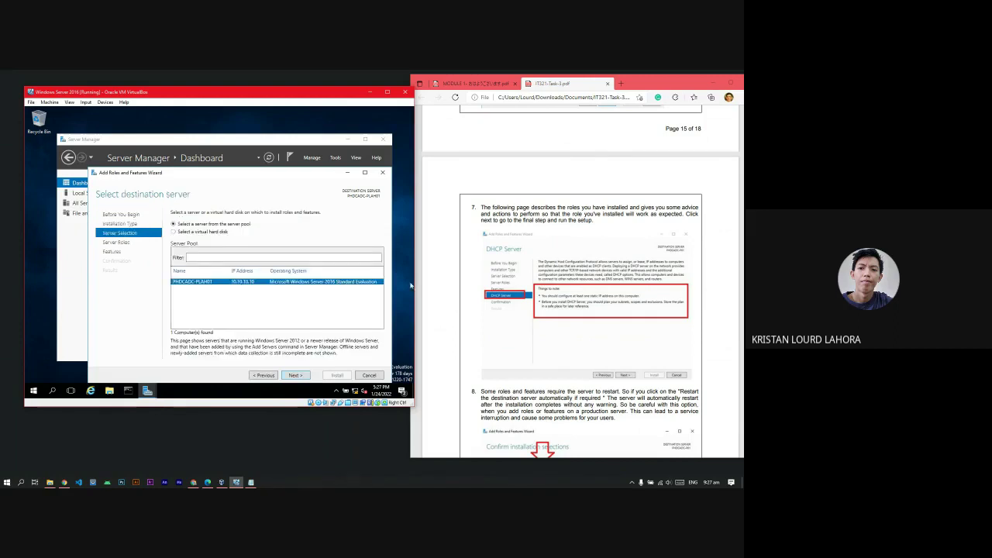
scroll(558, 302, "down", 8)
scroll(570, 327, "down", 5)
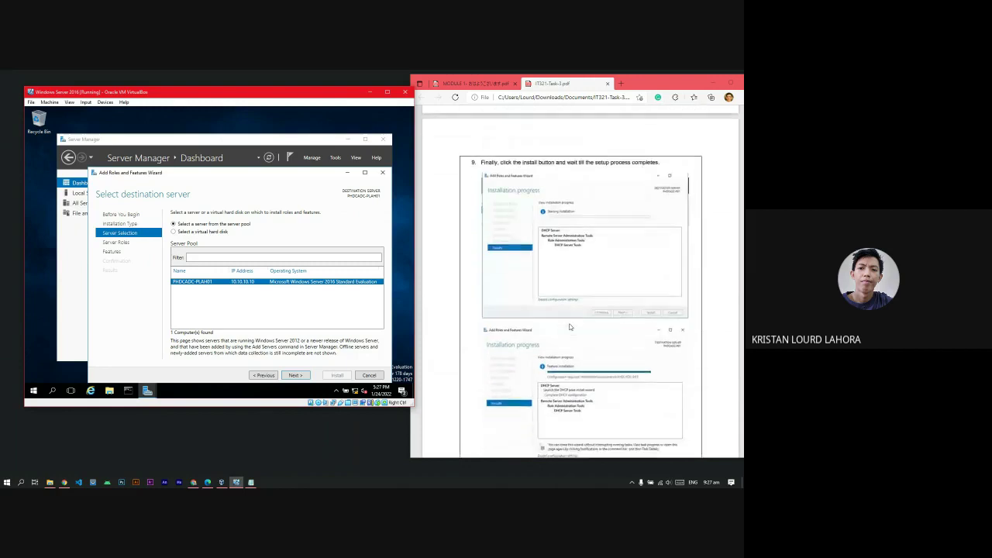
scroll(573, 324, "up", 5)
scroll(576, 335, "up", 10)
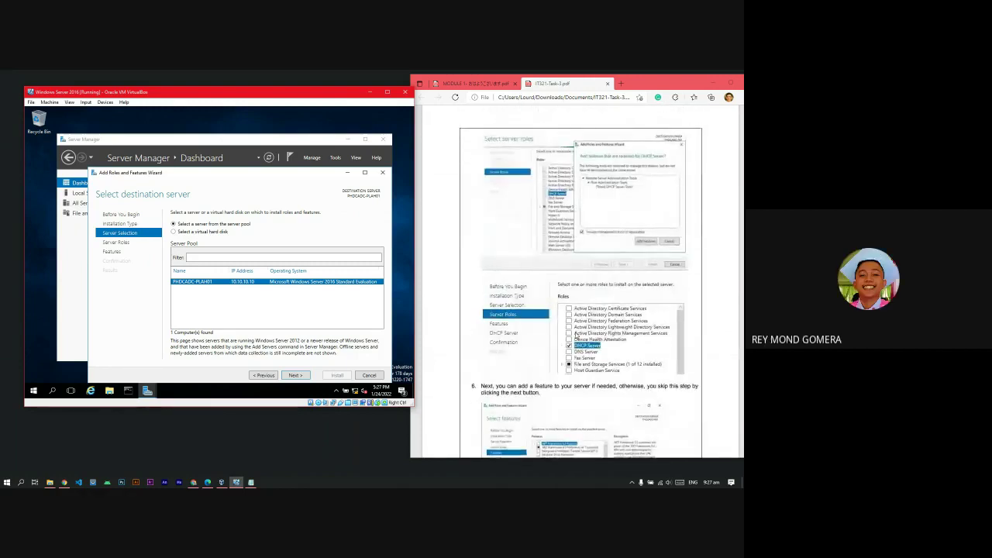
scroll(594, 270, "up", 8)
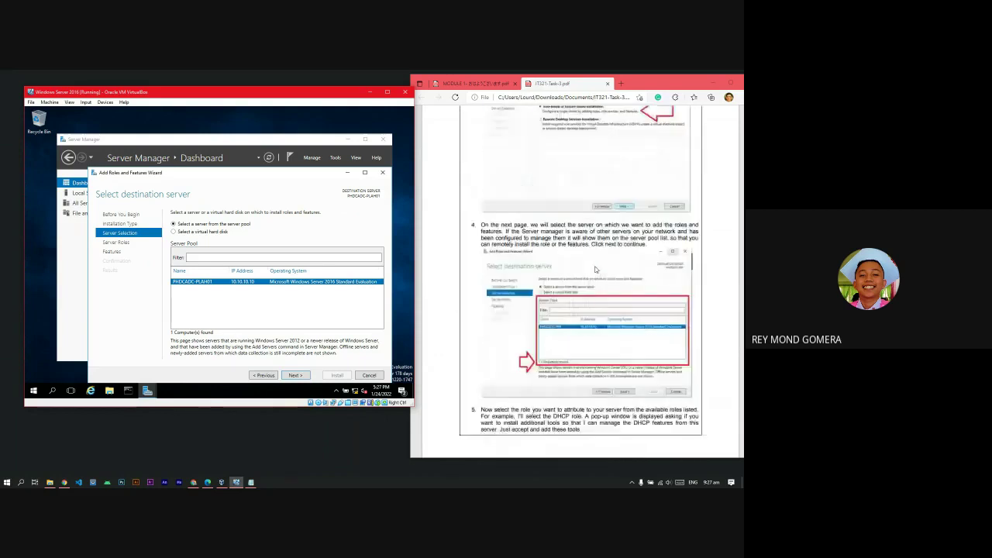
scroll(595, 271, "down", 1)
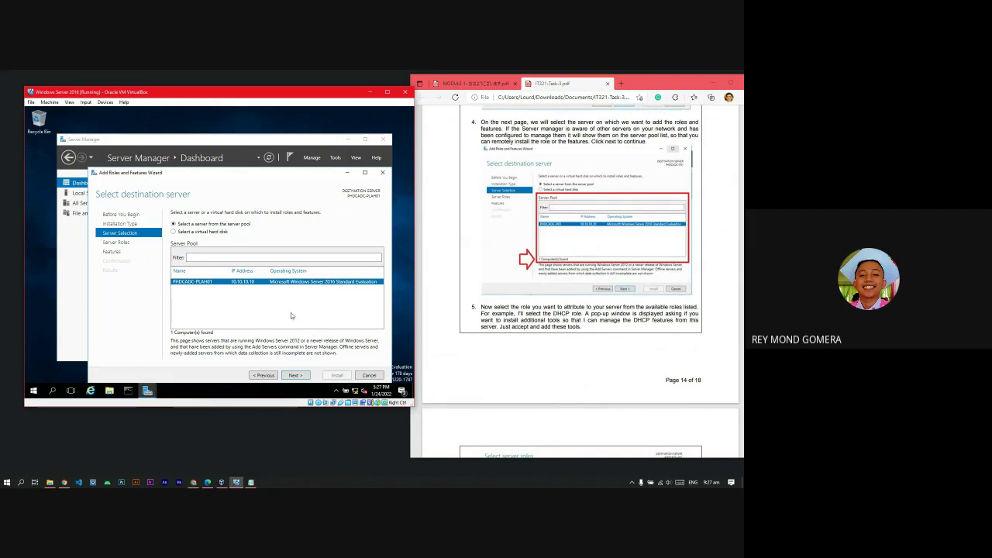
left_click(295, 376)
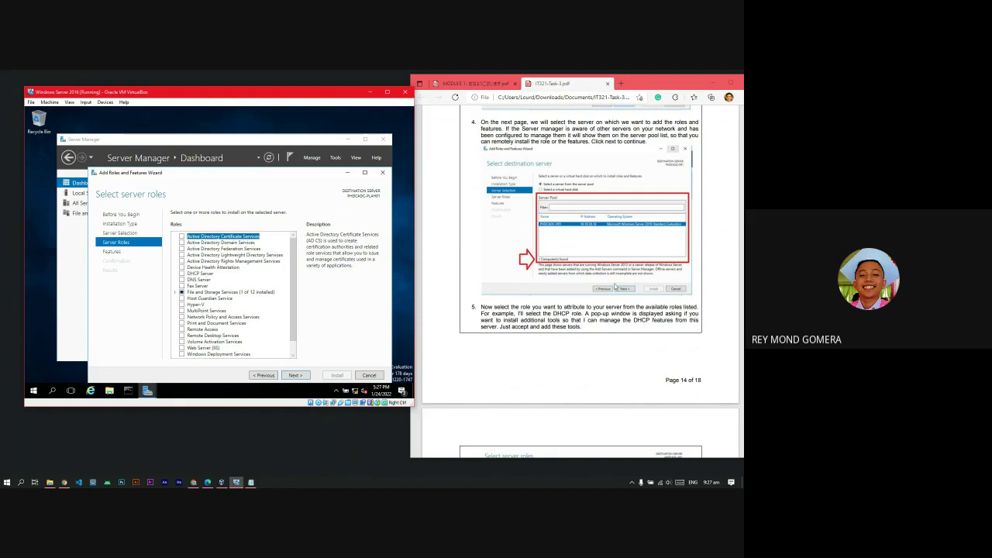
- Select the DHCP Server role and add its required features with the management tools included
scroll(628, 313, "down", 3)
scroll(629, 316, "down", 1)
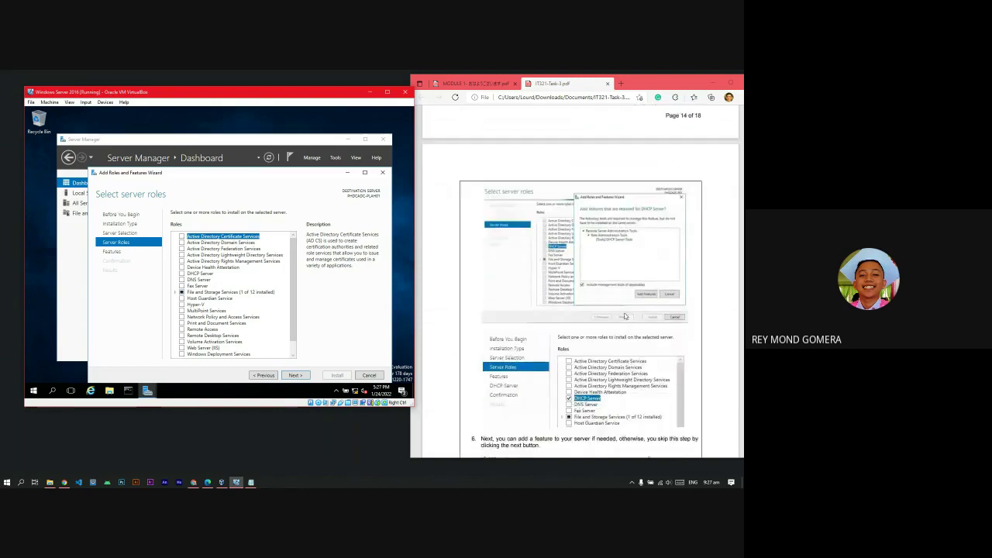
scroll(218, 281, "down", 1)
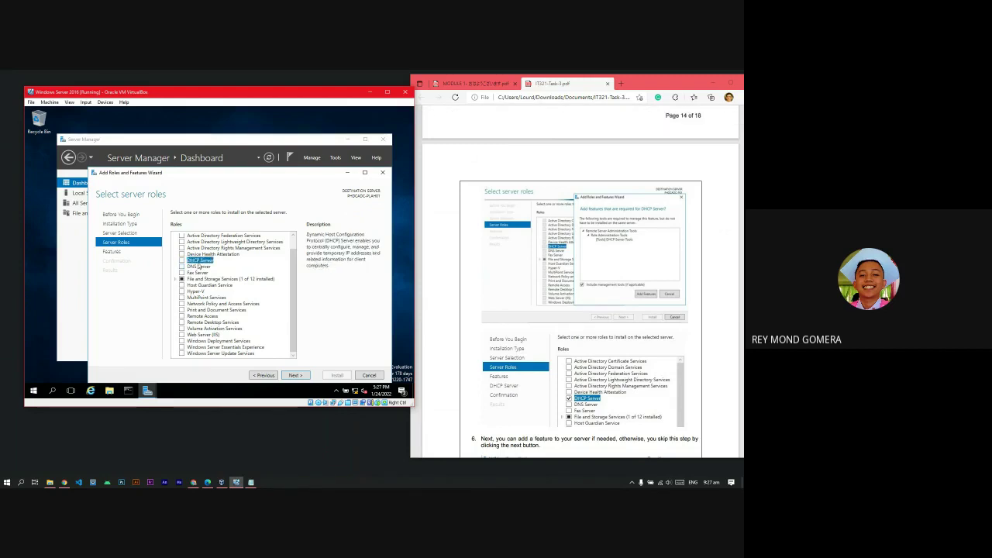
left_click(182, 261)
left_click_drag(233, 200, 280, 180)
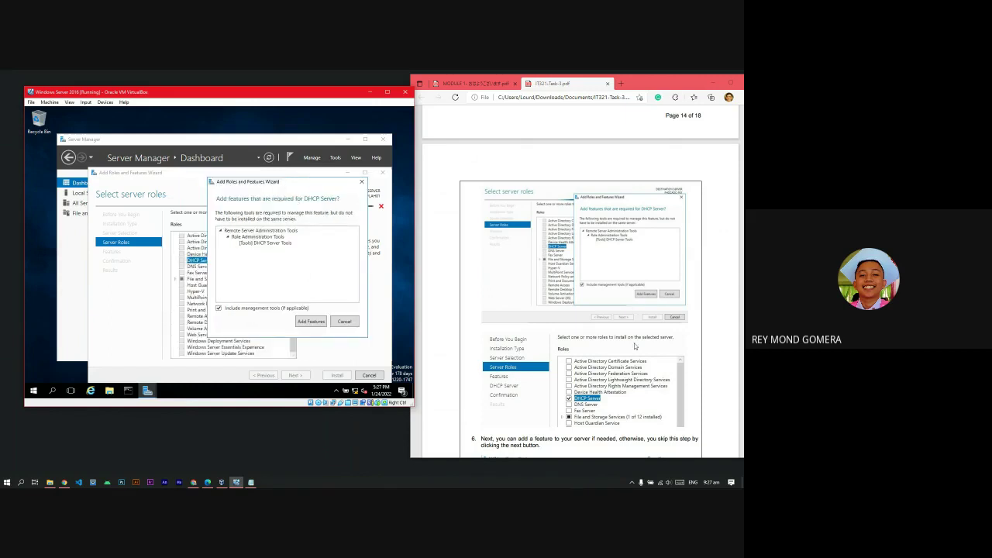
scroll(645, 349, "down", 1)
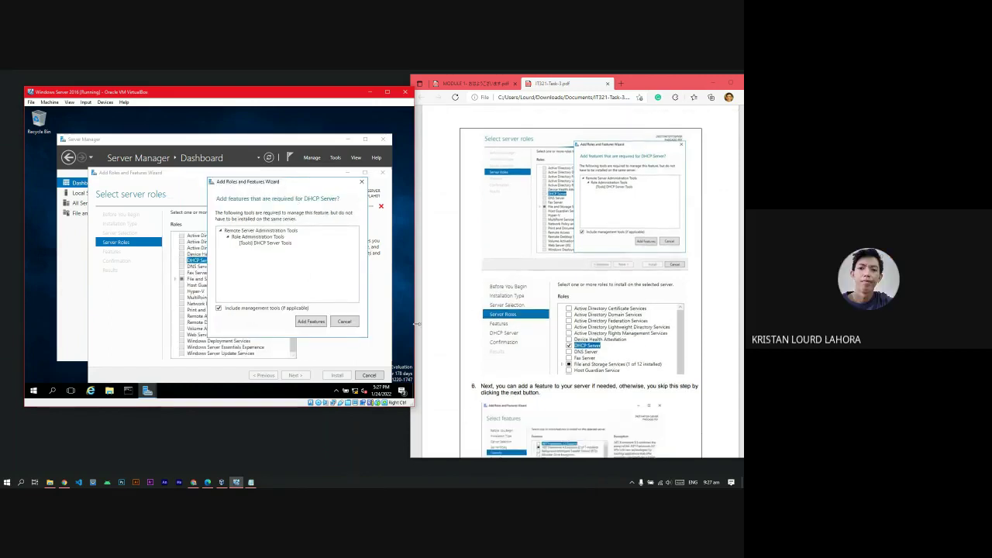
left_click(311, 323)
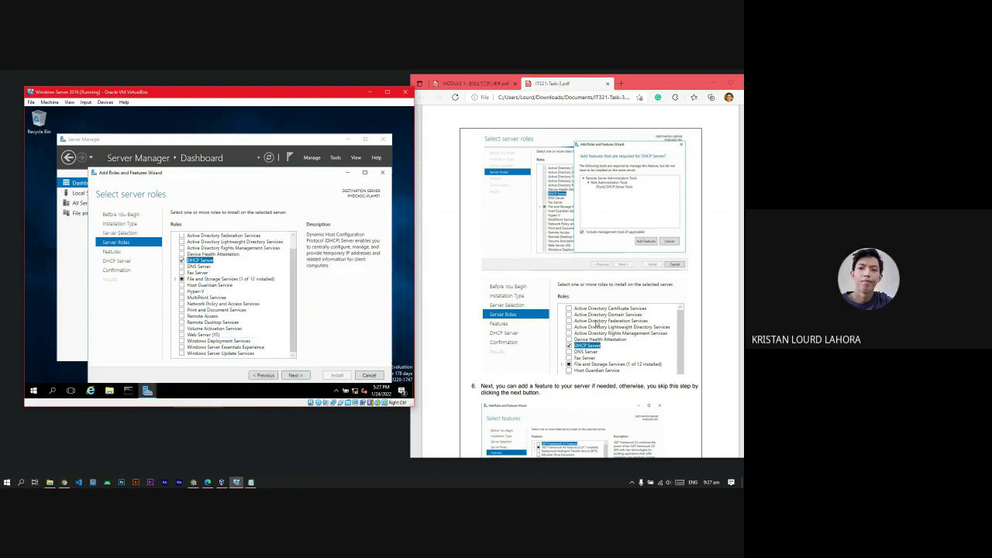
- Continue past the features selection without adding any, as in the guide, to reach the wizard's DHCP Server notes
scroll(595, 323, "down", 5)
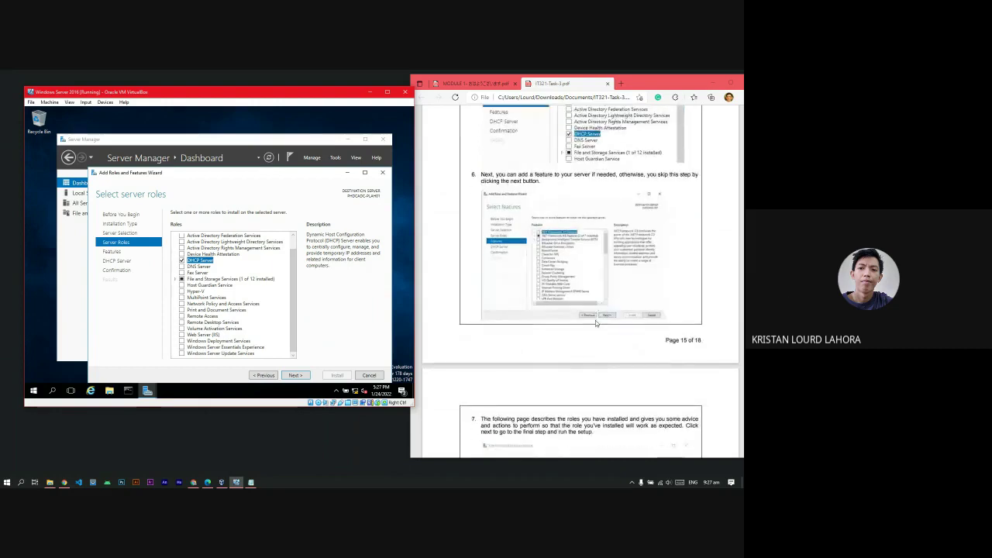
scroll(595, 320, "up", 3)
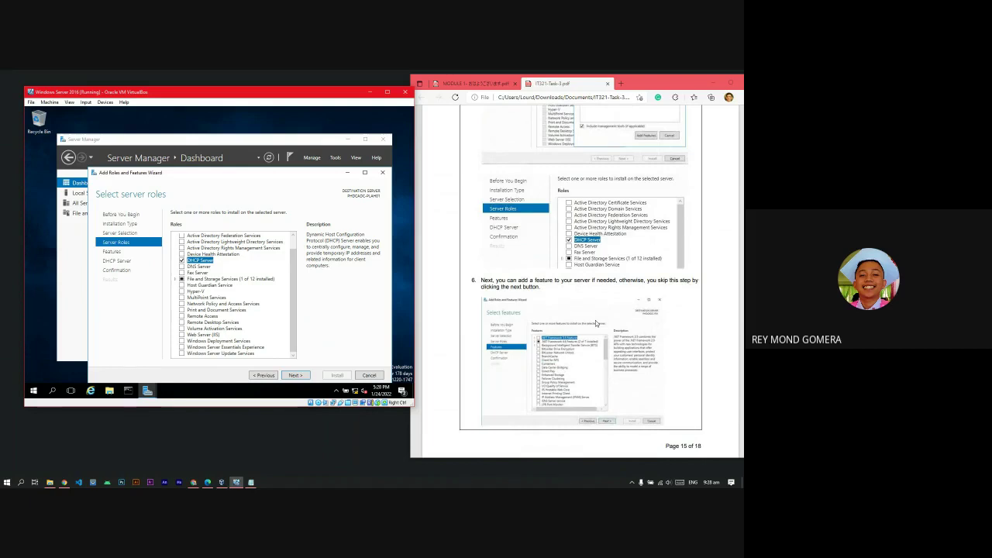
scroll(596, 320, "down", 3)
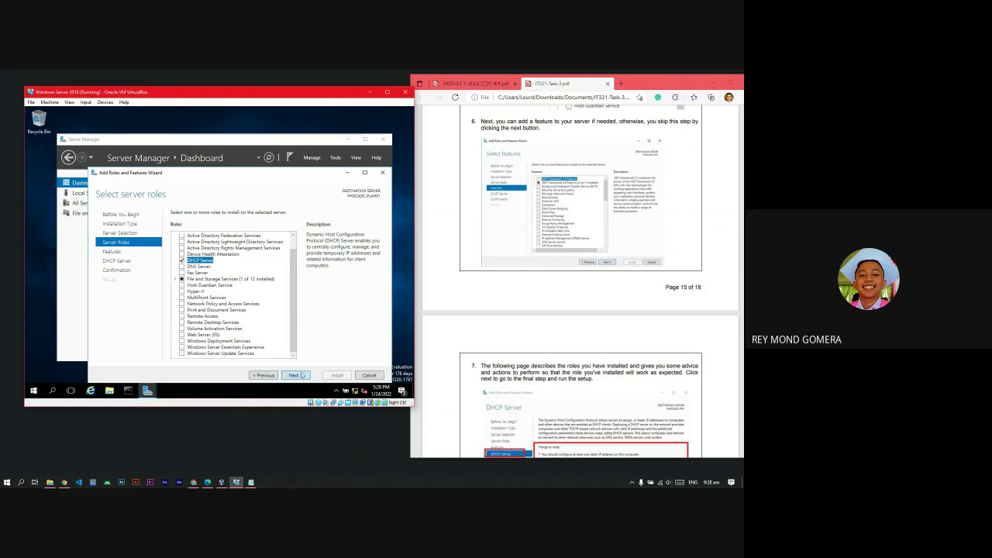
scroll(569, 342, "down", 2)
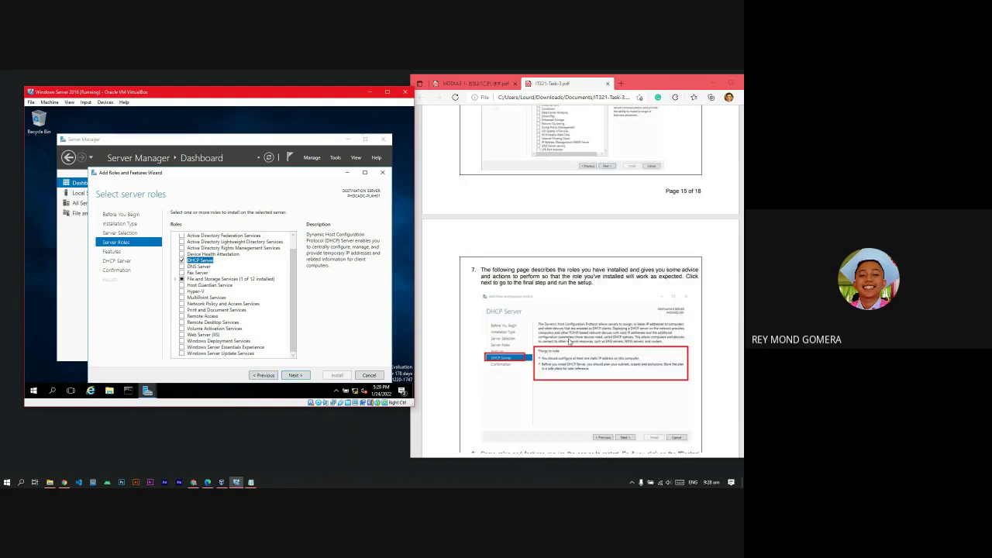
left_click(295, 375)
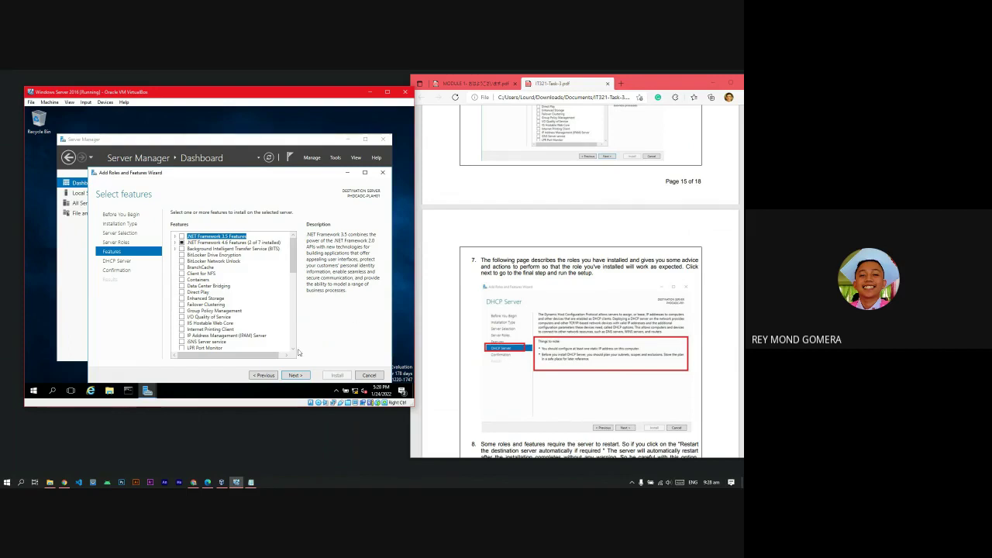
left_click(298, 375)
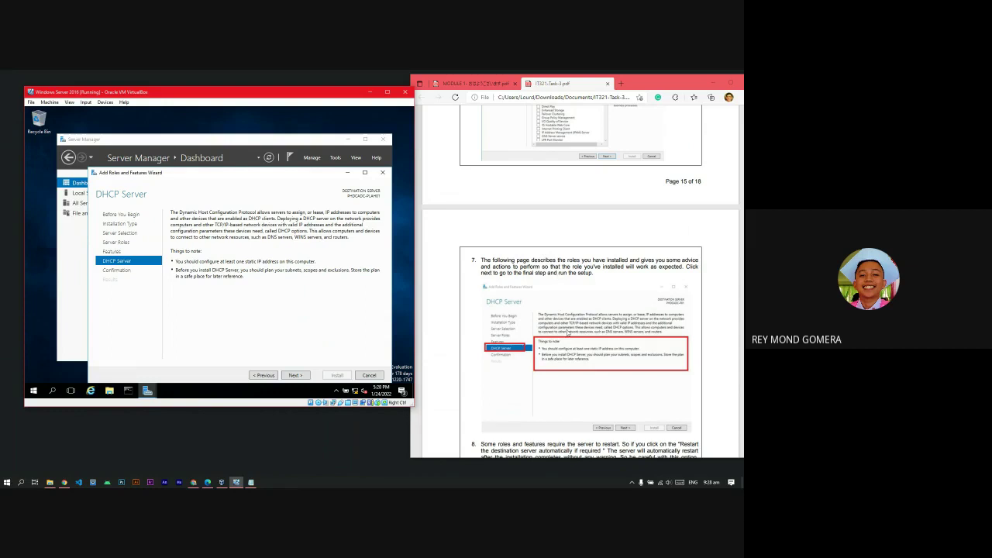
- Examine guide steps 7 to 9 on the DHCP Server notes, the automatic restart option and the installation
scroll(596, 348, "down", 2)
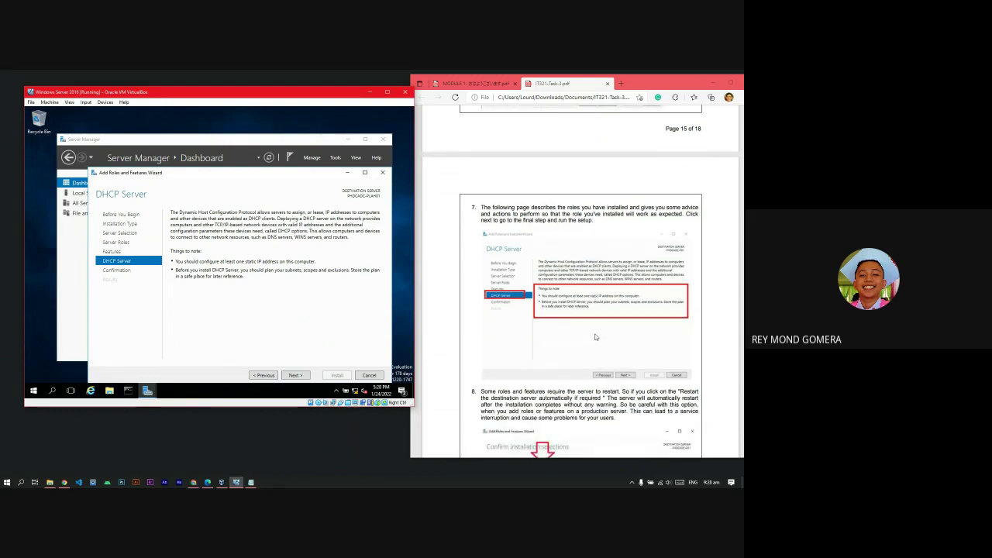
scroll(596, 338, "down", 4)
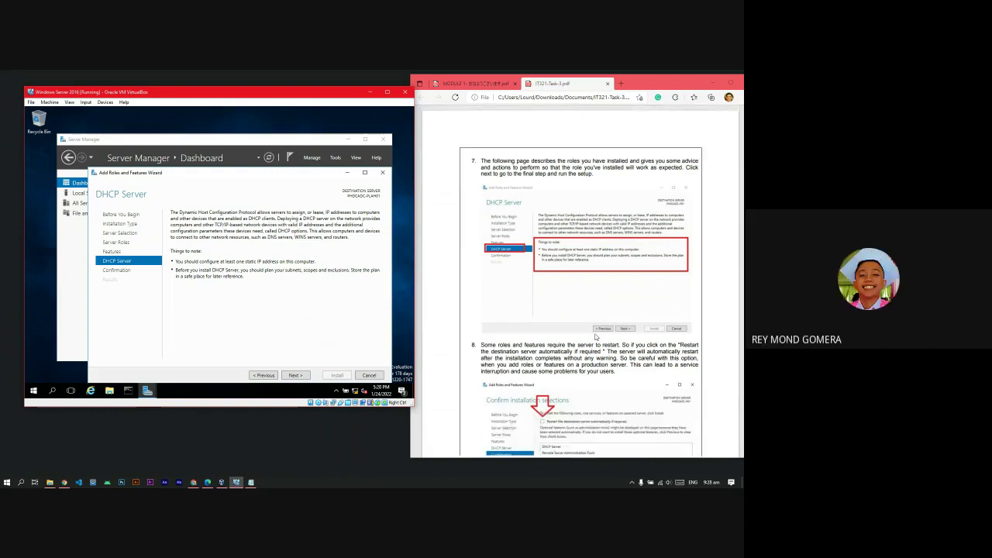
scroll(603, 245, "up", 2)
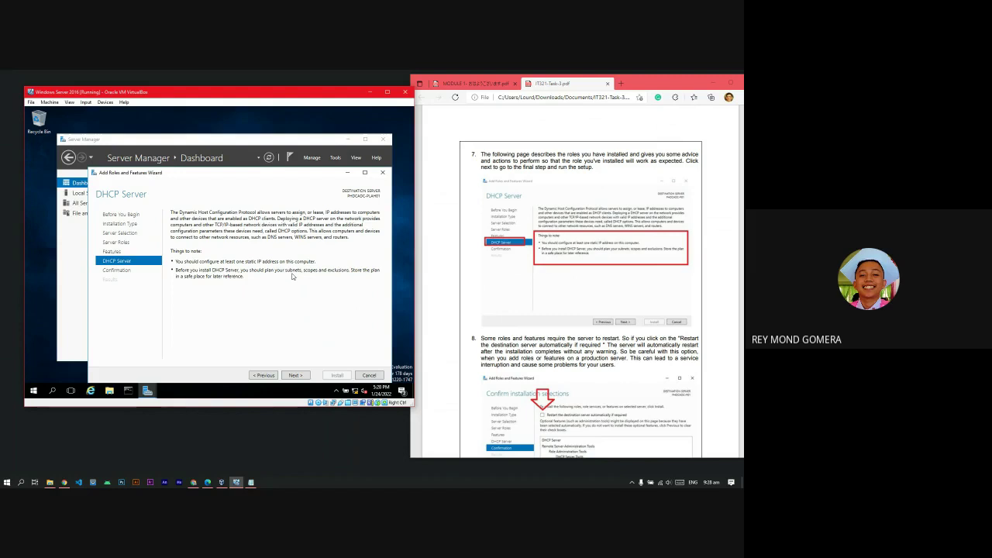
scroll(617, 320, "down", 3)
scroll(622, 316, "up", 3)
scroll(622, 316, "down", 2)
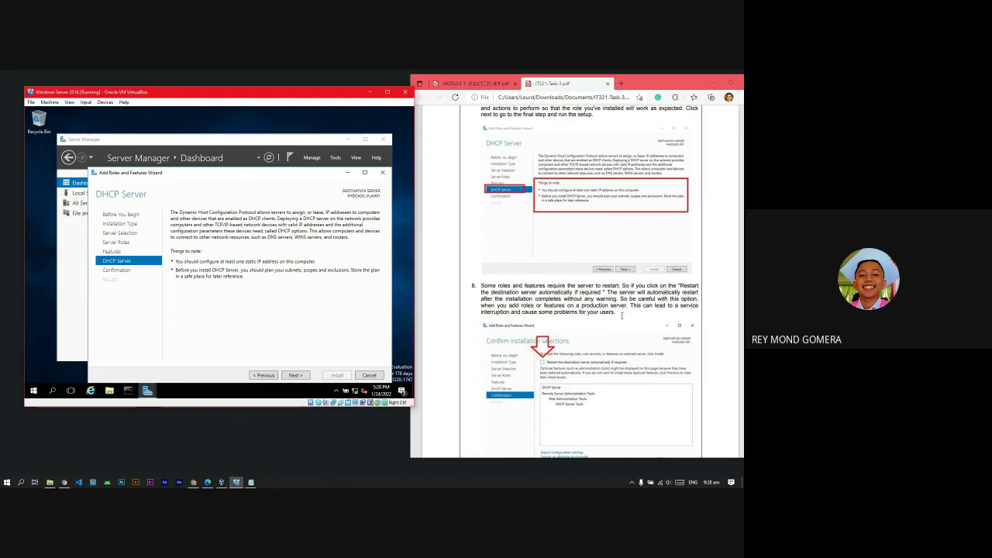
scroll(622, 316, "up", 4)
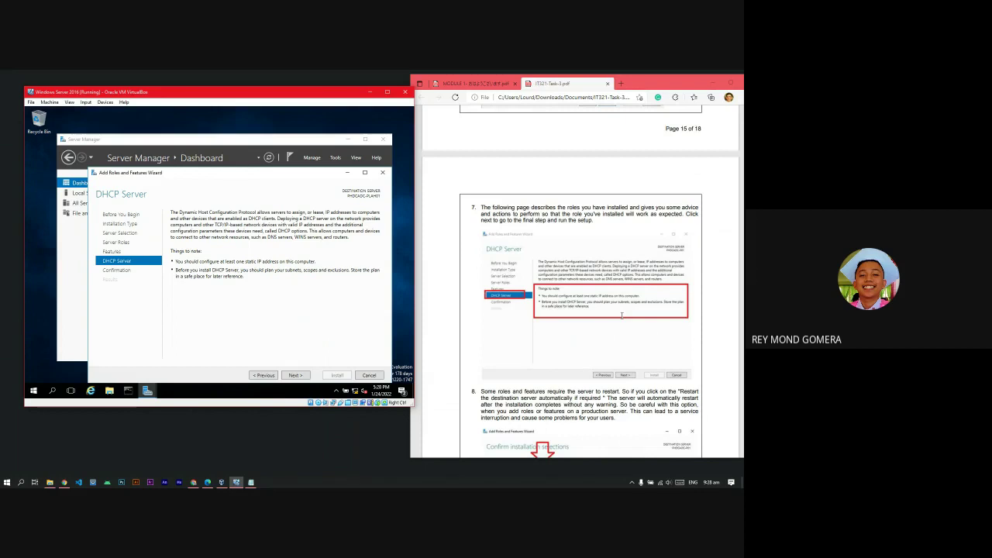
scroll(622, 316, "down", 2)
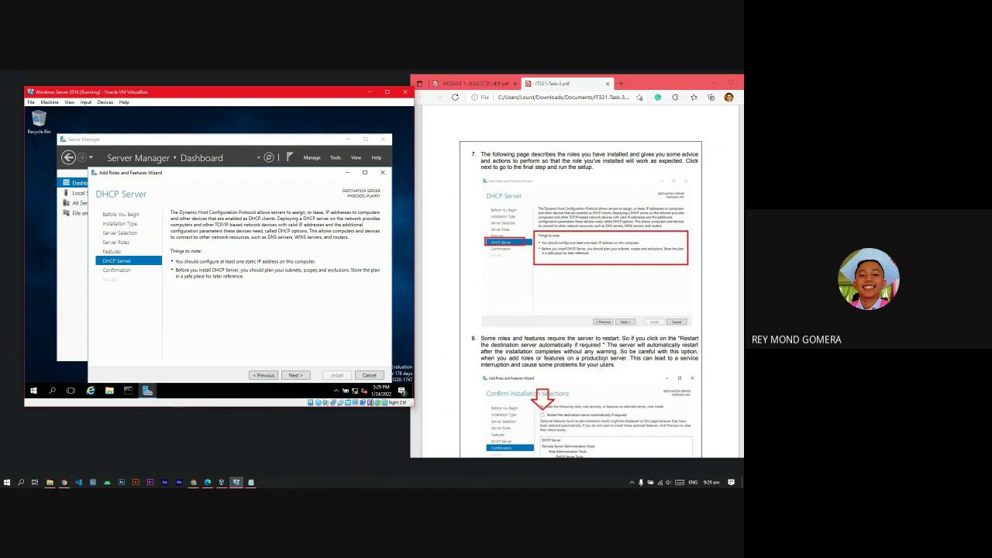
scroll(601, 359, "down", 3)
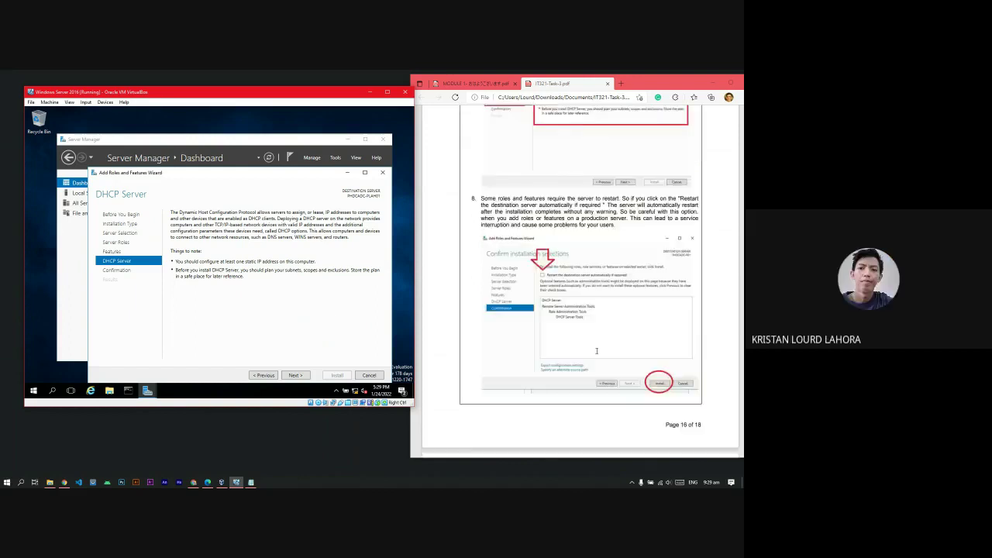
scroll(435, 322, "down", 3)
scroll(615, 314, "up", 3)
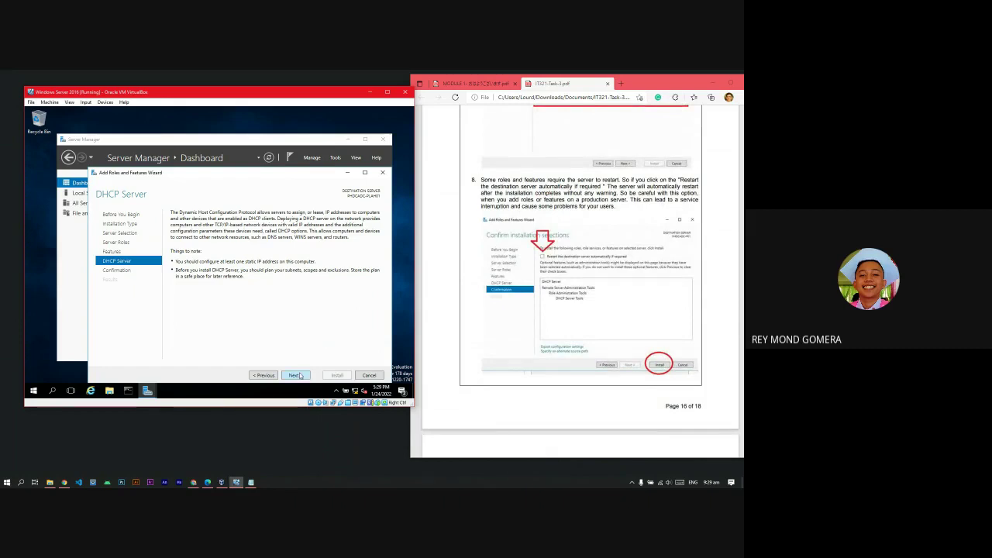
scroll(501, 322, "down", 2)
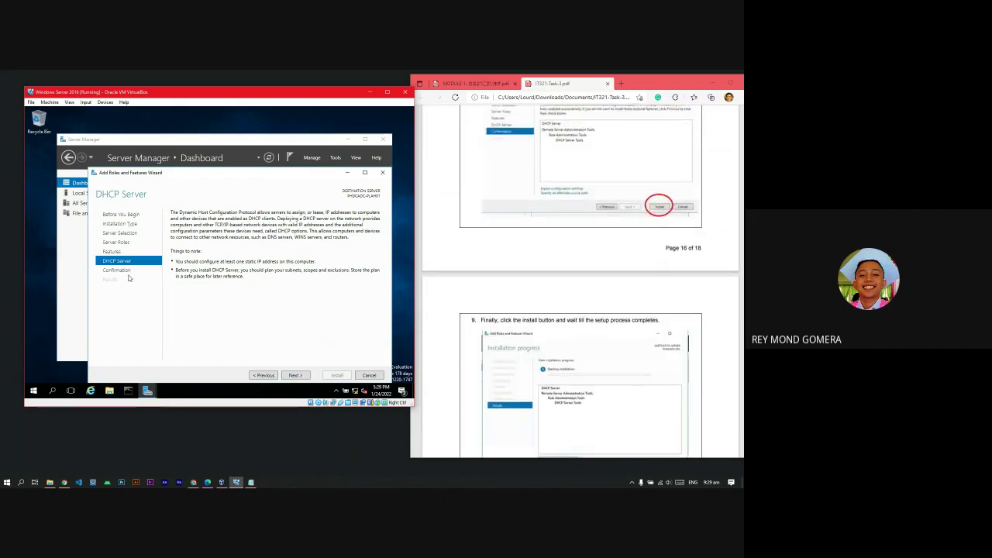
scroll(618, 324, "up", 2)
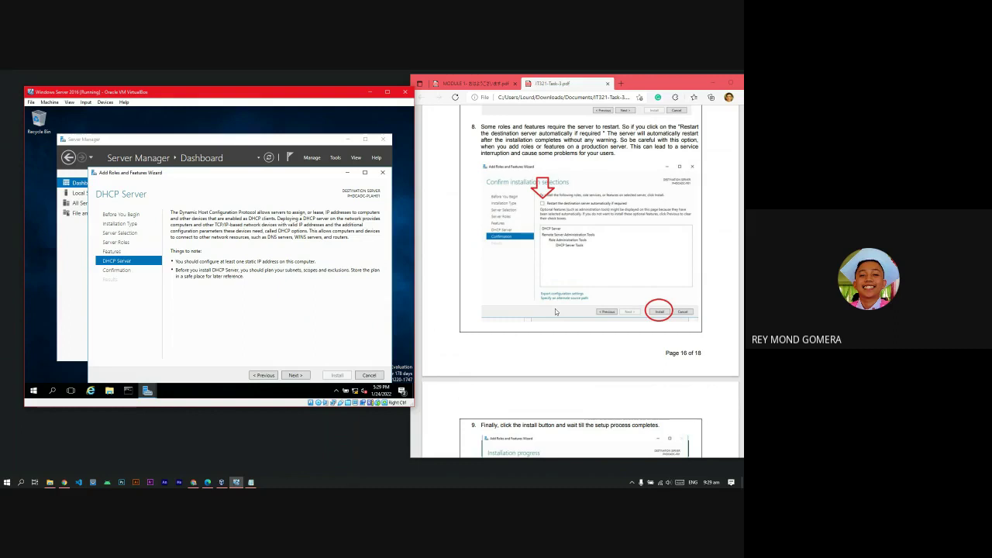
- Review the guide's earlier static IP and ping test pages, then its final installation steps and closing questions
scroll(555, 309, "up", 3)
scroll(556, 309, "up", 5)
scroll(595, 348, "up", 12)
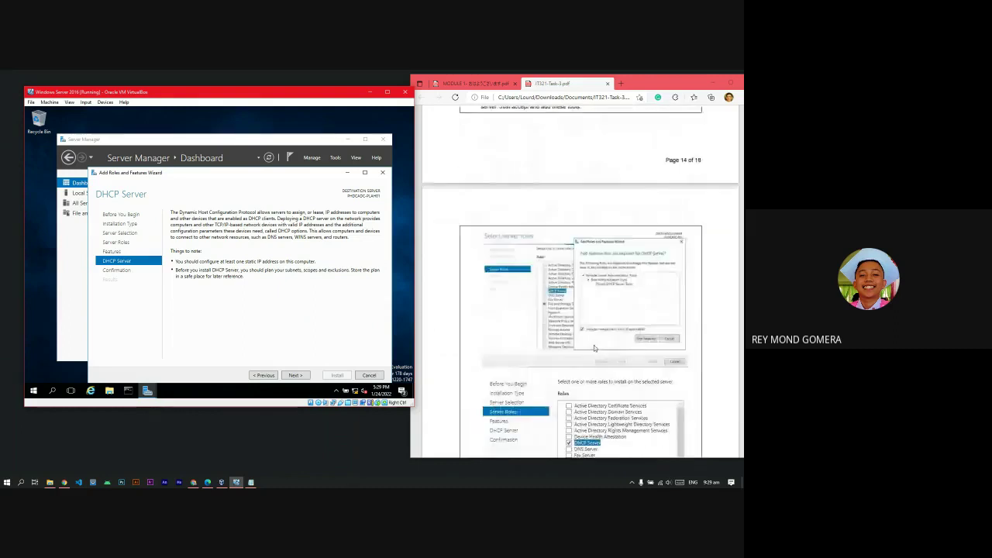
scroll(596, 349, "up", 10)
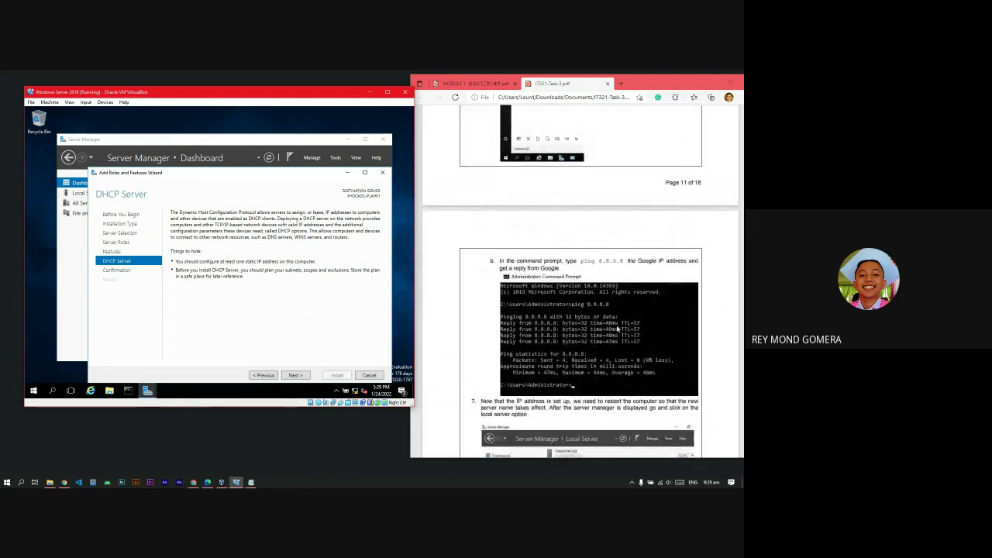
scroll(620, 325, "up", 4)
scroll(611, 334, "up", 7)
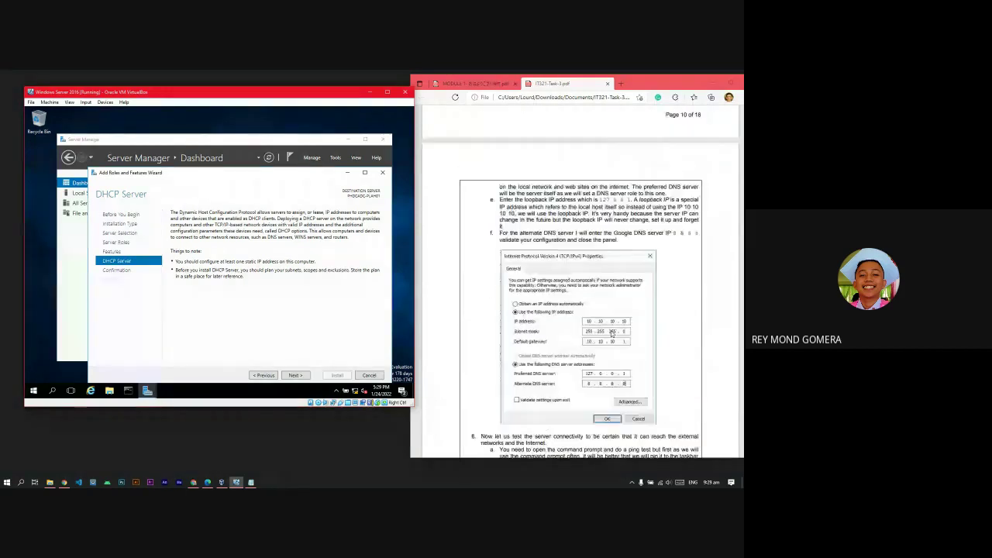
scroll(623, 306, "down", 15)
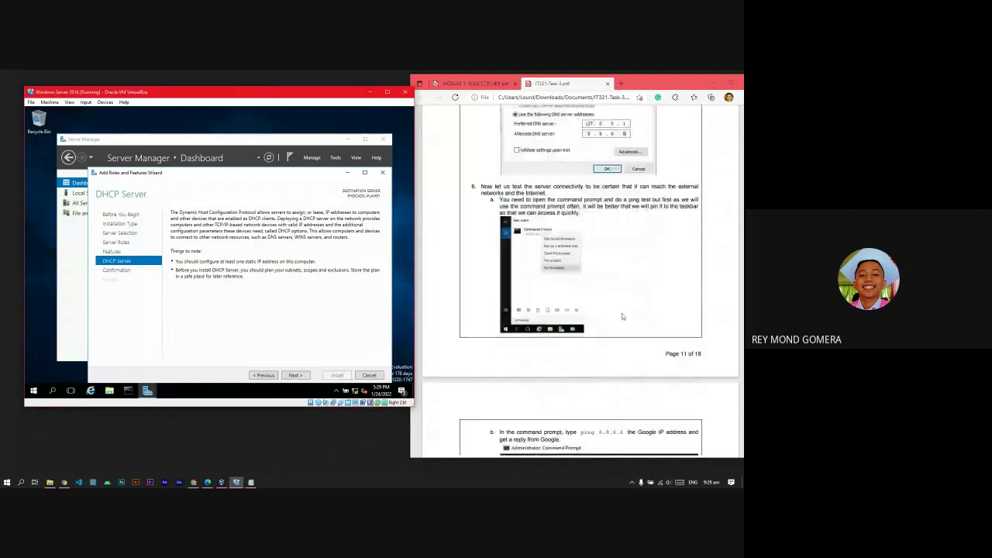
scroll(609, 336, "down", 20)
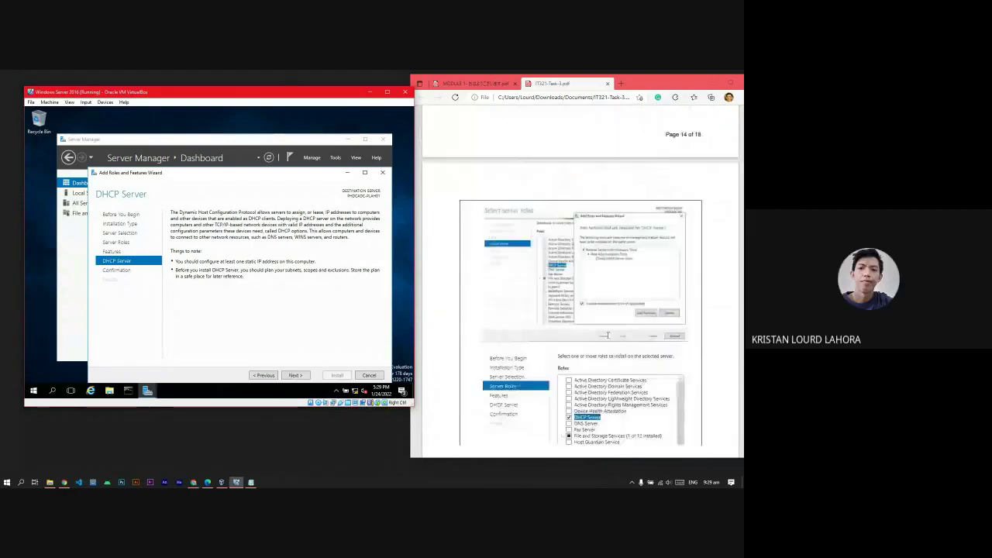
scroll(603, 344, "down", 10)
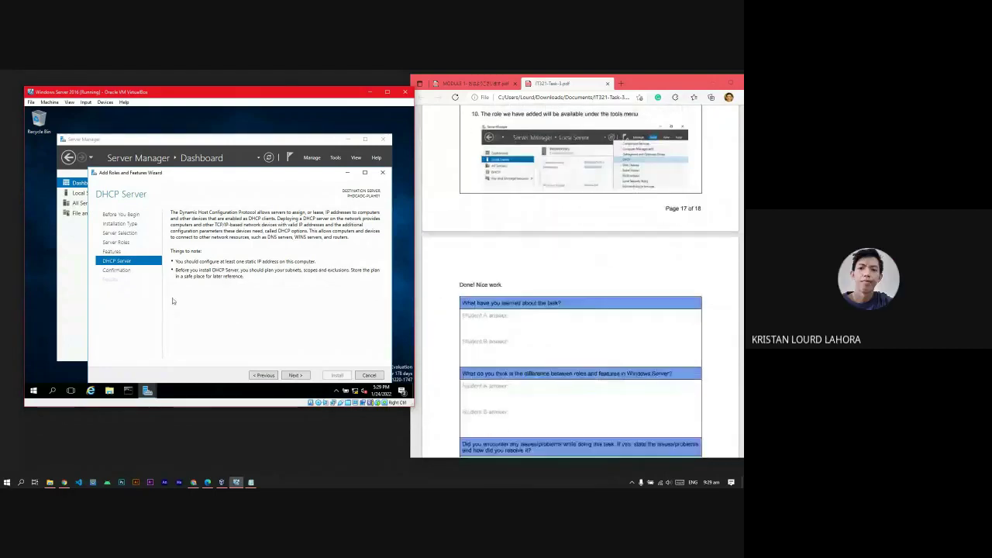
scroll(727, 341, "down", 3)
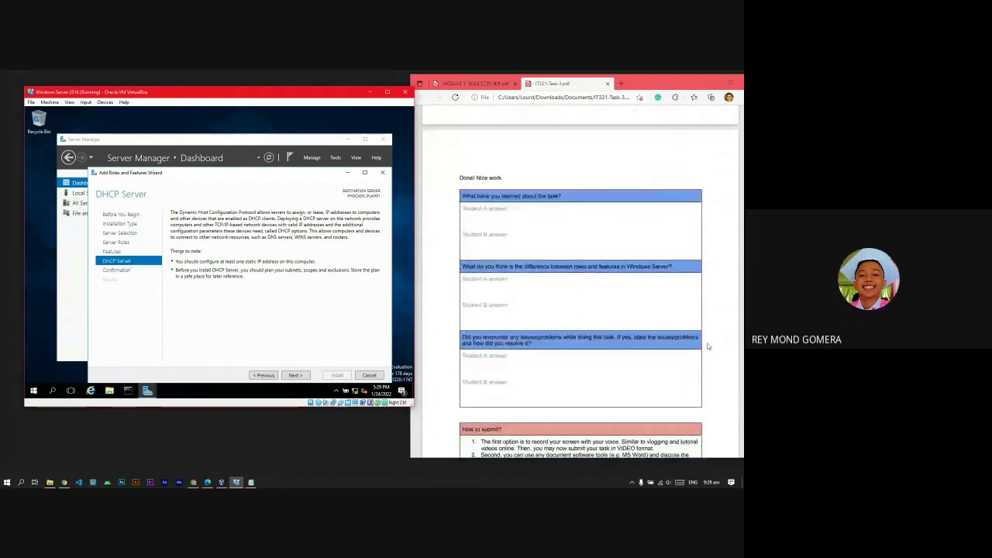
scroll(698, 347, "up", 8)
scroll(688, 349, "up", 5)
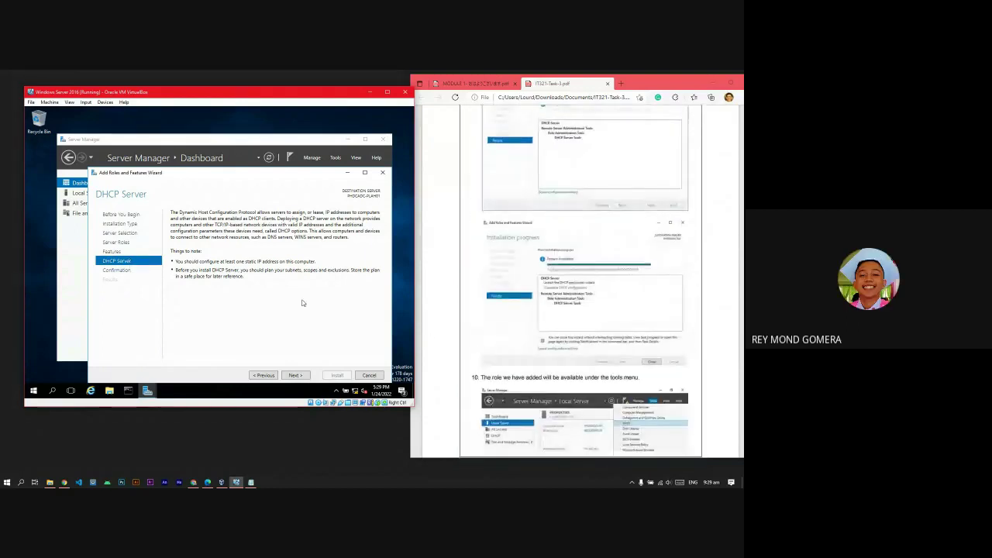
scroll(693, 334, "up", 2)
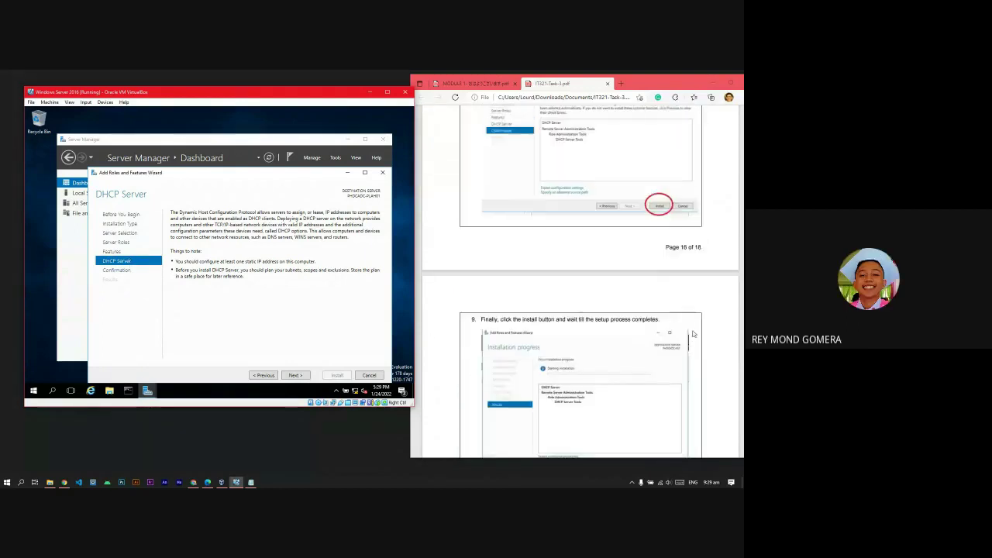
- Continue to the wizard's installation confirmation and check guide step 8 on restarting the destination server automatically
left_click(295, 375)
scroll(688, 325, "up", 2)
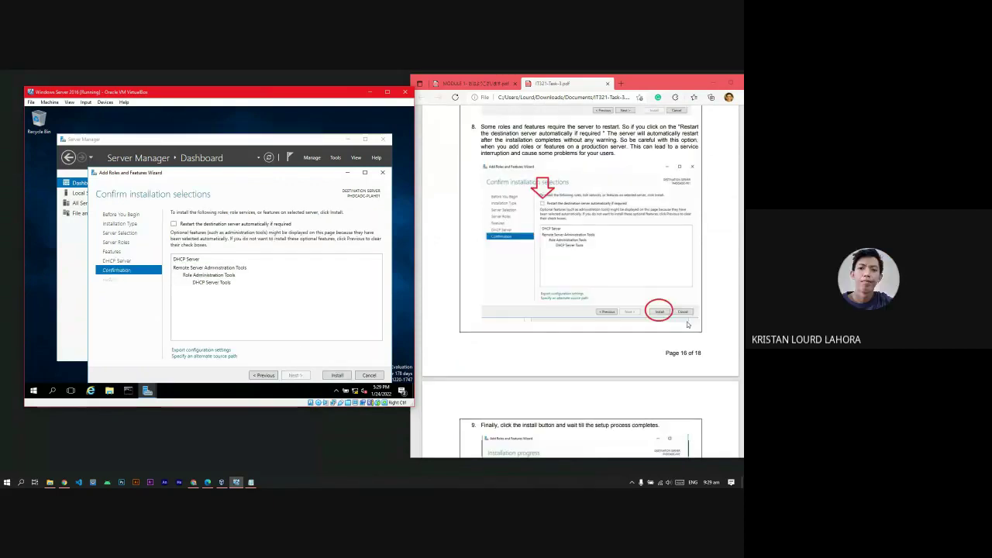
scroll(688, 324, "up", 4)
scroll(572, 286, "down", 2)
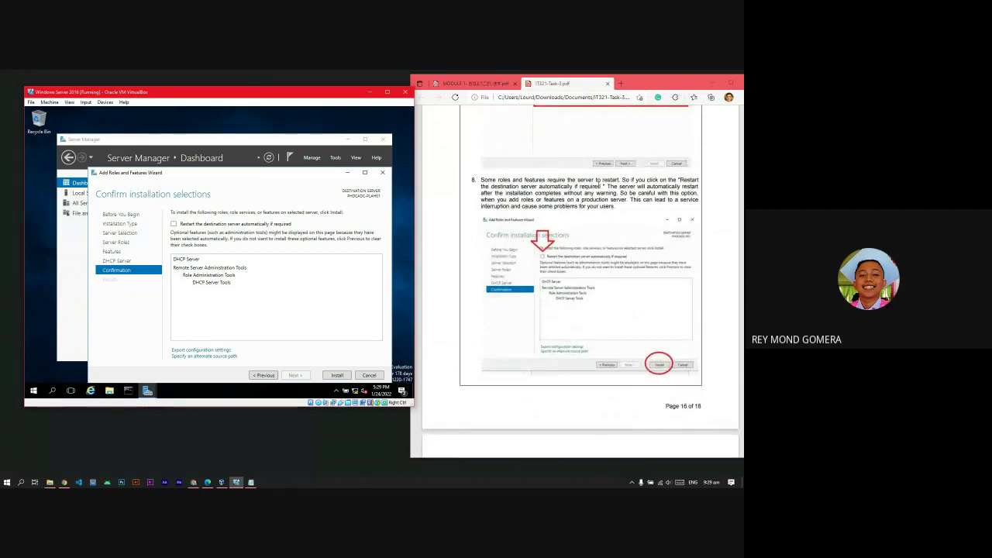
left_click_drag(623, 181, 606, 207)
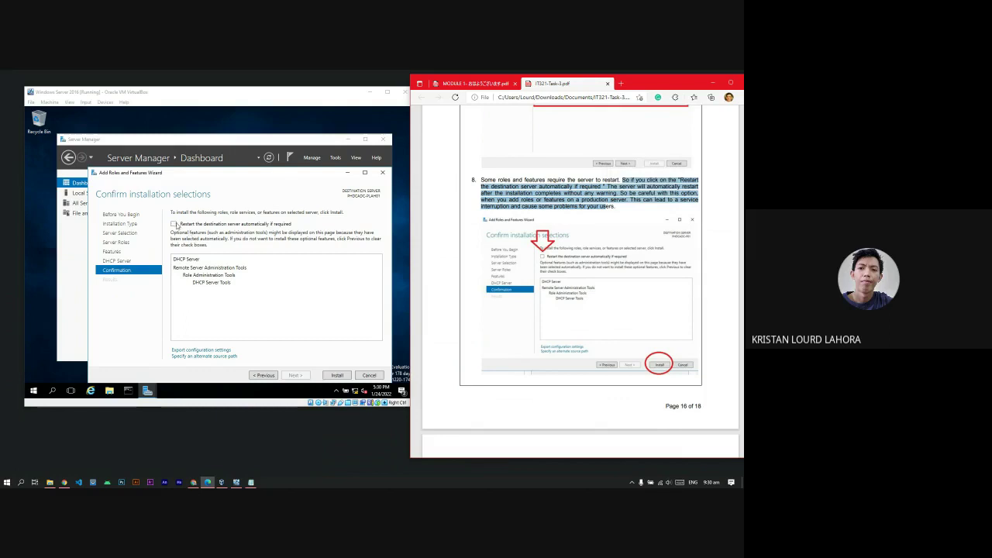
left_click(616, 224)
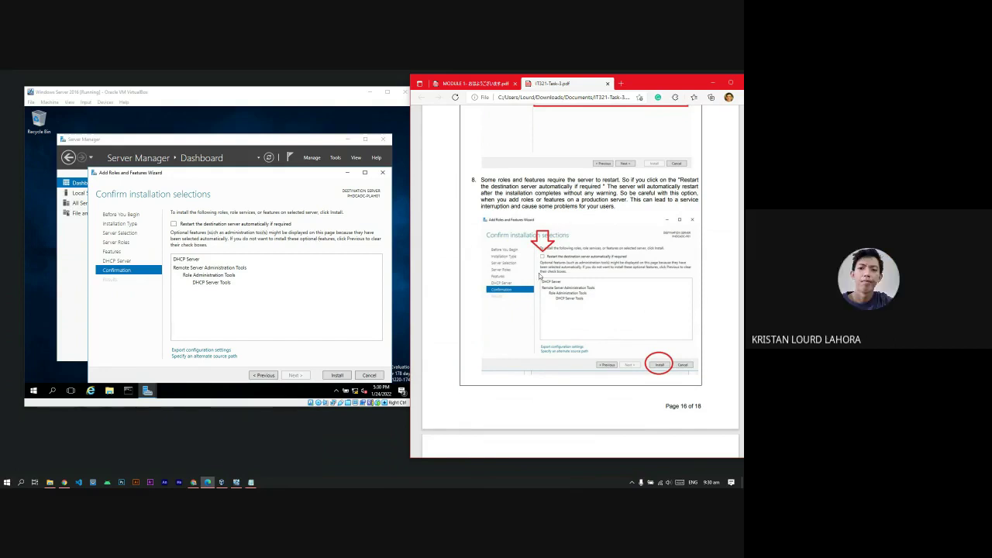
- Start installing the DHCP Server role with automatic restart left off, as in guide steps 8 and 9
scroll(637, 315, "down", 2)
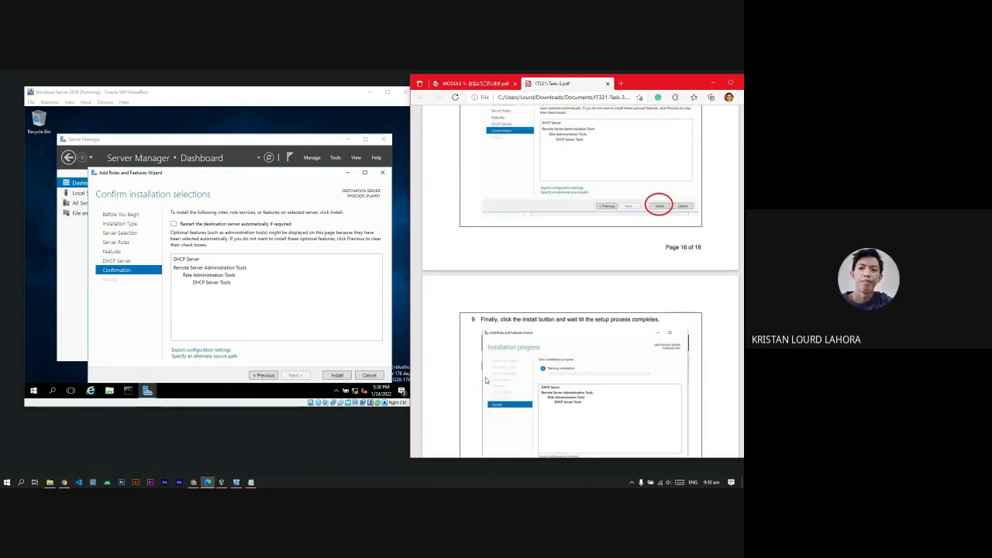
scroll(704, 347, "up", 1)
scroll(659, 341, "down", 1)
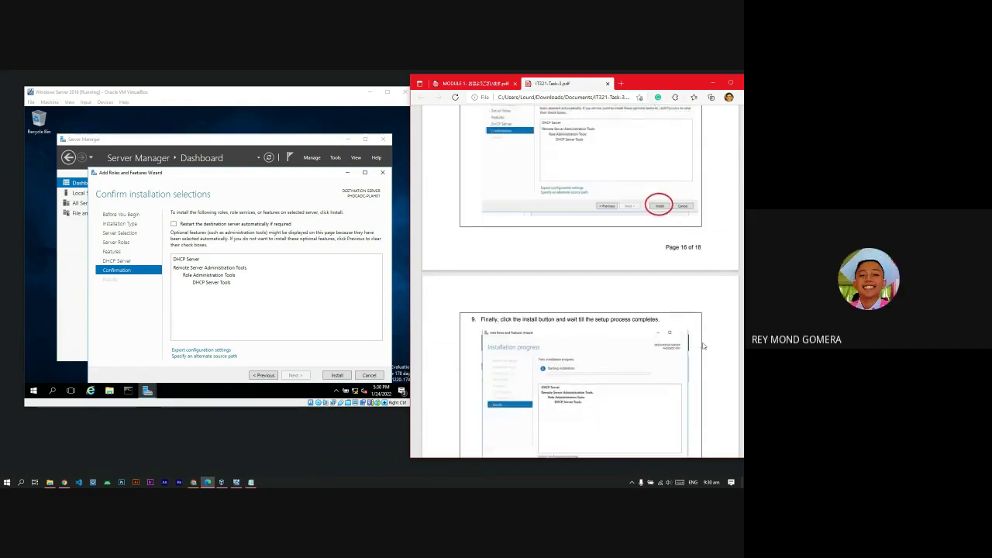
scroll(614, 339, "up", 2)
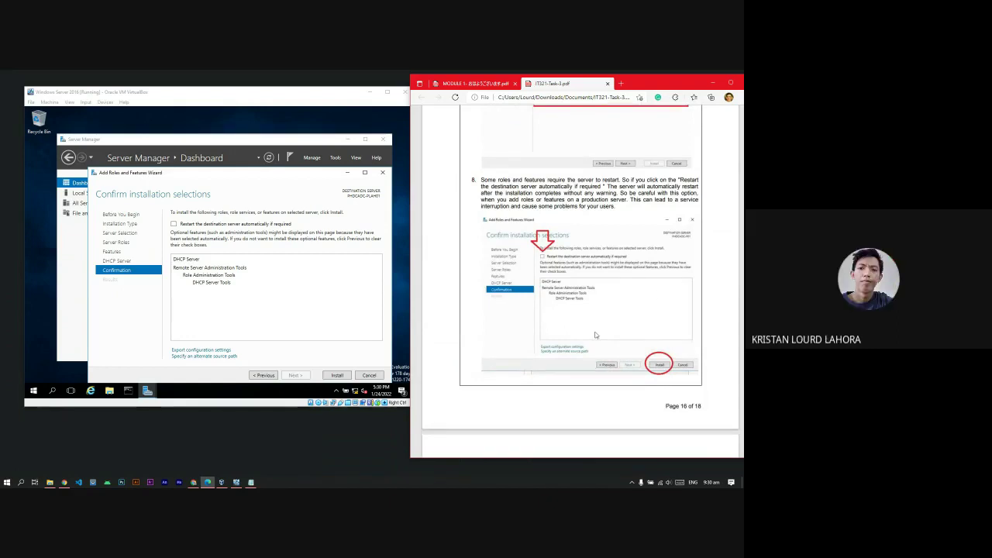
scroll(635, 338, "down", 1)
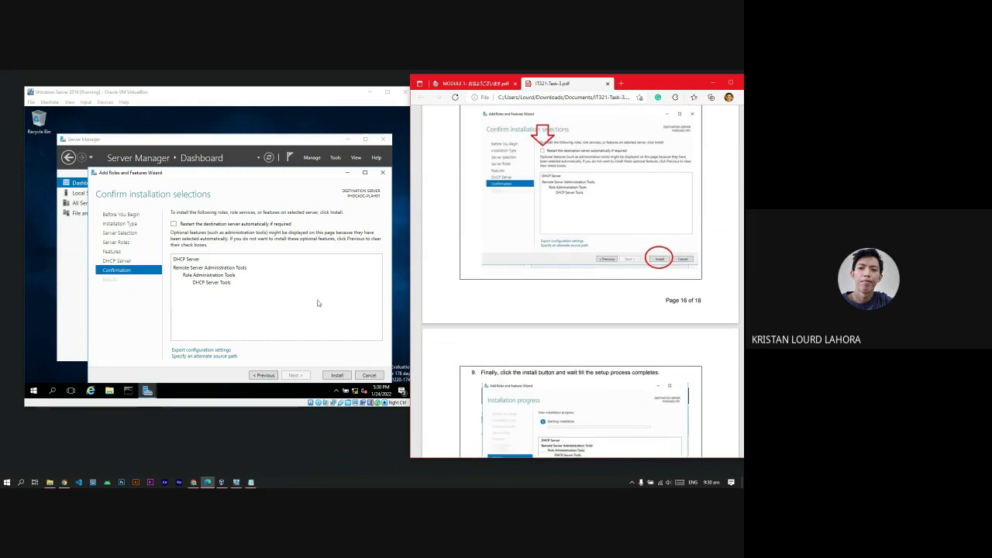
scroll(628, 299, "down", 1)
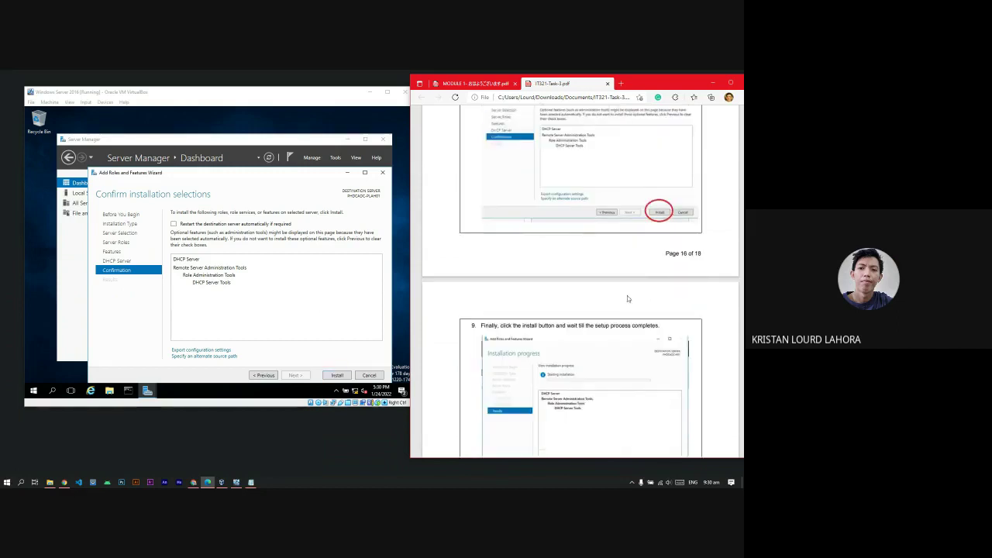
scroll(595, 286, "down", 2)
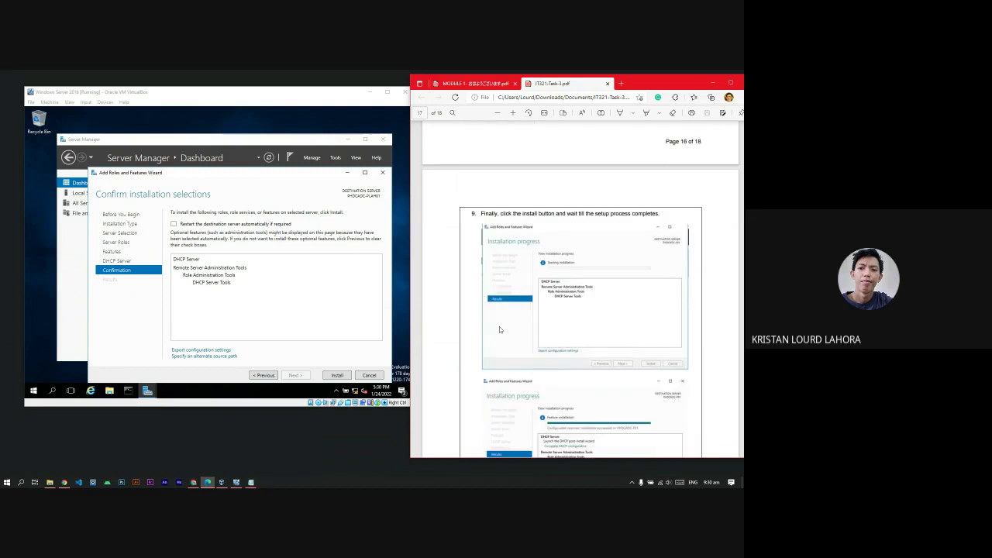
left_click(338, 376)
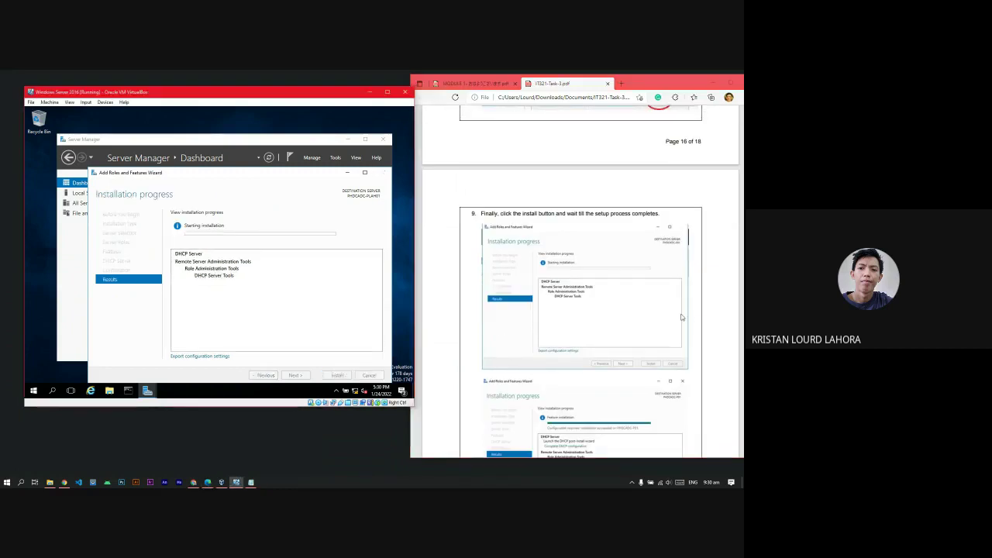
- Compare the running installation with guide steps 8 to 10 on confirmation, installation progress and the added role
scroll(708, 318, "up", 2)
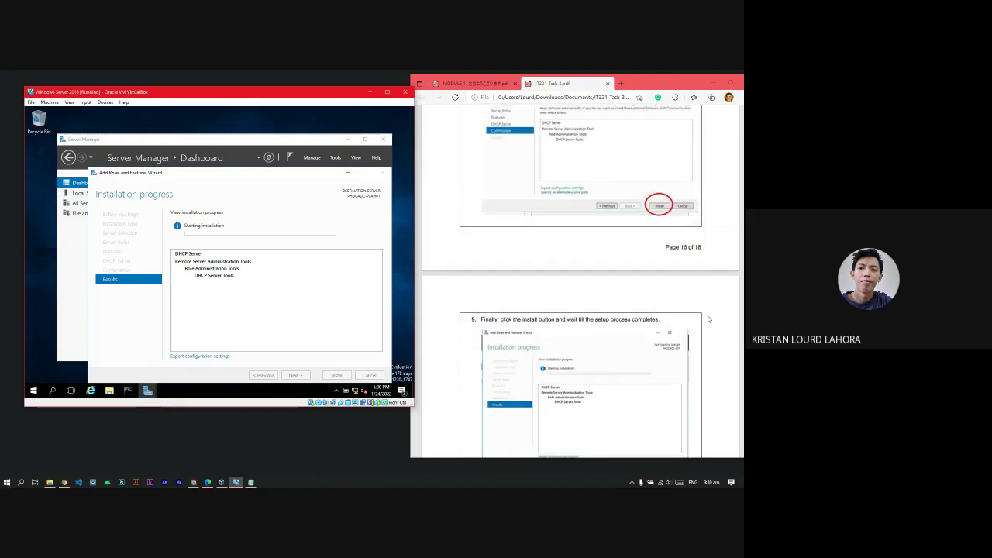
scroll(708, 318, "up", 1)
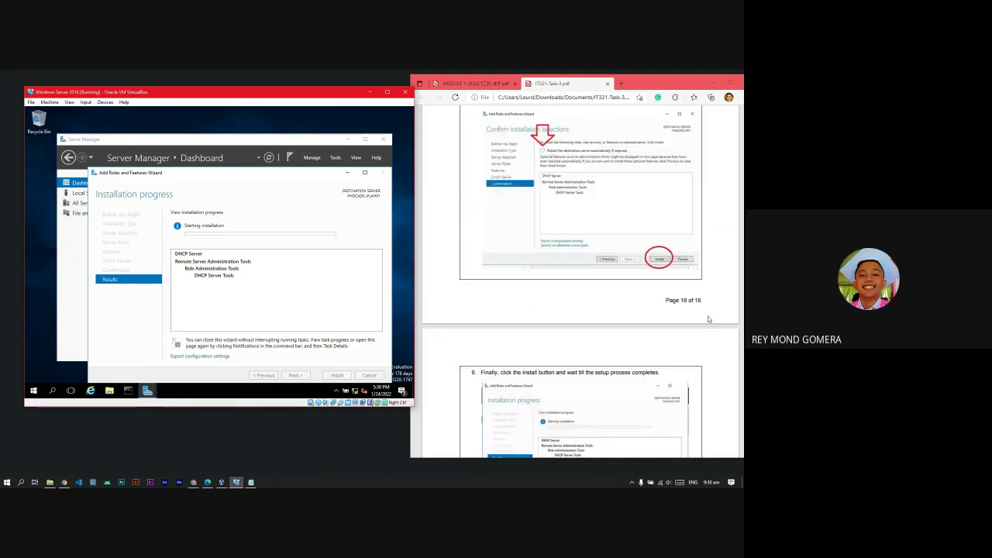
scroll(708, 318, "down", 2)
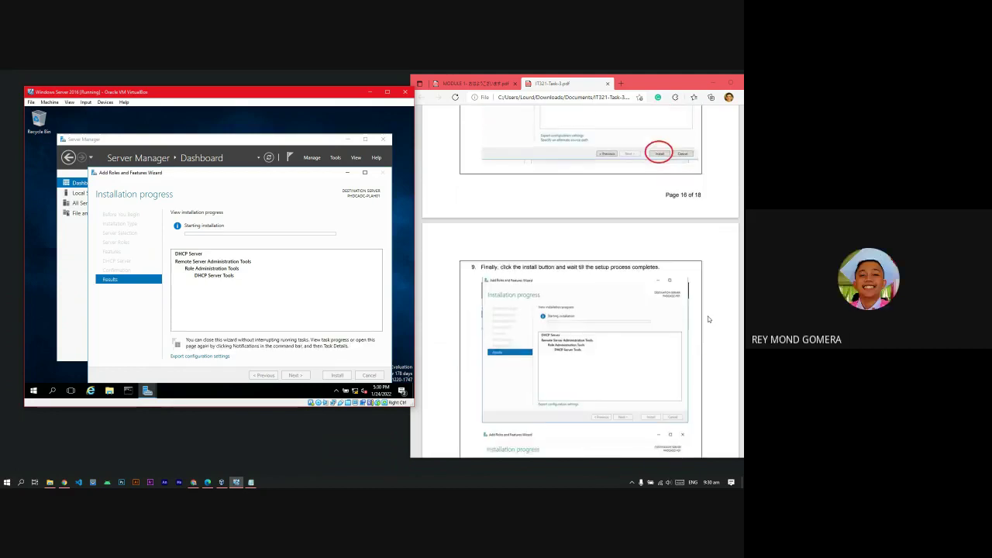
scroll(708, 319, "up", 2)
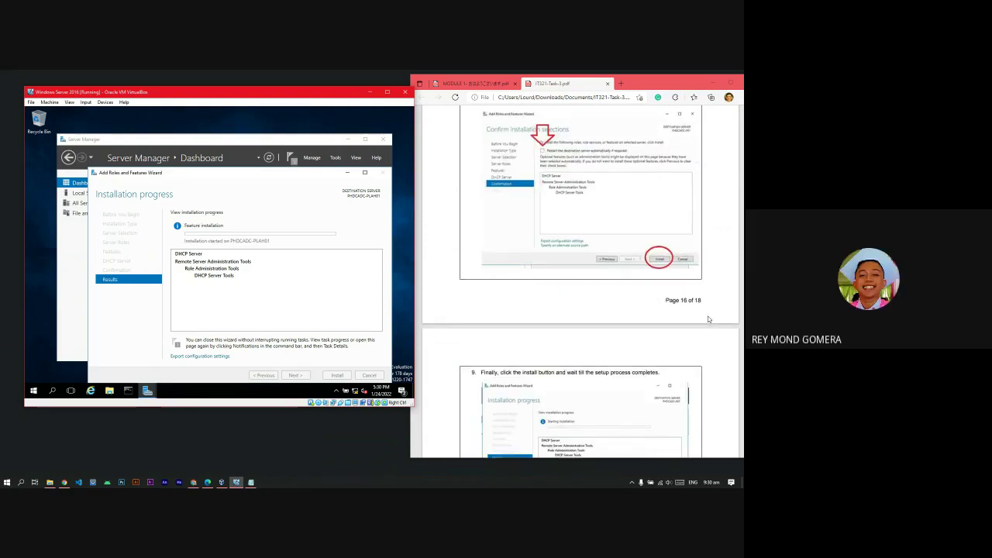
scroll(708, 319, "up", 2)
scroll(708, 318, "down", 1)
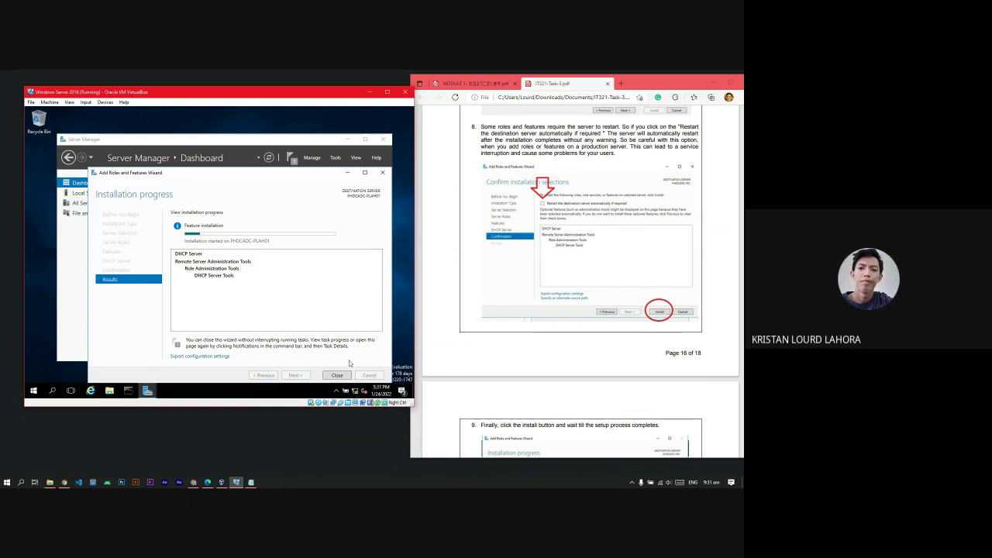
scroll(683, 400, "down", 10)
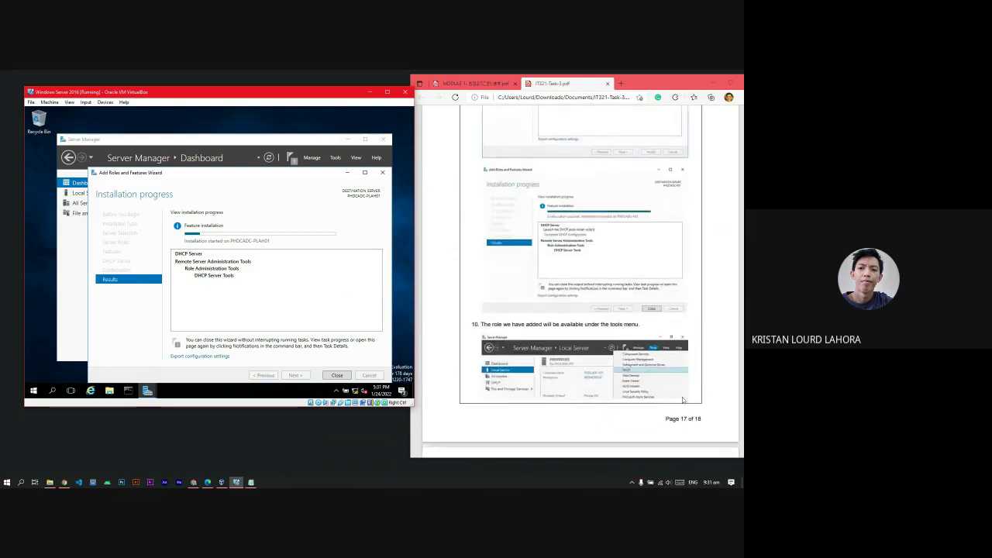
scroll(683, 400, "up", 3)
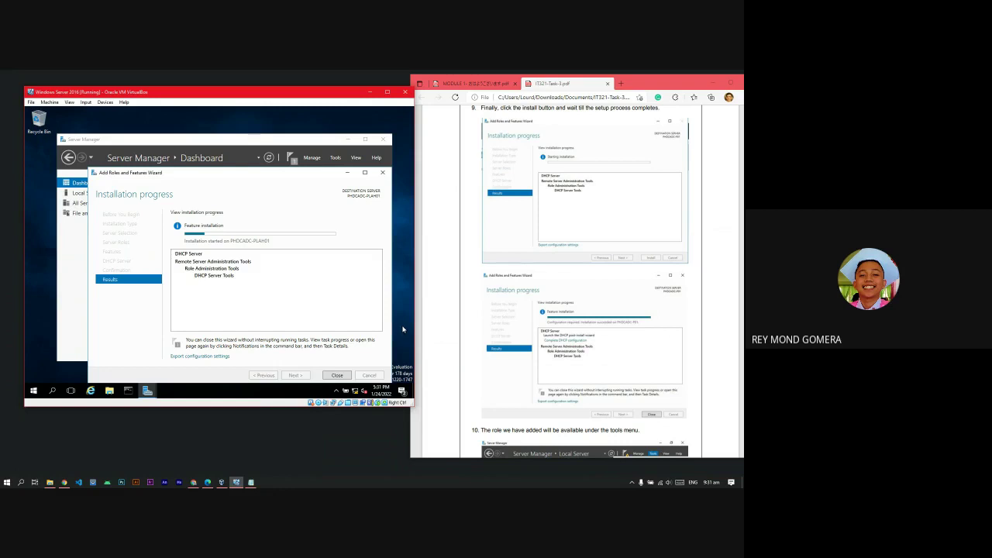
scroll(593, 308, "down", 3)
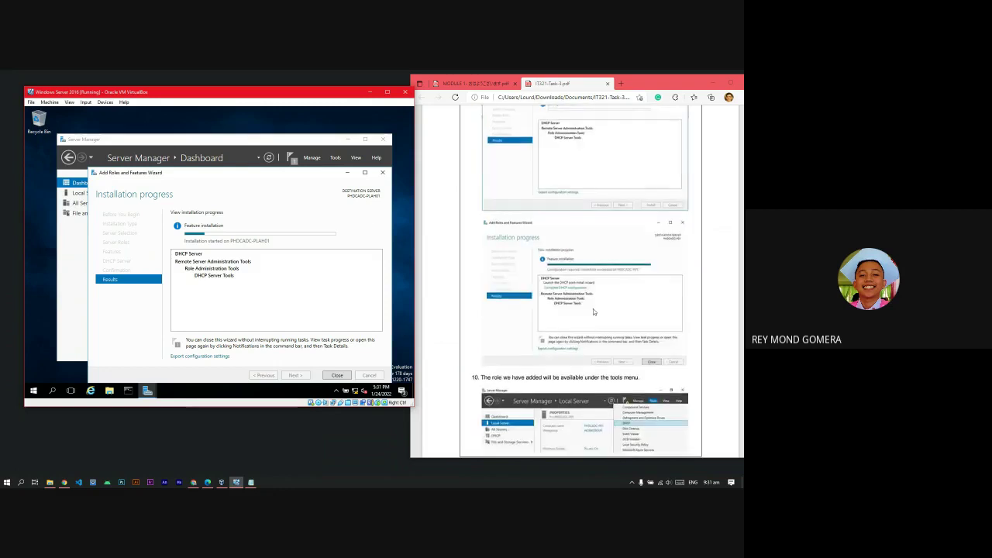
scroll(593, 309, "down", 2)
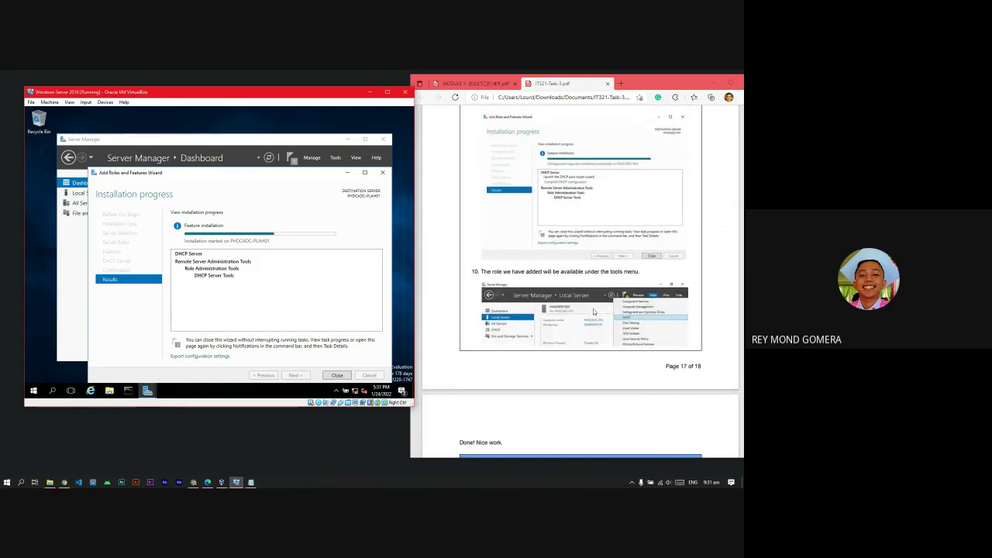
- Read the guide's closing reflection questions and the instructions on how to submit the task
scroll(594, 311, "down", 3)
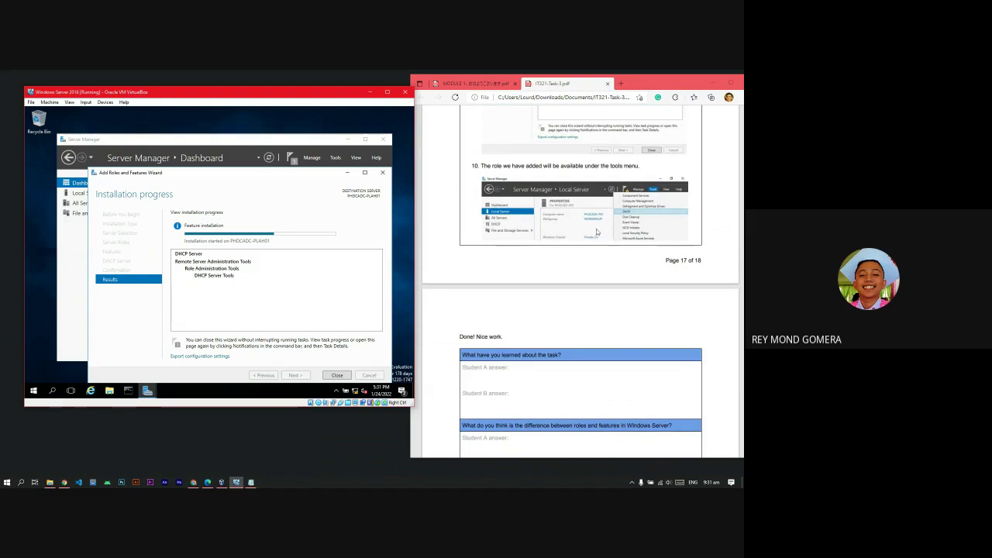
scroll(604, 241, "down", 2)
scroll(604, 242, "down", 3)
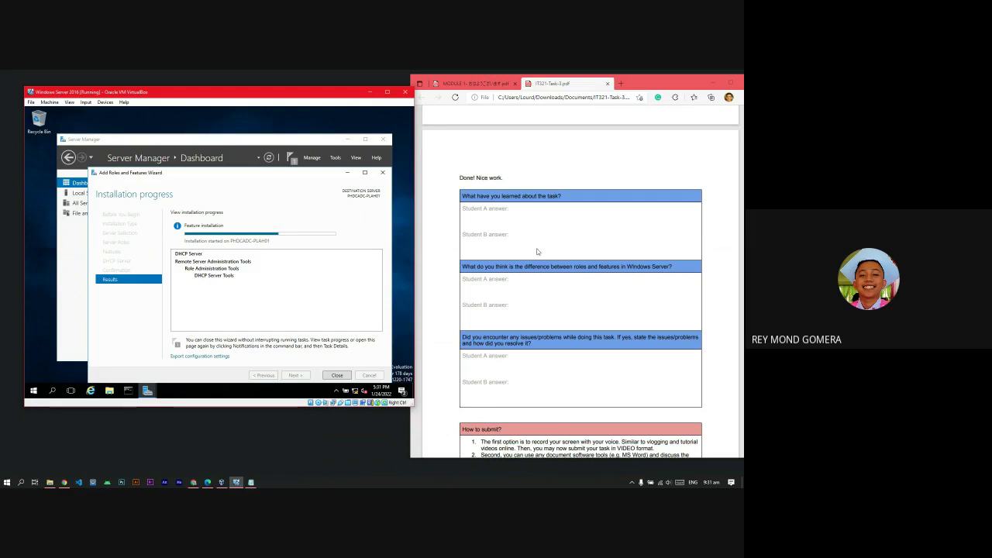
scroll(625, 335, "down", 5)
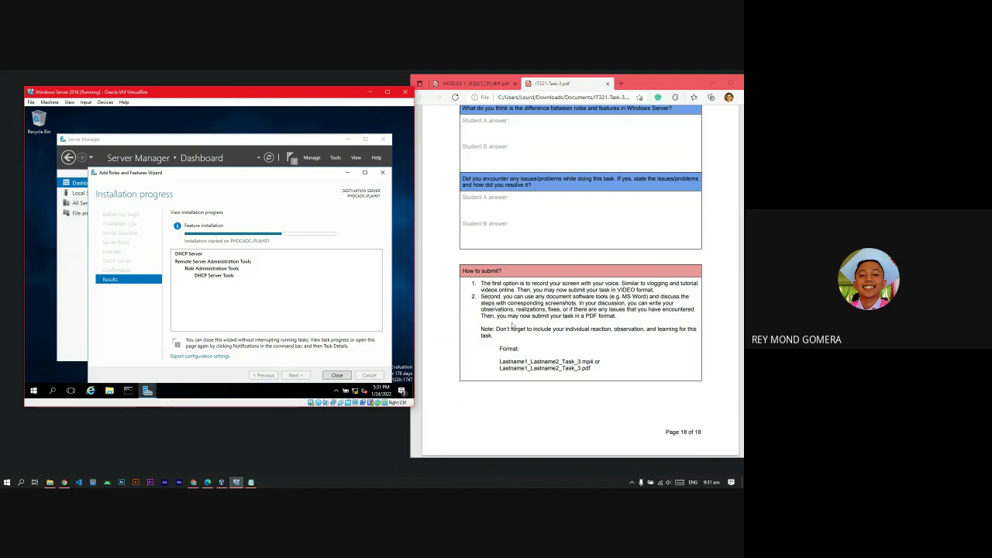
scroll(610, 356, "up", 2)
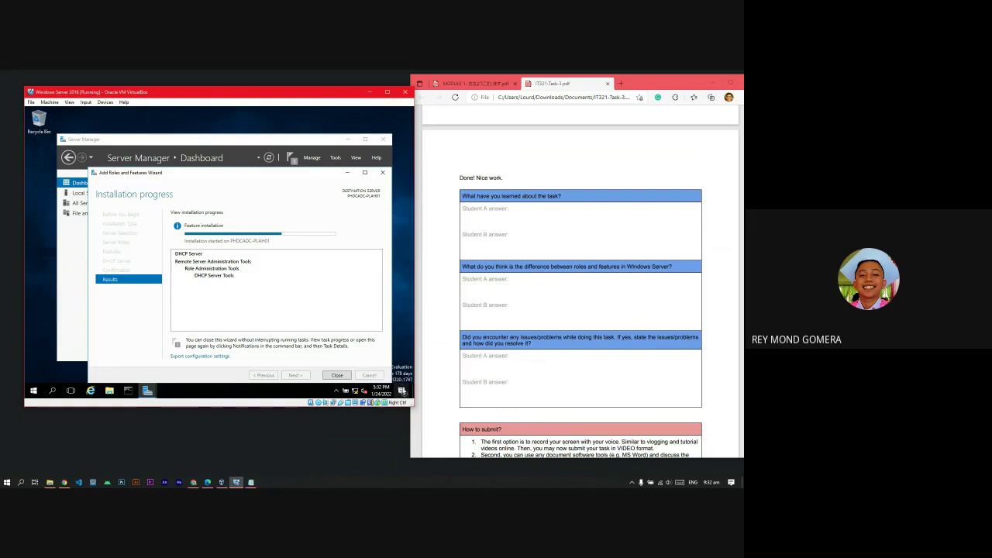
- Check the virtual machine's Action Center notifications and close them to return to the installation progress
left_click(402, 391)
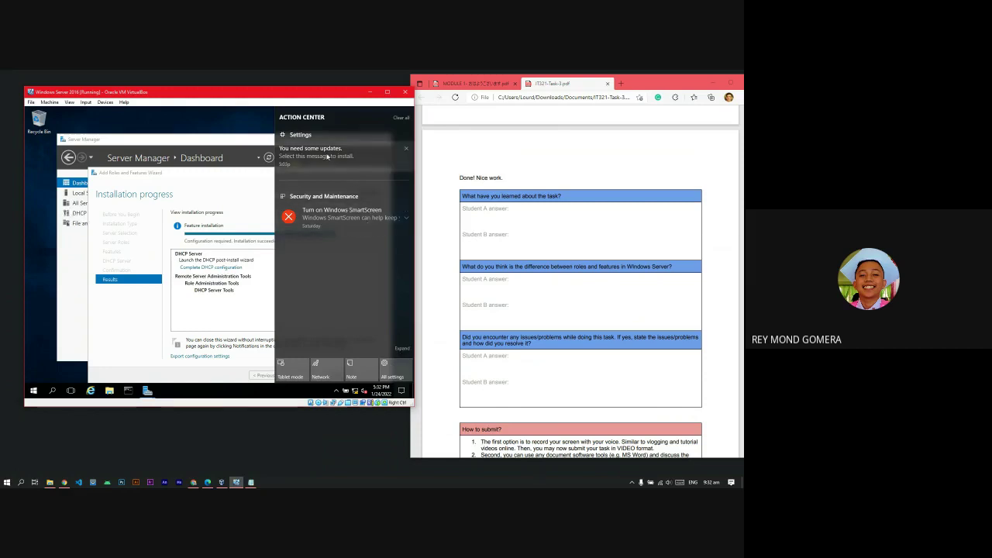
left_click(261, 122)
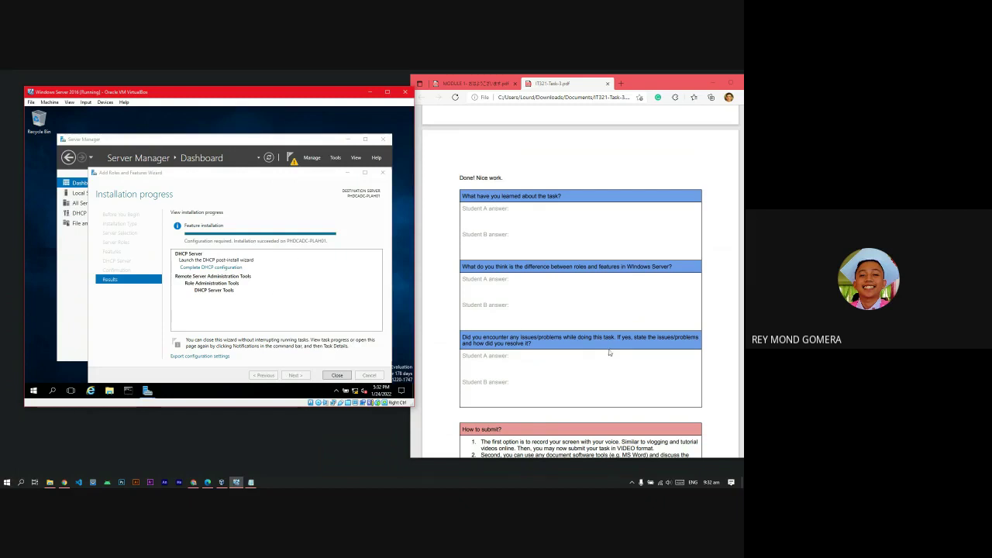
- Close the finished role installation wizard and look for DHCP among the server's administration tools, as in guide step 10
scroll(618, 372, "up", 5)
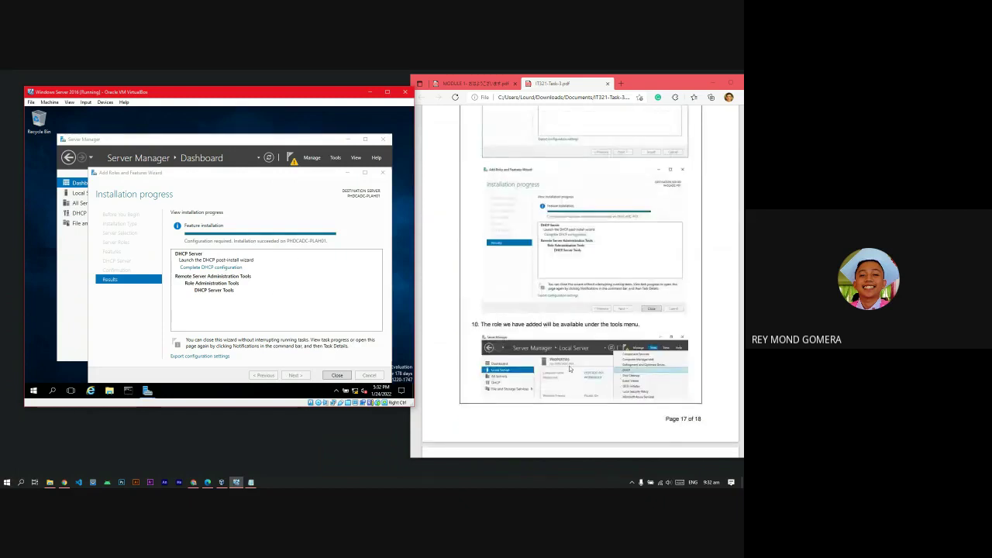
left_click(341, 376)
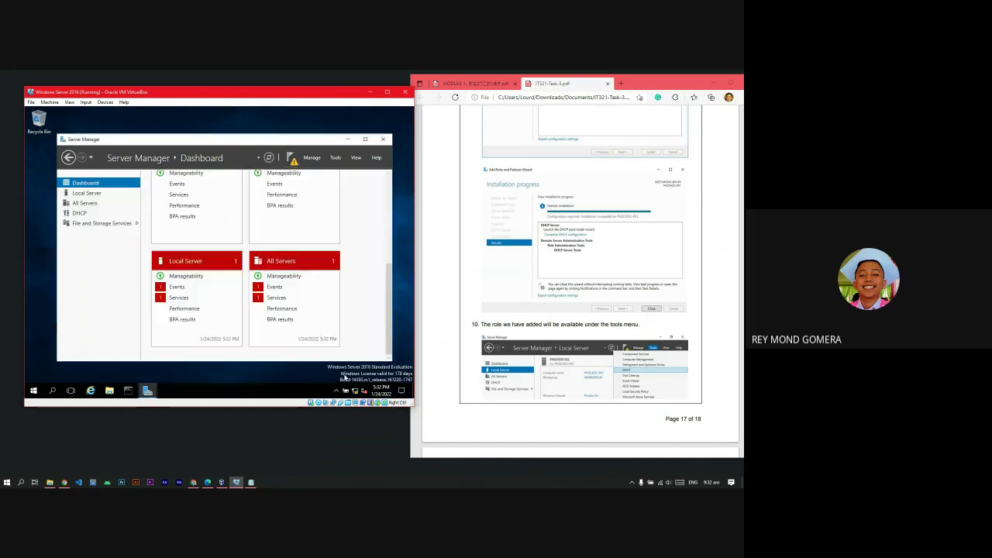
left_click(336, 159)
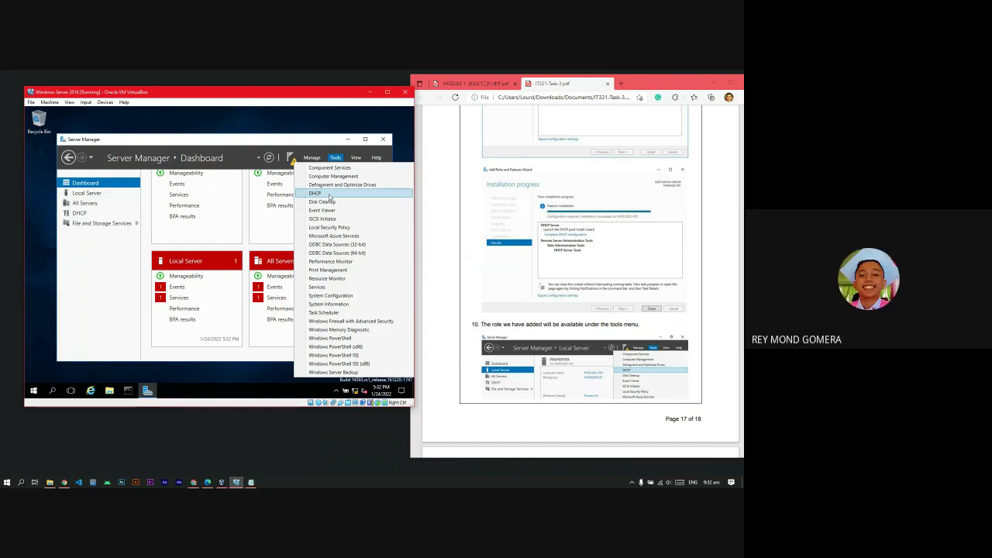
- Reread the guide's closing reflection questions and submission instructions, dismissing the open list of administration tools
scroll(635, 369, "down", 3)
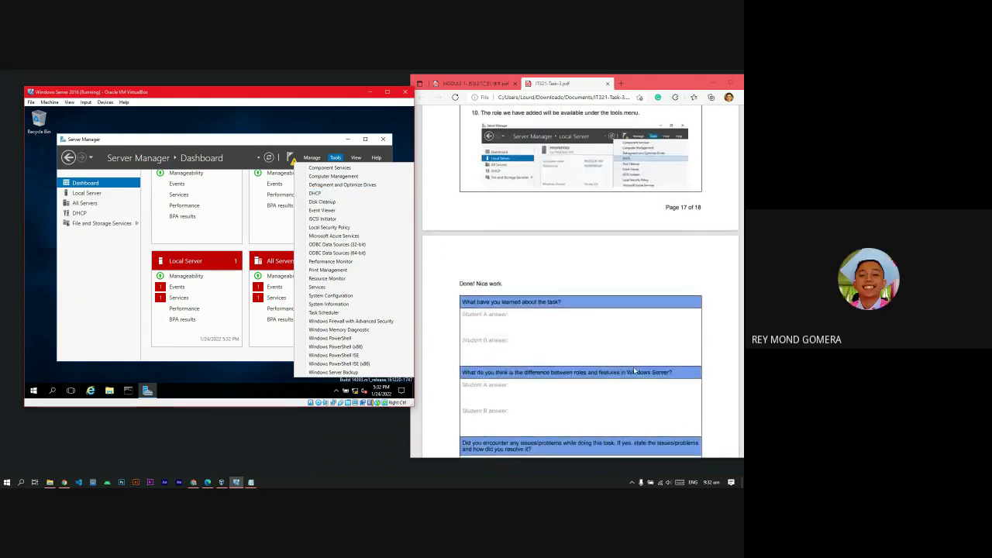
scroll(634, 372, "down", 5)
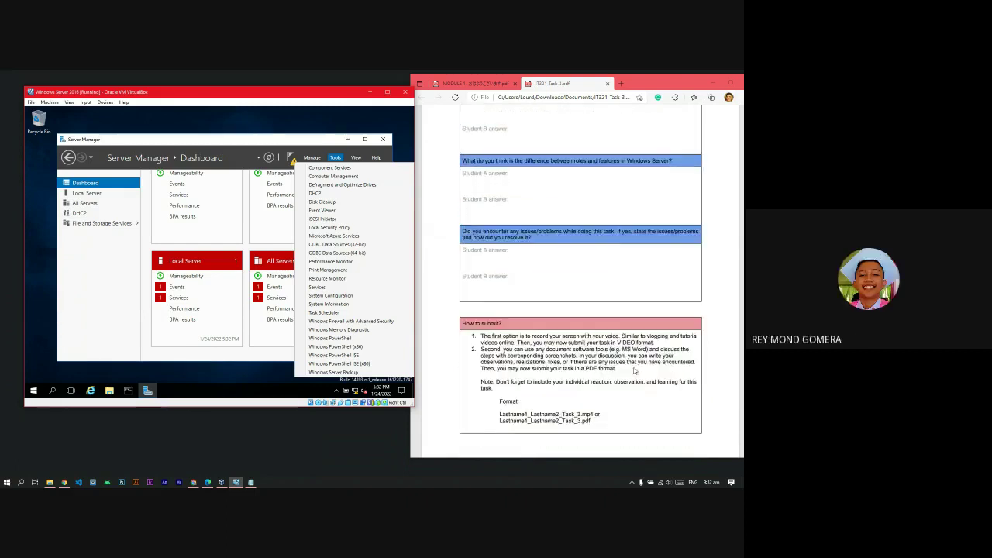
scroll(634, 371, "up", 2)
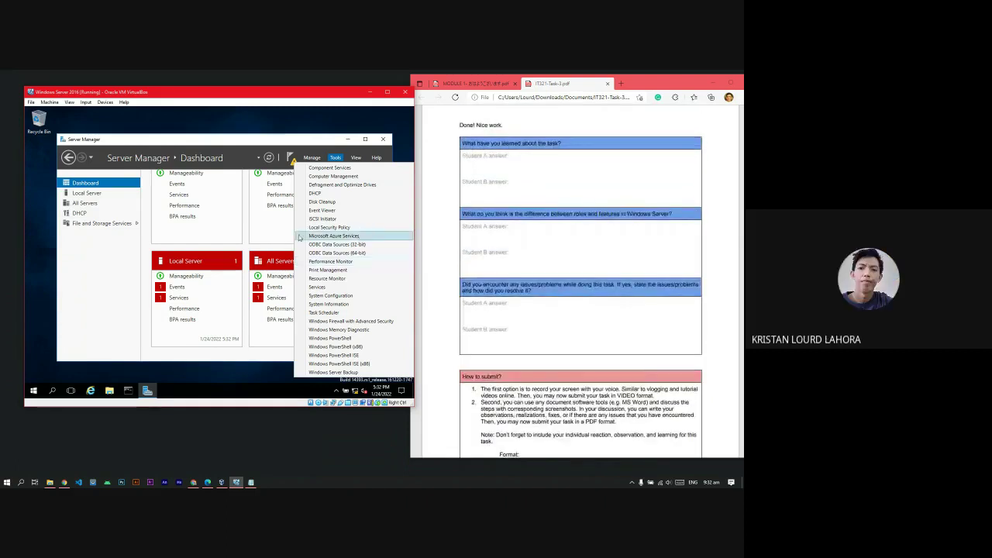
left_click(268, 247)
scroll(535, 222, "up", 1)
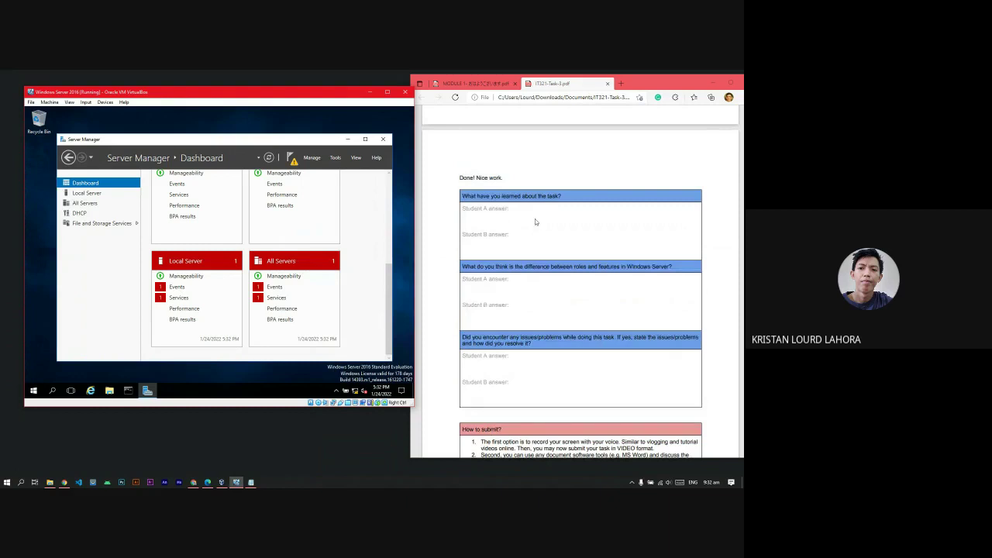
left_click(535, 222)
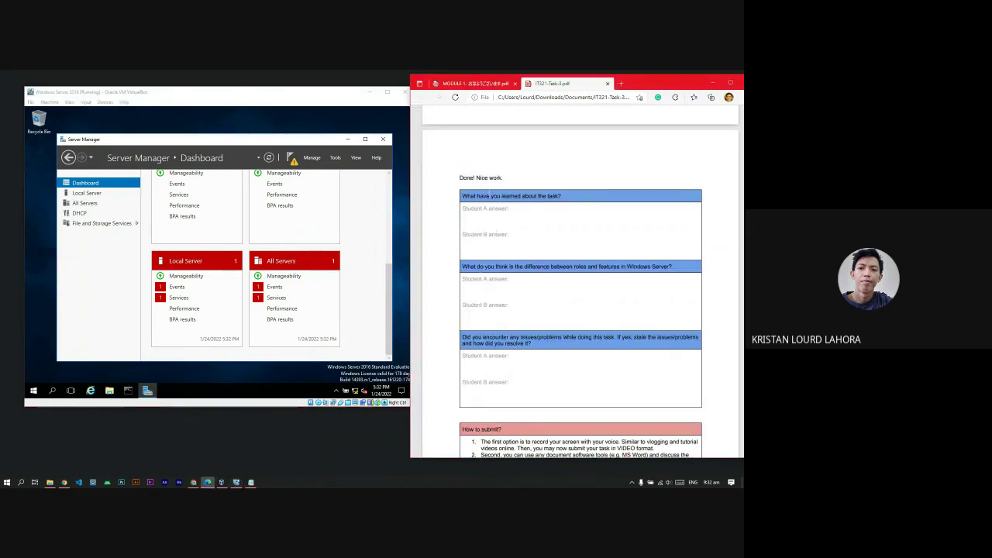
scroll(580, 282, "up", 2)
scroll(581, 282, "down", 4)
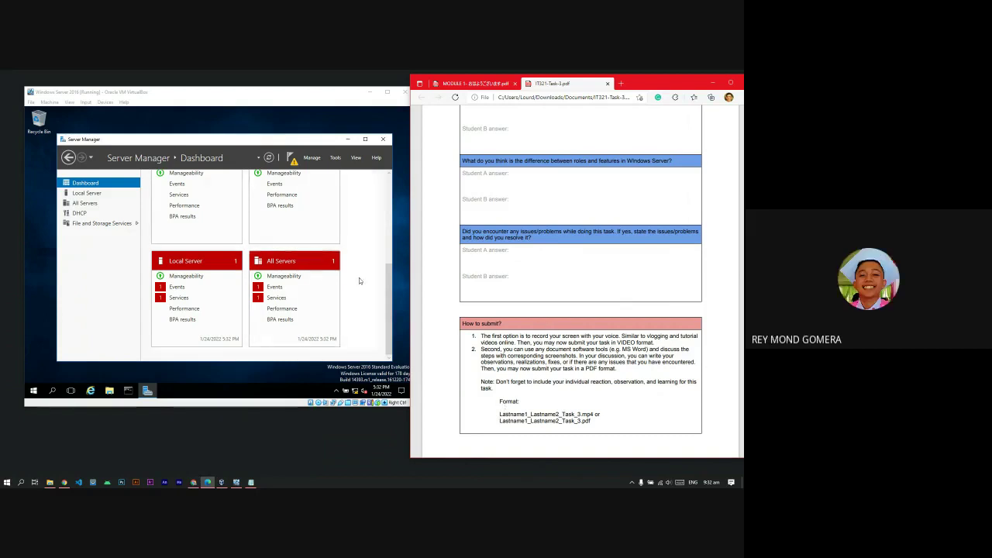
- Review the Server Manager dashboard from the welcome section to the DHCP and File and Storage Services tiles
scroll(359, 279, "up", 1)
scroll(359, 282, "up", 1)
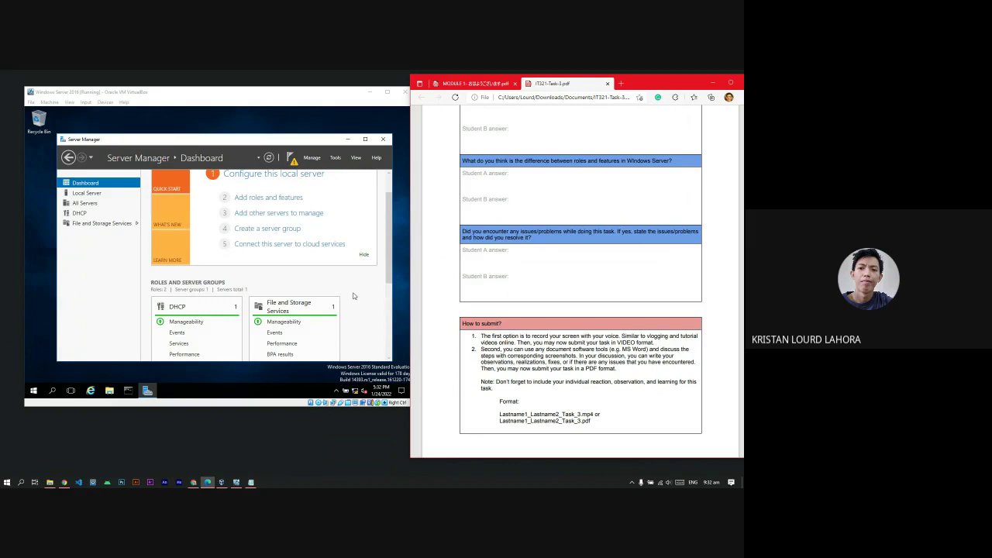
scroll(352, 296, "up", 1)
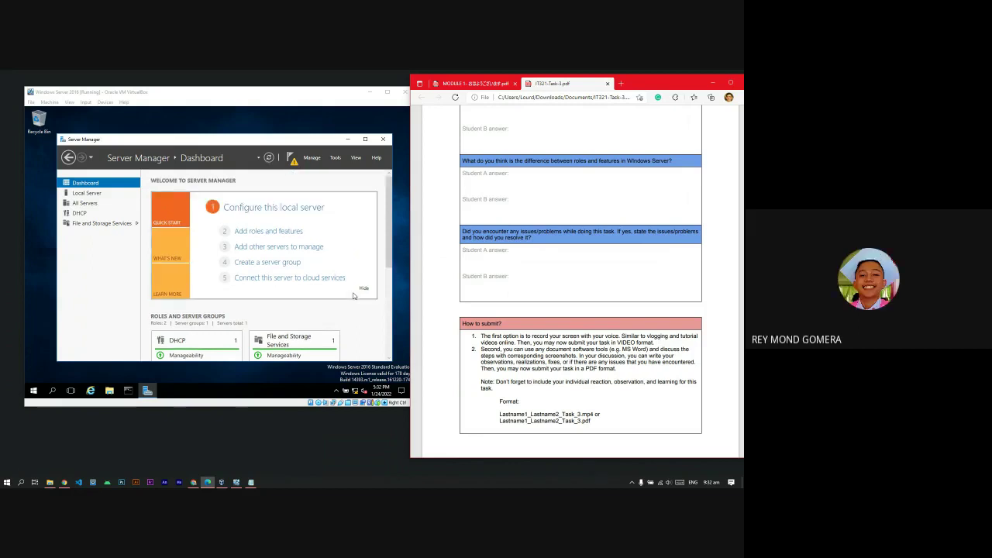
scroll(353, 297, "down", 3)
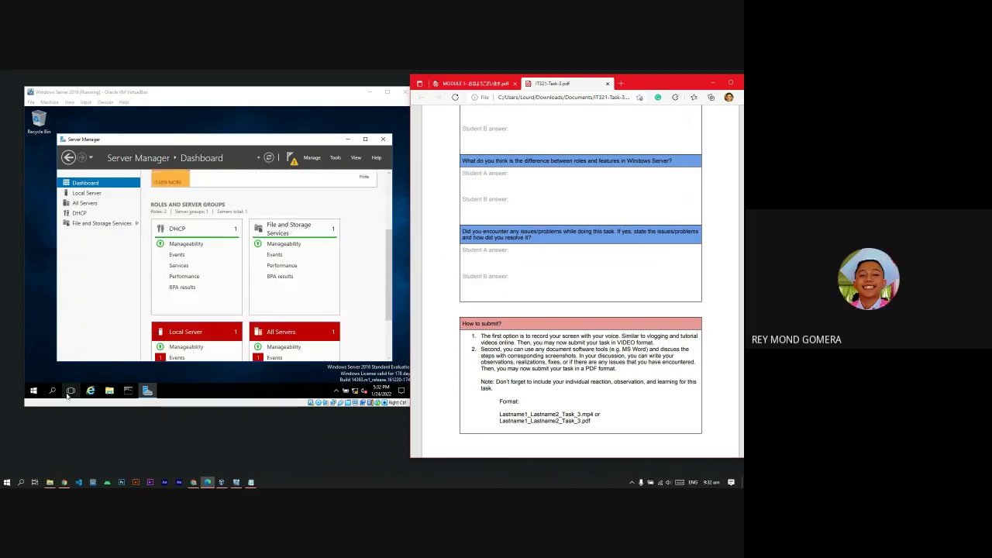
- Ping 8.8.8.8 from the virtual machine's Command Prompt to test internet connectivity
left_click(127, 391)
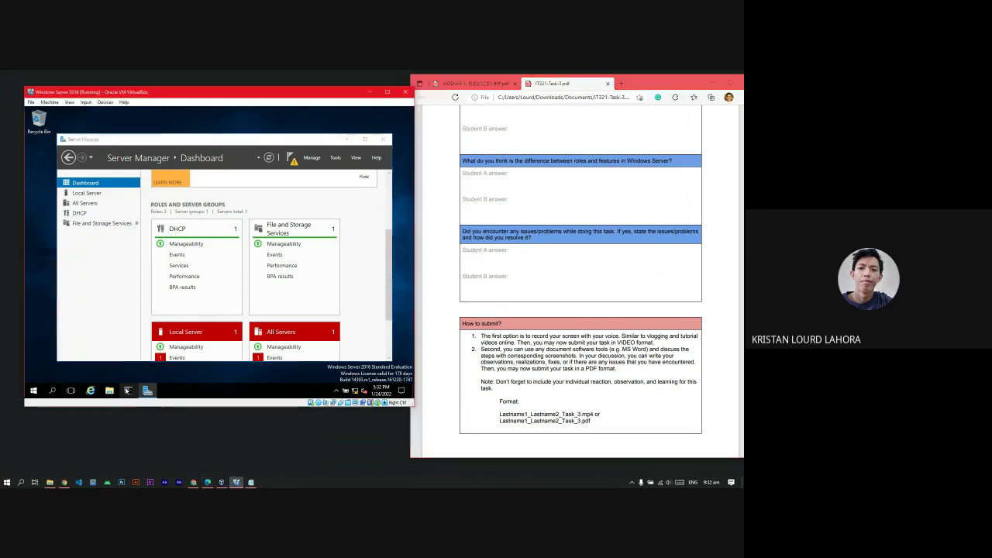
type("ping")
type("ng")
key("Return")
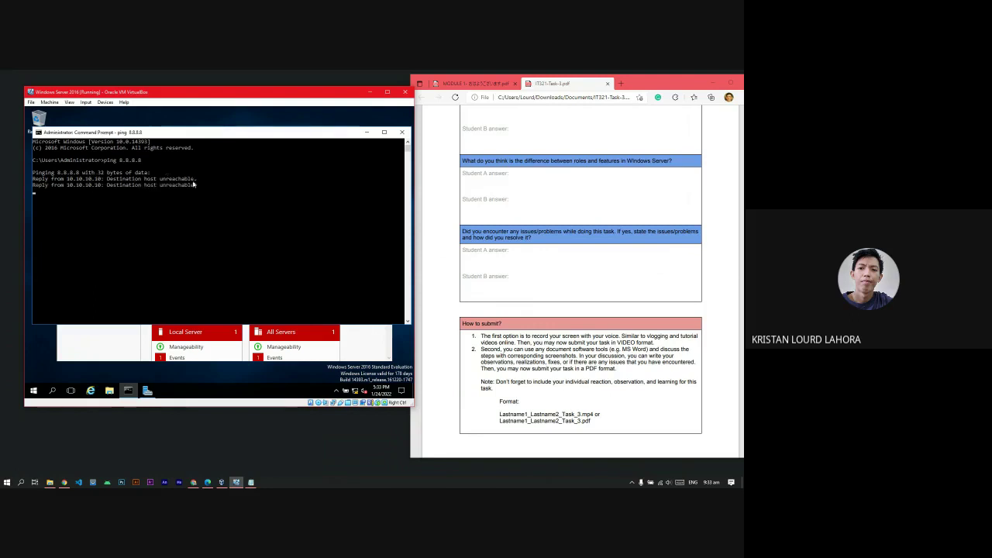
- Check the virtual machine's network connection status and close the Command Prompt
mouse_move(355, 391)
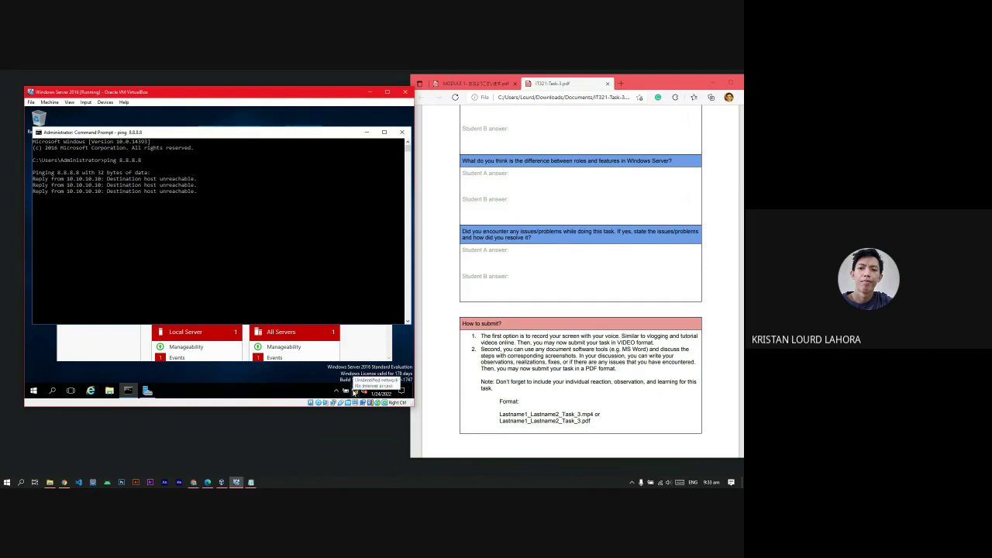
left_click(355, 390)
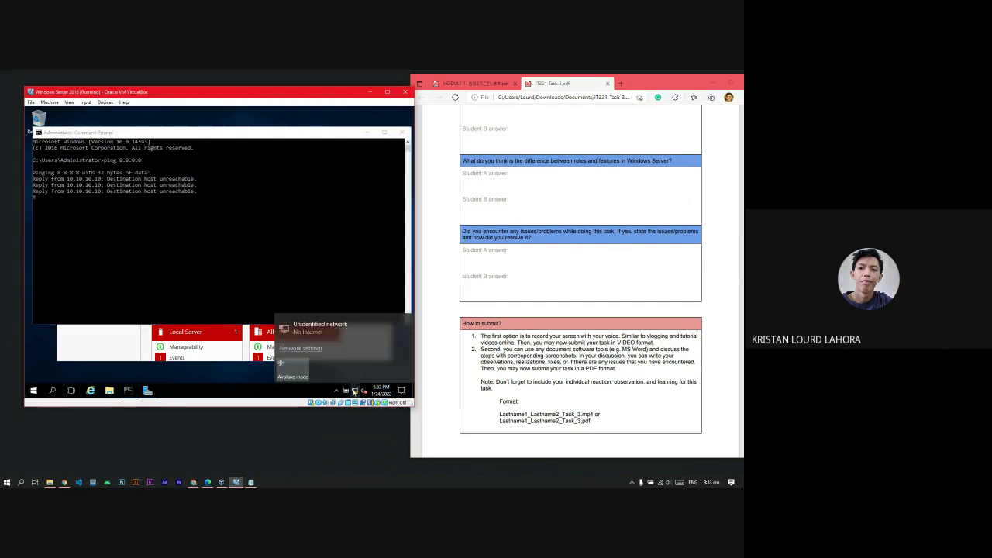
left_click(368, 279)
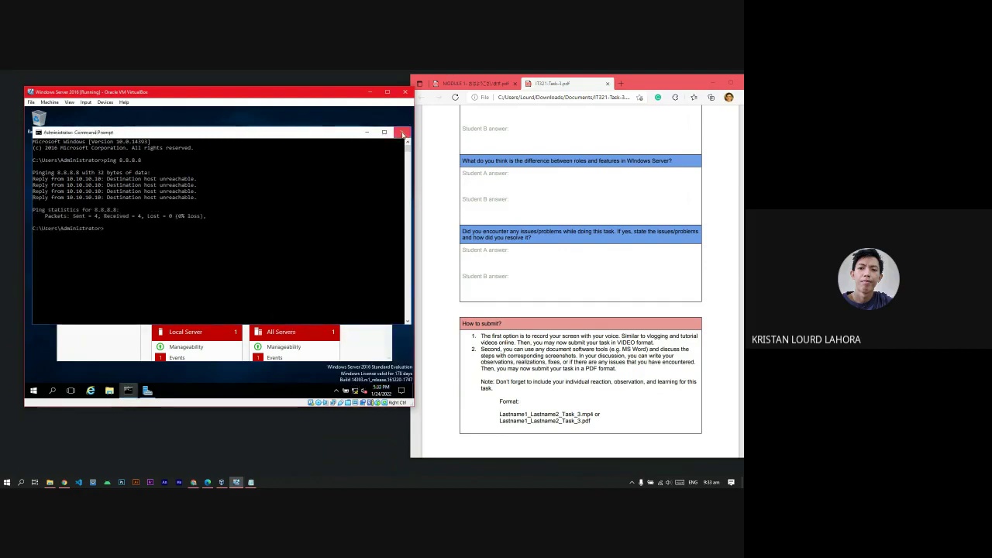
left_click(402, 134)
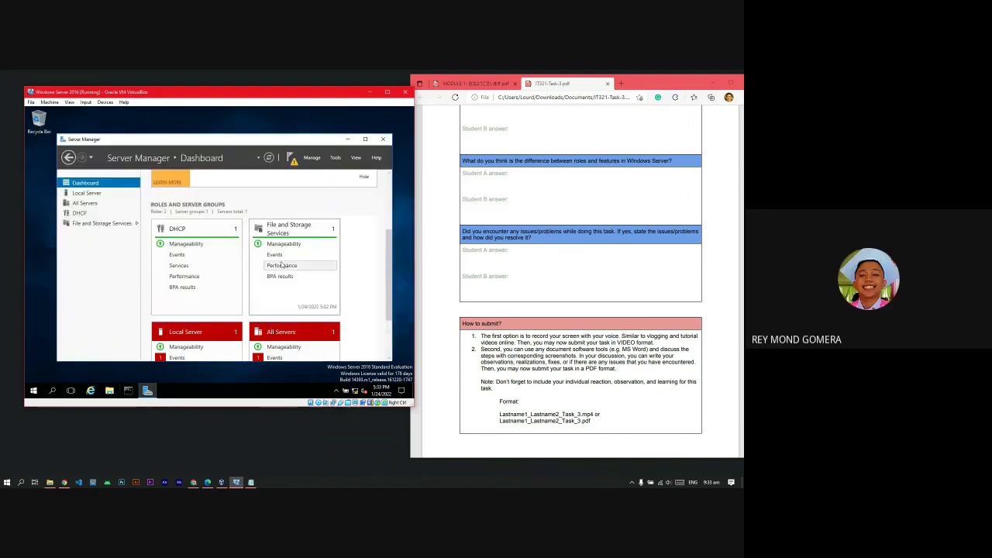
- Recheck the network connection status and look over the role and server tiles on the dashboard
scroll(315, 281, "down", 2)
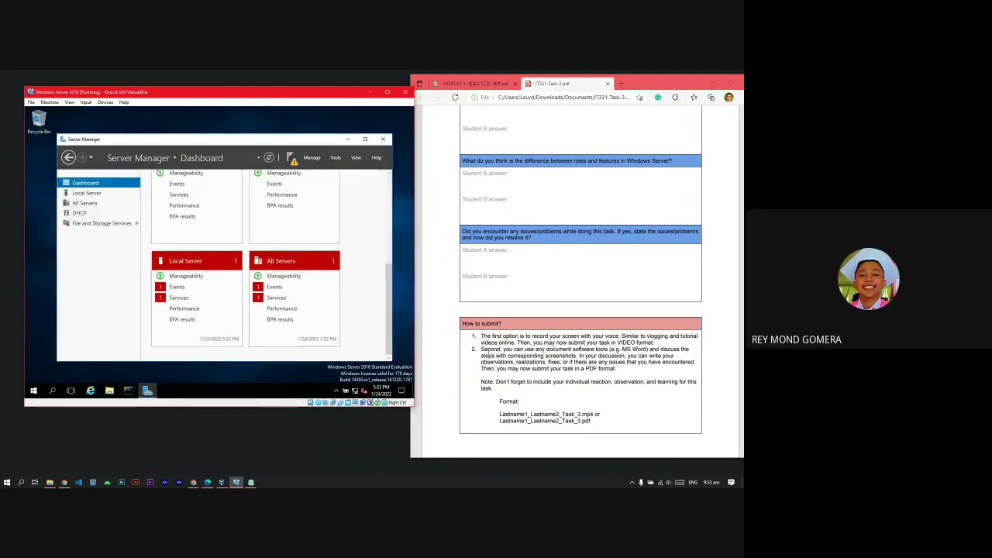
left_click(355, 390)
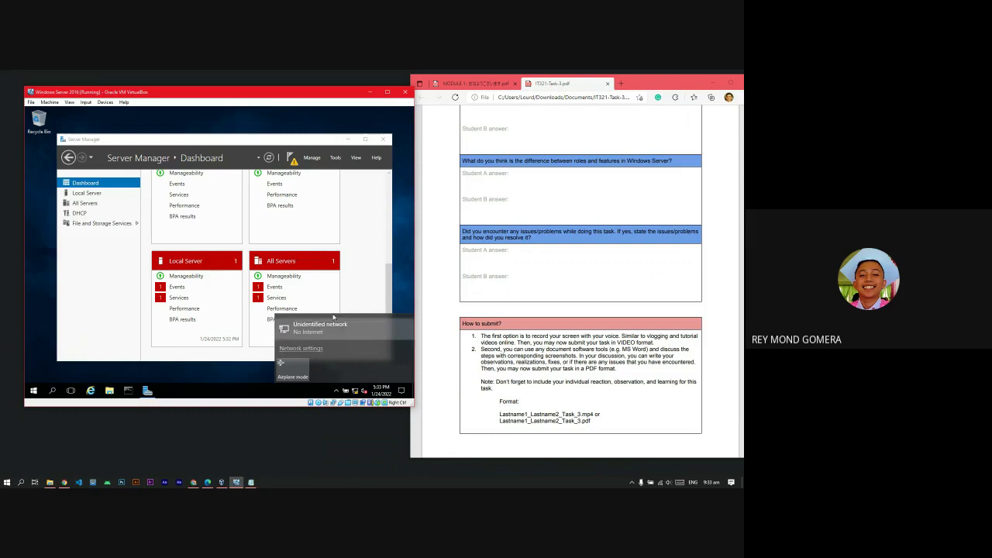
left_click(348, 292)
scroll(348, 292, "up", 1)
scroll(348, 292, "up", 3)
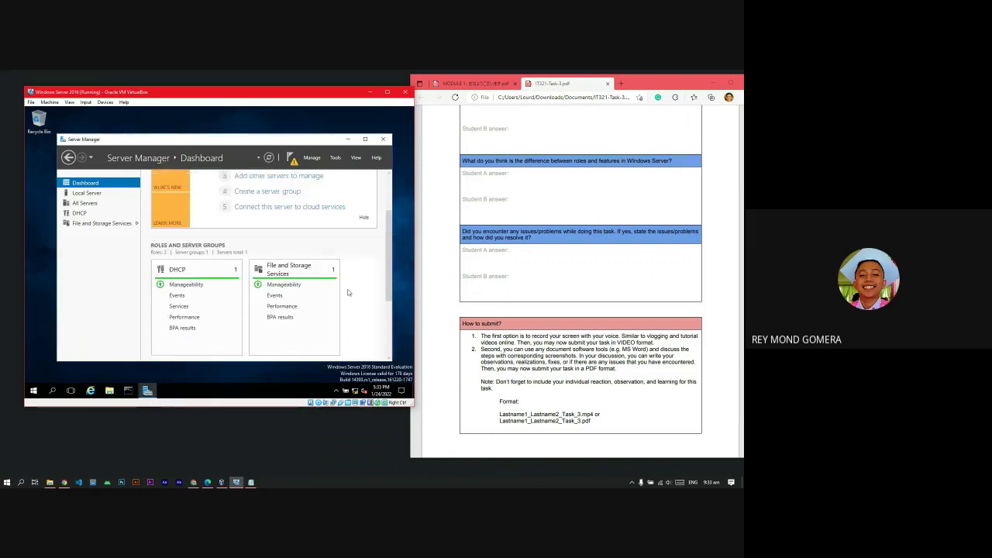
- Look back through the guide's role installation steps to step 7 and the Task 3.4 introduction on adding roles
scroll(652, 336, "up", 10)
scroll(652, 337, "up", 15)
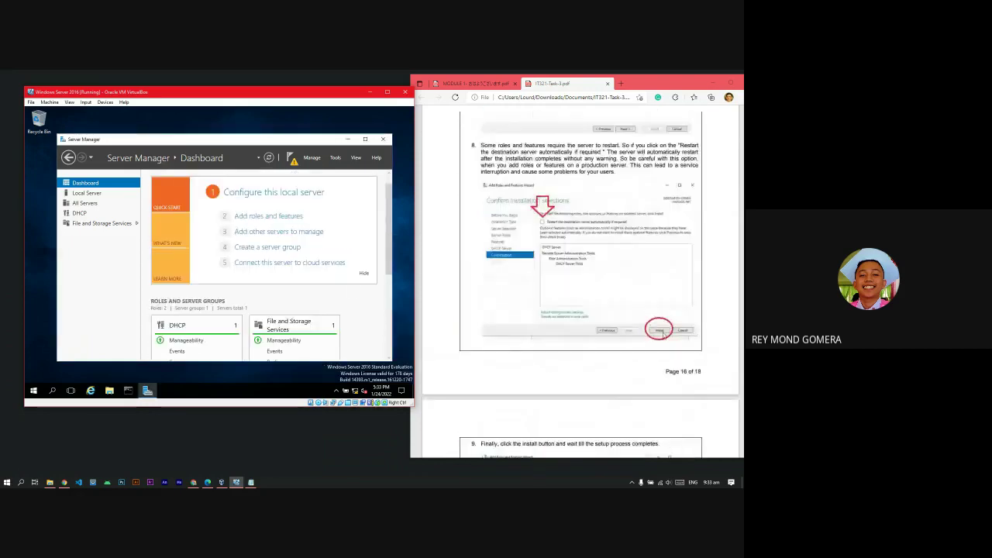
scroll(663, 335, "up", 15)
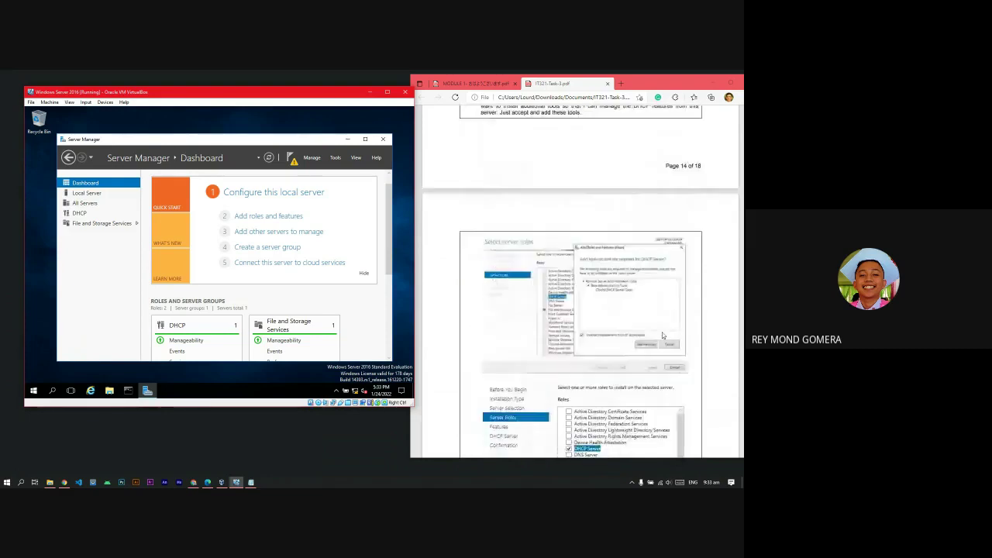
scroll(603, 362, "up", 10)
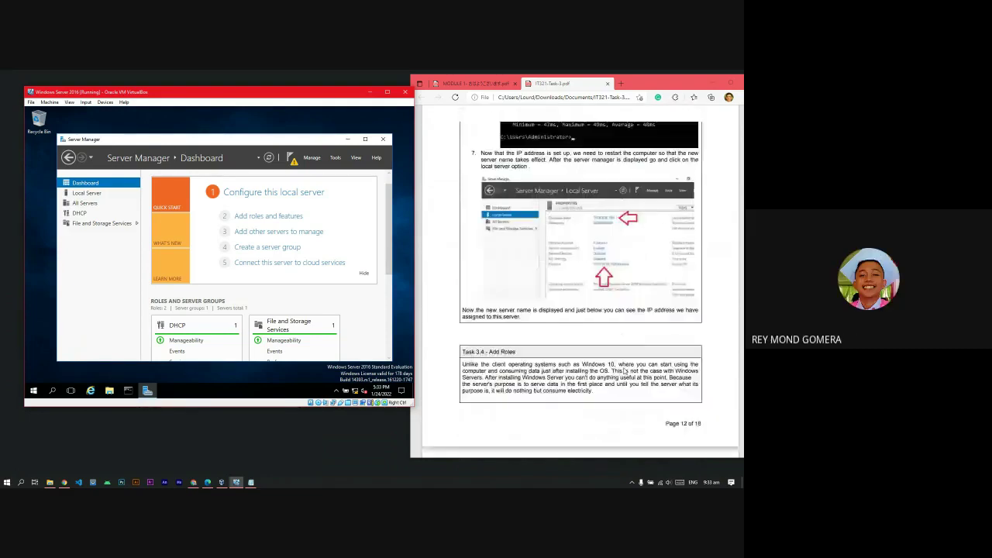
scroll(619, 313, "down", 15)
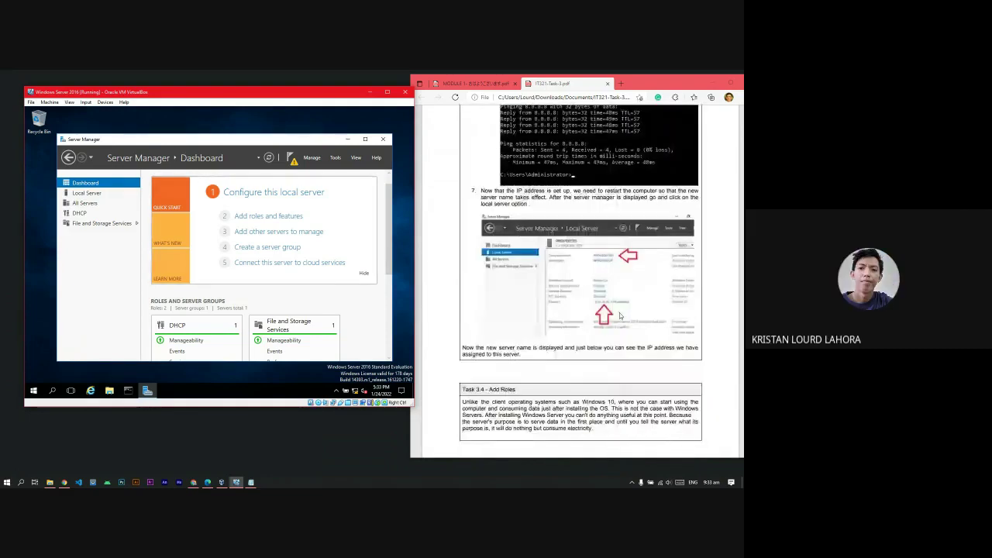
- Compare the DHCP entry among the server's administration tools with guide step 10, then close the list
left_click(335, 157)
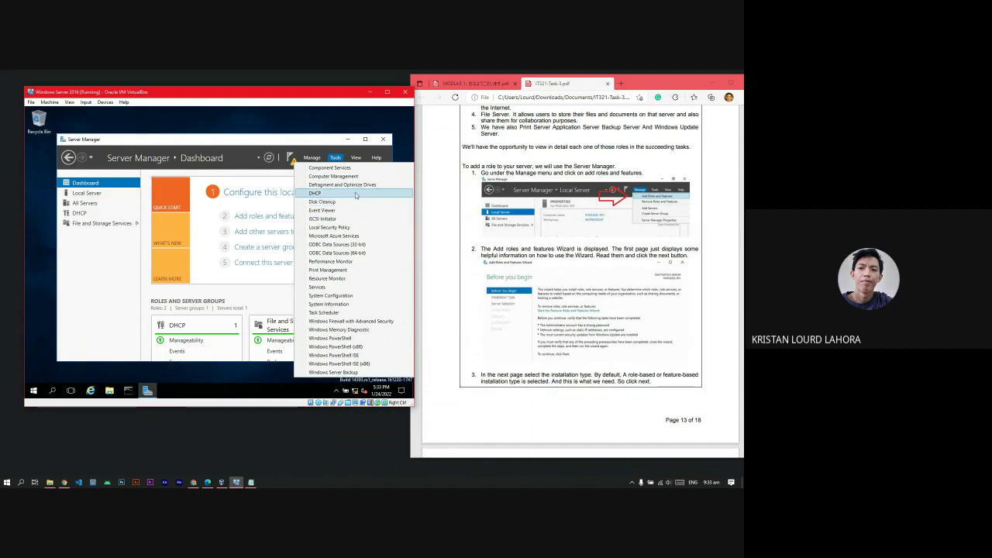
scroll(620, 339, "down", 12)
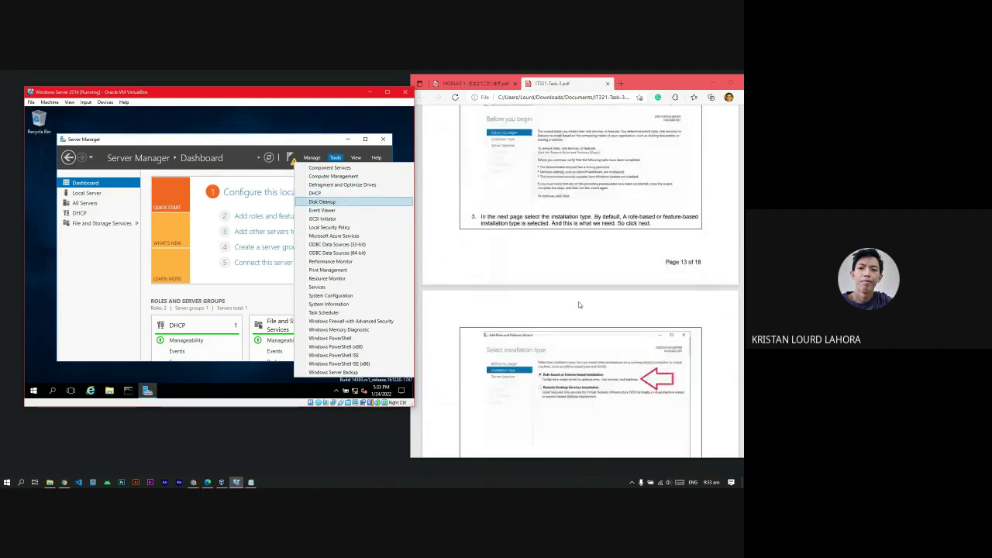
scroll(619, 341, "down", 15)
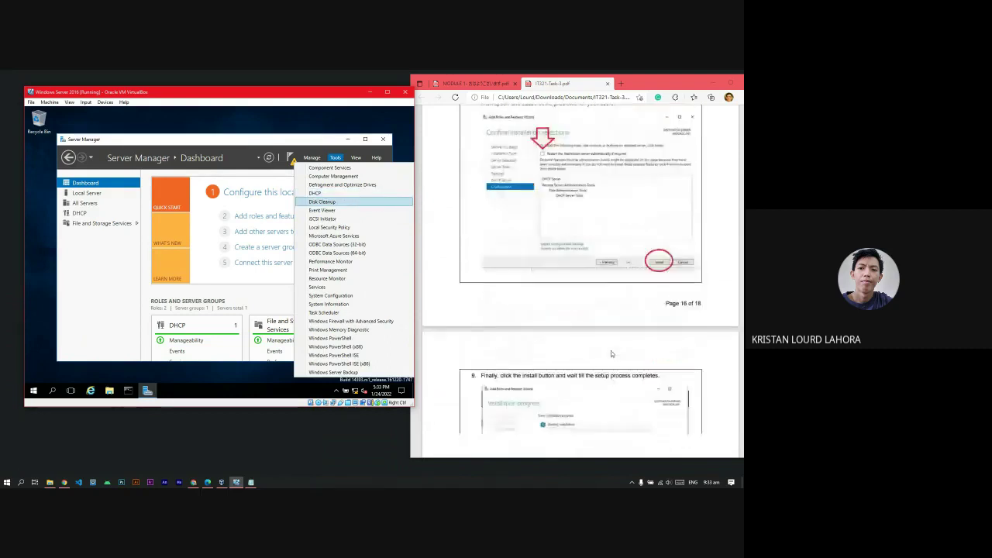
scroll(450, 257, "up", 8)
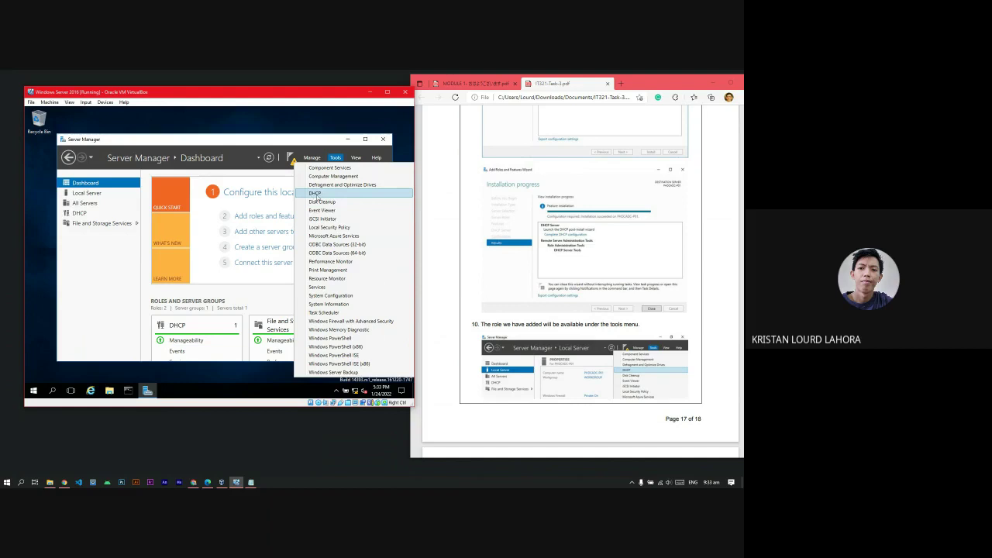
left_click(336, 158)
left_click_drag(318, 141, 313, 138)
- Return in the guide from step 8 of adding roles to the ping 8.8.8.8 instruction above step 7
scroll(611, 366, "up", 5)
scroll(611, 365, "up", 6)
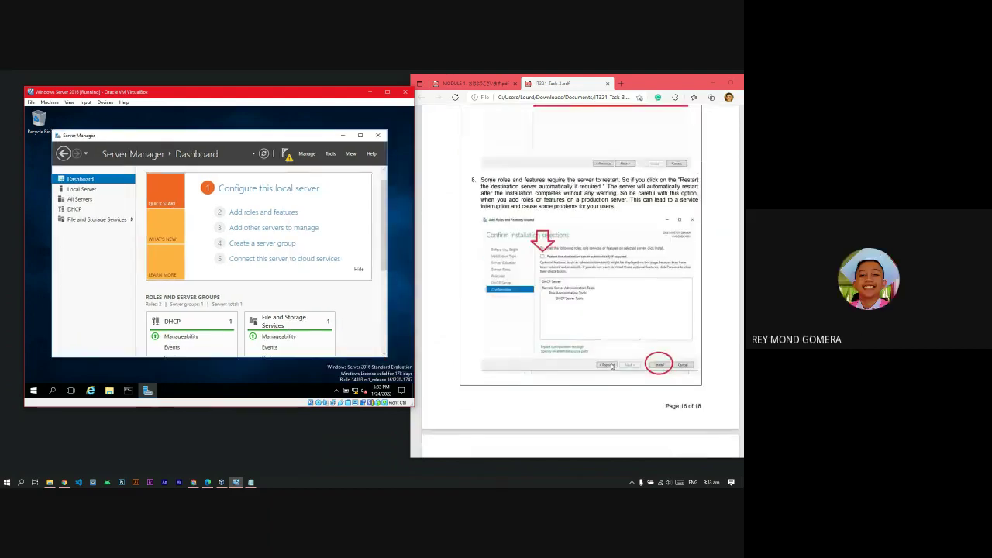
scroll(602, 363, "up", 5)
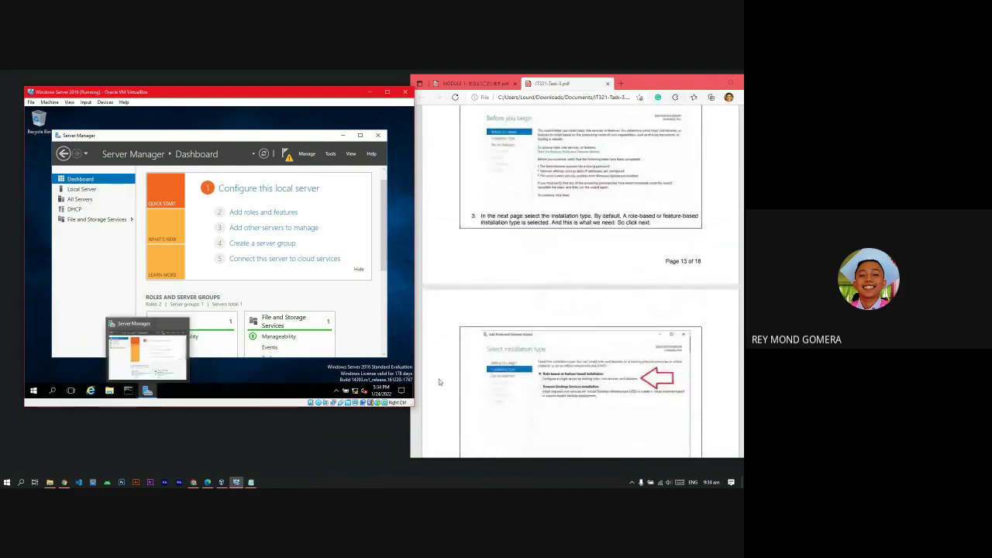
scroll(602, 362, "up", 6)
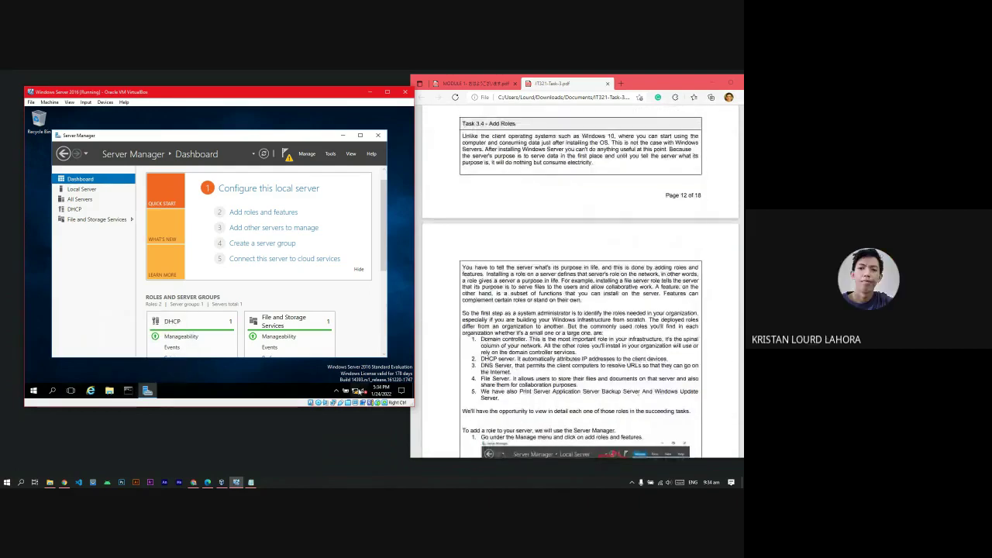
scroll(592, 350, "up", 6)
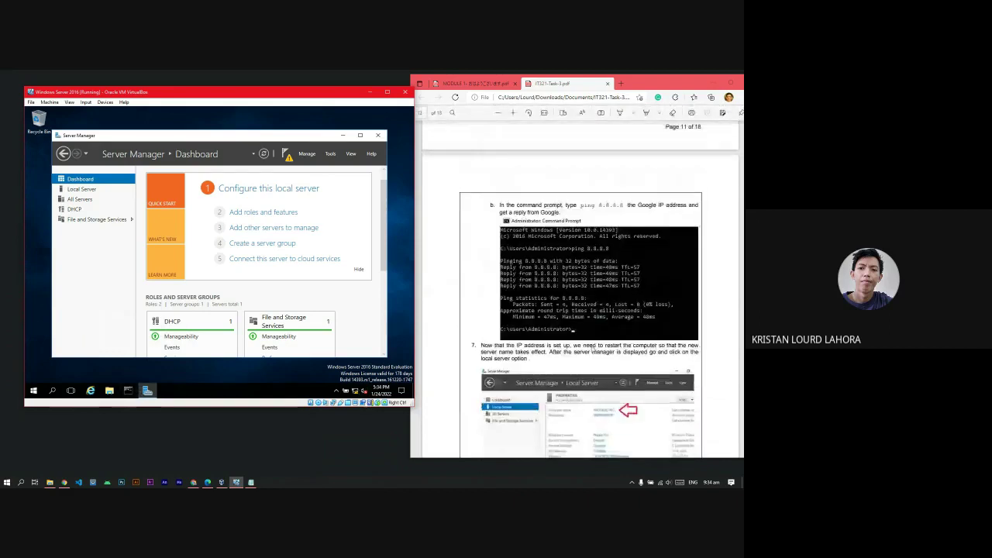